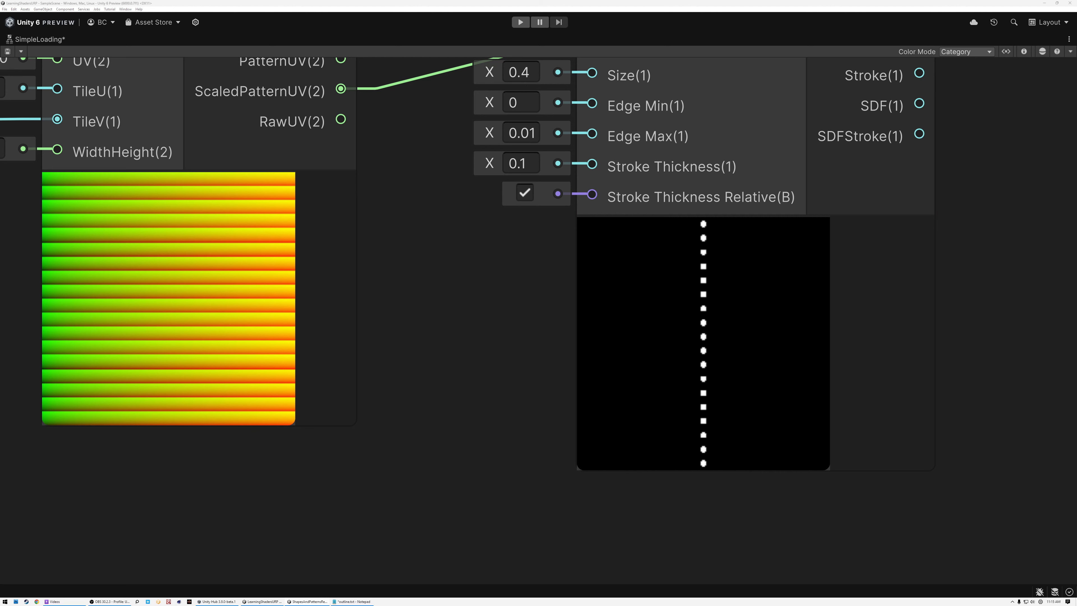
- Move the Segements and GridTiles nodes closer to the Circle node
scroll(485, 325, down, 3)
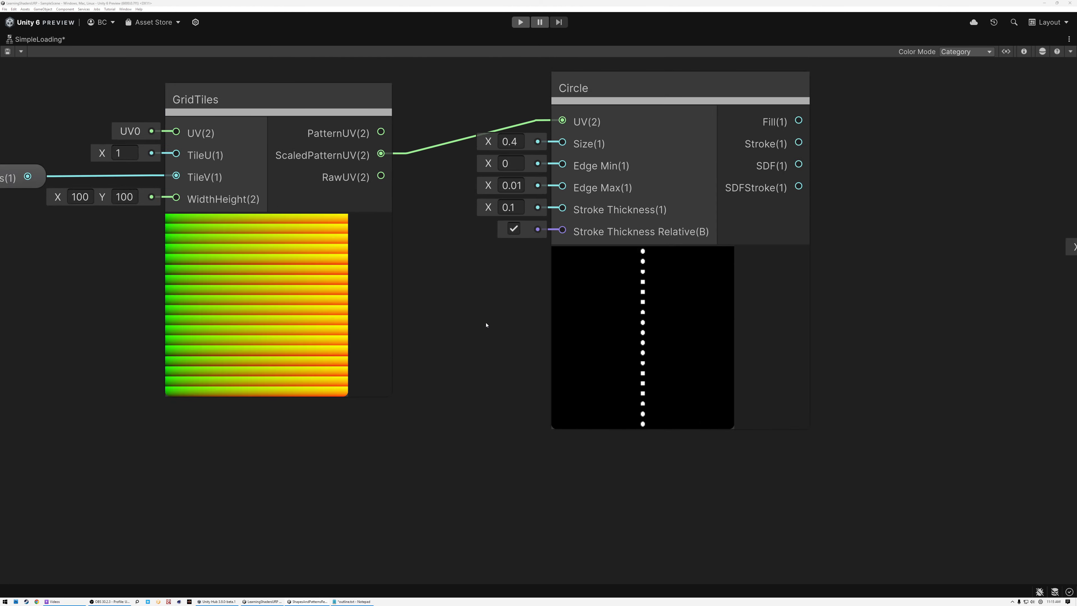
middle_drag(493, 324, 544, 395)
drag(317, 376, 363, 373)
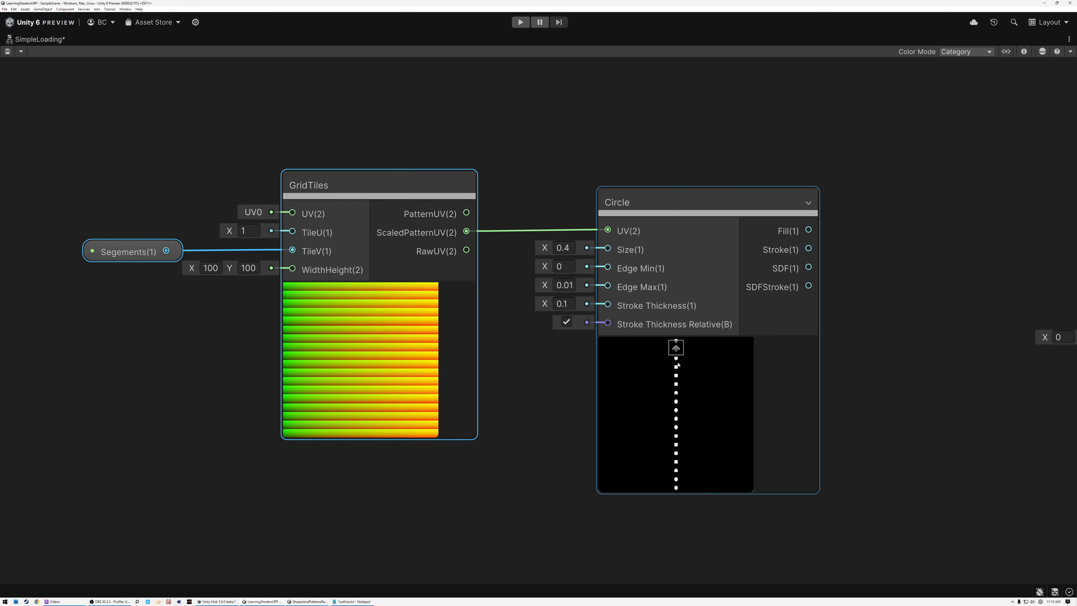
scroll(674, 384, up, 3)
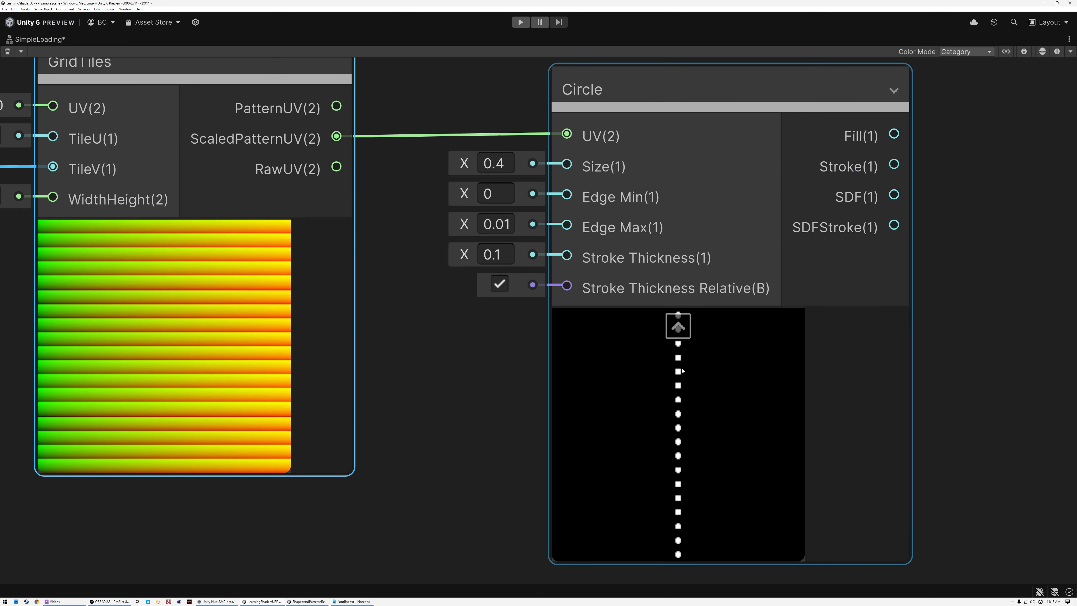
scroll(678, 372, down, 4)
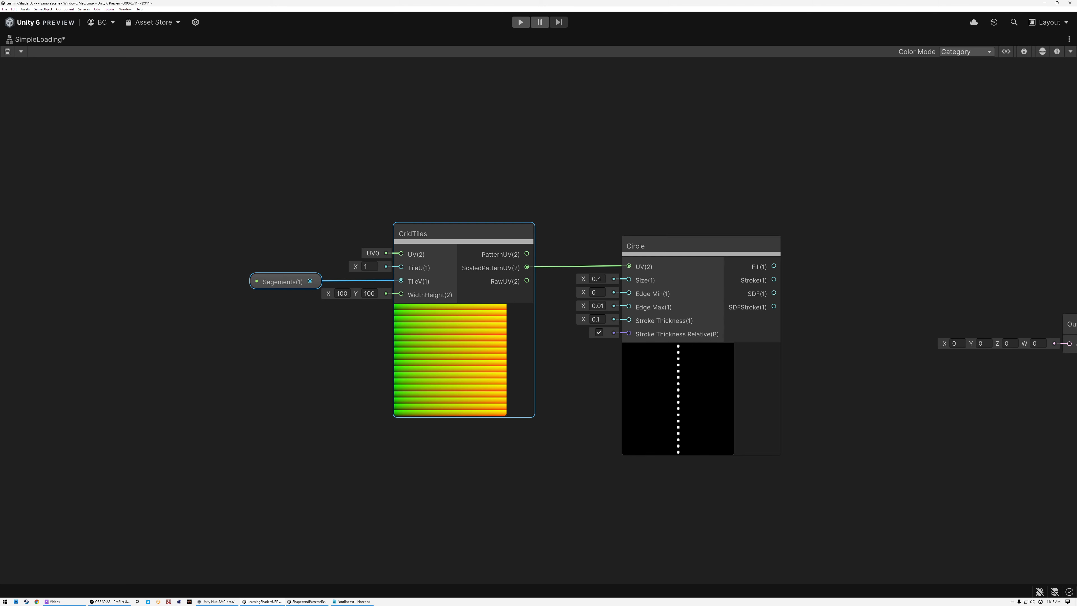
- Add a Polar Coordinates node before the Segements node and set its Radial Scale to 0.65
middle_drag(242, 349, 407, 321)
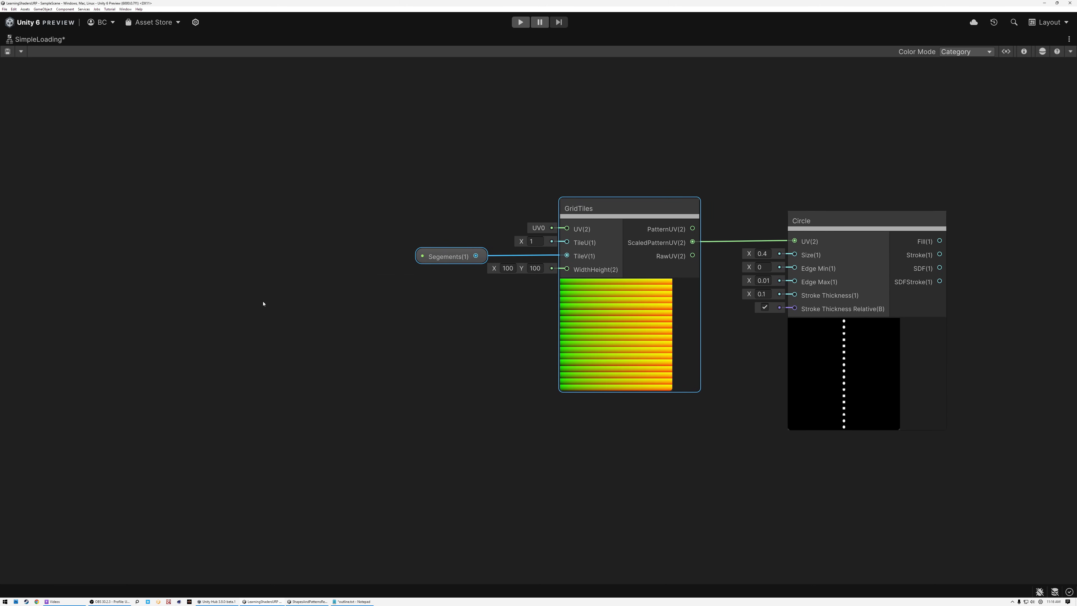
click(255, 291)
key(space)
text(polar)
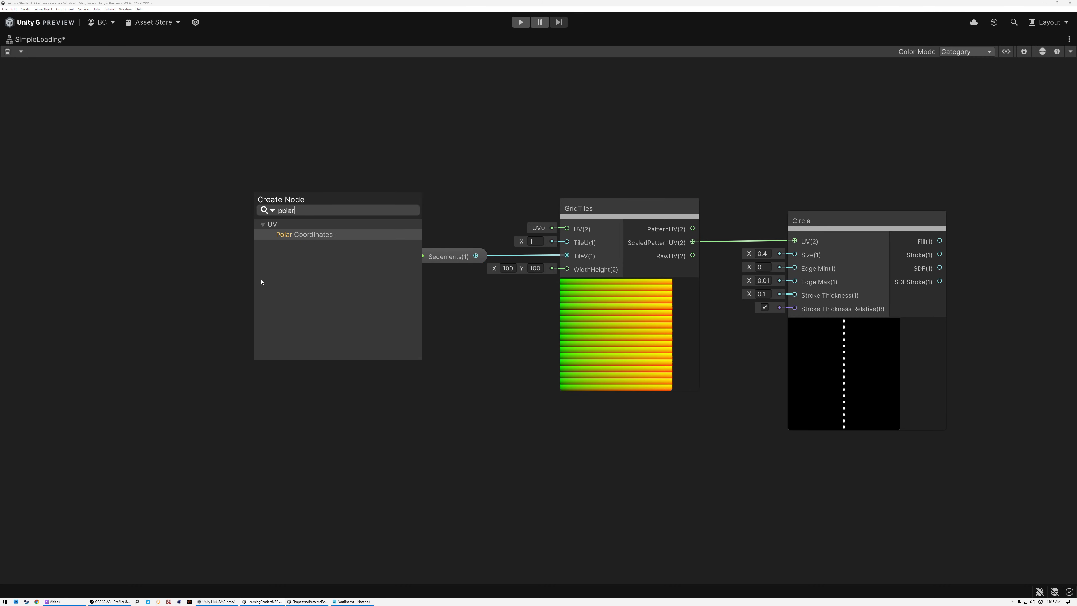
click(295, 237)
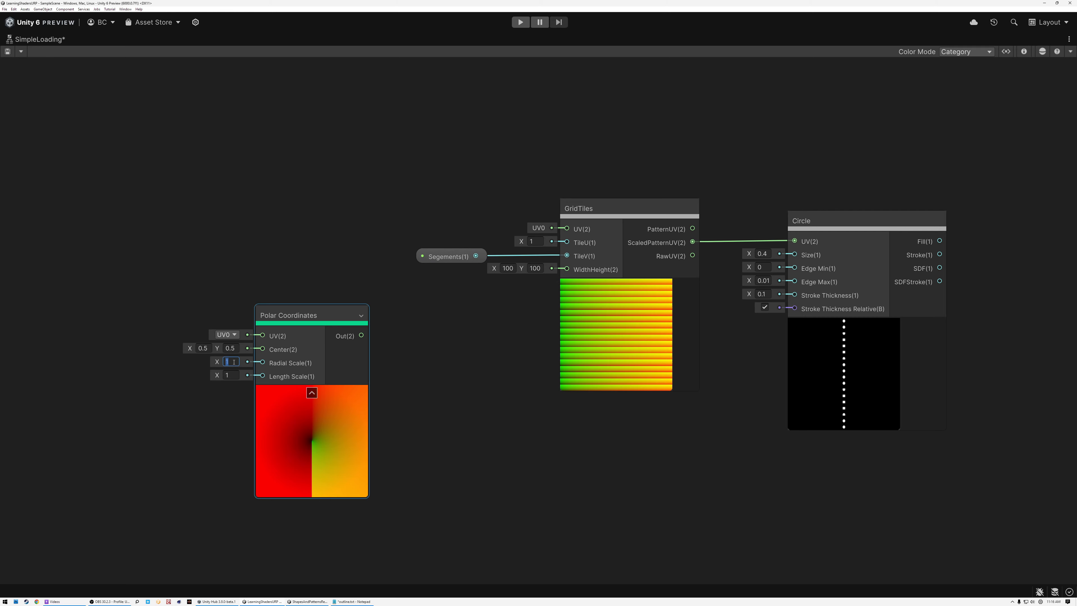
text(0.65)
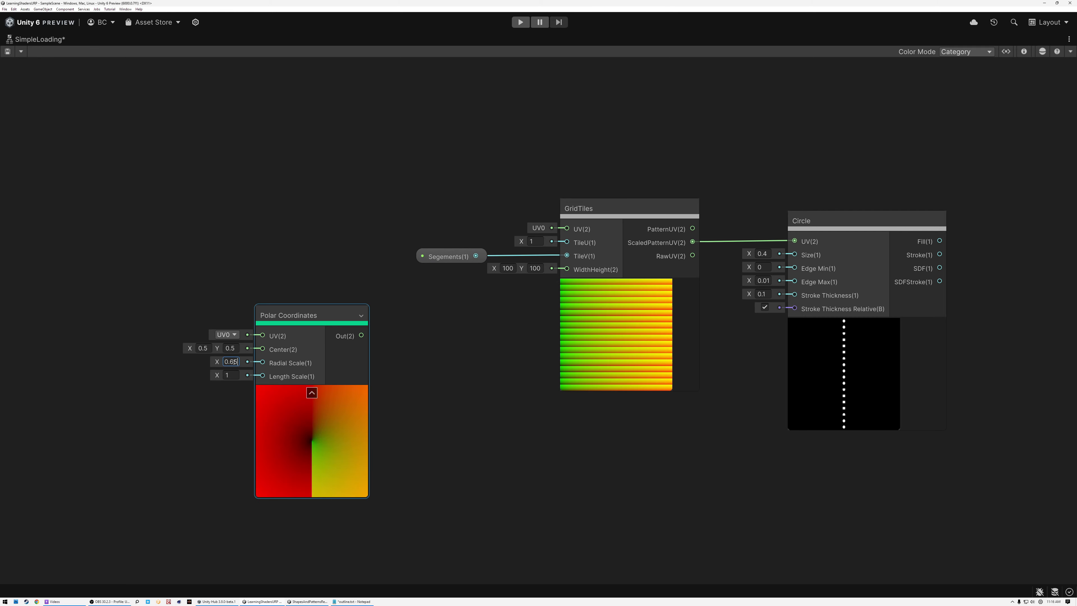
- Move the Polar Coordinates node slightly up and connect its output to the UV input of GridTiles
scroll(231, 420, up, 3)
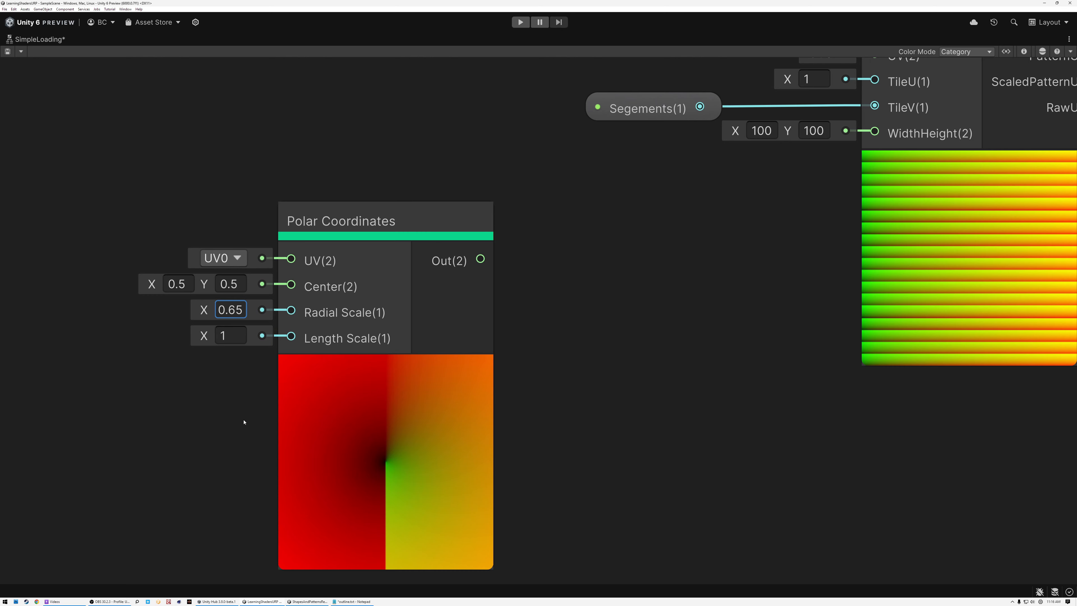
drag(403, 217, 397, 133)
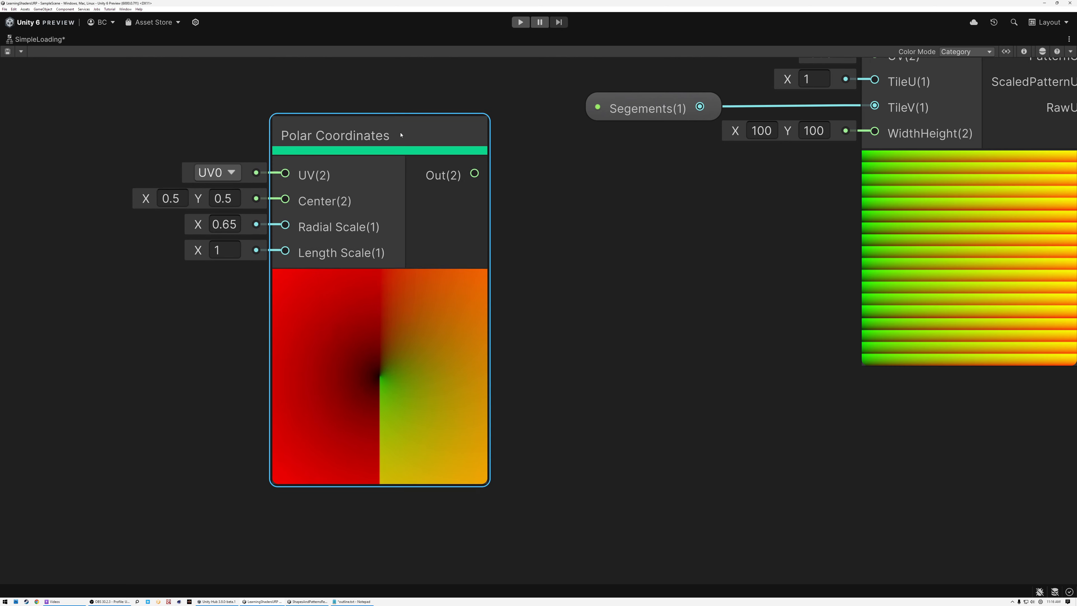
scroll(469, 228, down, 2)
middle_drag(527, 242, 454, 338)
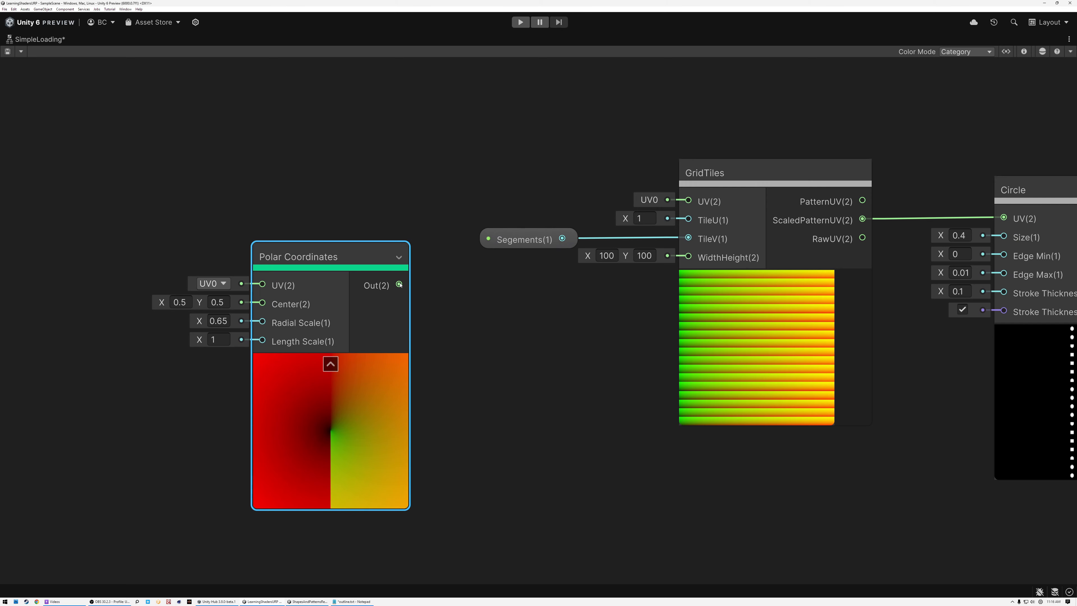
scroll(759, 294, up, 5)
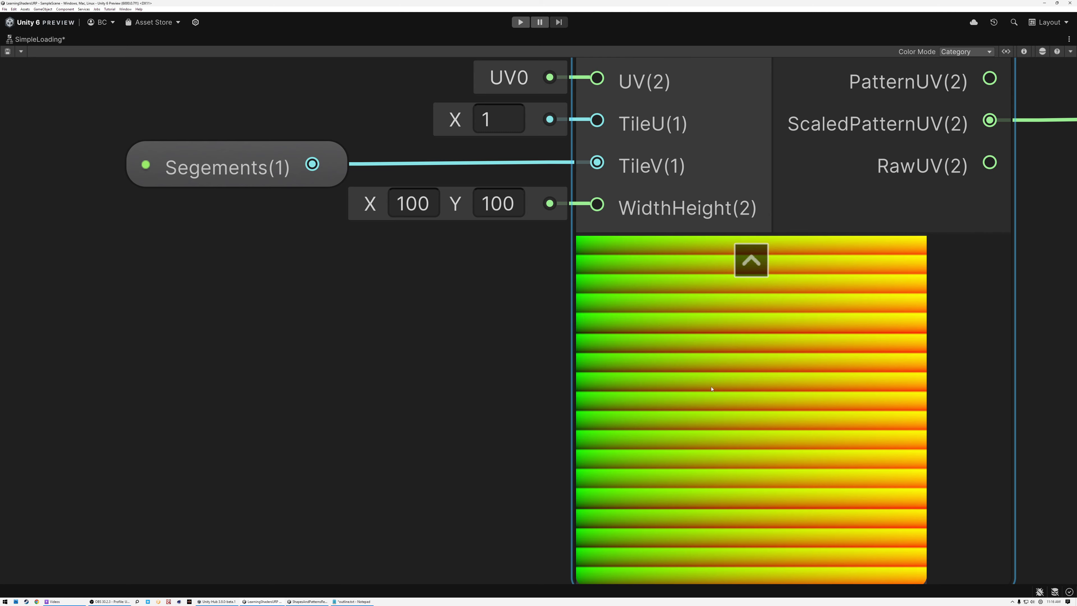
scroll(718, 309, down, 5)
drag(374, 291, 663, 207)
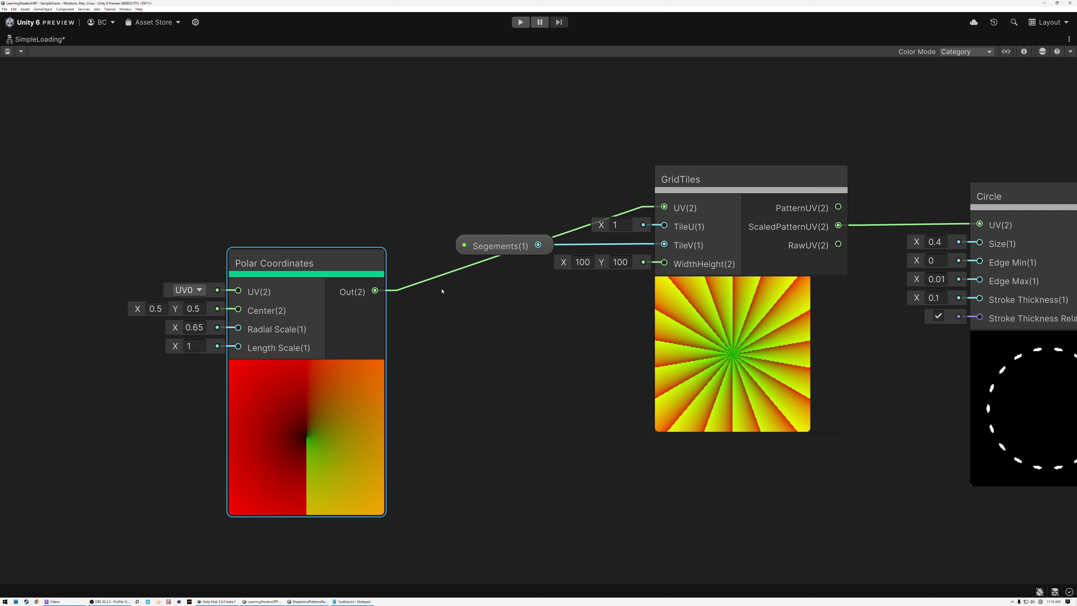
- Line up the Polar Coordinates node with GridTiles and move it further left to leave room between them
drag(300, 264, 354, 182)
middle_drag(586, 330, 161, 295)
scroll(570, 399, up, 1)
click(635, 342)
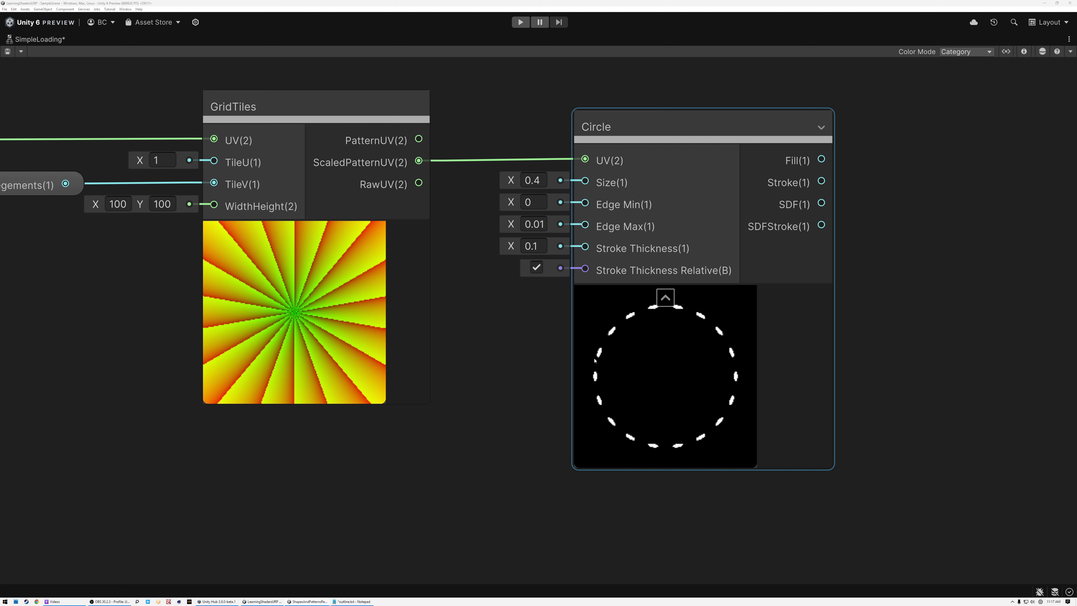
scroll(595, 361, down, 4)
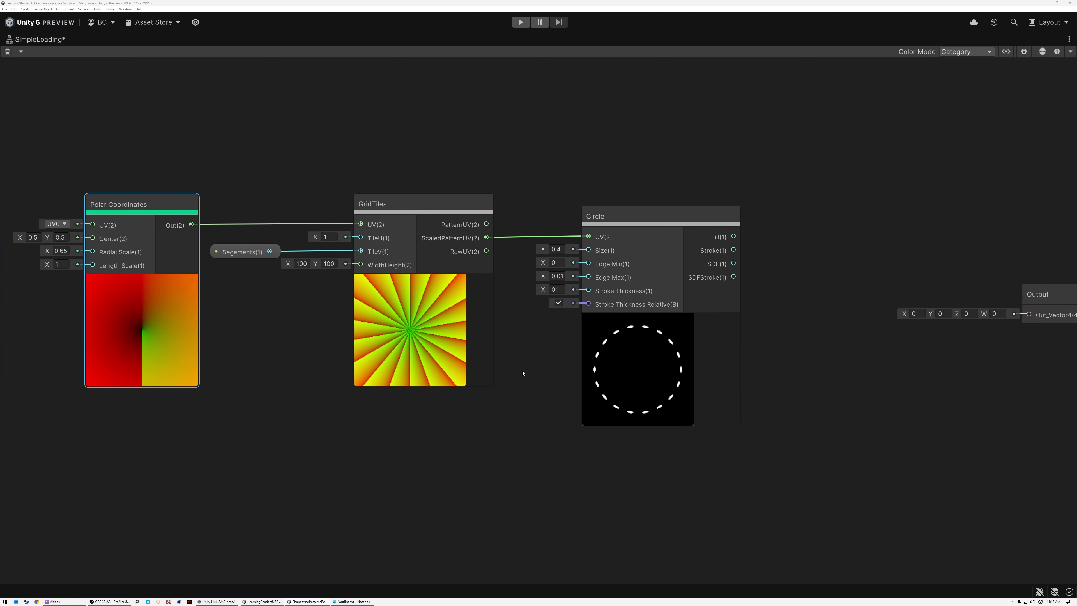
middle_drag(522, 371, 705, 377)
drag(335, 212, 167, 212)
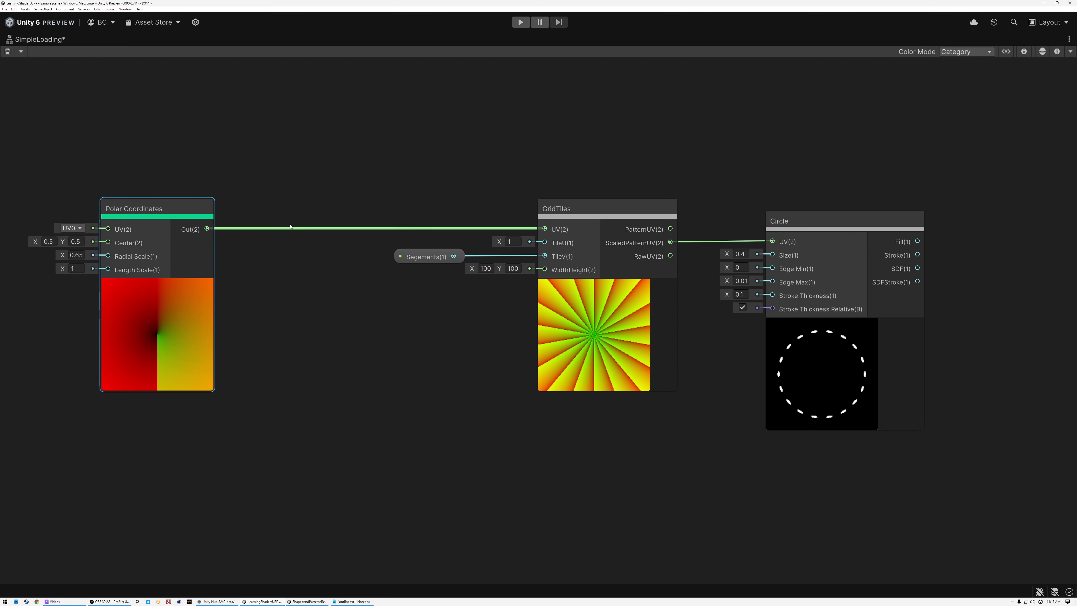
- Add the procedural UV Scale node in the space between and below the Polar Coordinates and GridTiles nodes
click(578, 214)
middle_drag(466, 312, 543, 321)
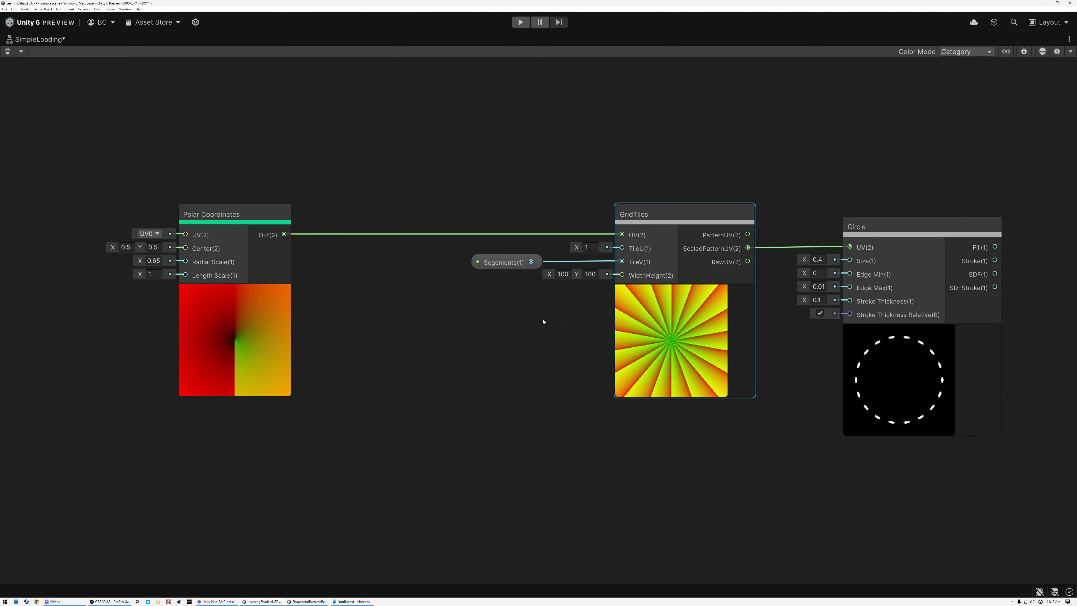
click(370, 306)
key(space)
text(sca)
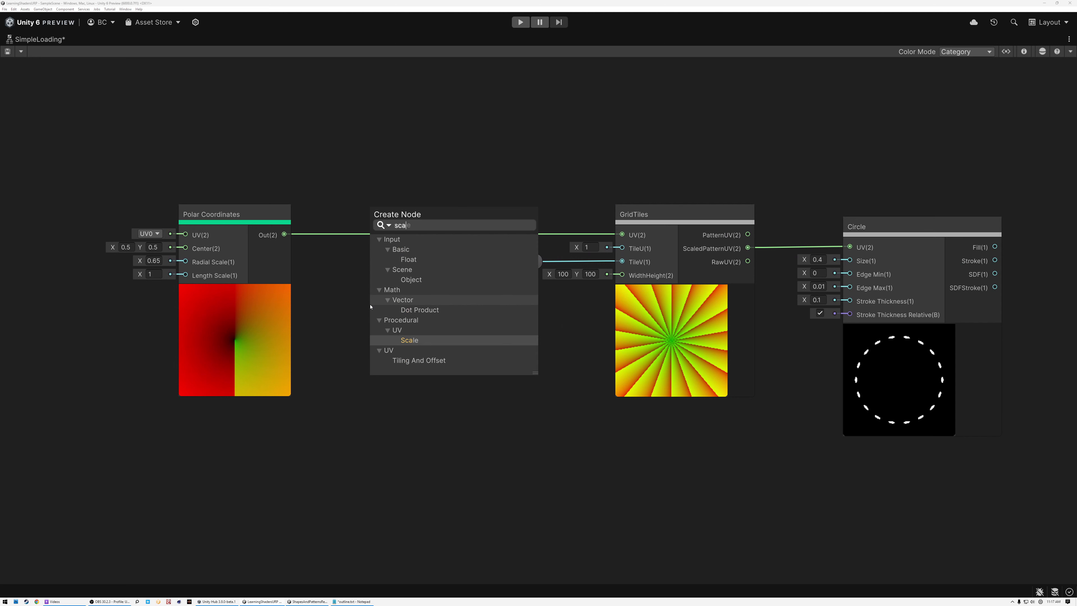
click(411, 341)
drag(410, 336, 450, 325)
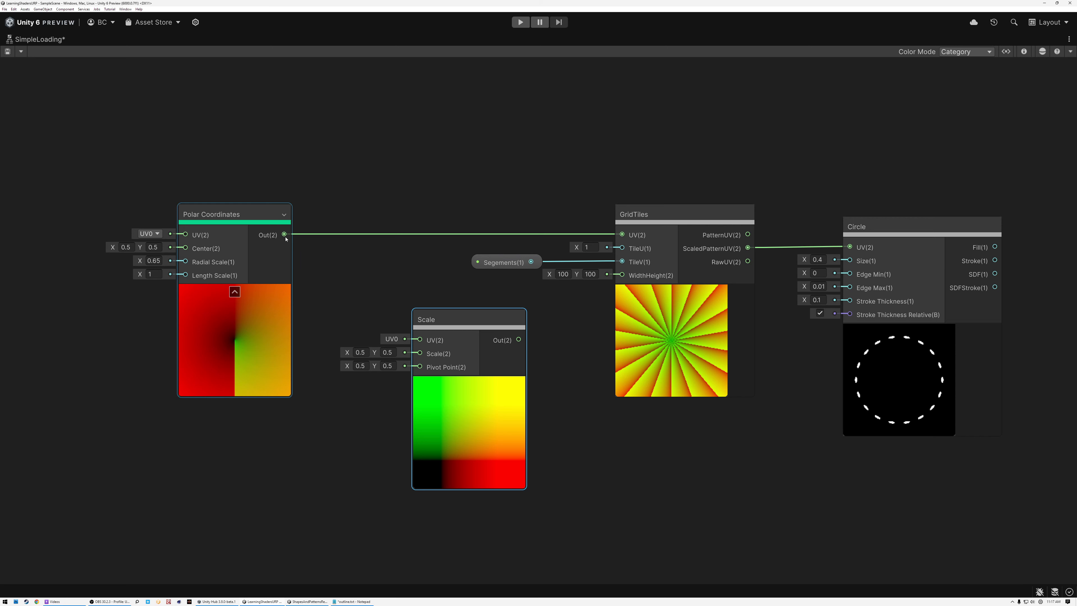
- Connect the Polar Coordinates output to the Scale node's UV and set its Scale to X 3, Y 1
drag(284, 234, 419, 340)
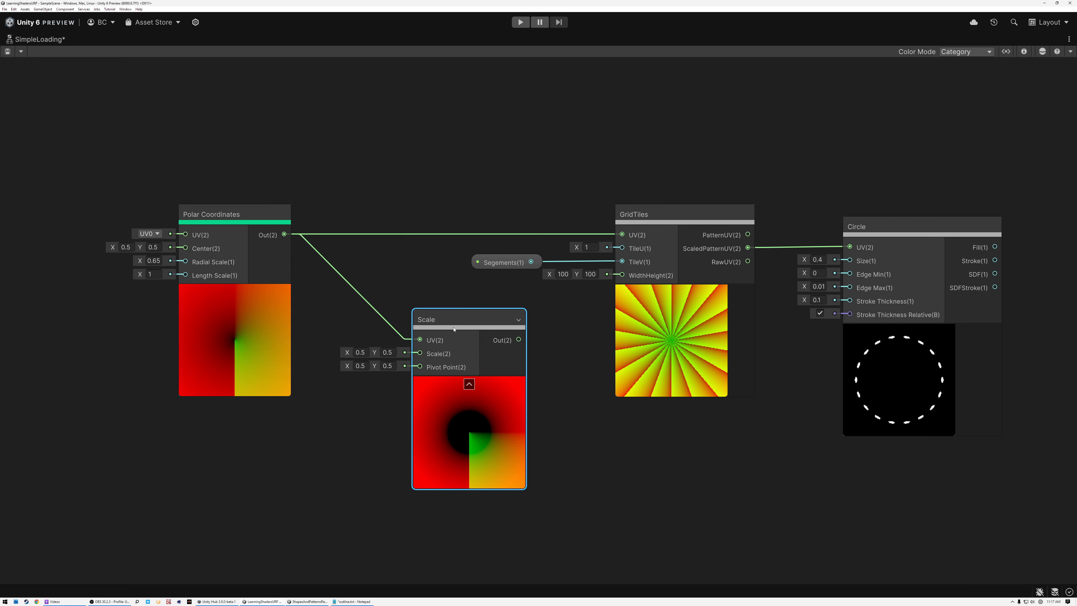
click(366, 353)
text(3)
click(394, 352)
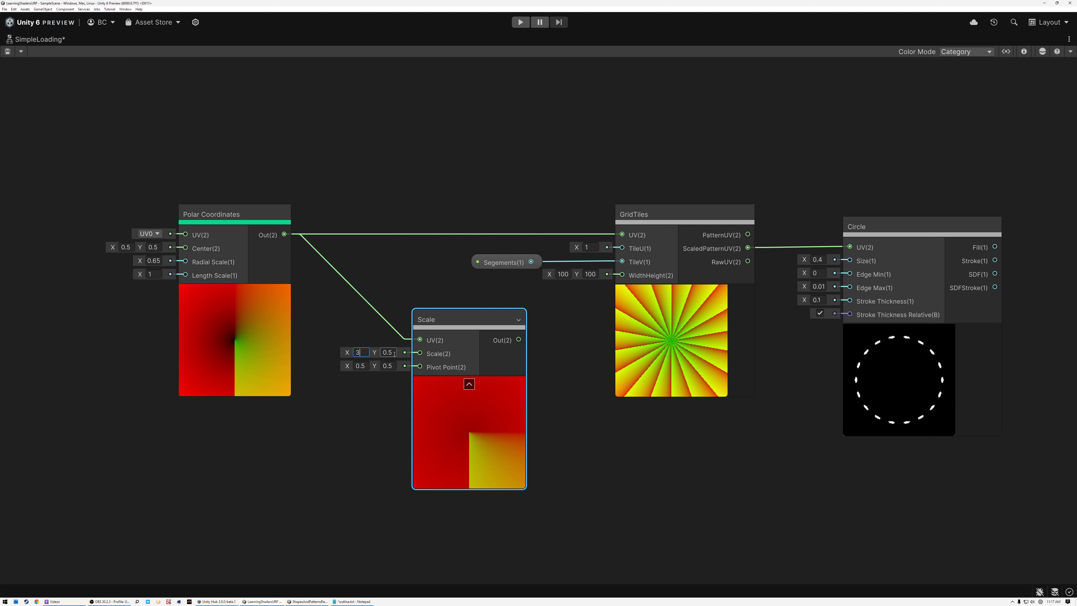
text(1)
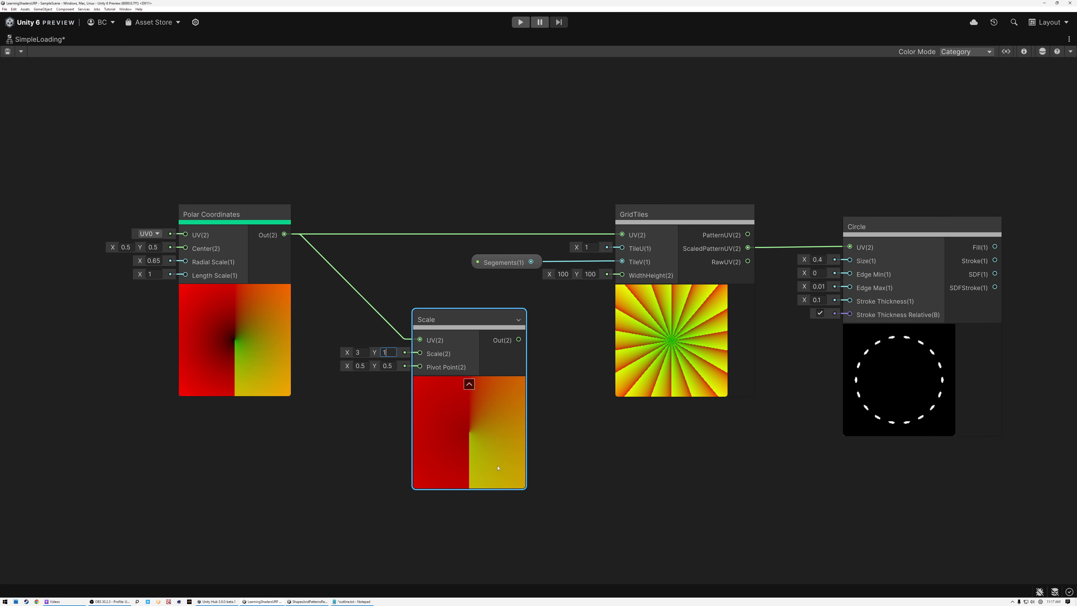
- Connect the Scale node's output to the UV input of GridTiles, replacing the direct Polar Coordinates link
click(893, 364)
scroll(893, 364, up, 3)
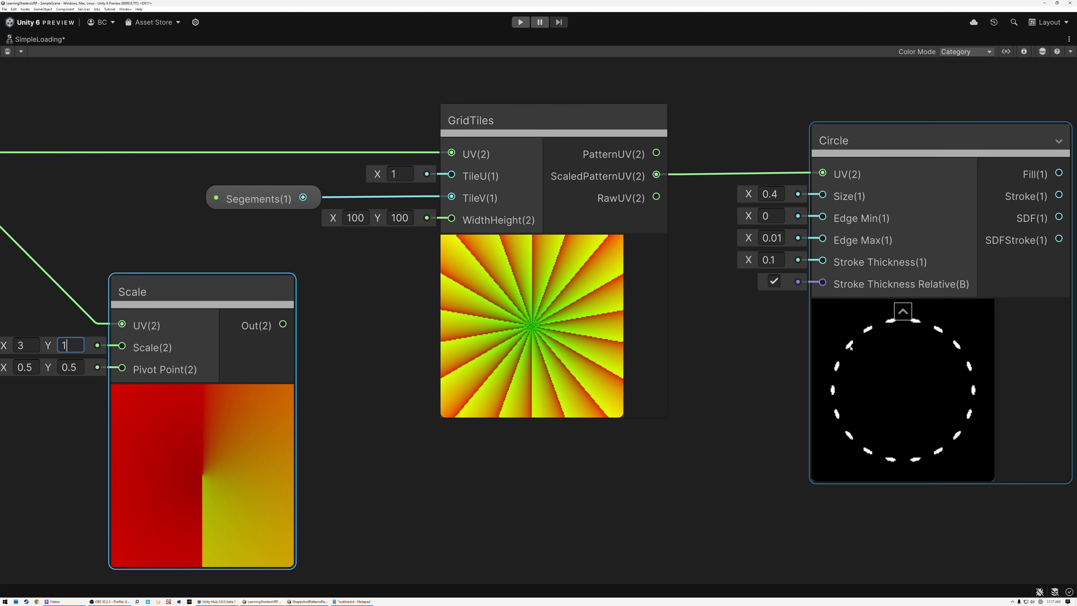
scroll(893, 391, down, 3)
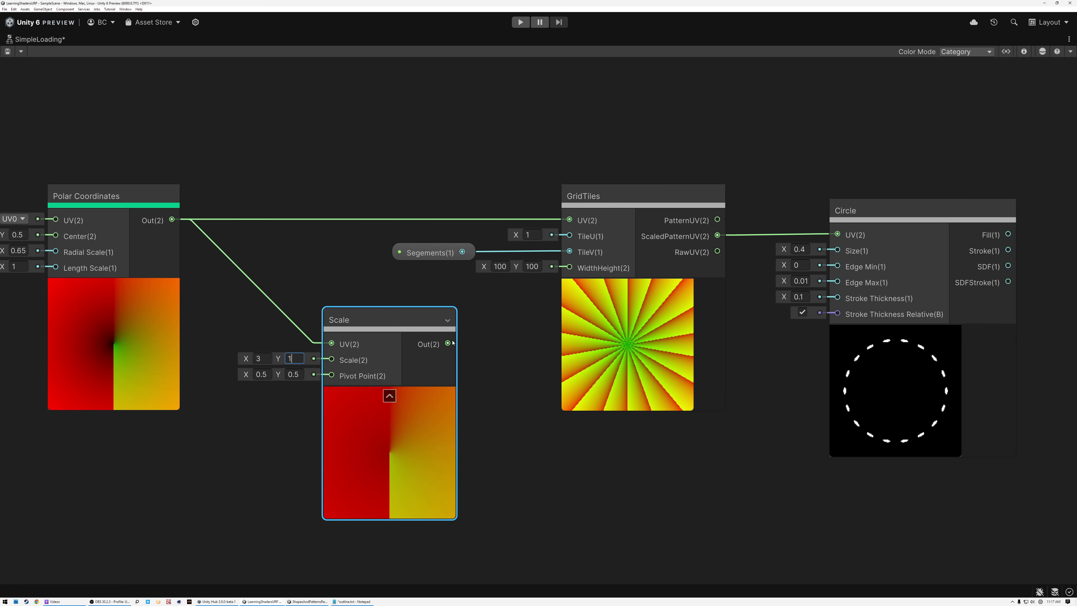
drag(447, 344, 569, 219)
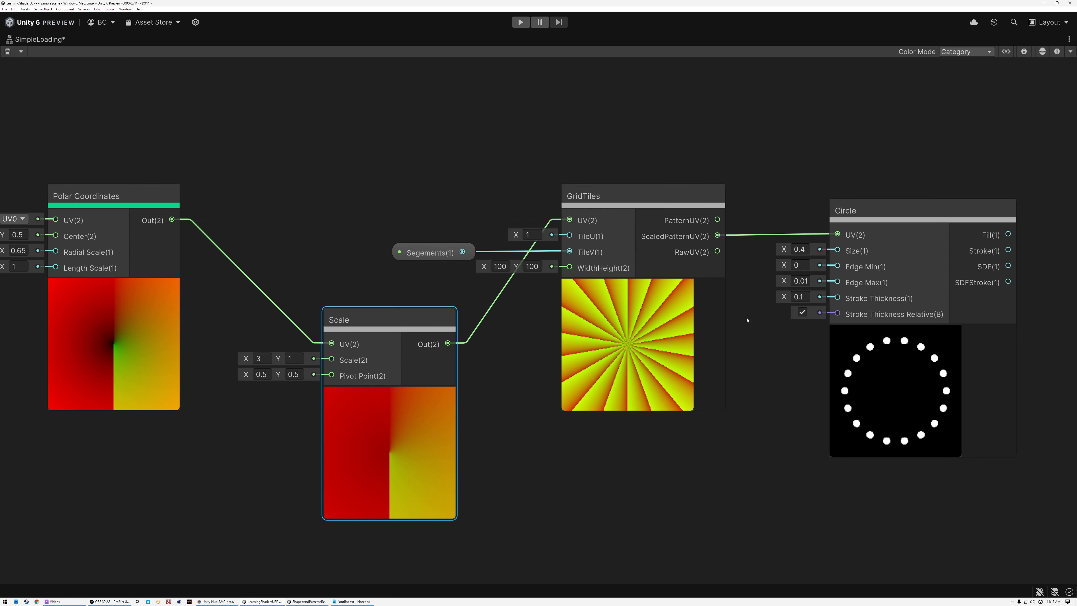
scroll(876, 365, up, 1)
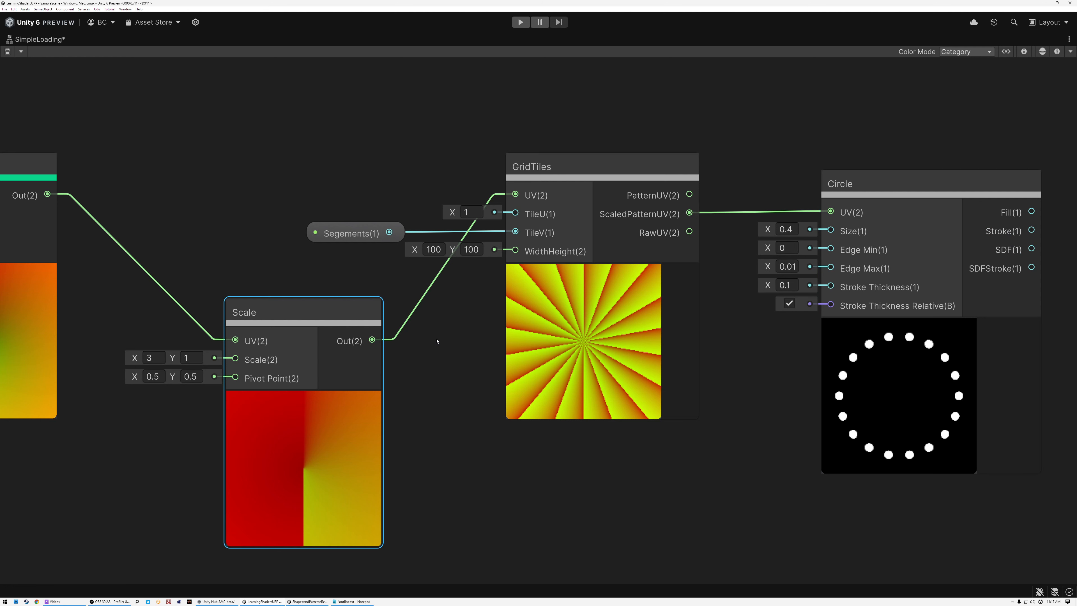
- Arrange the Scale node in line between Polar Coordinates and GridTiles, shifting Polar Coordinates slightly left
scroll(438, 339, down, 2)
middle_drag(450, 358, 547, 374)
drag(407, 331, 360, 232)
drag(235, 231, 214, 231)
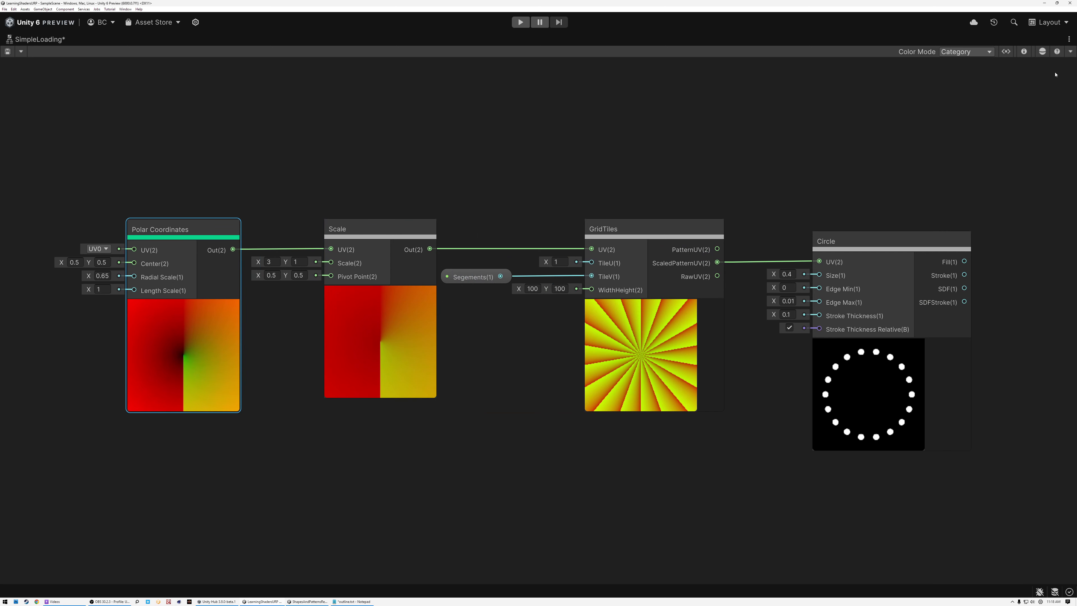
- Show the Graph Inspector and the Blackboard and select the Segements property
click(1024, 52)
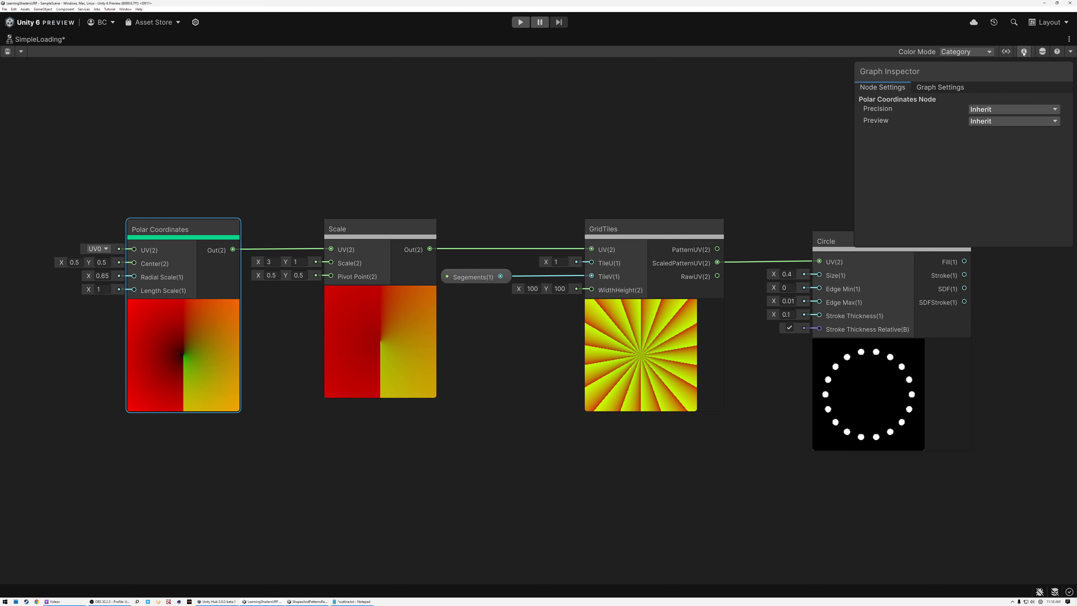
click(1007, 52)
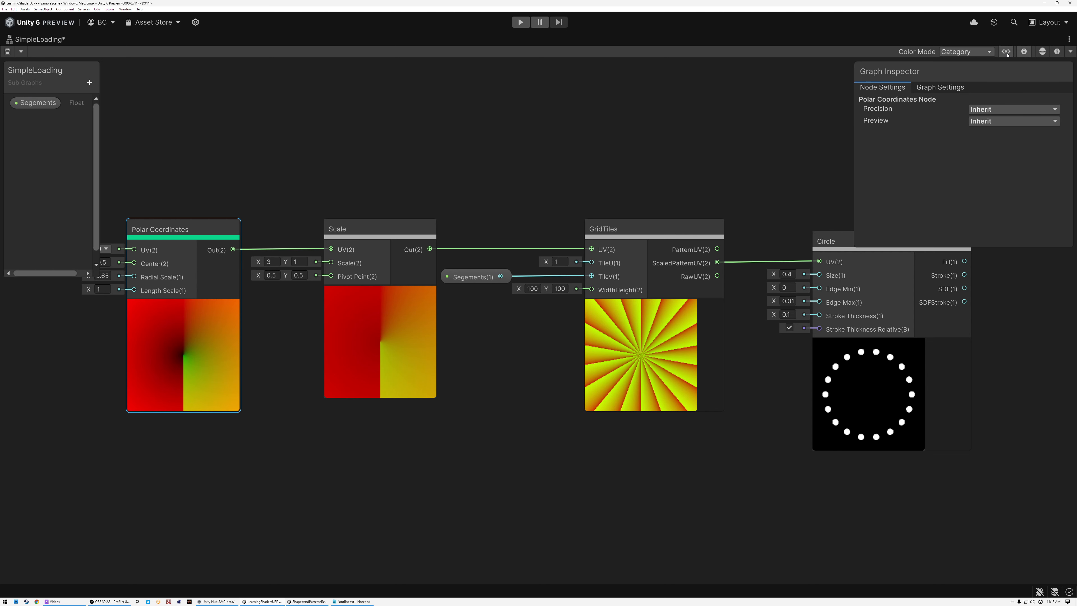
click(38, 103)
- Try default values of 5, 8 and 10 for the Segements property to compare the number of dots
click(999, 148)
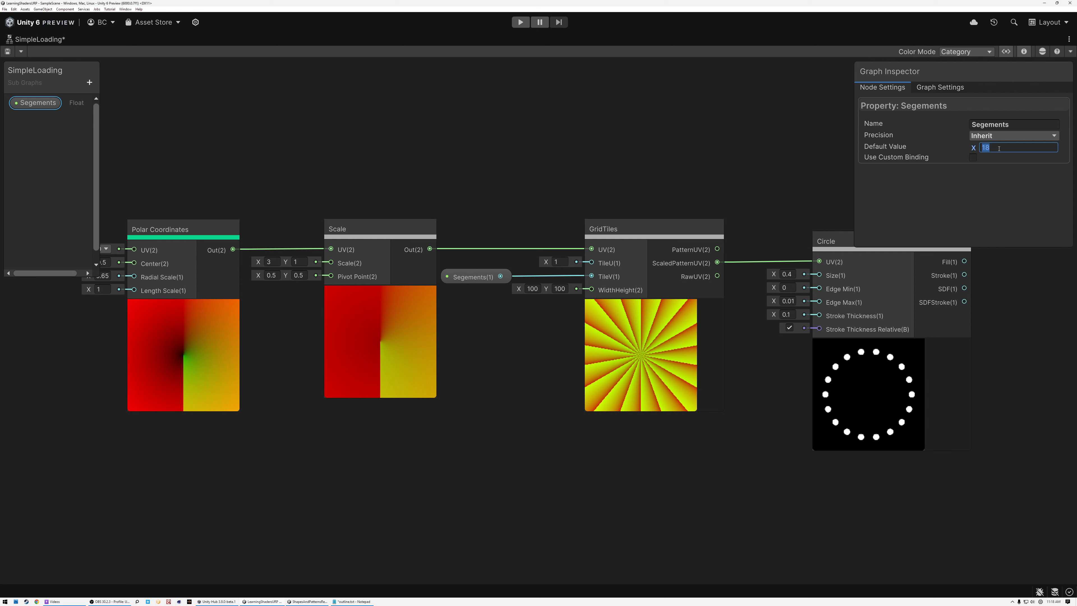
text(5)
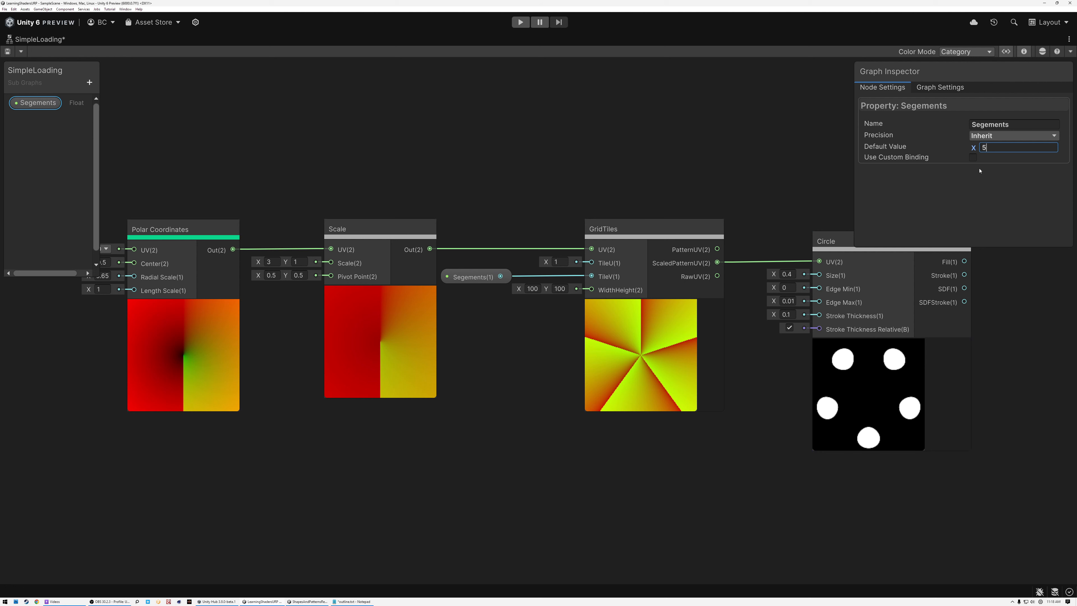
double_click(992, 147)
text(8)
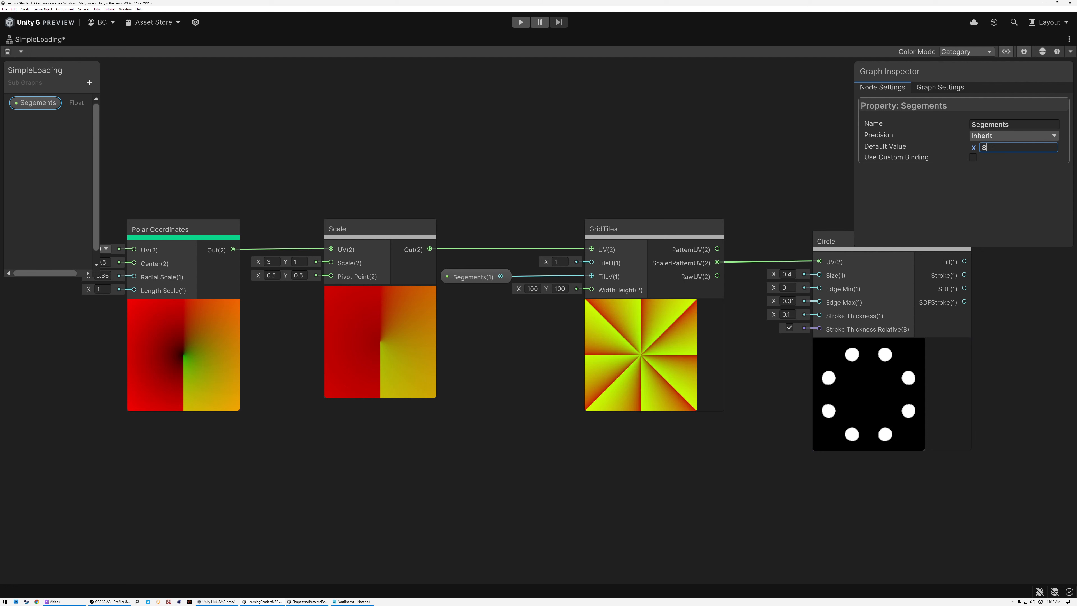
double_click(992, 147)
text(10)
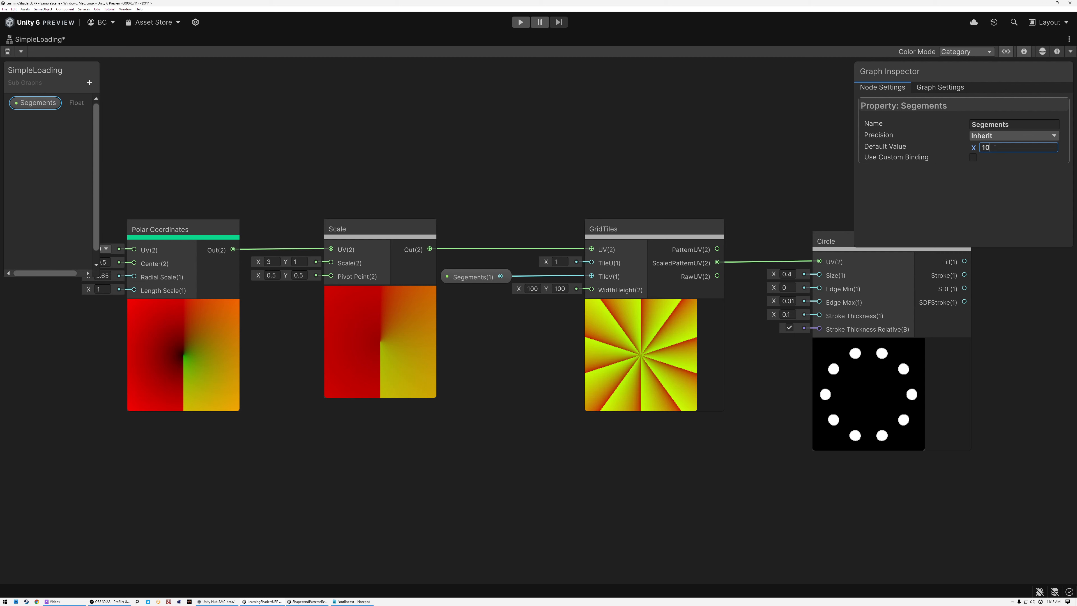
- Set the Segements property's default value to 18 and view the dot ring in the Circle preview
double_click(995, 147)
text(18)
key(Return)
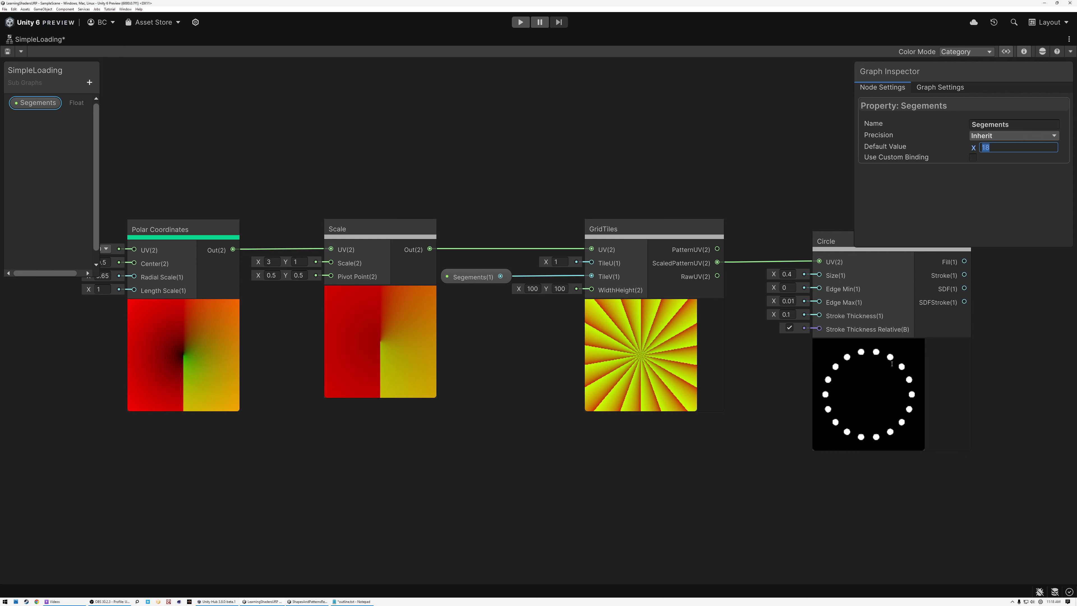
middle_drag(891, 364, 576, 334)
scroll(575, 334, up, 5)
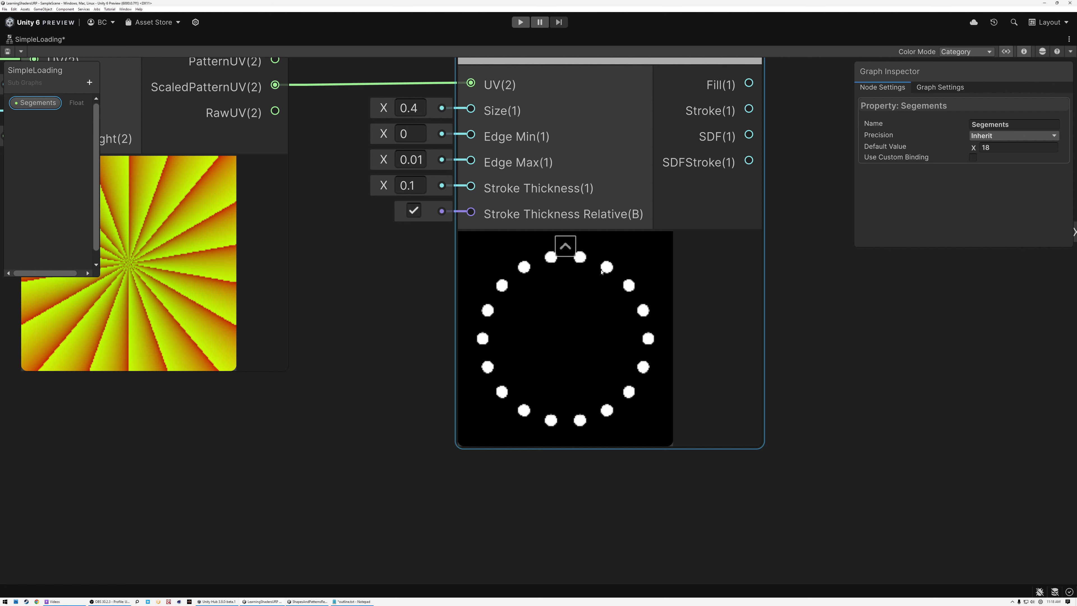
- Collapse the previews of the Polar Coordinates, Scale and GridTiles nodes and move the Circle node closer to GridTiles
scroll(623, 292, down, 5)
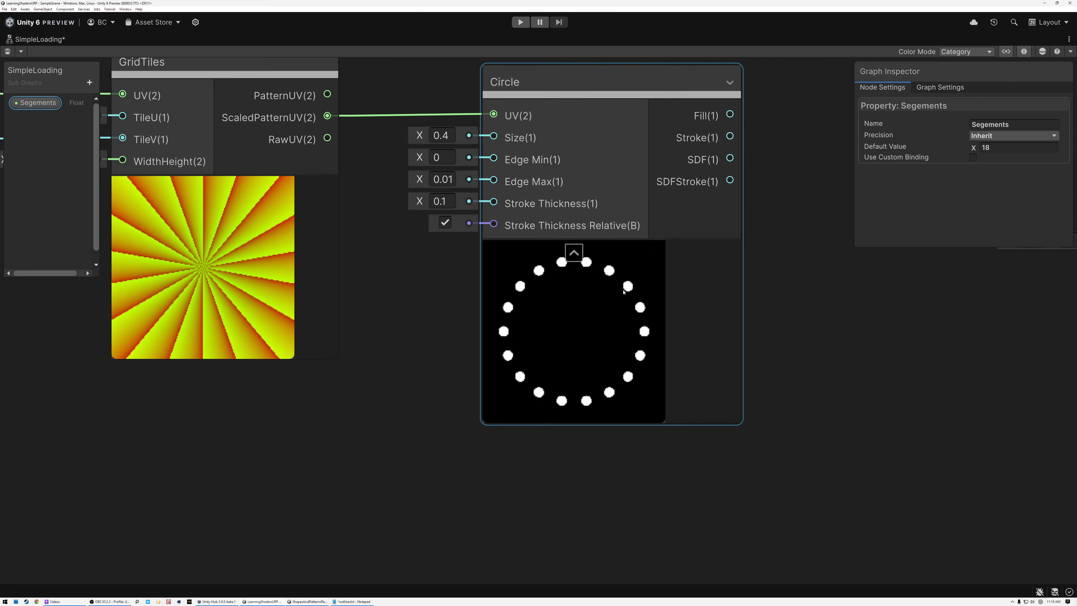
middle_drag(619, 295, 804, 345)
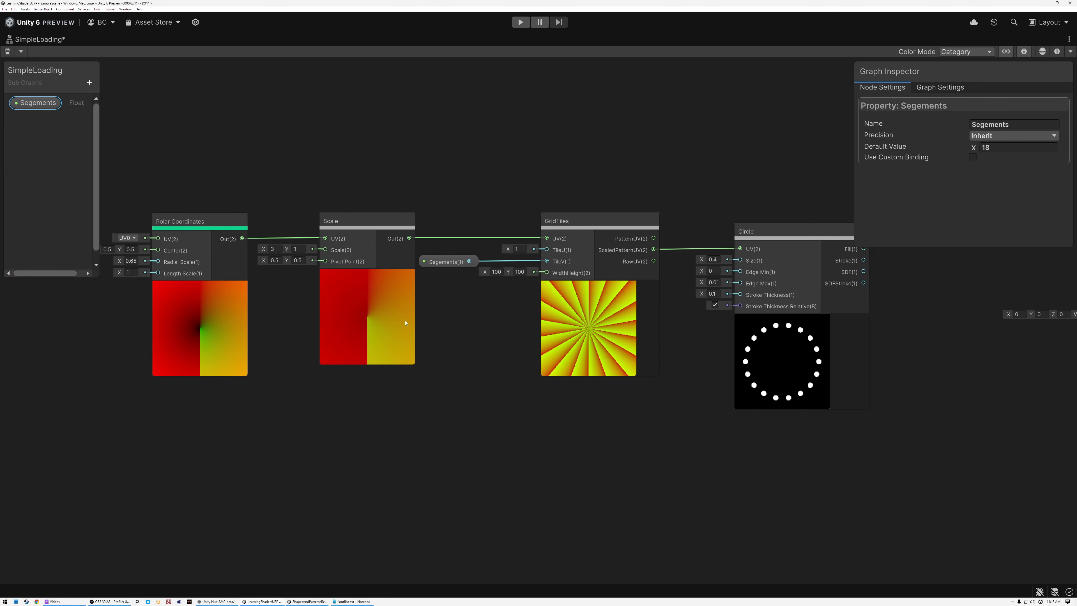
click(200, 288)
click(367, 274)
click(591, 285)
drag(779, 232, 748, 234)
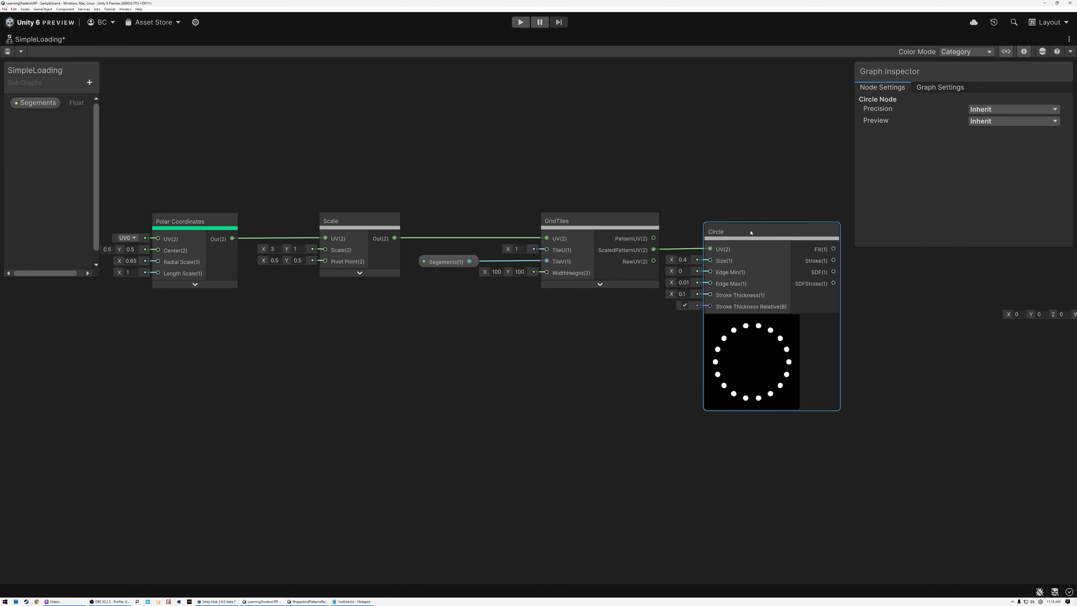
- Add an AntiAliasing node between the Circle node and the Output node
middle_drag(742, 269, 505, 253)
scroll(505, 253, up, 4)
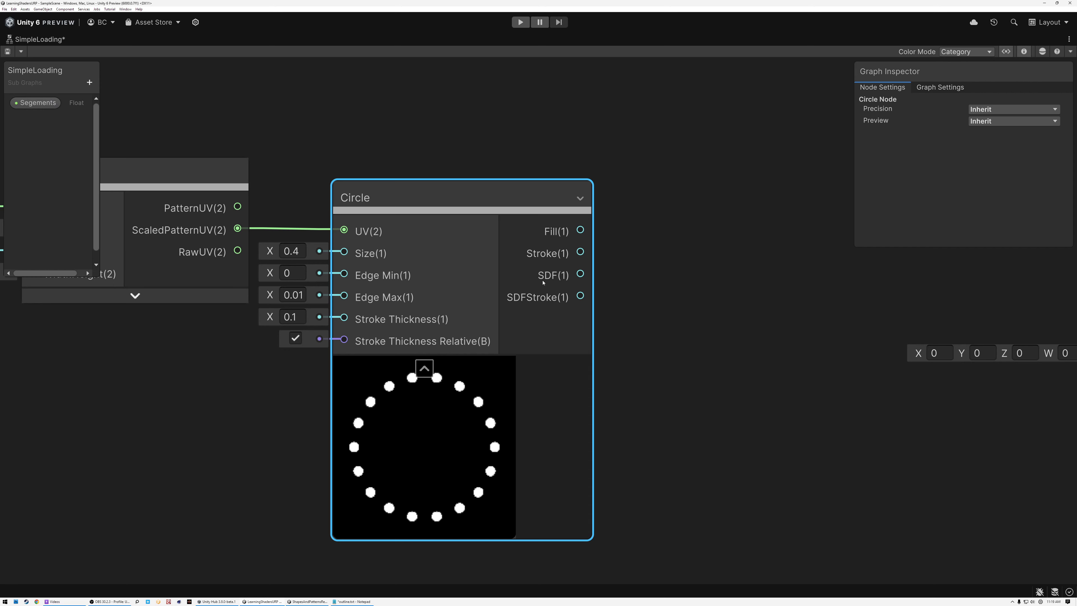
middle_drag(666, 281, 593, 271)
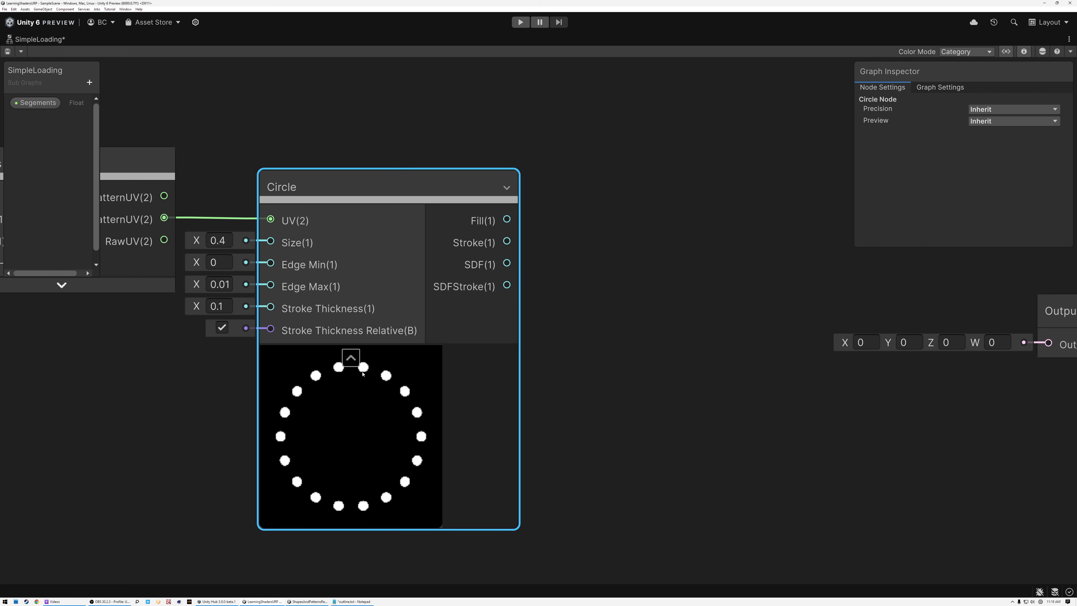
click(594, 263)
key(space)
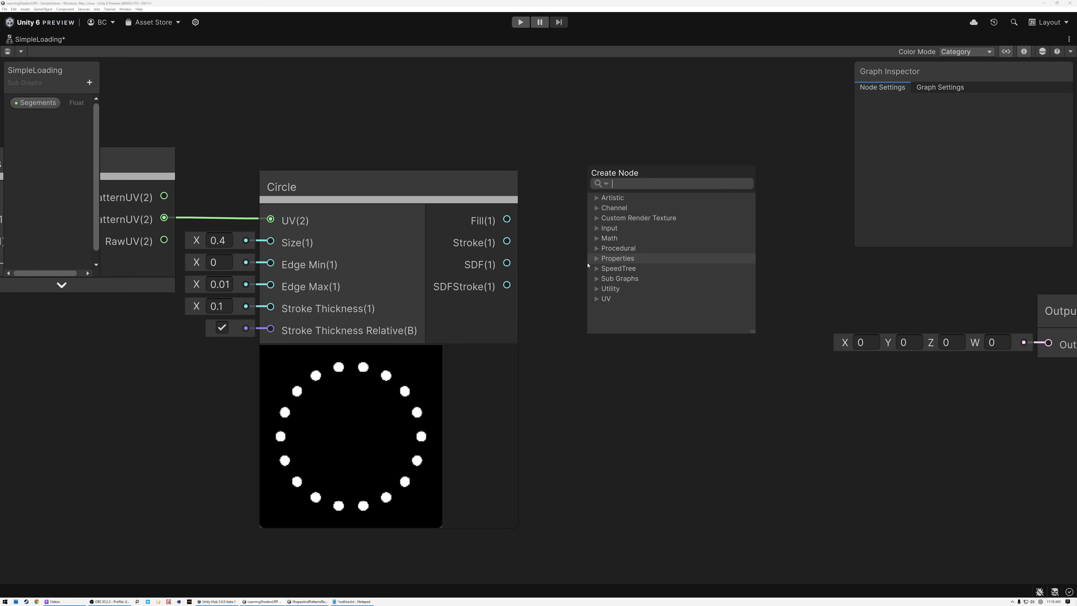
text(anti)
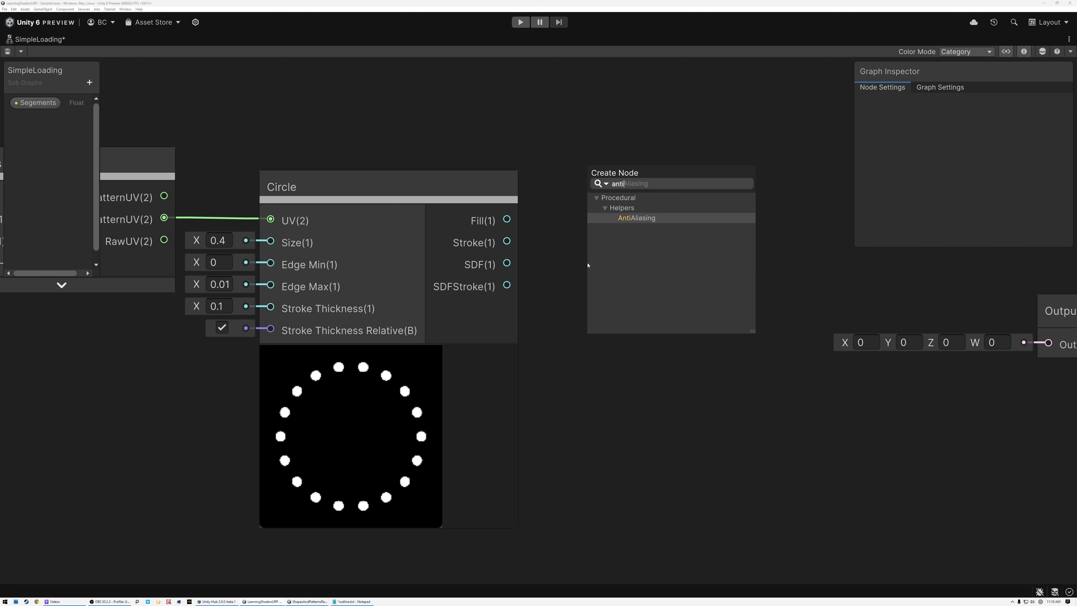
double_click(641, 220)
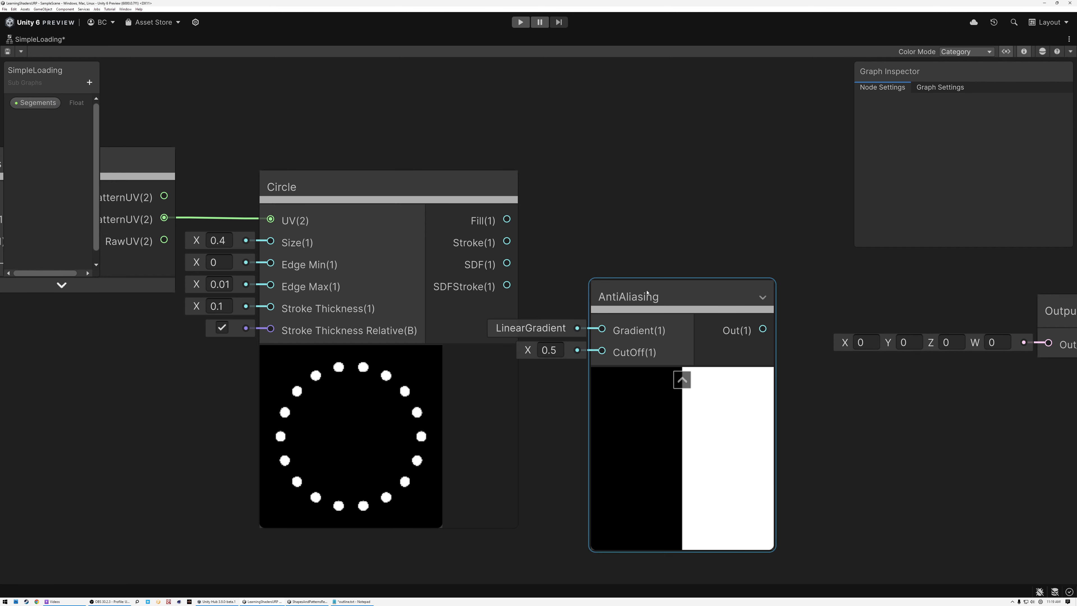
drag(647, 293, 718, 267)
middle_drag(648, 246, 546, 217)
- Feed Circle's SDF output into the AntiAliasing node's Gradient input, align the node with Circle and set its CutOff to 0
drag(406, 234, 571, 274)
drag(620, 240, 565, 213)
click(477, 267)
text(0)
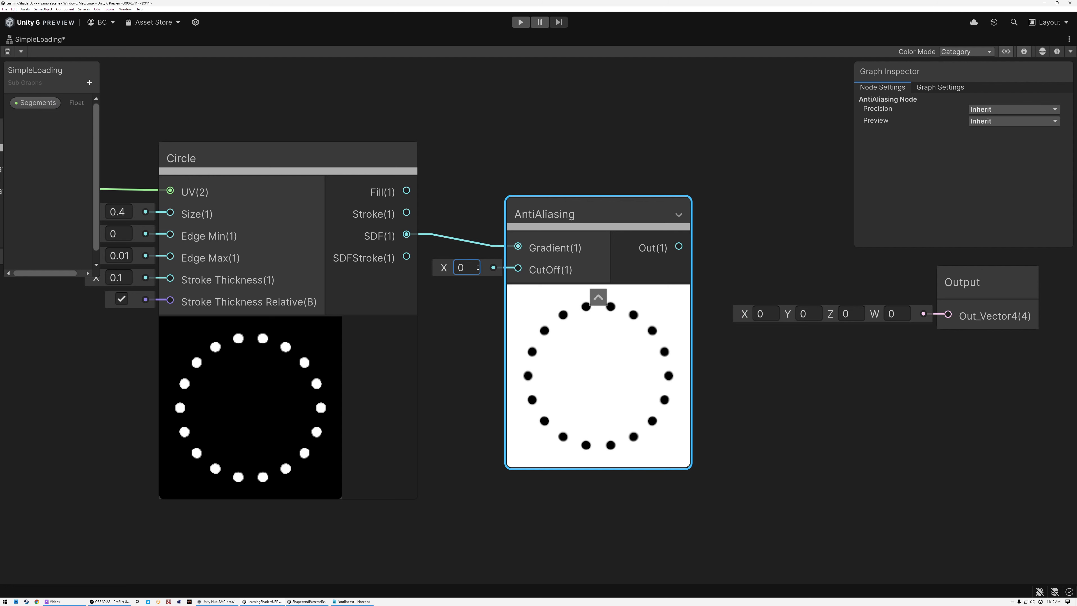
- Add a One Minus node fed by the AntiAliasing output and inspect the dot edges in its preview
middle_drag(740, 244, 696, 239)
drag(626, 249, 676, 246)
text(one)
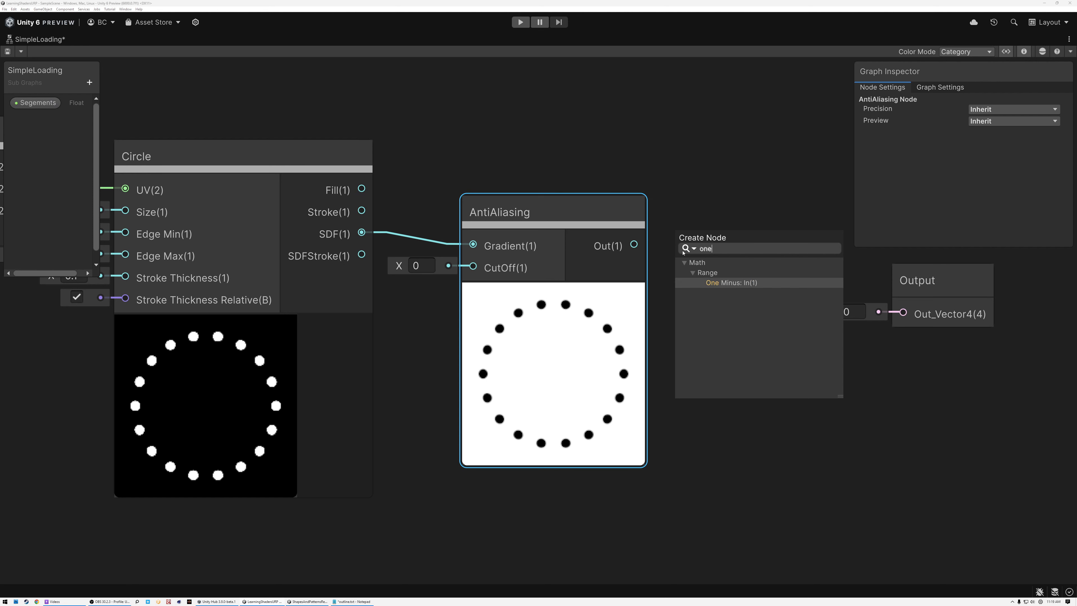
click(717, 283)
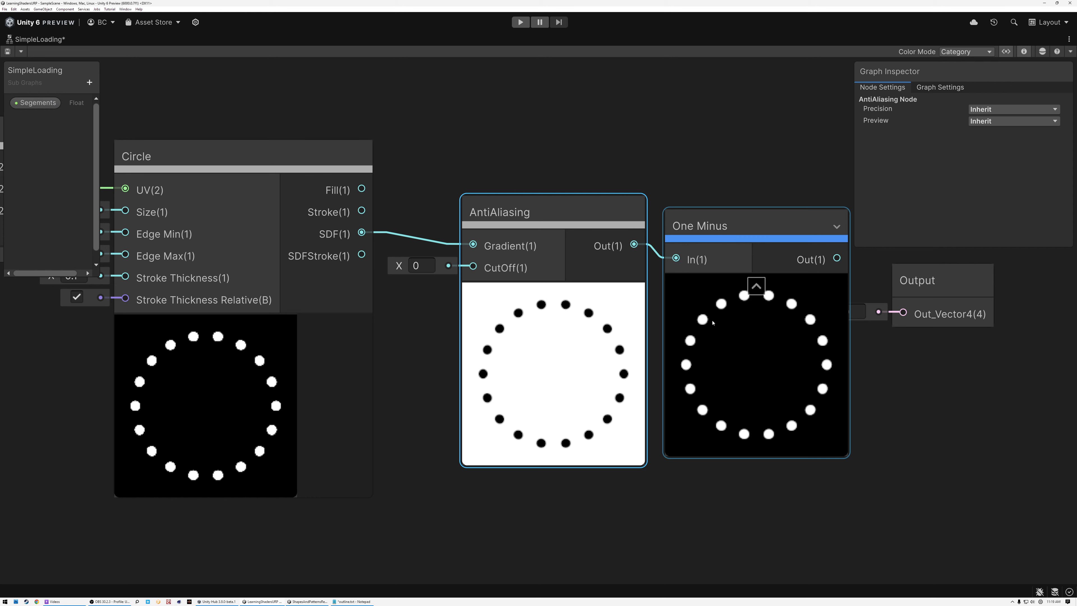
scroll(710, 332, up, 5)
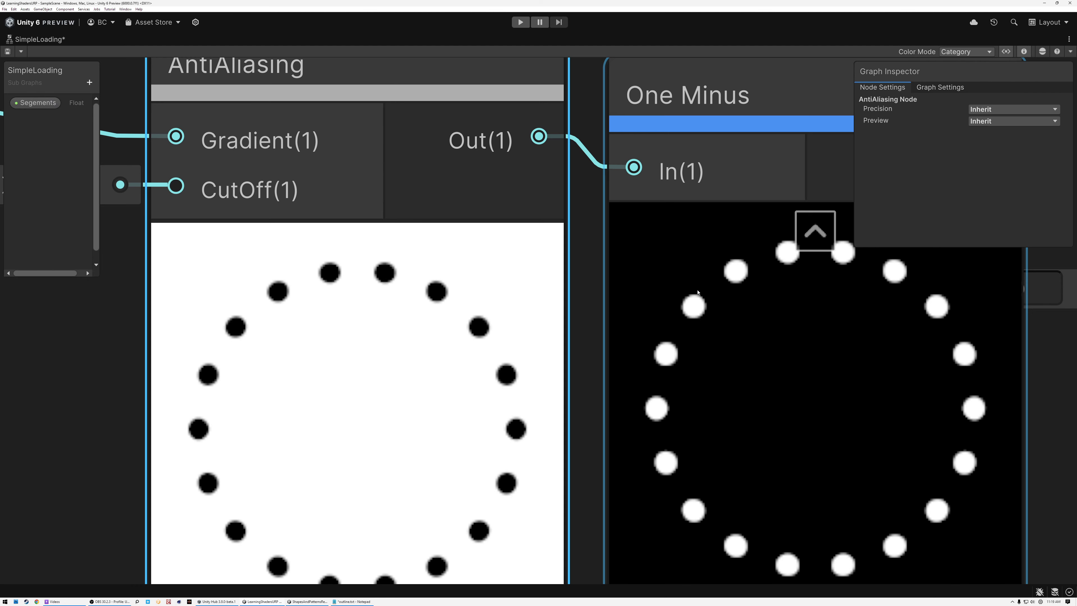
scroll(702, 299, down, 5)
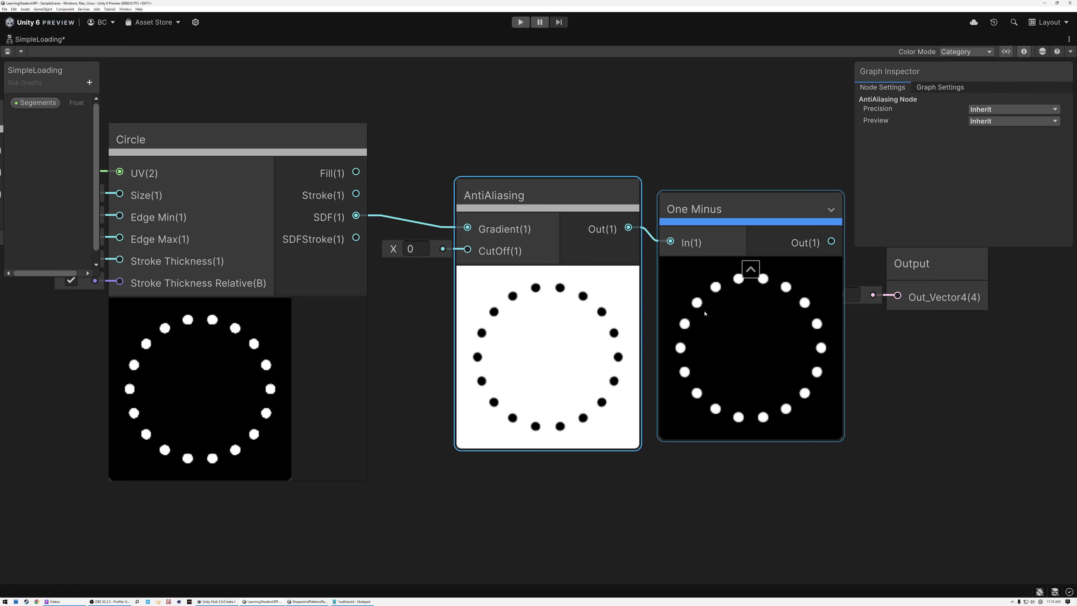
scroll(705, 313, up, 2)
scroll(682, 336, down, 5)
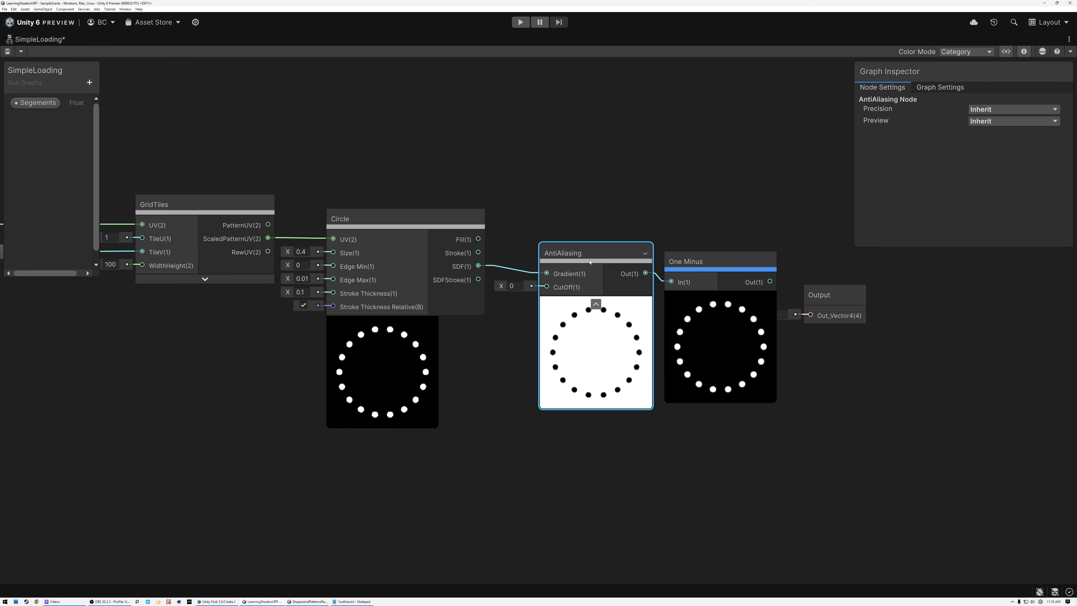
- Collapse the AntiAliasing node's preview and unused ports, then line up AntiAliasing and One Minus right beside the Circle node
click(595, 304)
click(620, 253)
drag(602, 253, 551, 247)
drag(705, 267, 622, 252)
scroll(634, 300, up, 3)
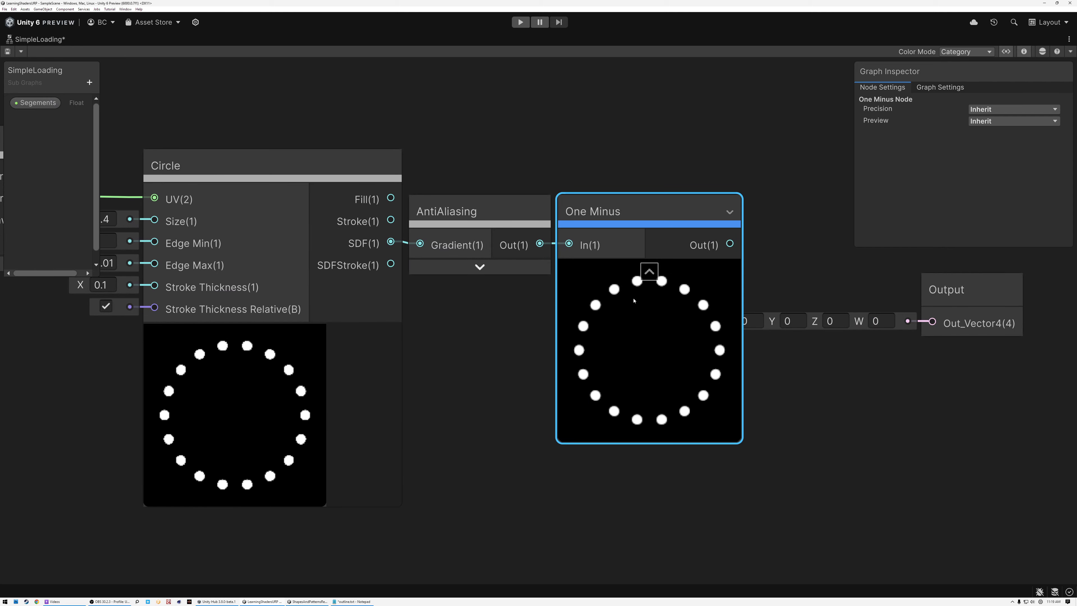
- Collapse the Circle preview and hide the unconnected ports on the Circle, GridTiles and Scale nodes
scroll(619, 347, down, 6)
middle_drag(562, 365, 758, 355)
click(643, 330)
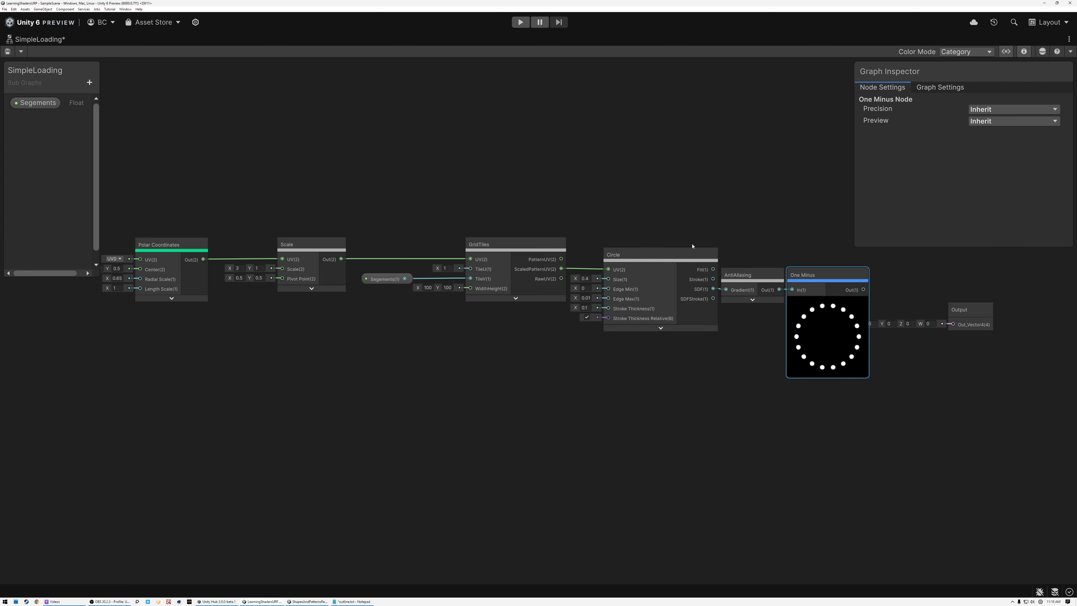
click(713, 255)
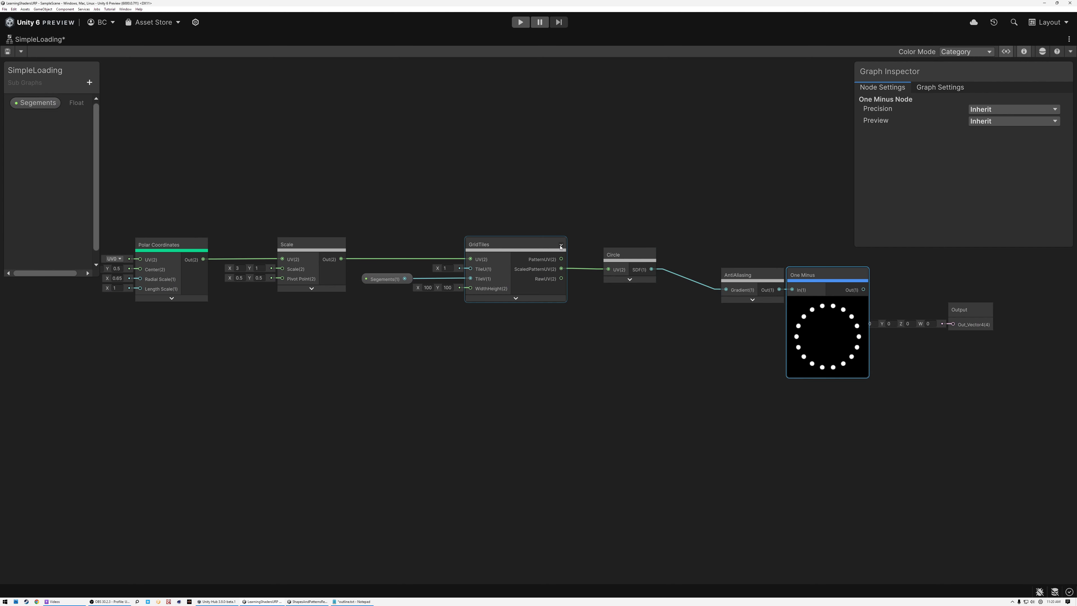
click(561, 244)
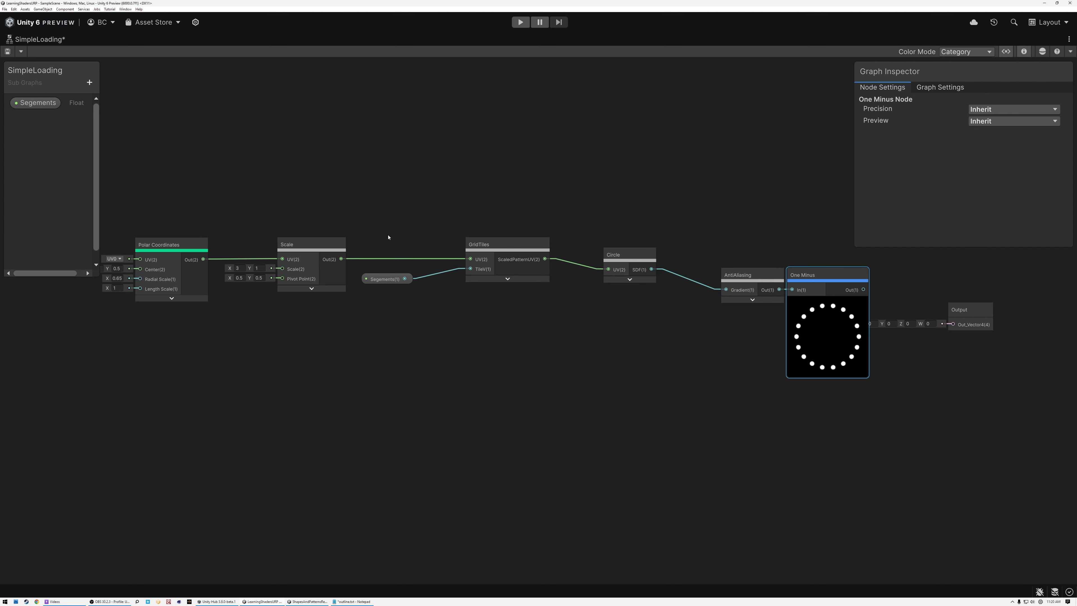
click(340, 244)
- Pull the nodes from Polar Coordinates through One Minus together into one compact, aligned row
drag(175, 251, 242, 251)
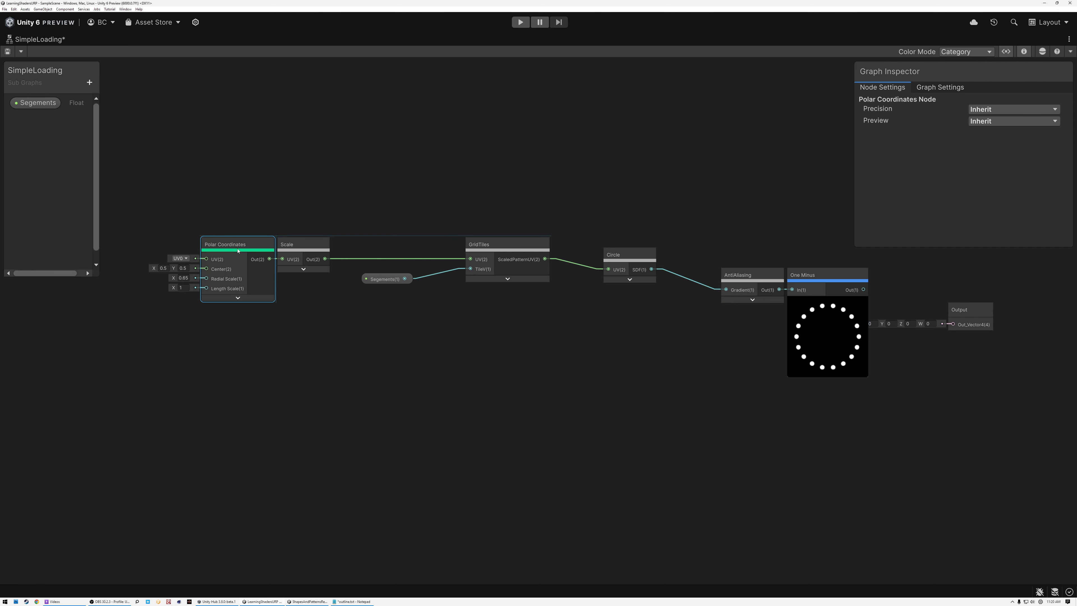
shift+click(310, 245)
drag(310, 245, 387, 245)
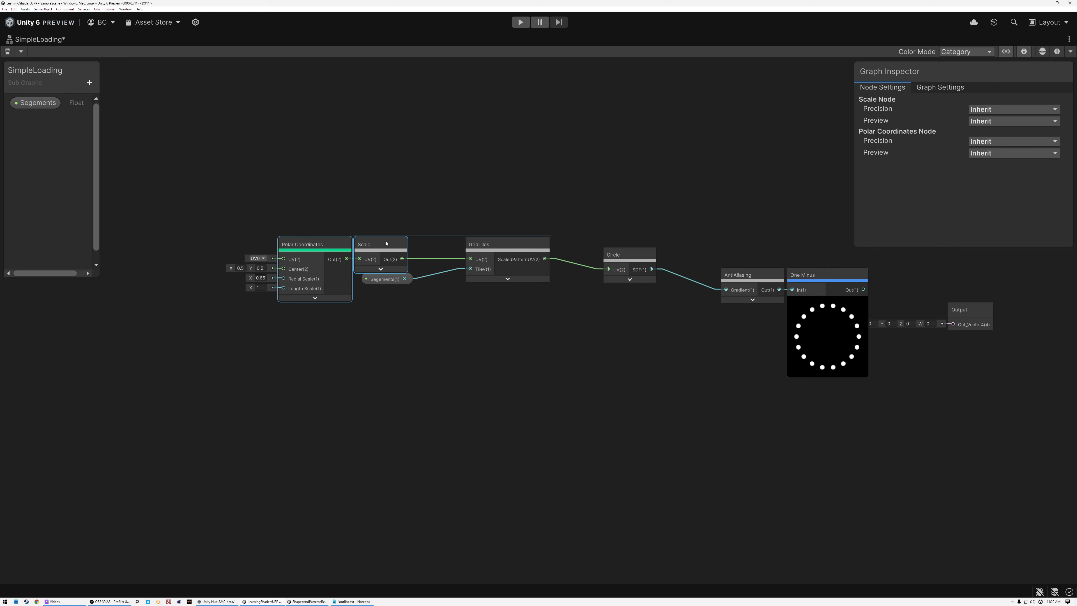
drag(510, 249, 472, 250)
drag(623, 254, 544, 244)
click(735, 249)
drag(735, 249, 616, 242)
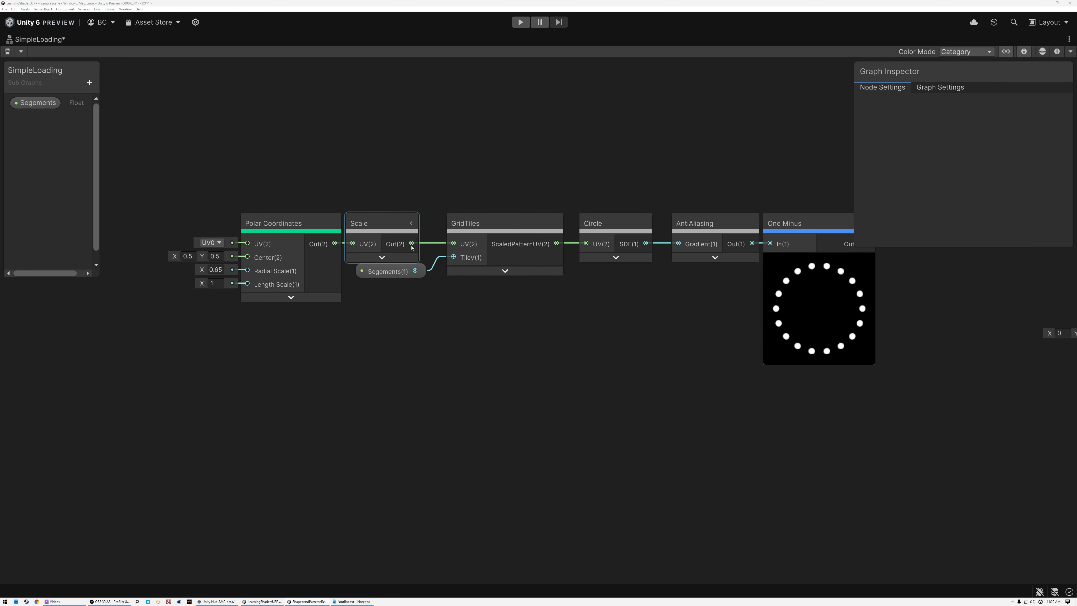
- Add a Split node below GridTiles, fed by the Scale node's output
drag(411, 244, 478, 393)
text(split)
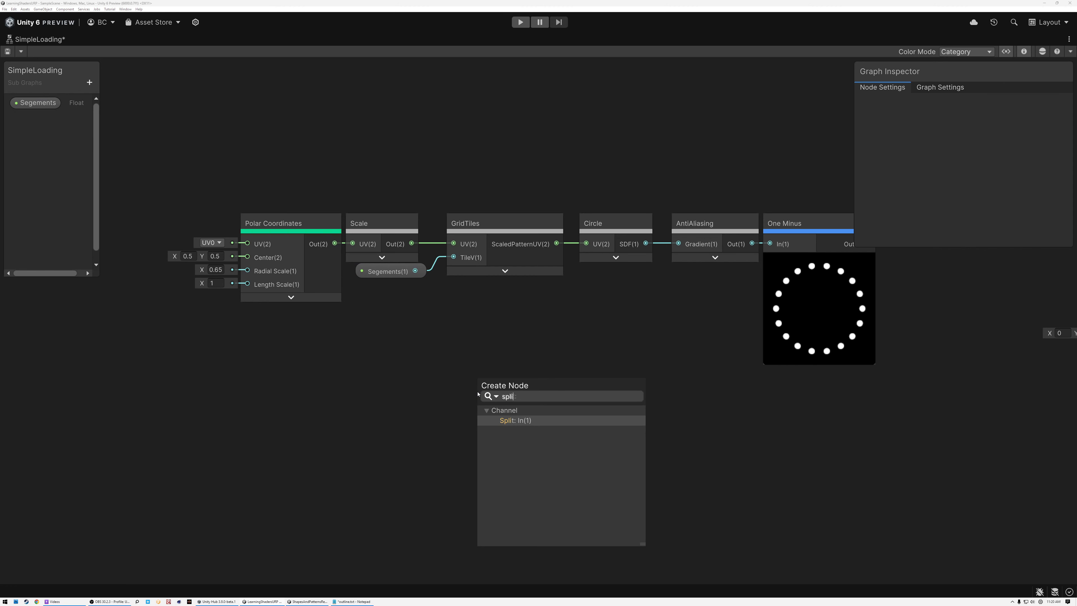
click(509, 420)
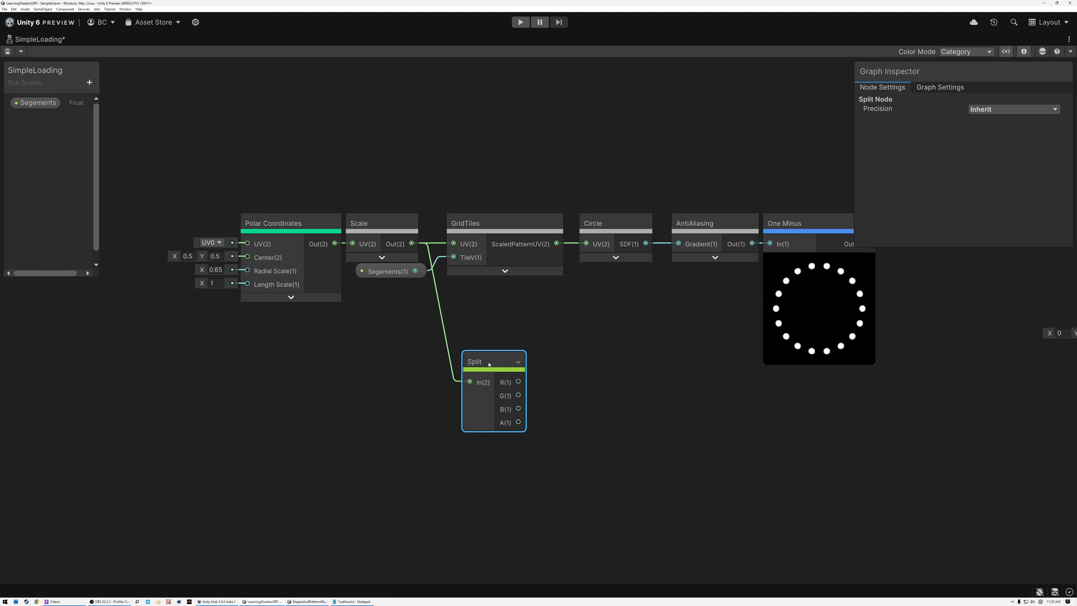
click(381, 232)
scroll(405, 244, up, 4)
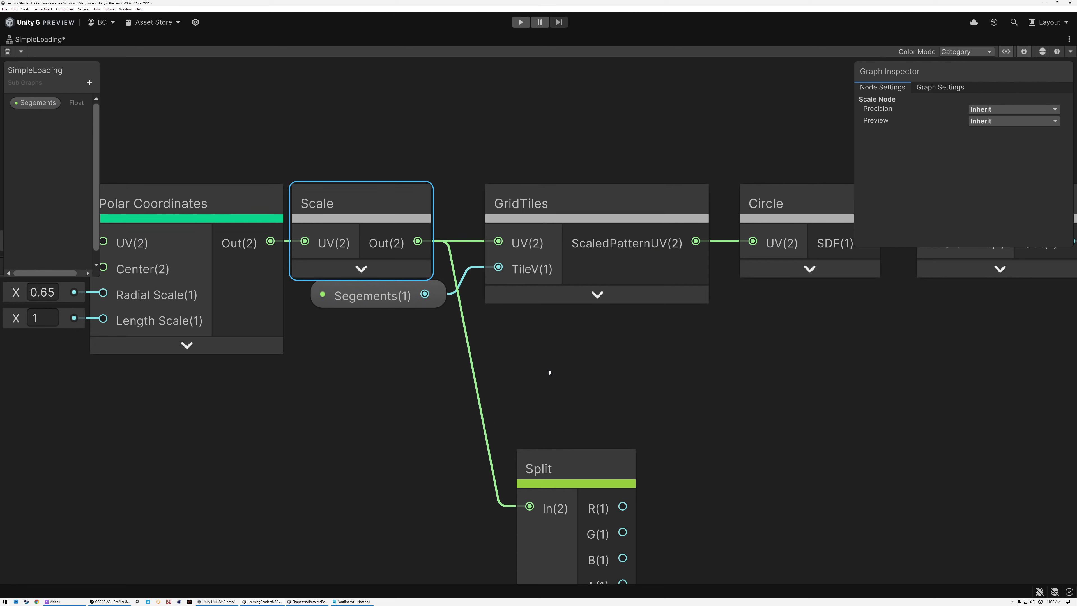
scroll(550, 372, down, 4)
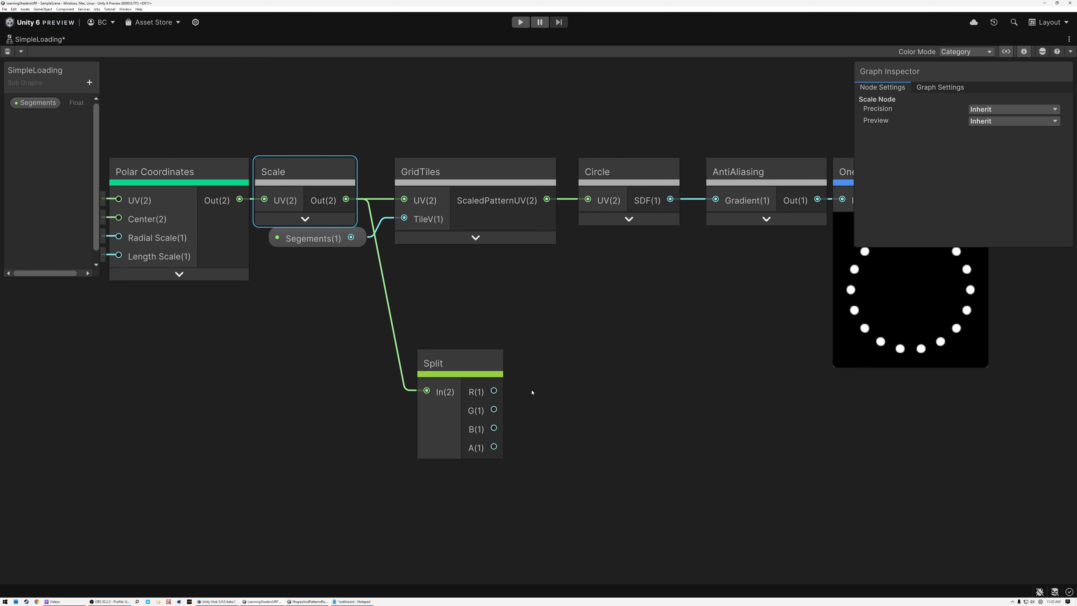
- Add a Fraction node fed by the Split node's G output
drag(493, 410, 565, 412)
text(frac)
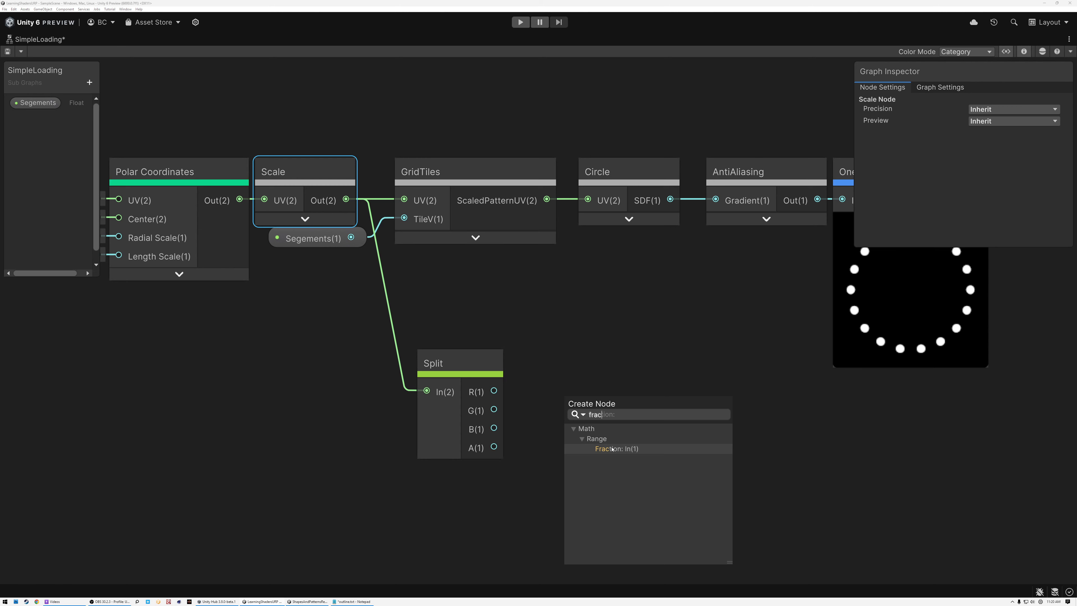
click(612, 448)
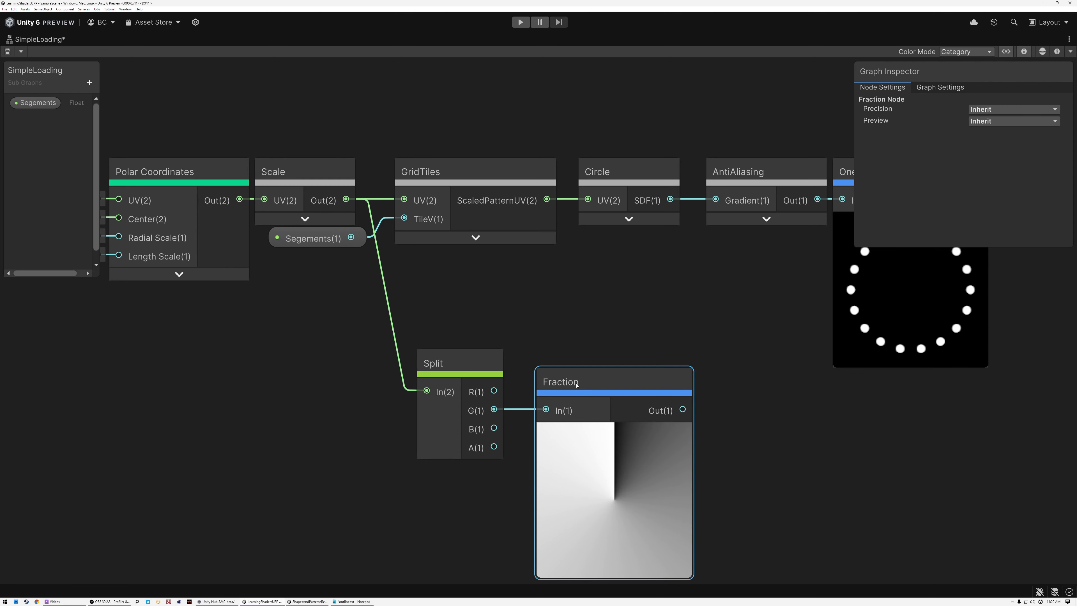
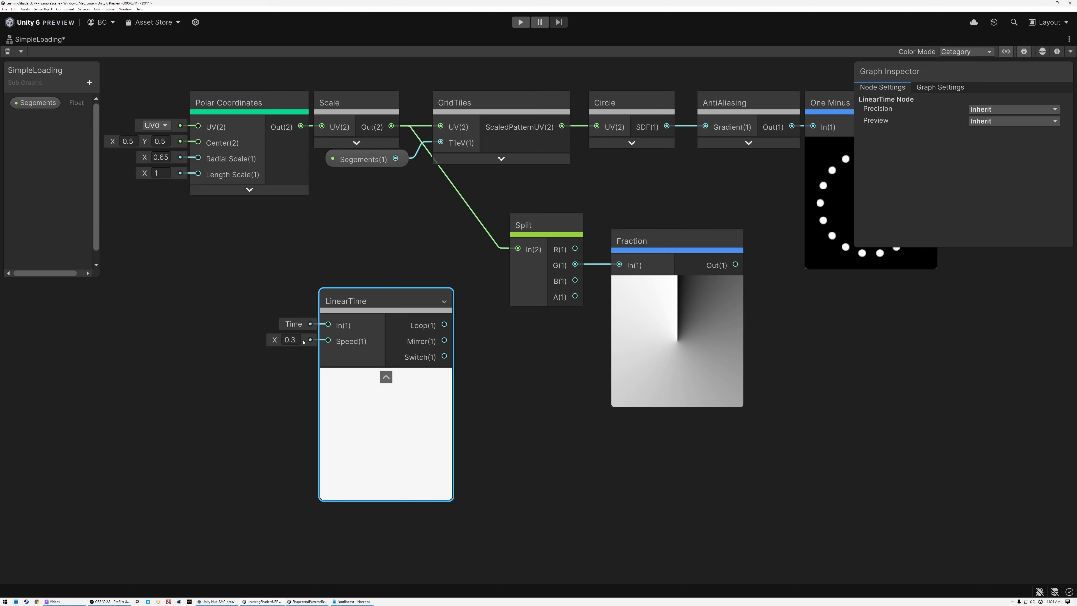
- Create a Float property named Speed with a default value of 1
scroll(347, 343, up, 3)
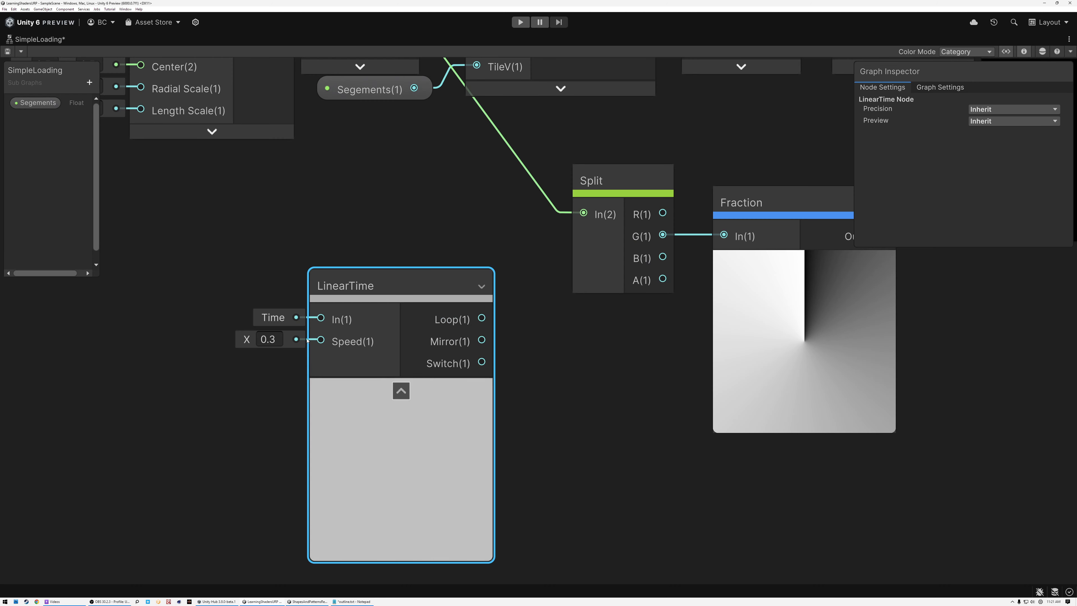
click(89, 83)
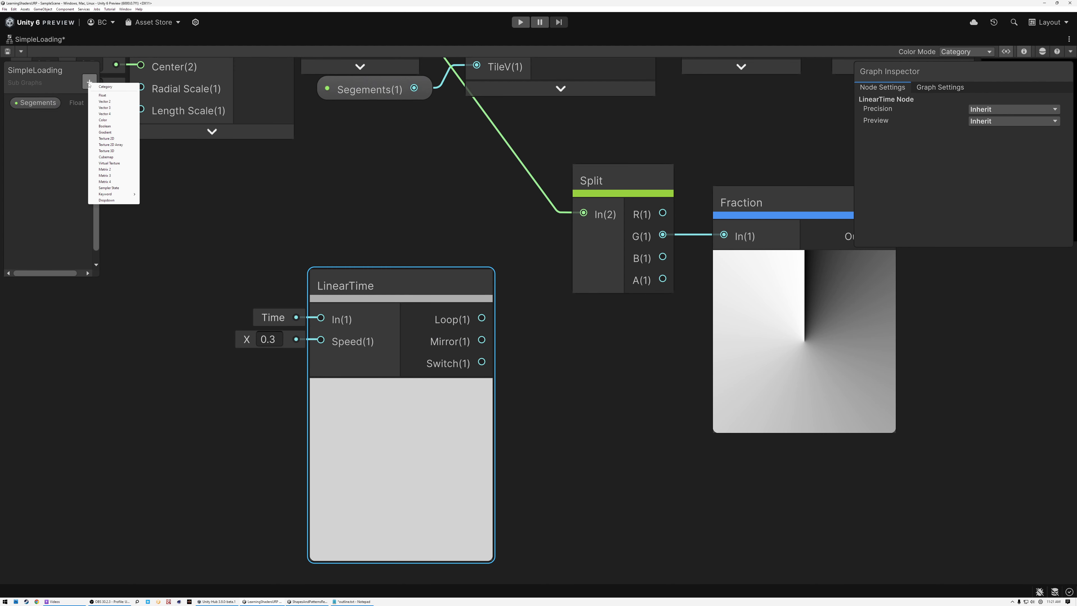
click(107, 99)
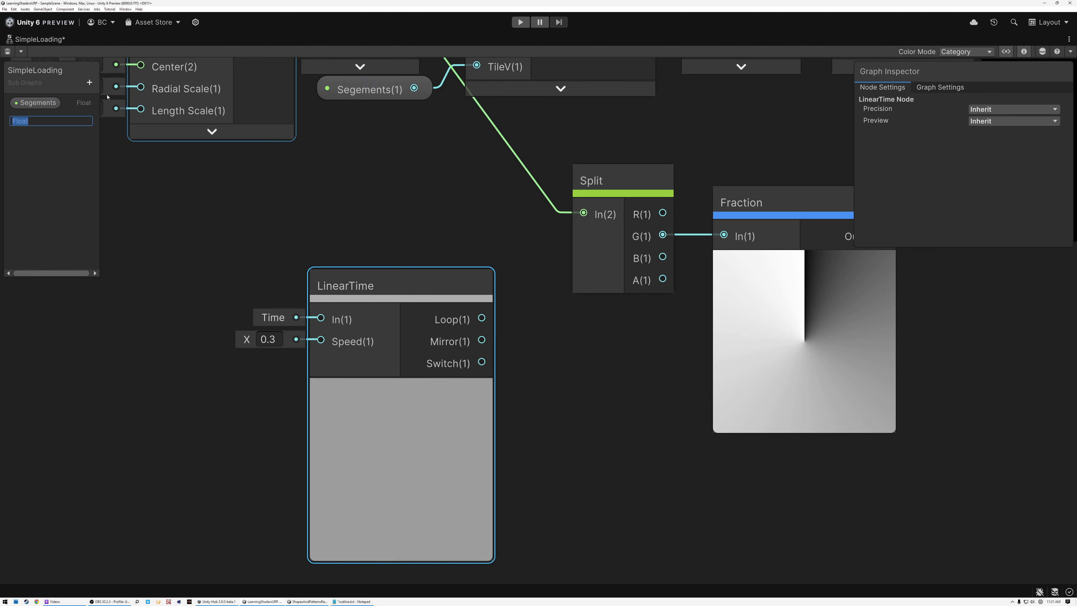
text(Speed)
key(Return)
click(28, 118)
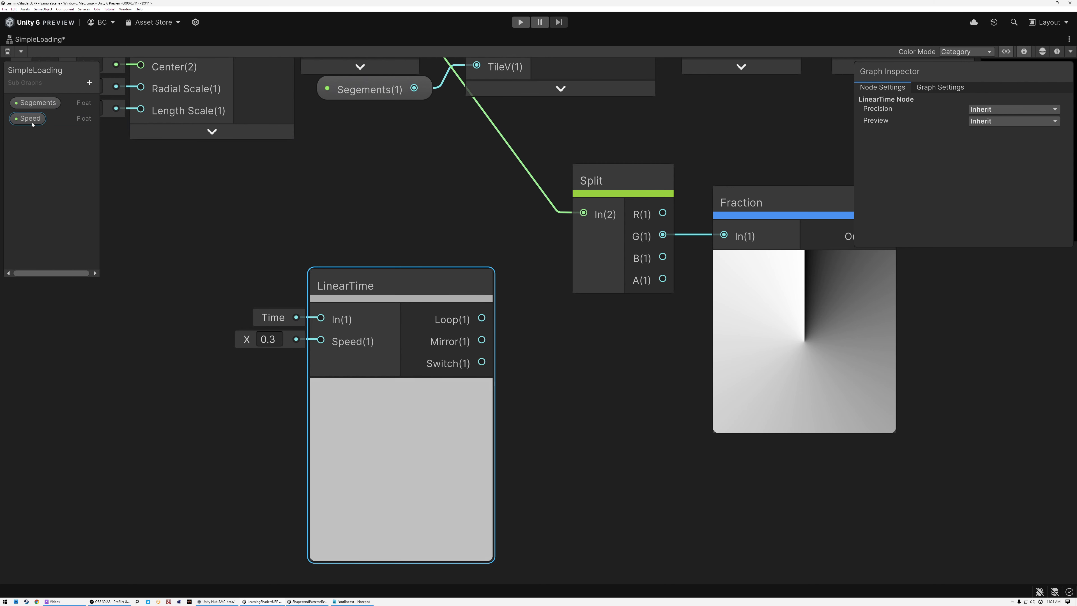
click(990, 148)
text(1)
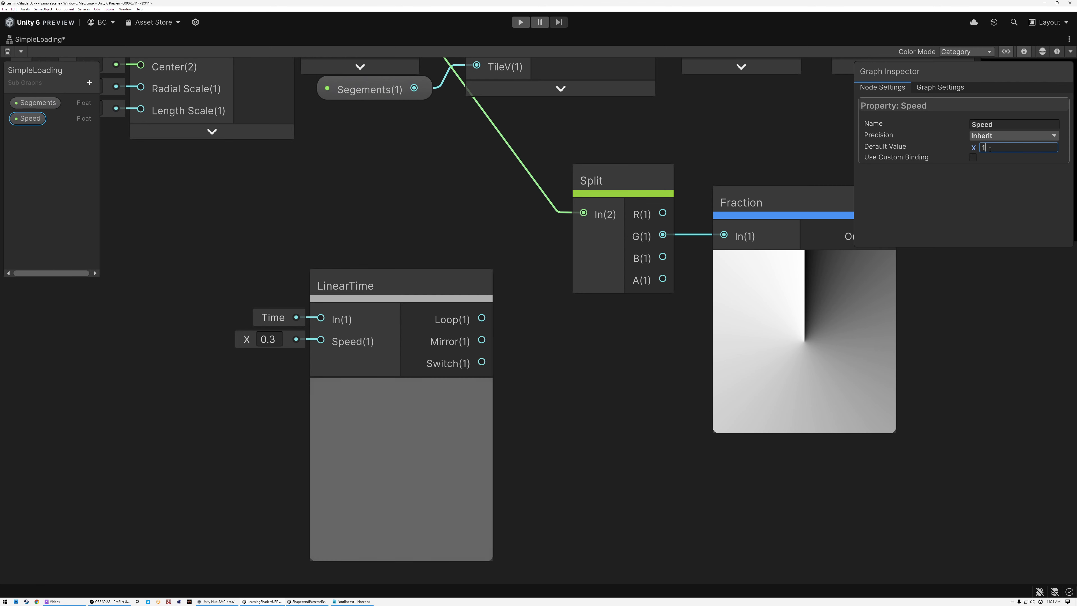
- Place the Speed property in the graph, connect it to LinearTime's Speed input and position it beside that input
drag(31, 119, 135, 326)
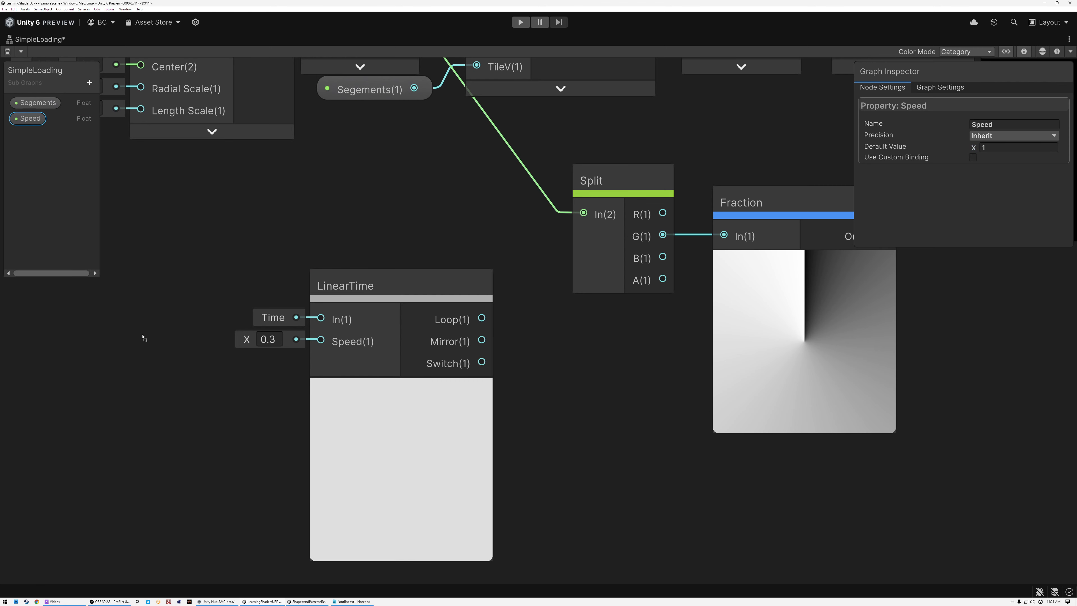
drag(175, 380, 175, 381)
drag(251, 392, 255, 341)
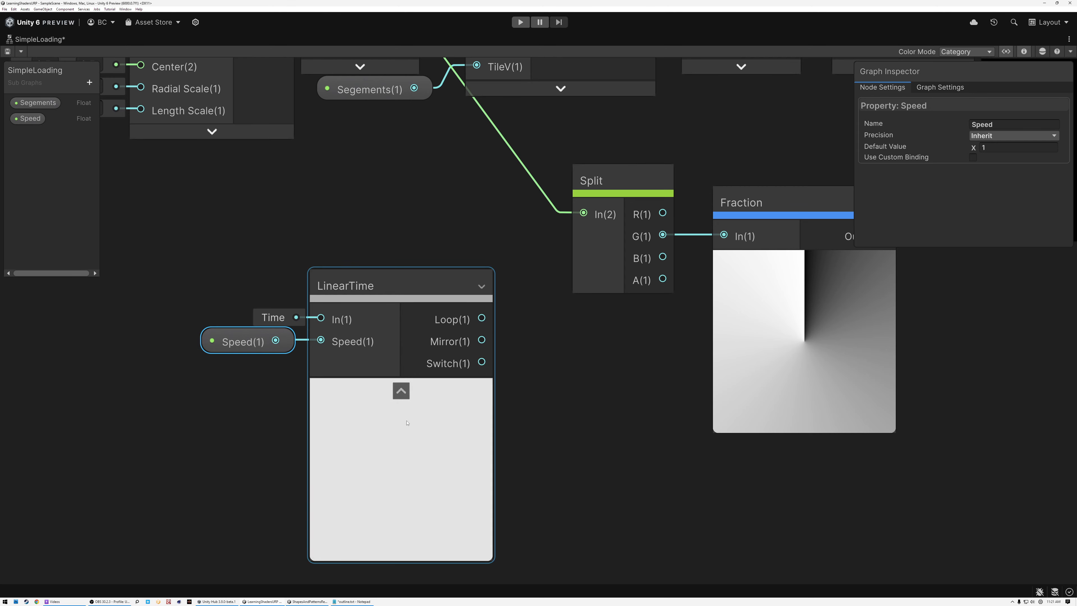
- Add a Posterize node beside LinearTime and connect LinearTime's Loop output to its In input
scroll(638, 376, down, 4)
scroll(599, 244, up, 4)
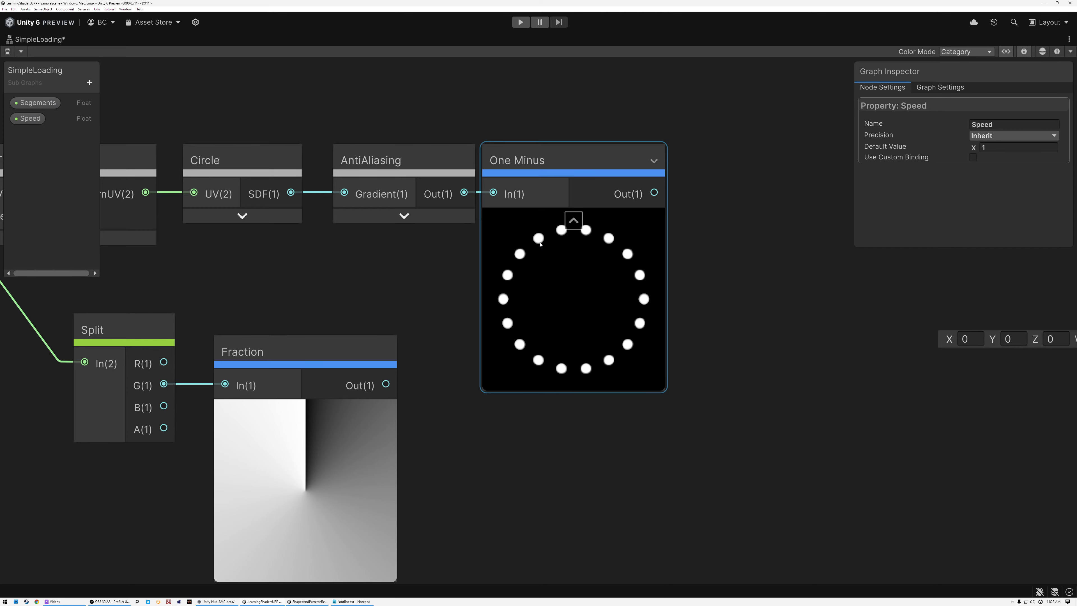
scroll(540, 244, down, 5)
scroll(479, 297, up, 5)
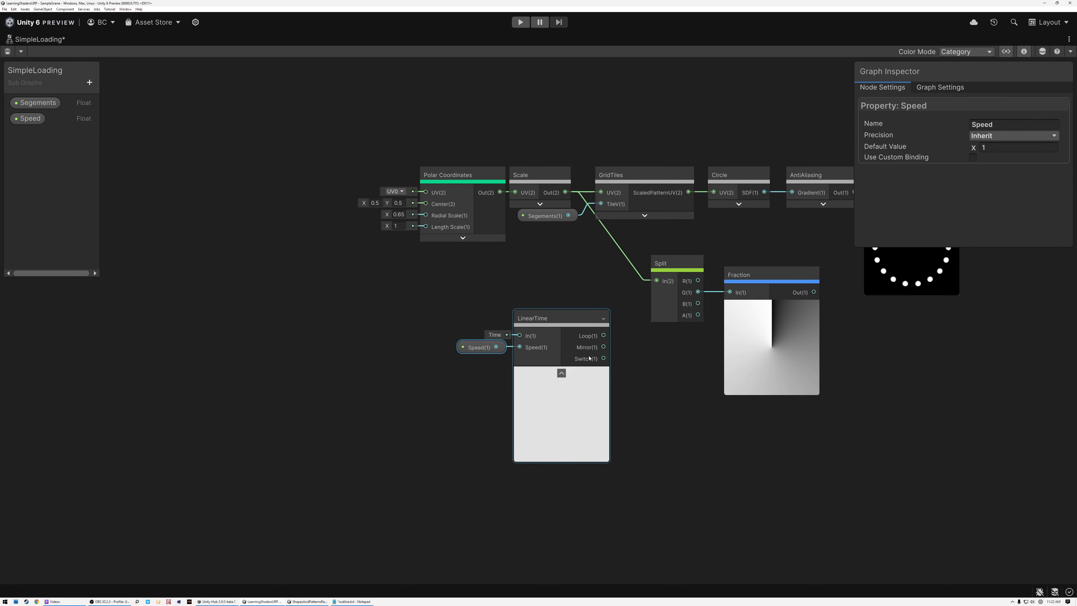
drag(479, 296, 274, 275)
click(505, 346)
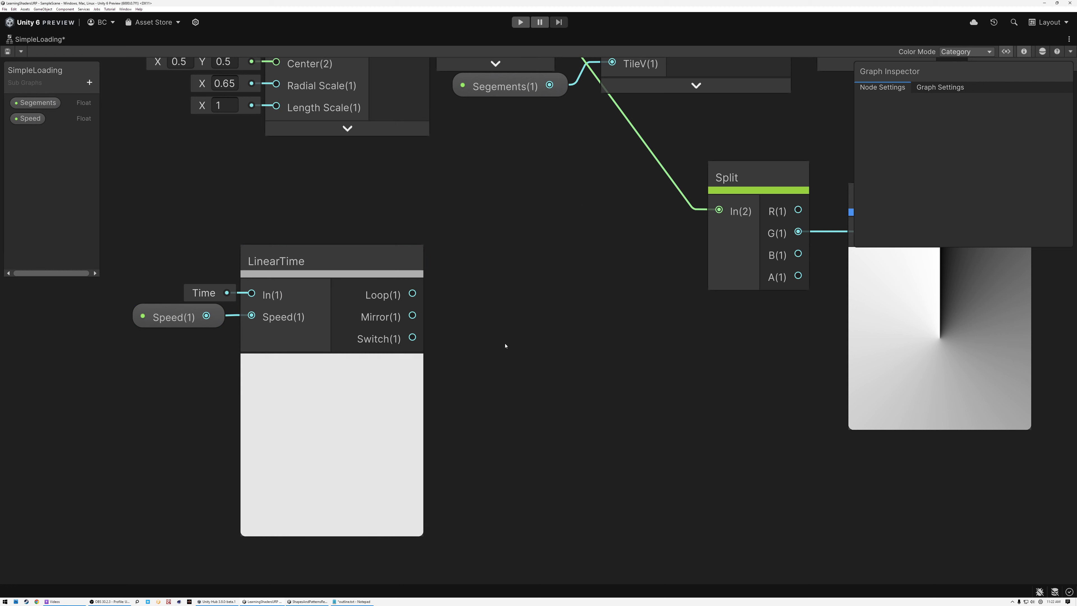
key(space)
text(post)
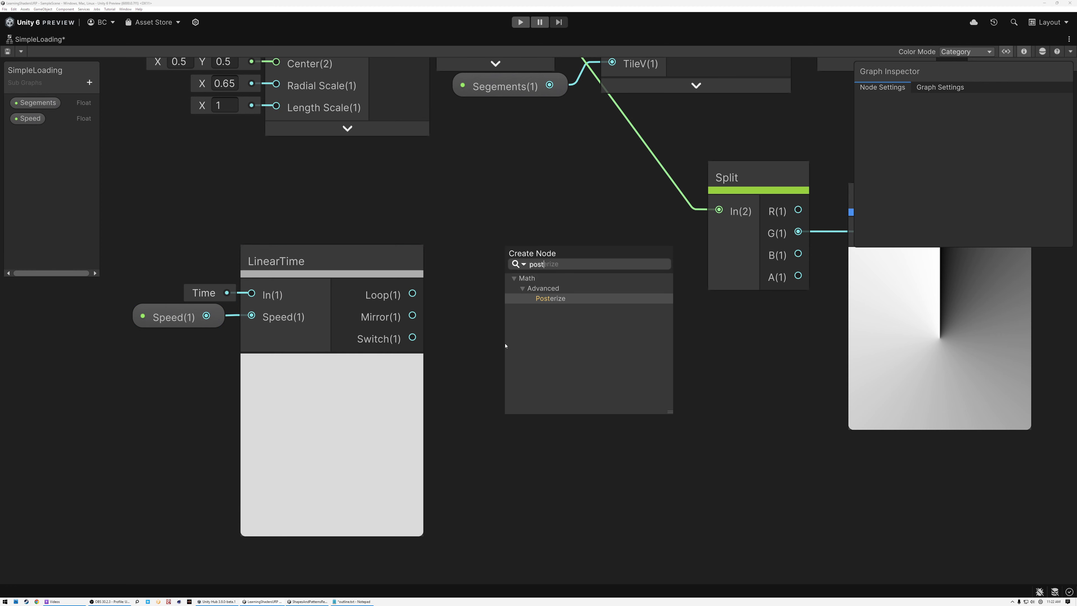
key(Return)
drag(583, 379, 583, 281)
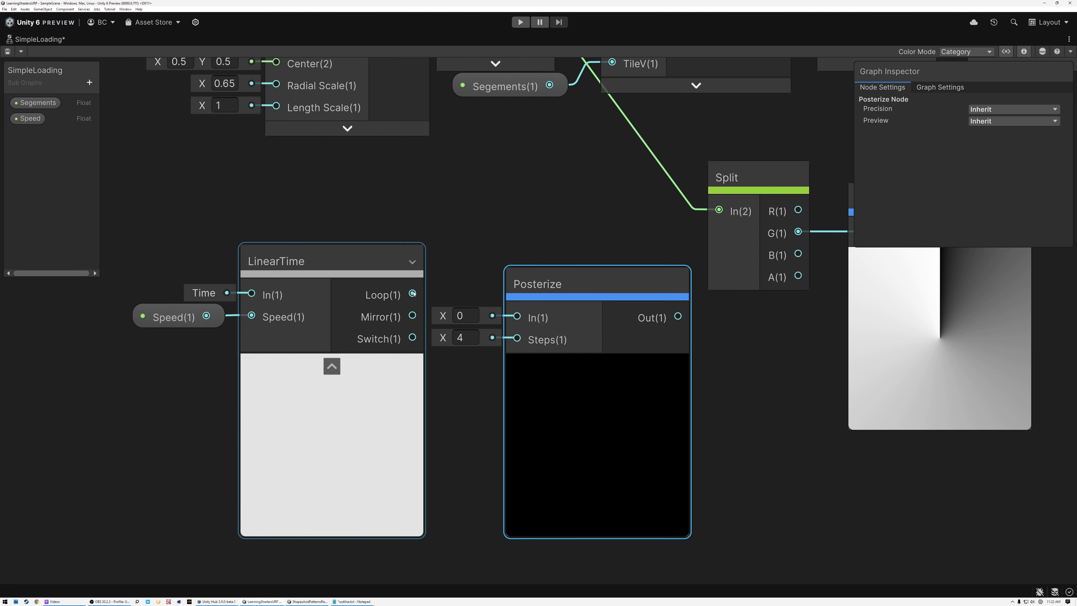
drag(412, 293, 544, 264)
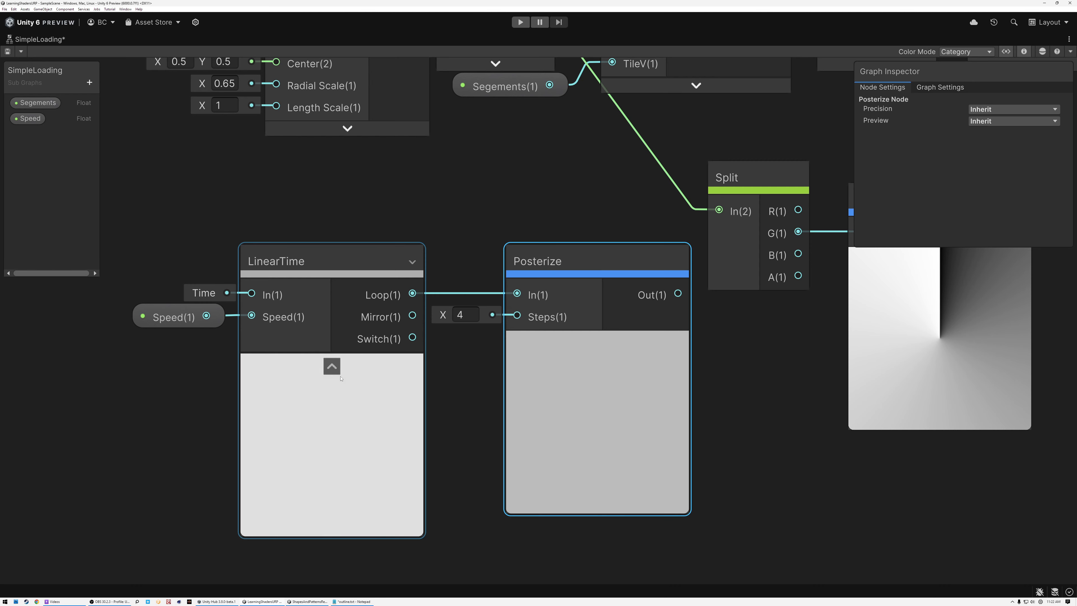
- Collapse the LinearTime node's preview and examine how the Posterize preview changes over time
click(333, 368)
scroll(615, 408, up, 2)
middle_drag(548, 397, 481, 334)
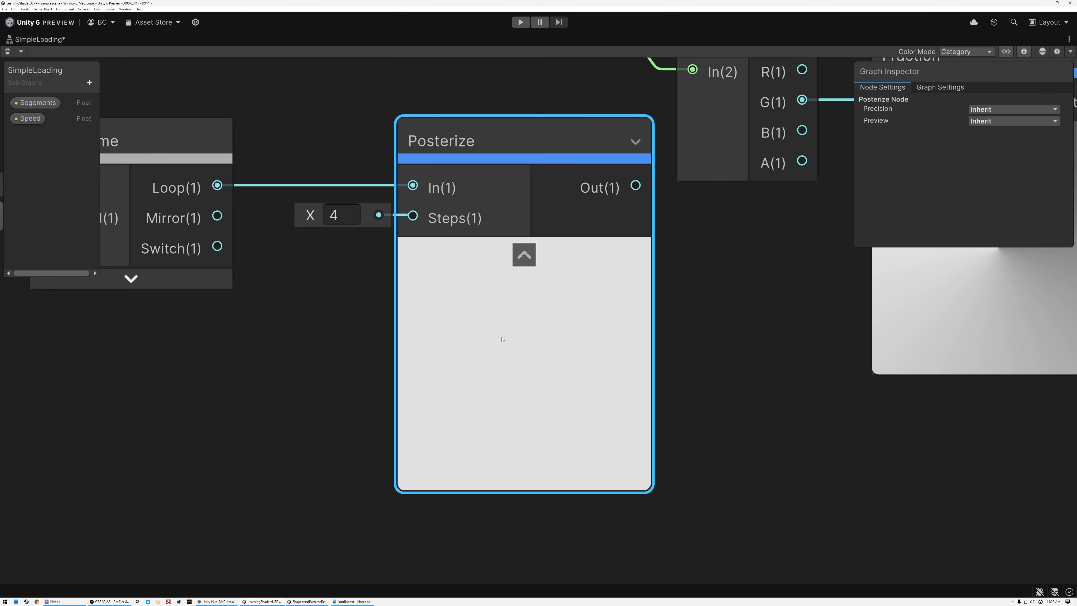
scroll(502, 339, down, 2)
middle_drag(497, 337, 587, 407)
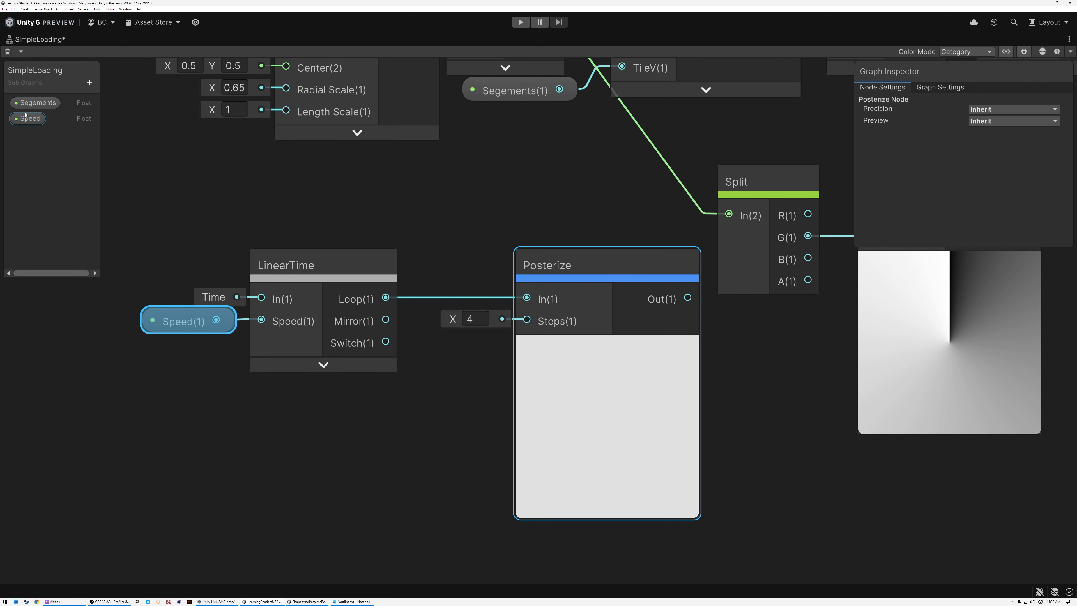
- Place the Segements property below LinearTime and connect it to Posterize's Steps input
click(38, 102)
drag(426, 386, 426, 386)
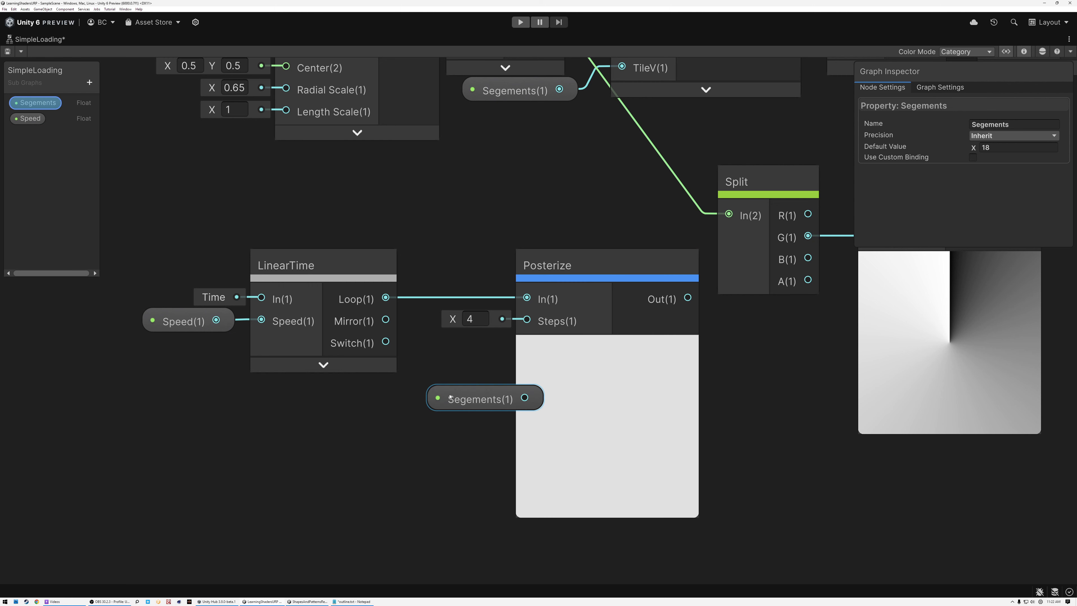
drag(488, 401, 432, 400)
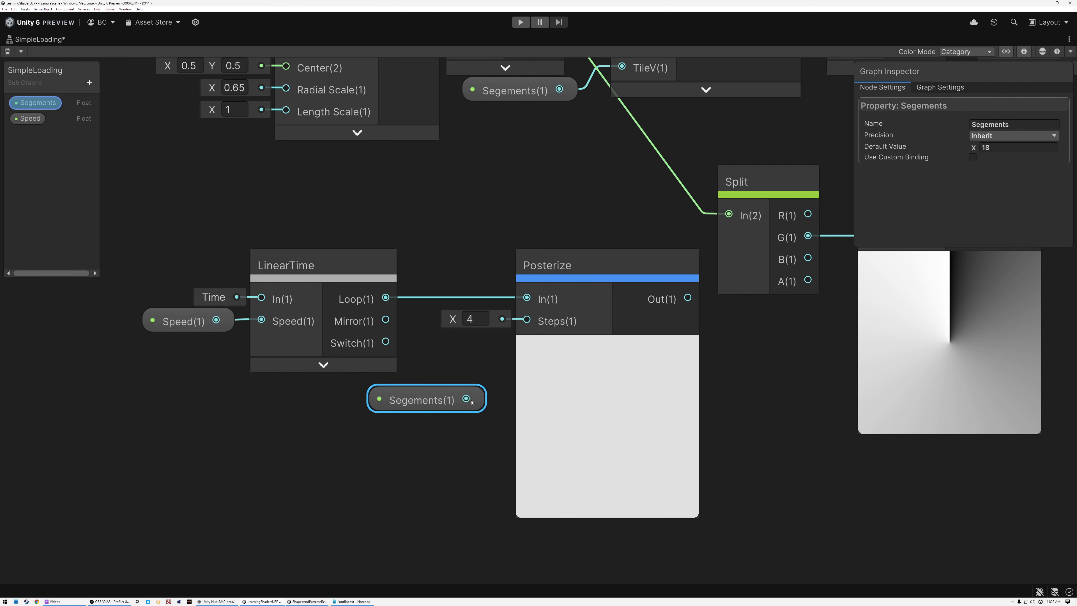
drag(470, 401, 516, 362)
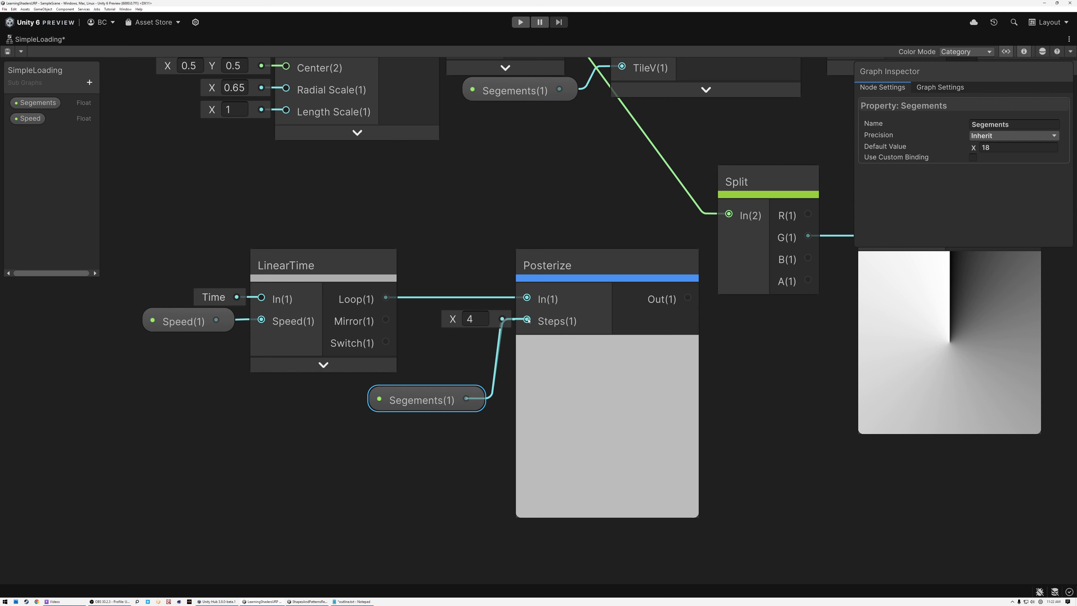
drag(528, 321, 529, 321)
scroll(556, 385, up, 3)
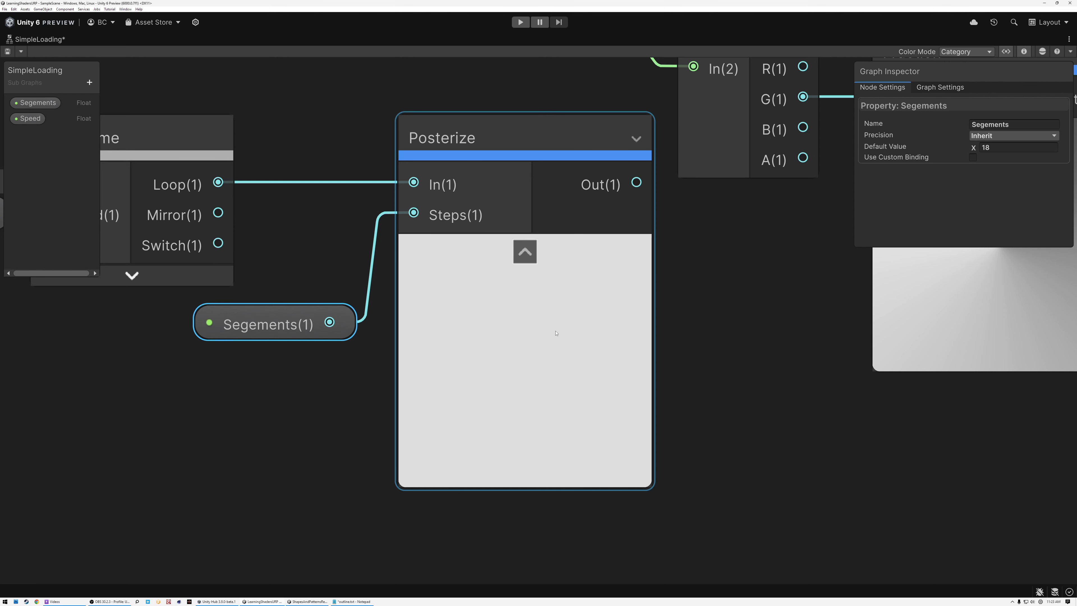
click(301, 338)
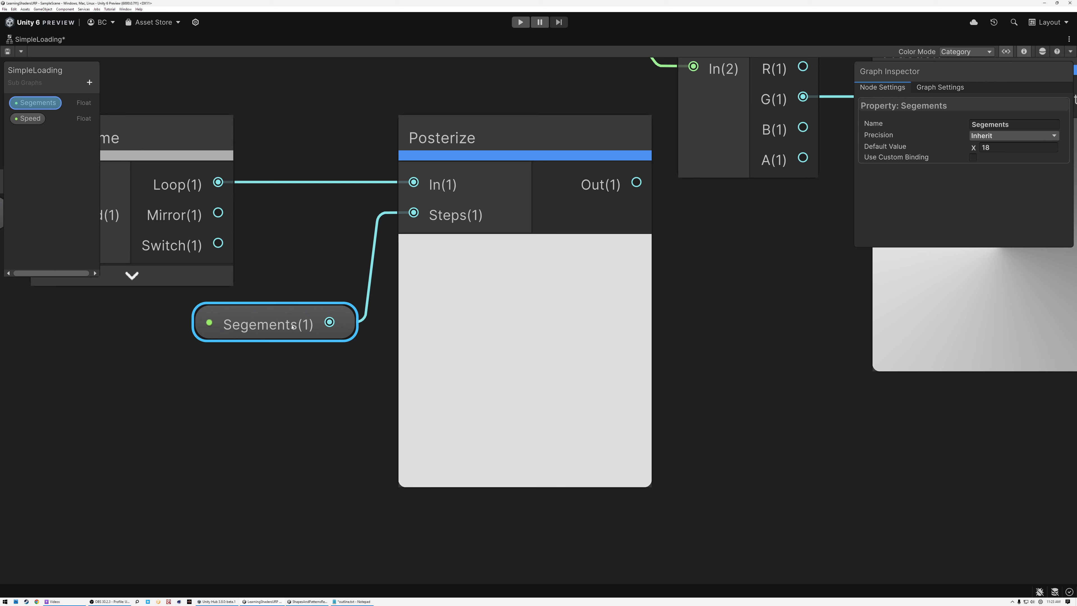
middle_drag(288, 353, 382, 365)
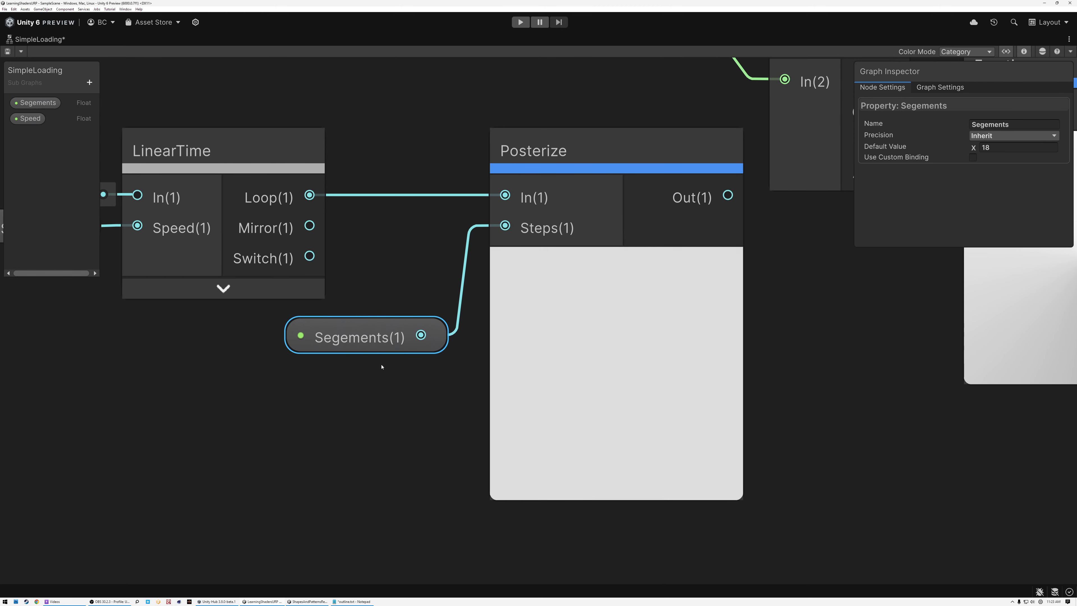
- Hide LinearTime's unused ports and arrange the Speed, Segements and Posterize nodes compactly around it
drag(393, 334, 273, 325)
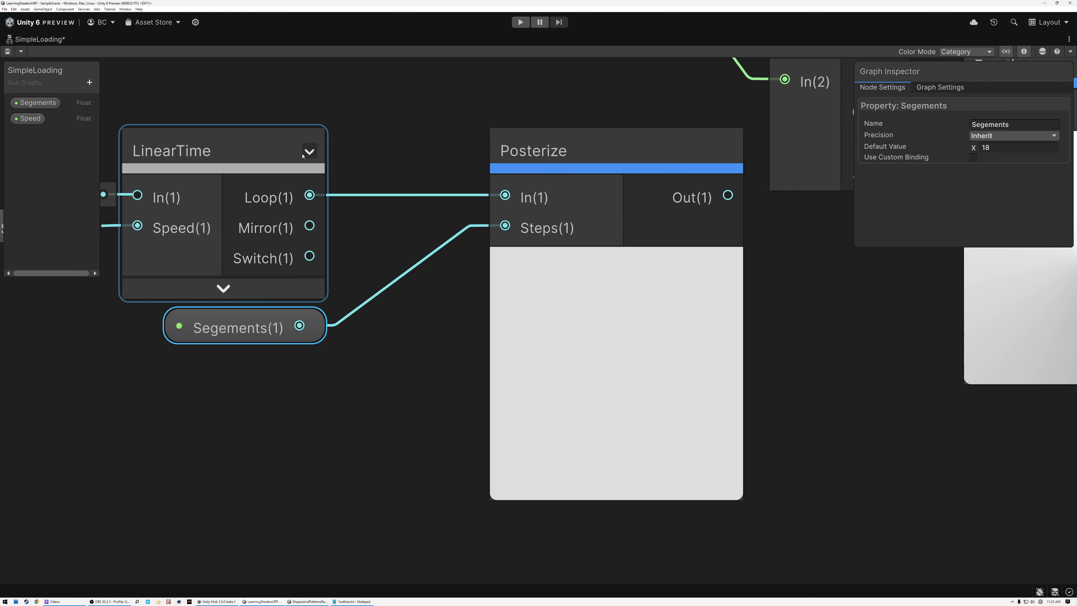
click(309, 152)
middle_drag(384, 251, 597, 346)
drag(287, 323, 283, 292)
drag(244, 326, 255, 296)
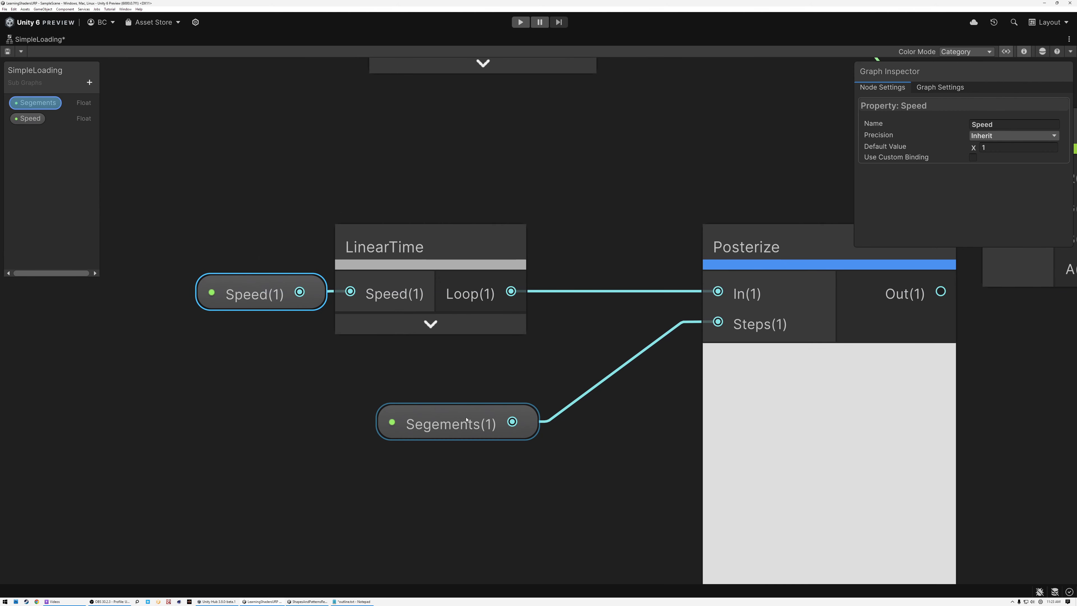
drag(465, 422, 465, 360)
drag(802, 258, 659, 258)
scroll(599, 286, down, 4)
middle_drag(636, 281, 320, 342)
scroll(411, 328, down, 1)
scroll(410, 327, down, 1)
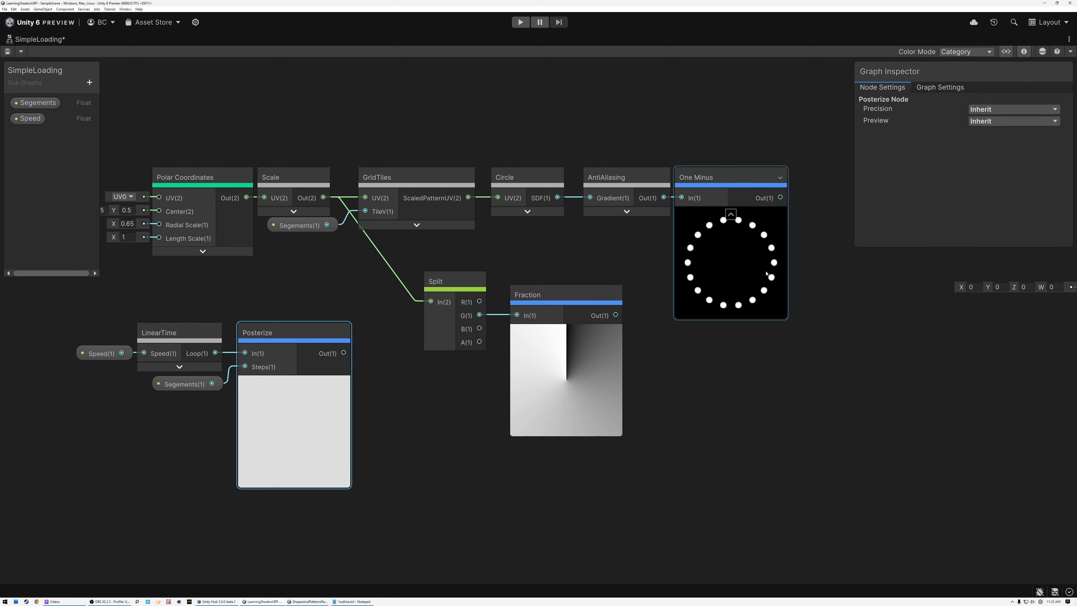
middle_drag(348, 391, 446, 391)
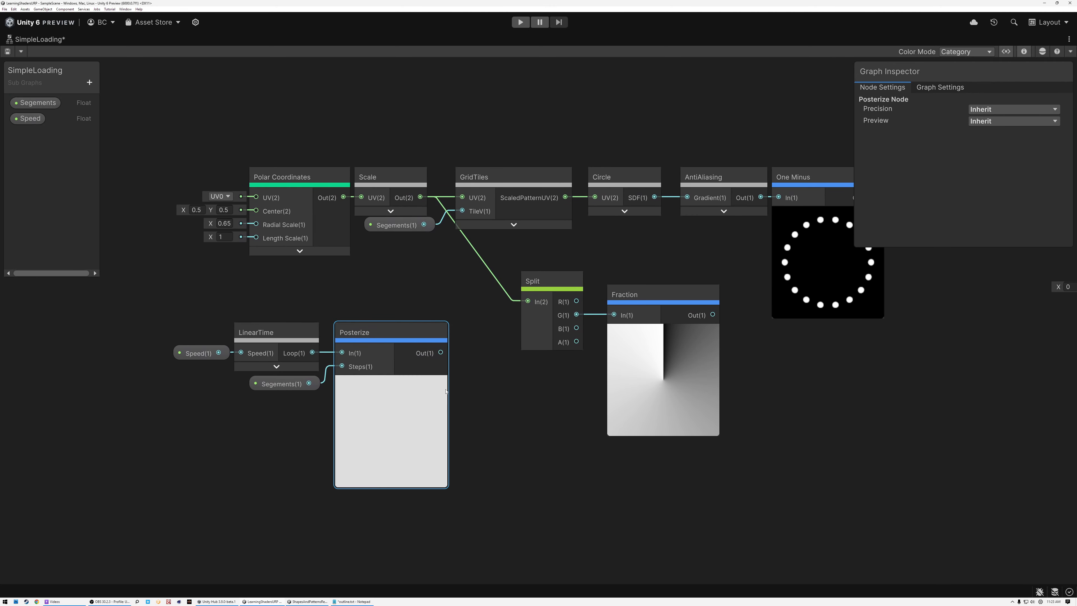
- Hide Split's unused ports and move it below Scale, with the LinearTime and Posterize group beneath it and Posterize's preview collapsed
click(576, 282)
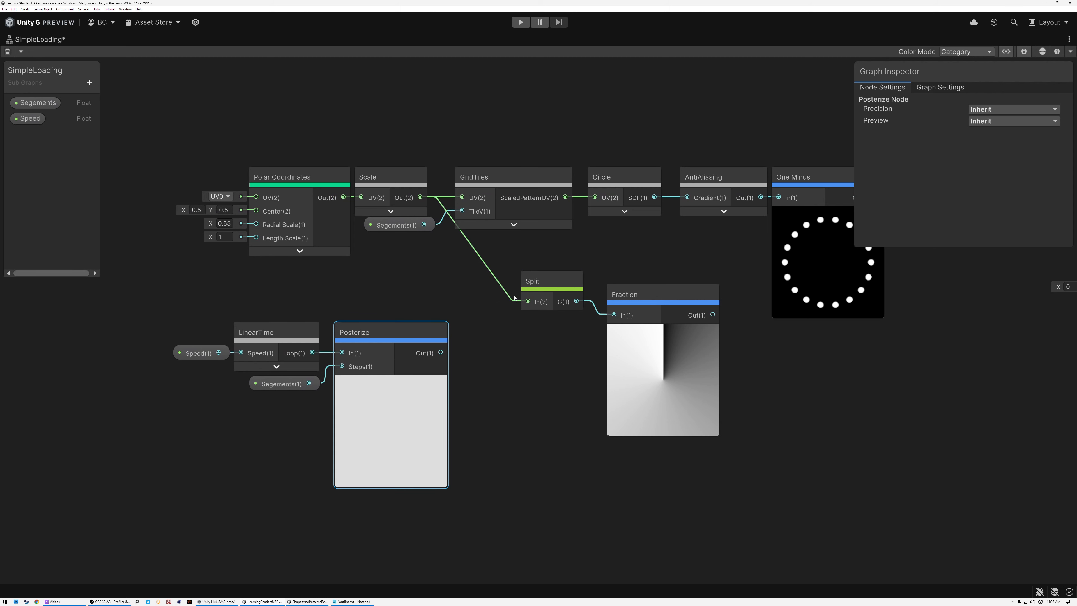
drag(547, 280, 477, 285)
drag(179, 321, 357, 396)
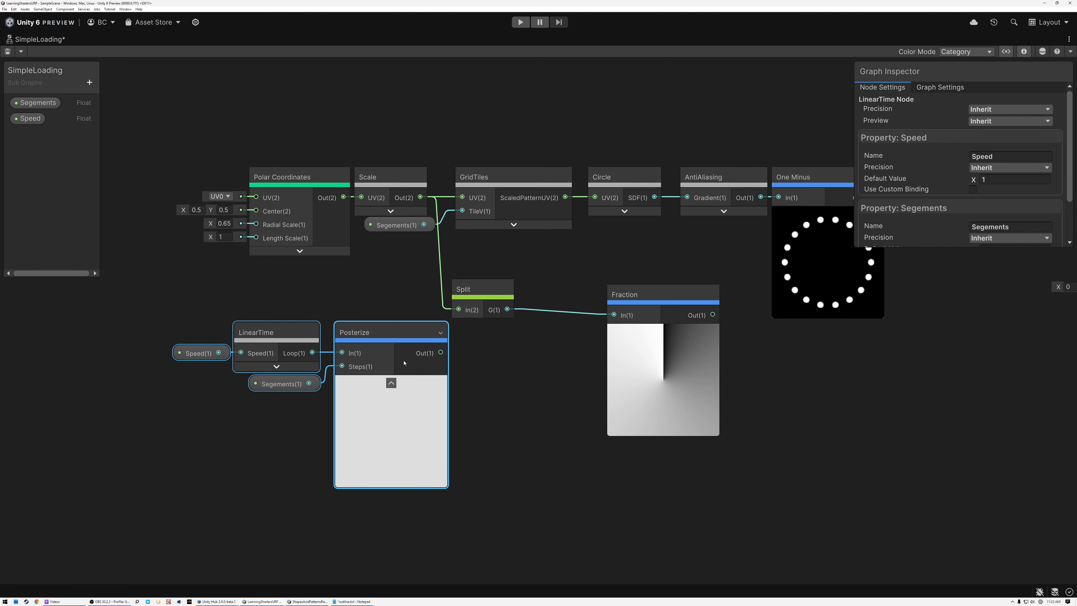
drag(400, 345, 458, 359)
click(450, 396)
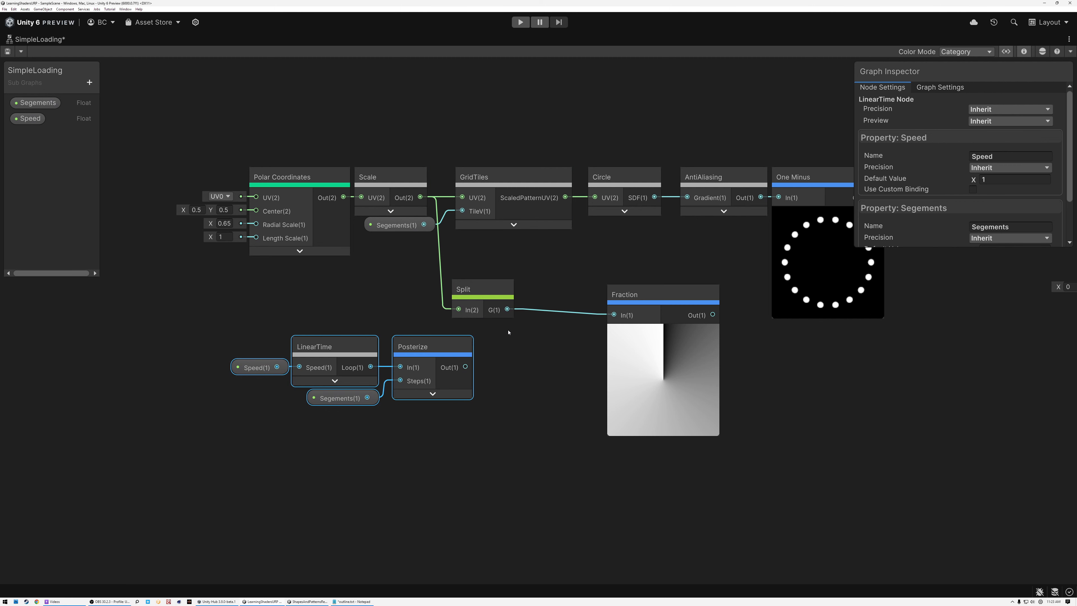
- Create an Add node with Split's G output on input A and Posterize's output on input B
click(510, 311)
drag(507, 309, 539, 347)
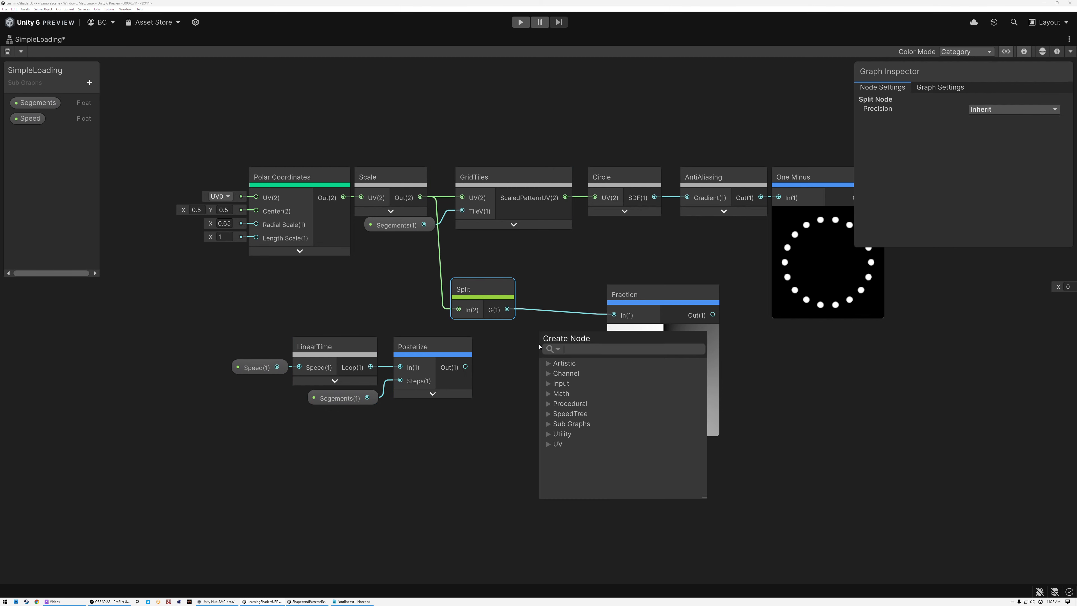
text(add)
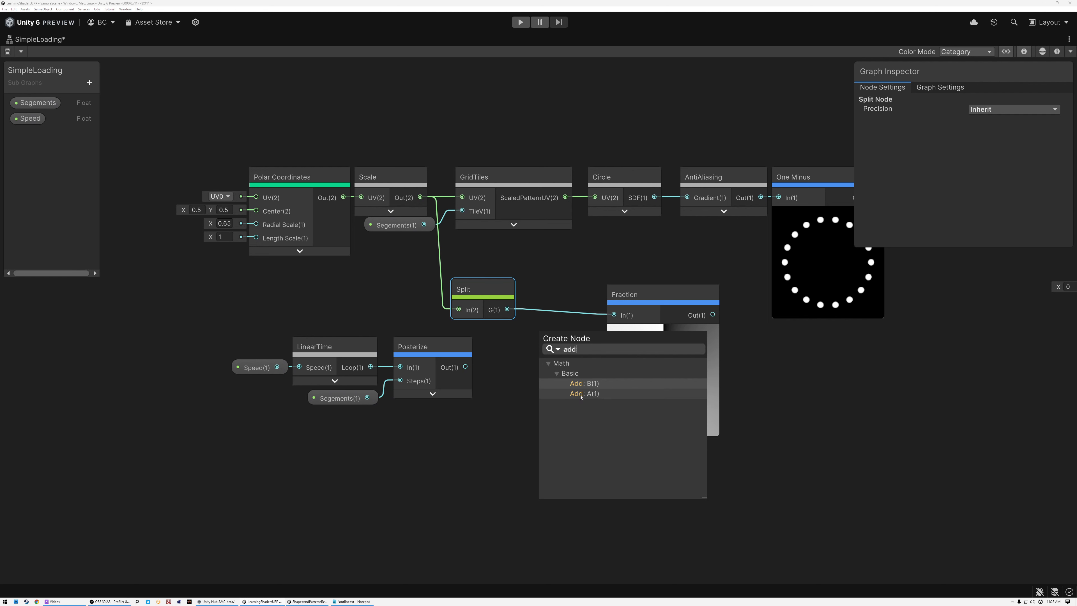
click(583, 394)
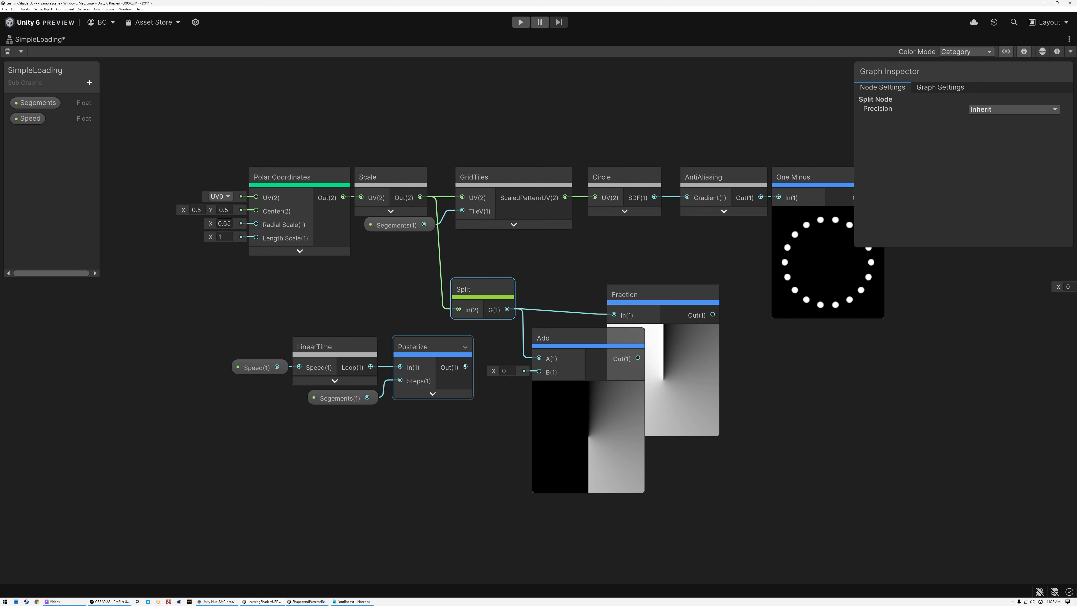
drag(466, 367, 547, 372)
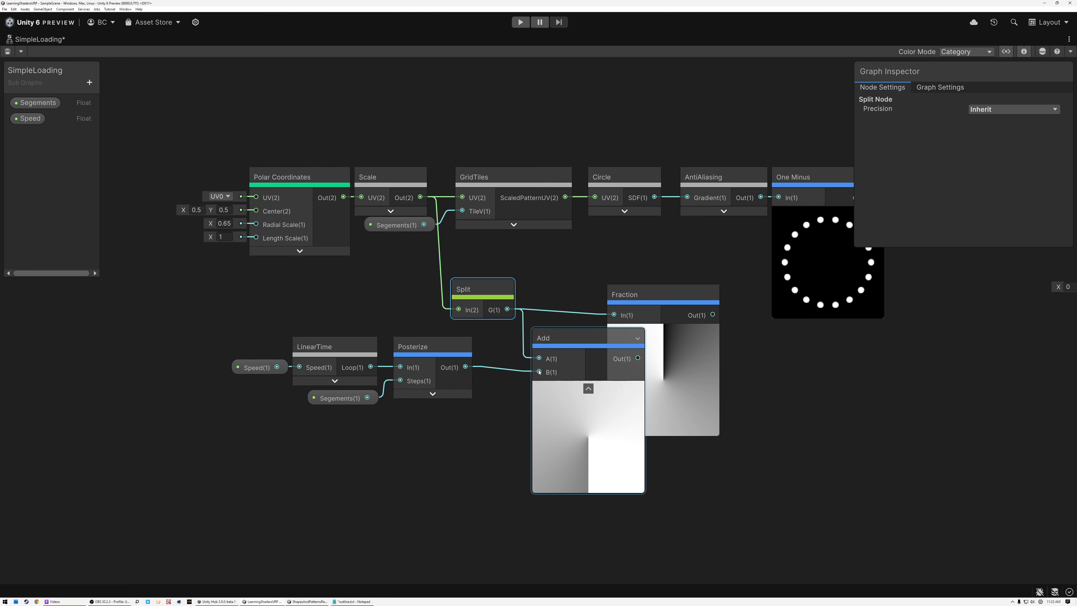
- Move the Fraction node clear of the Add node and feed its input from Add's output
drag(644, 294, 686, 289)
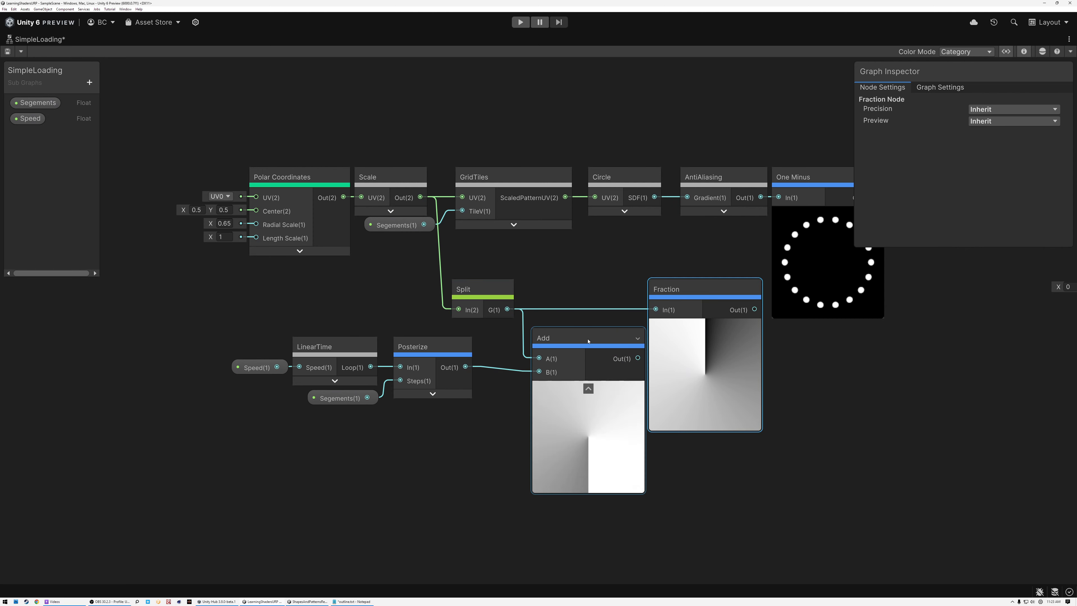
drag(584, 339, 582, 329)
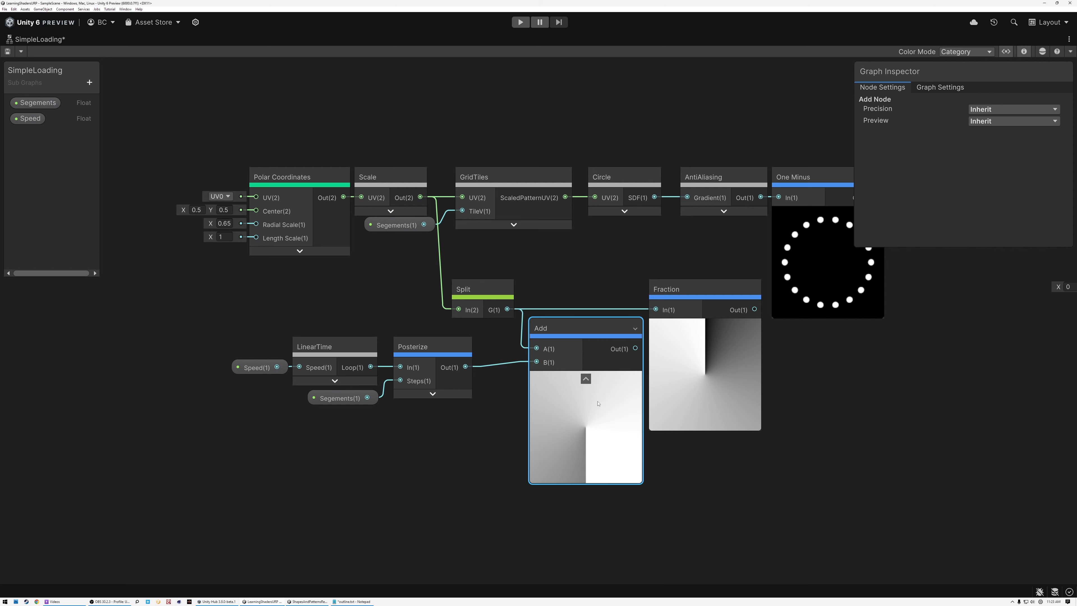
drag(635, 348, 656, 310)
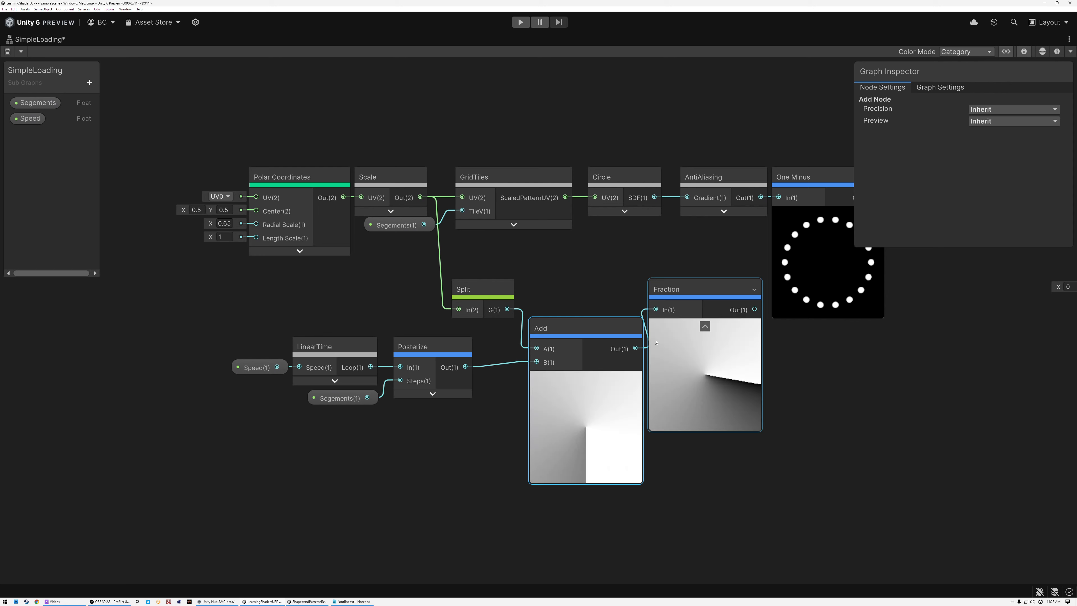
- Collapse the Add node's preview and pack the Add, LinearTime group and Fraction nodes tightly beside Split
click(586, 374)
drag(588, 339, 581, 301)
drag(239, 344, 424, 403)
drag(431, 357, 462, 344)
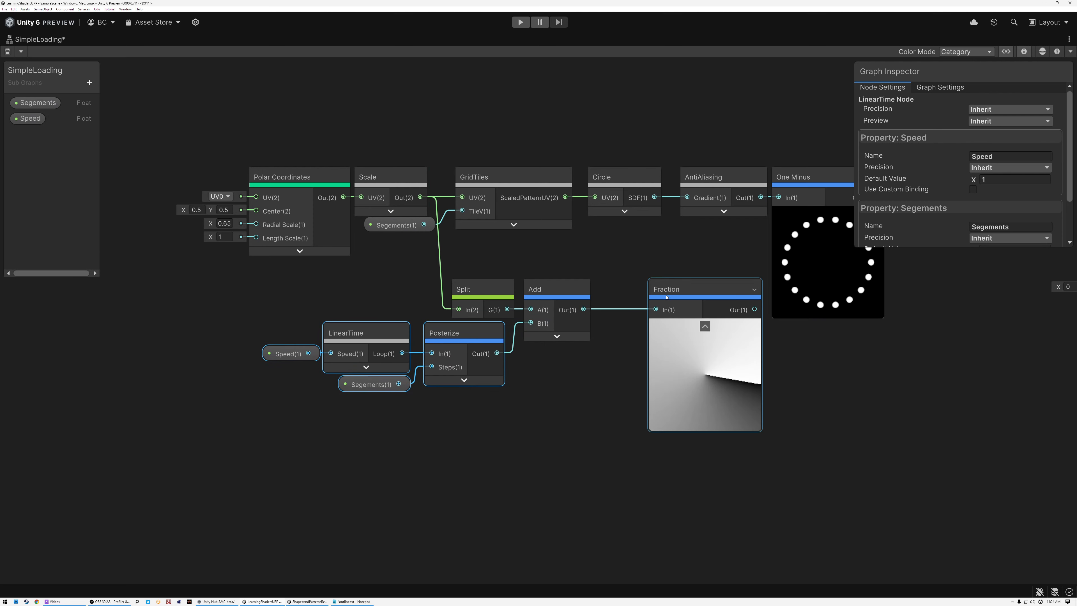
drag(668, 298, 625, 297)
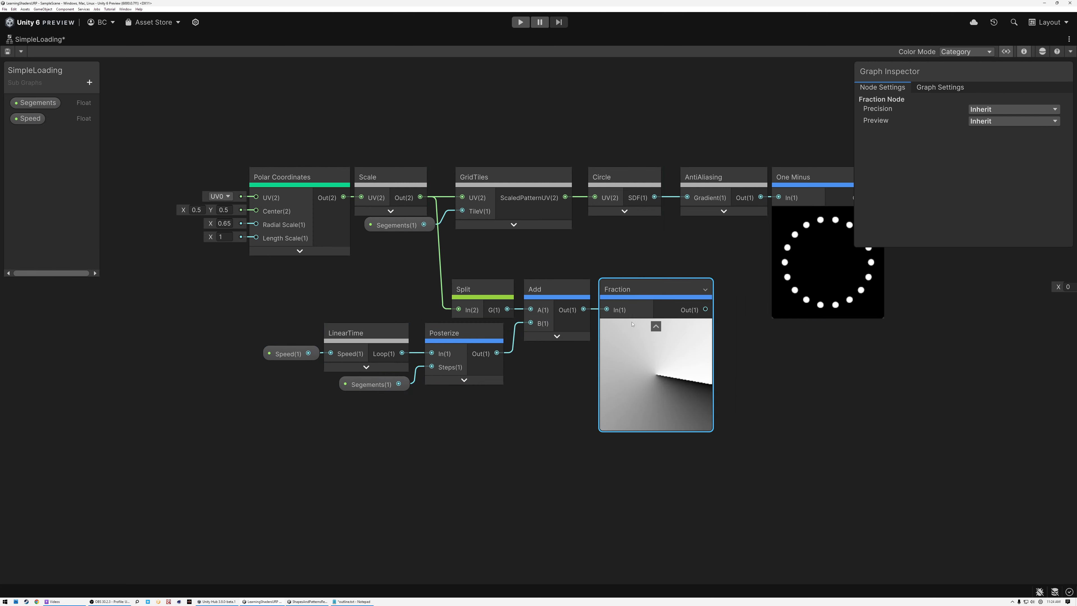
- Examine the Fraction preview, and move the whole branch from Split and LinearTime to Fraction down and left to free space beside it
scroll(644, 315, up, 4)
scroll(592, 370, up, 2)
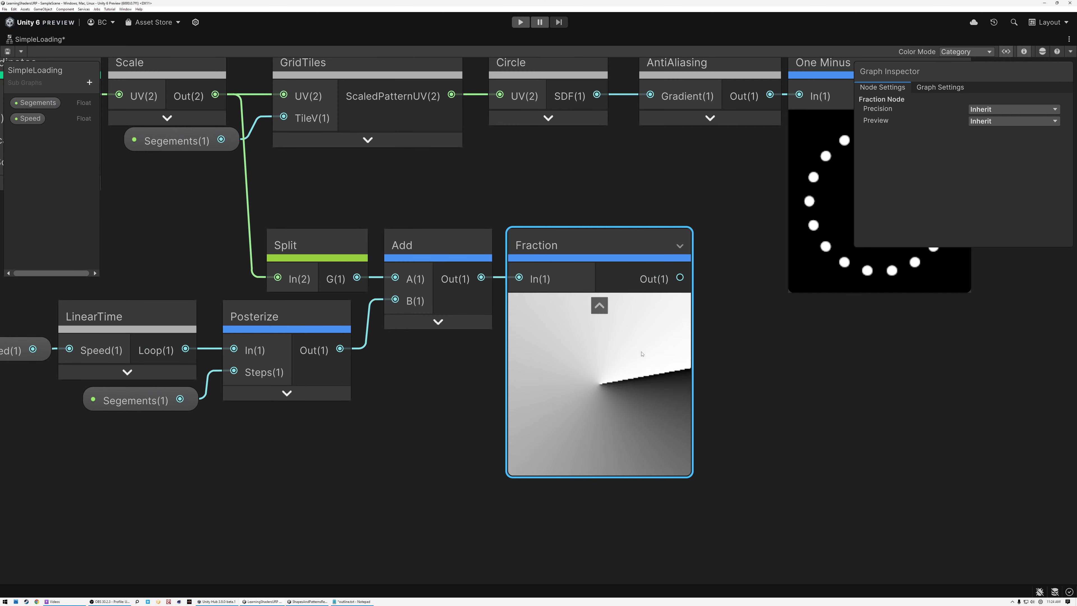
scroll(596, 348, down, 2)
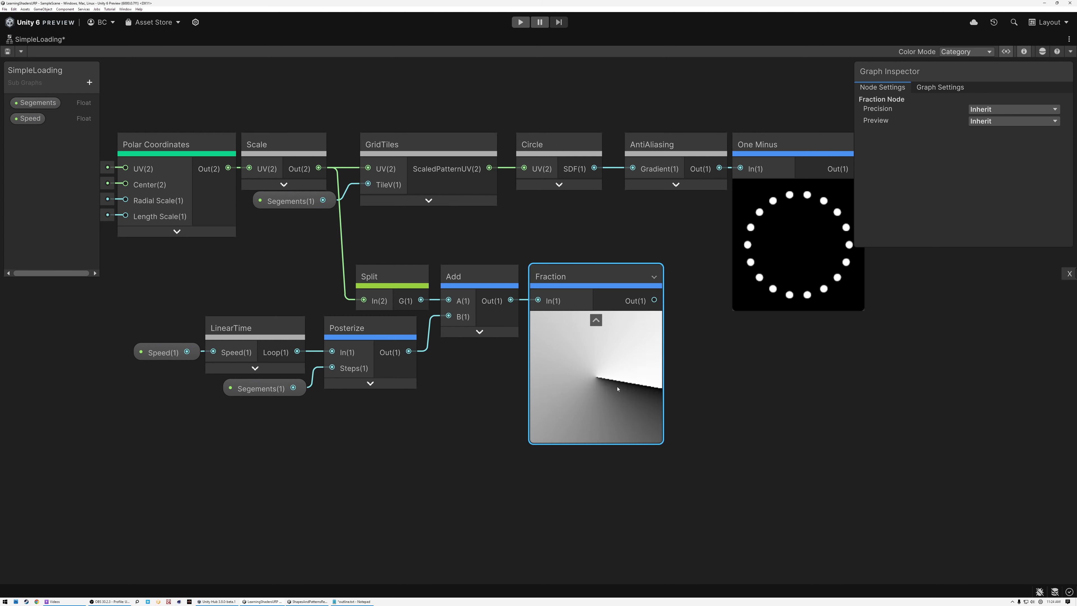
middle_drag(604, 381, 558, 373)
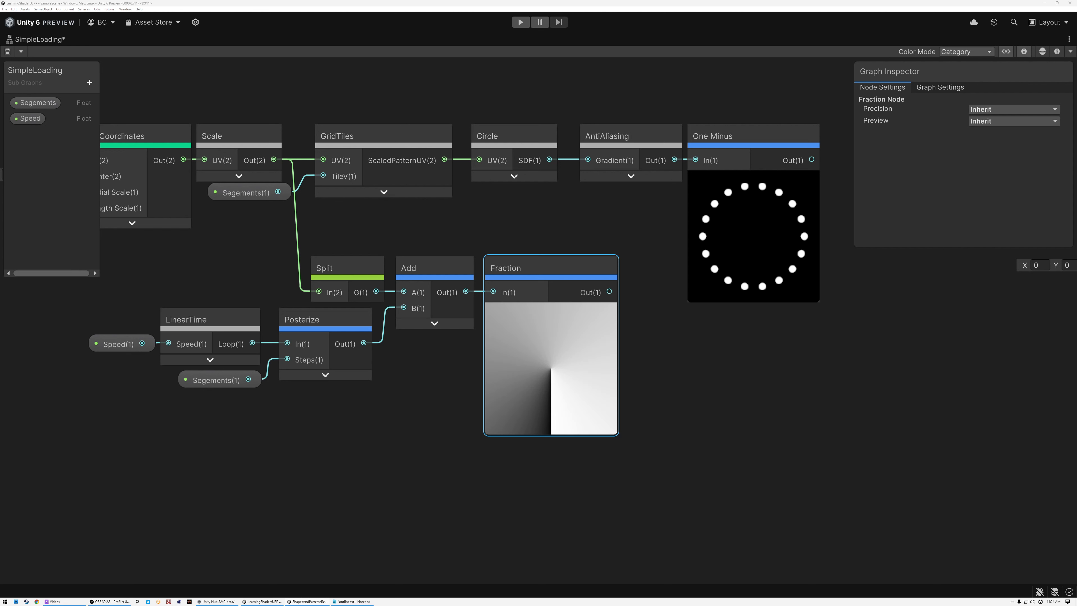
click(321, 327)
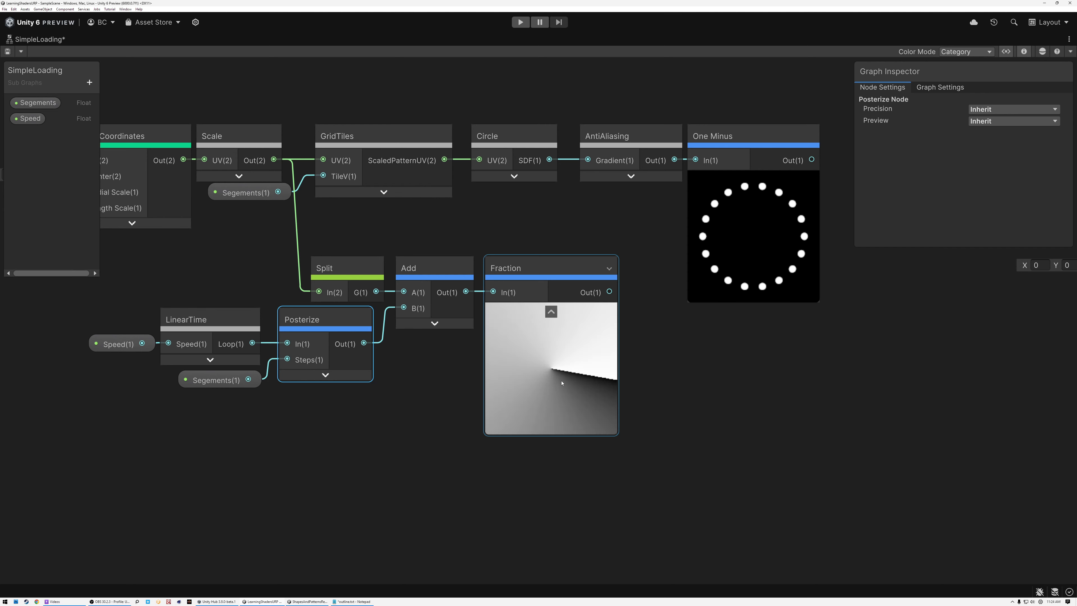
drag(106, 236, 485, 445)
drag(564, 385, 446, 411)
- Create a second Posterize node beside Fraction and feed its In input from Fraction's output
click(539, 374)
key(space)
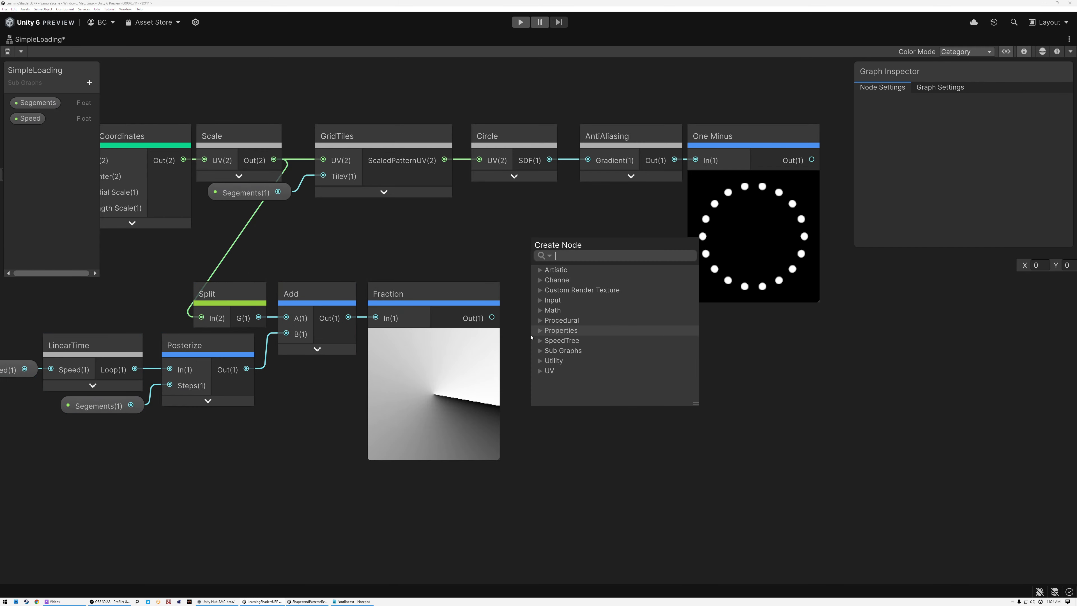
text(poster)
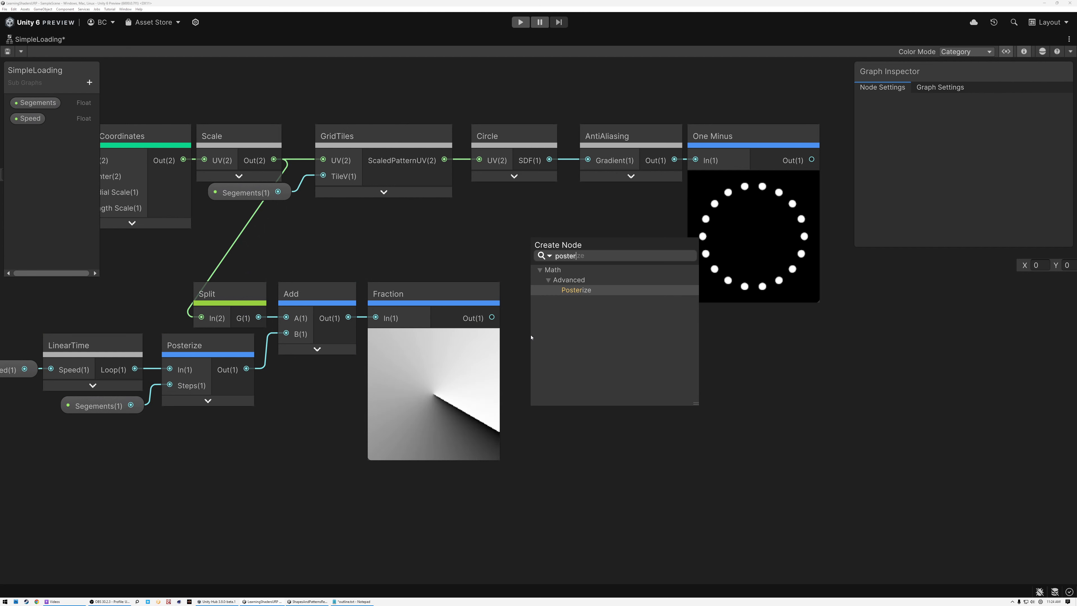
click(573, 290)
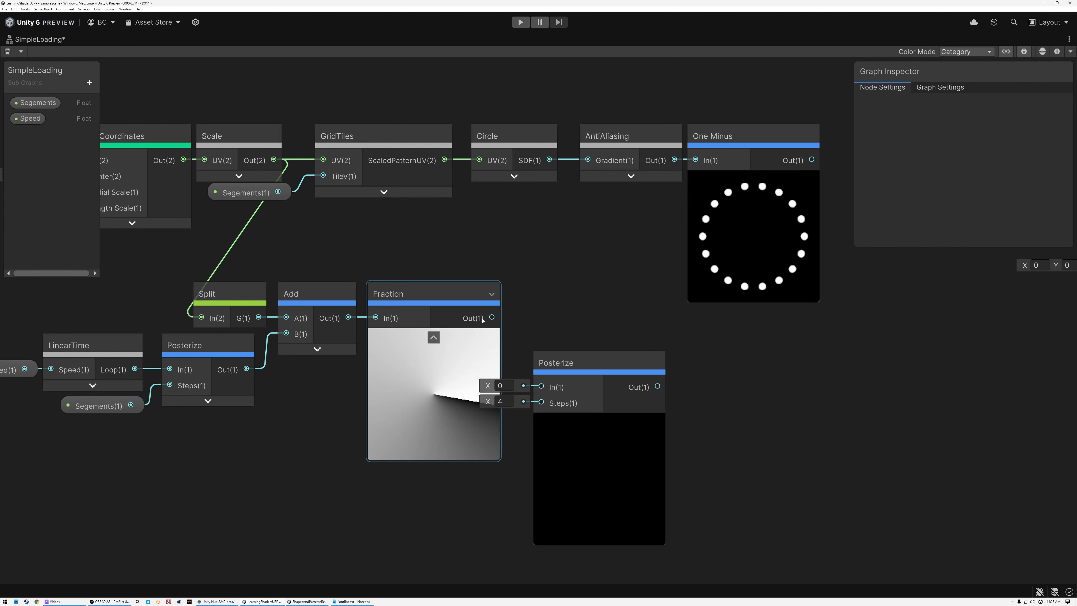
drag(543, 386, 597, 297)
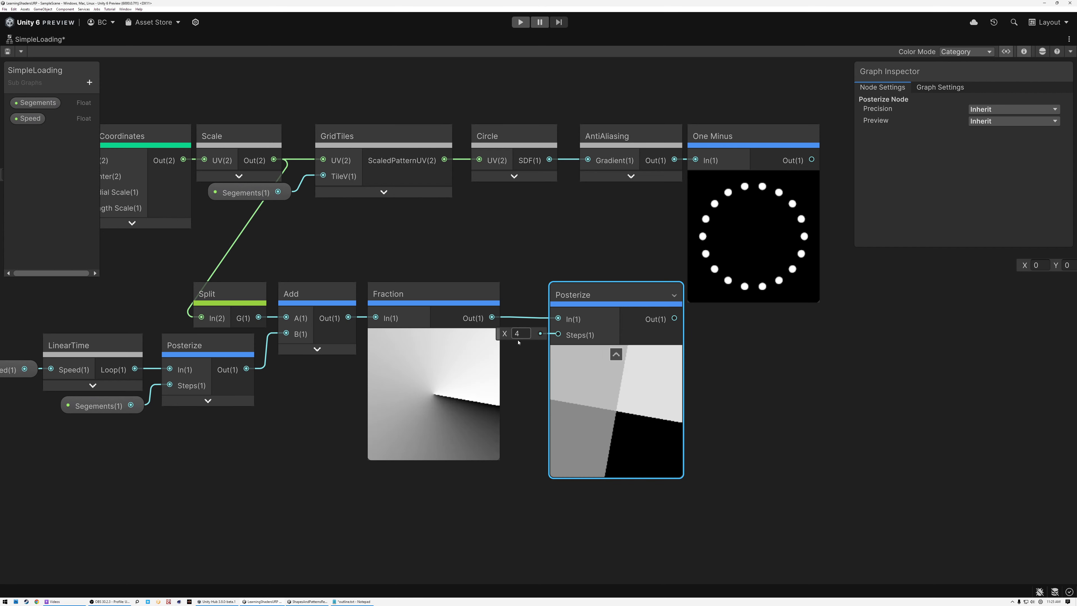
- Add another Segements property node to the graph and connect it to the new Posterize node's Steps input
click(36, 103)
drag(421, 487, 441, 486)
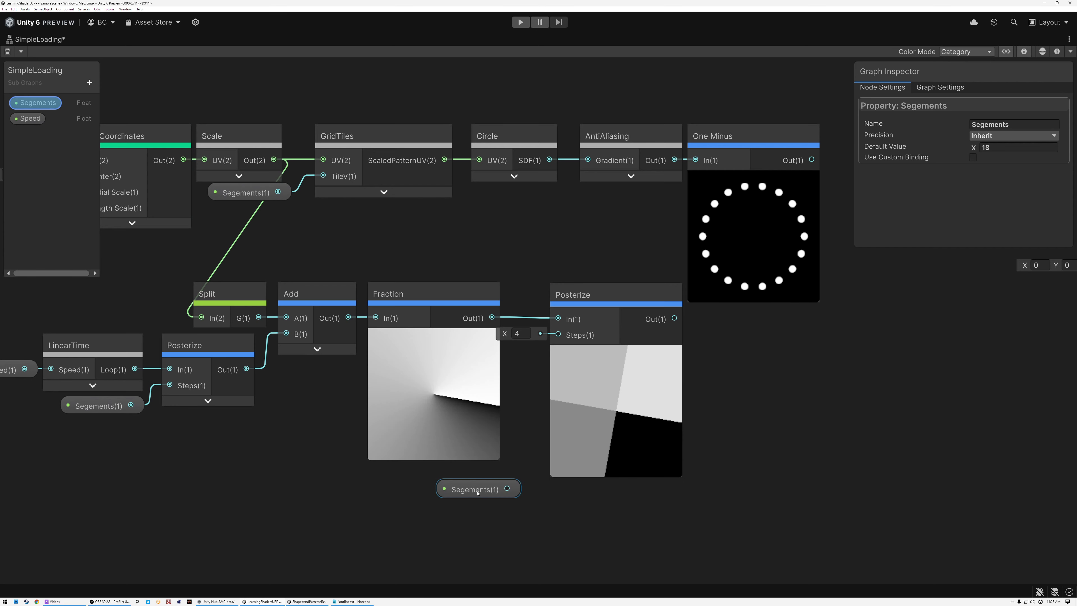
drag(507, 489, 557, 337)
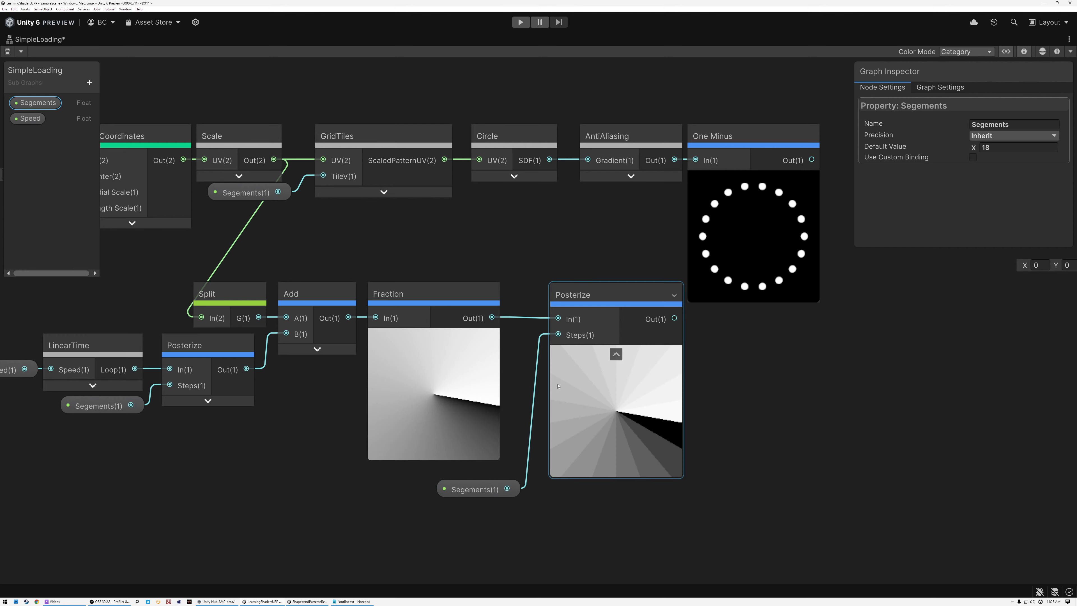
- Collapse Fraction's preview, tuck the new Segements node beneath it, and move the second Posterize node close beside them
click(434, 338)
drag(489, 491, 415, 360)
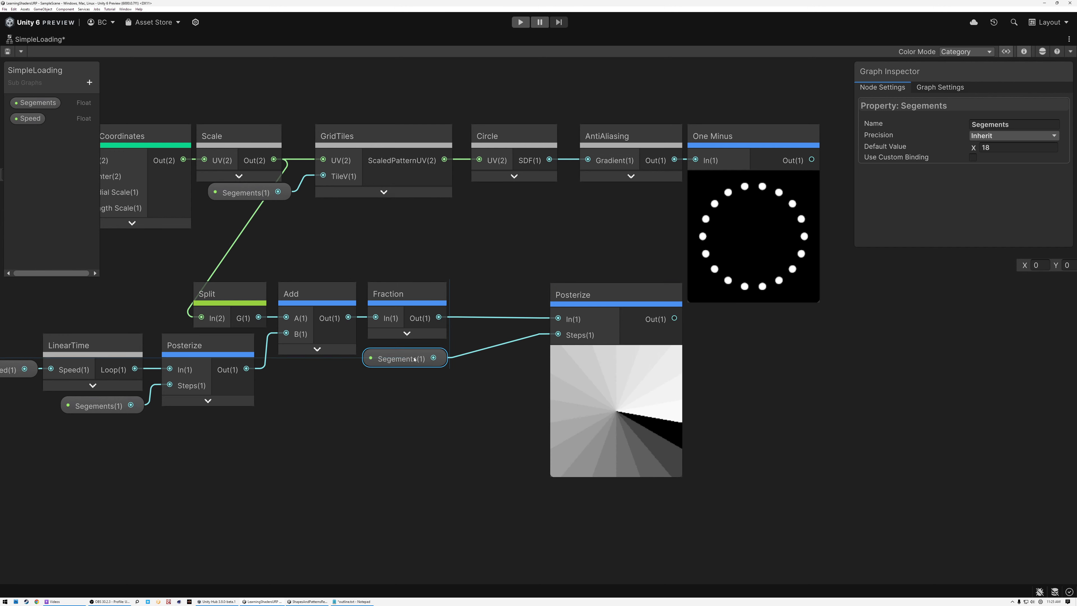
drag(586, 308, 501, 309)
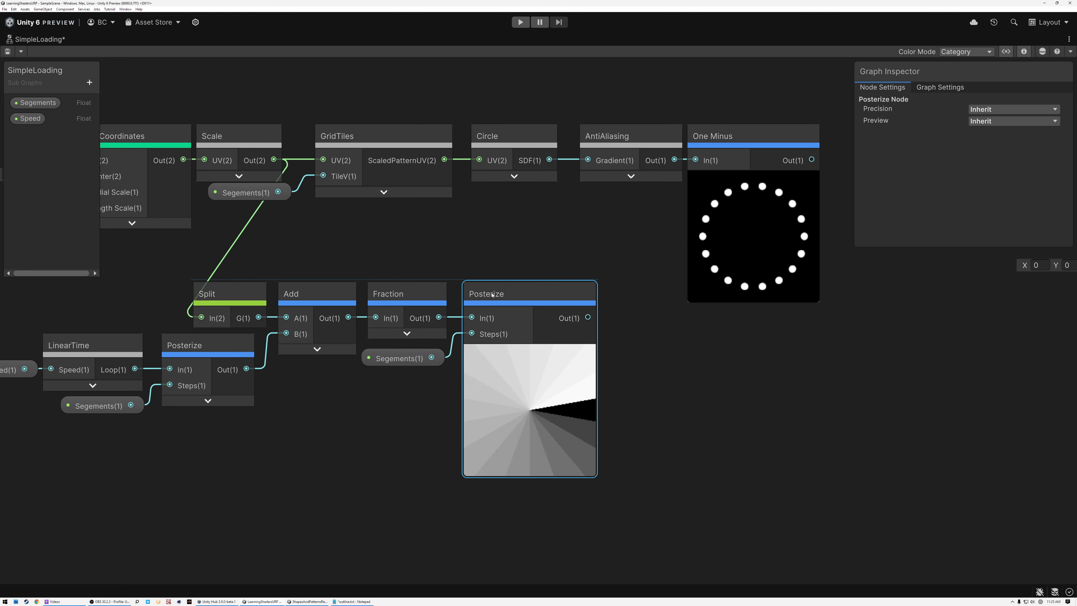
- Inspect the stepped gradient, and move the whole branch from Split and LinearTime to the second Posterize until that node sits beneath One Minus
scroll(519, 382, up, 4)
middle_drag(524, 388, 508, 297)
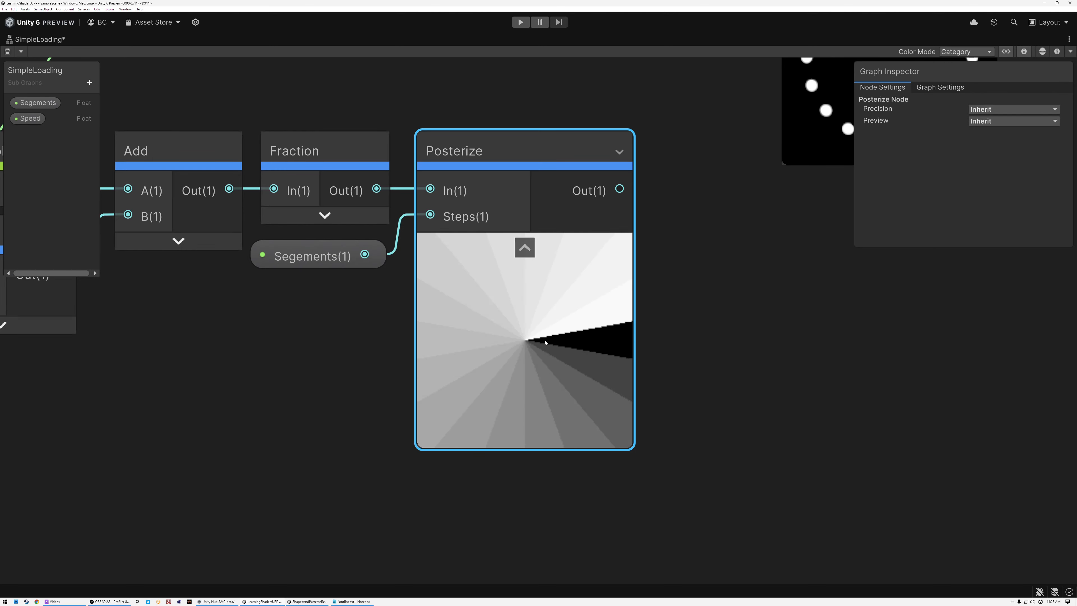
scroll(523, 326, down, 4)
scroll(704, 178, up, 3)
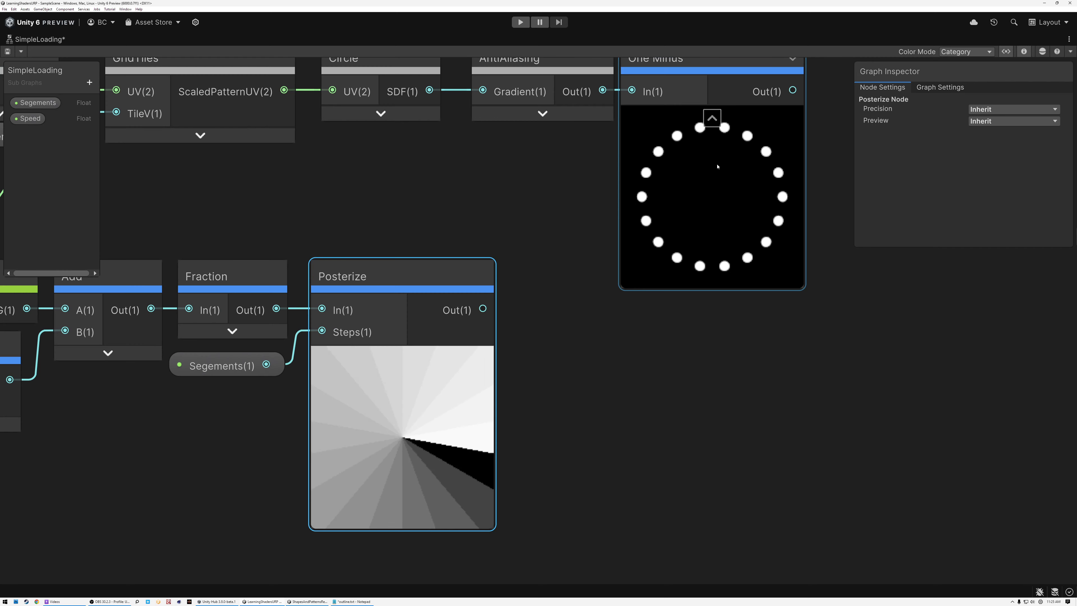
scroll(576, 232, down, 3)
middle_drag(374, 219, 478, 245)
drag(141, 269, 536, 444)
drag(551, 285, 742, 307)
- Create a Multiply node with One Minus on input A and the second Posterize on input B, and collapse One Minus's preview
middle_drag(661, 247, 422, 247)
scroll(637, 204, up, 2)
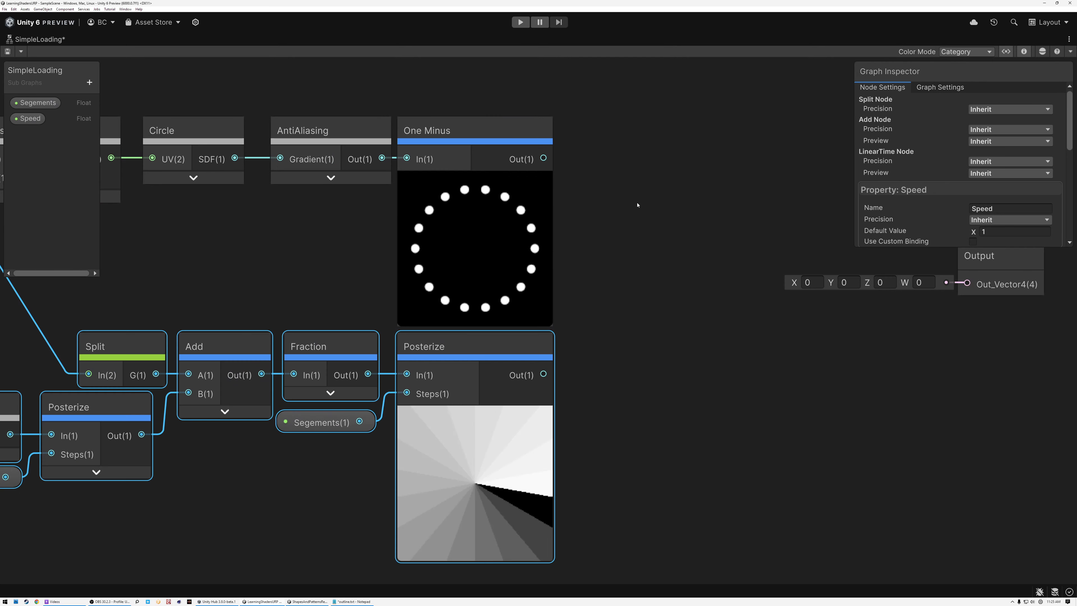
drag(544, 159, 625, 203)
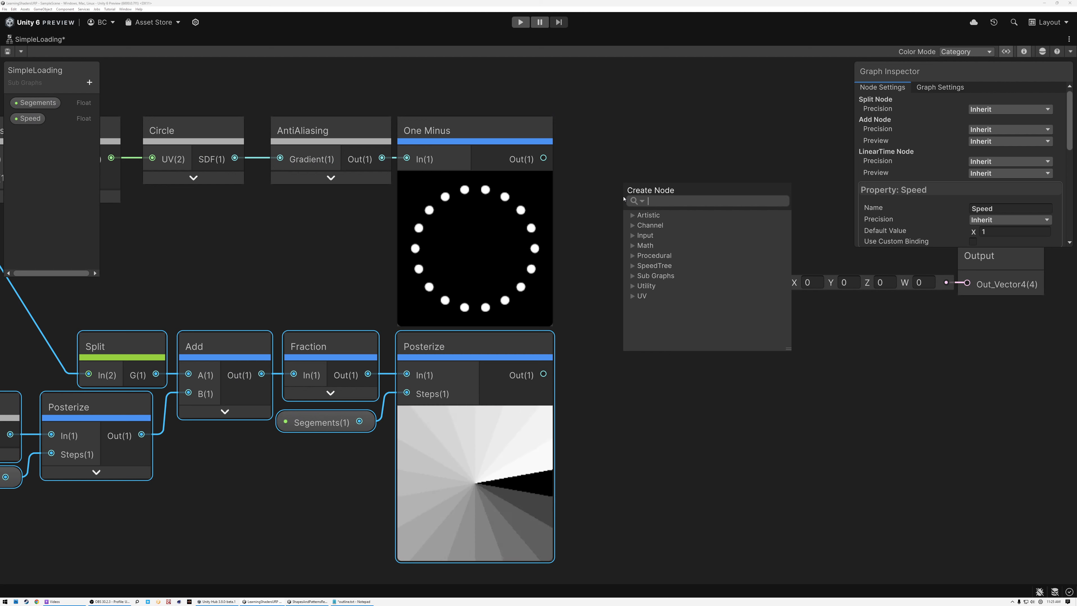
text(mul)
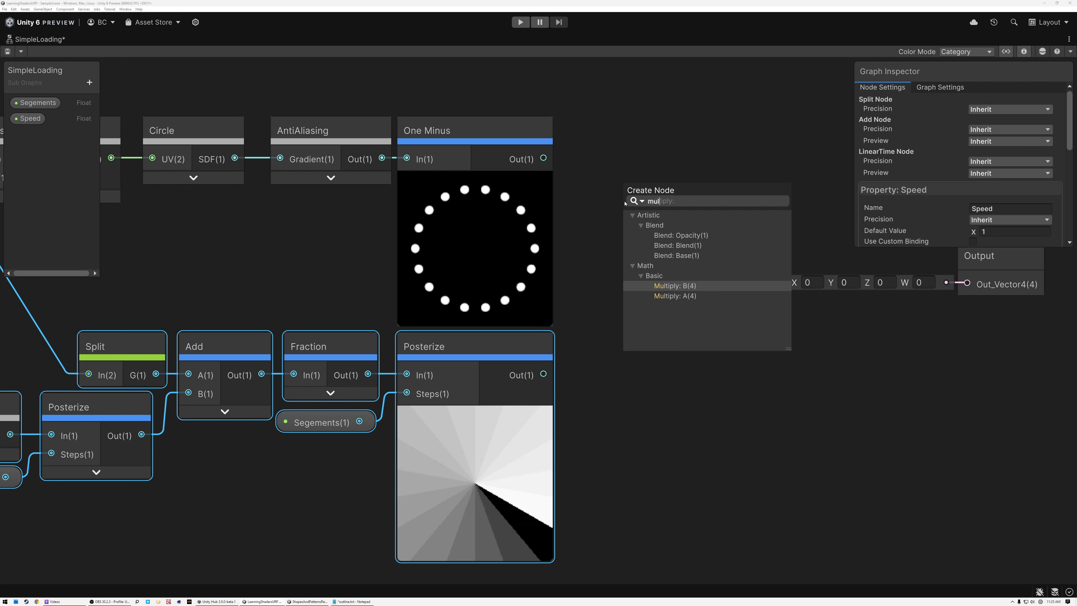
click(678, 295)
drag(543, 373, 623, 230)
drag(652, 312, 620, 258)
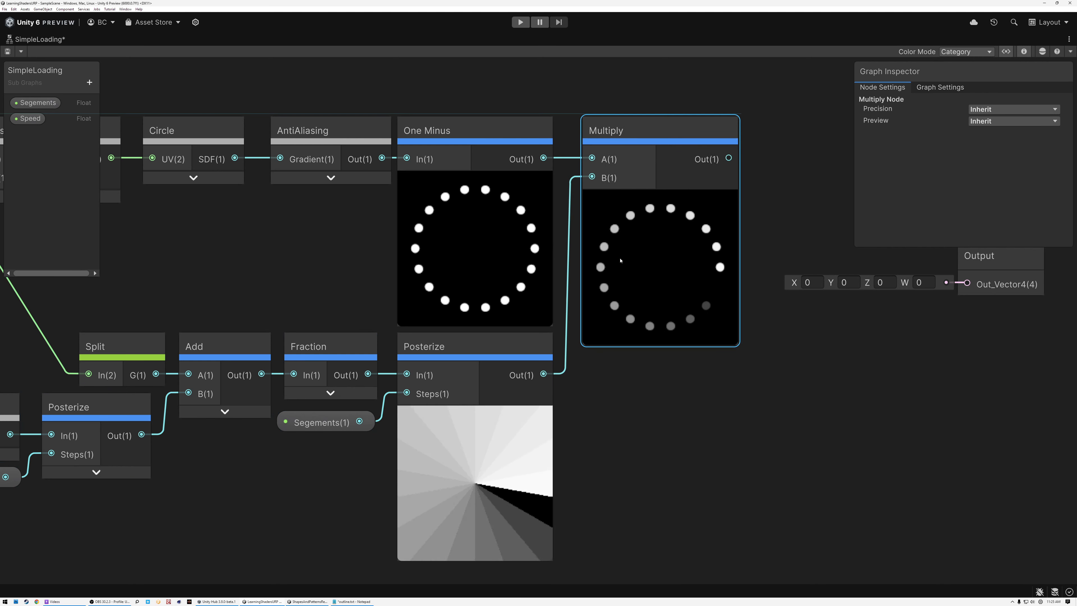
click(473, 182)
- Check the Multiply preview, and move the gradient branch up under the dot row and Multiply closer to One Minus
scroll(661, 246, up, 2)
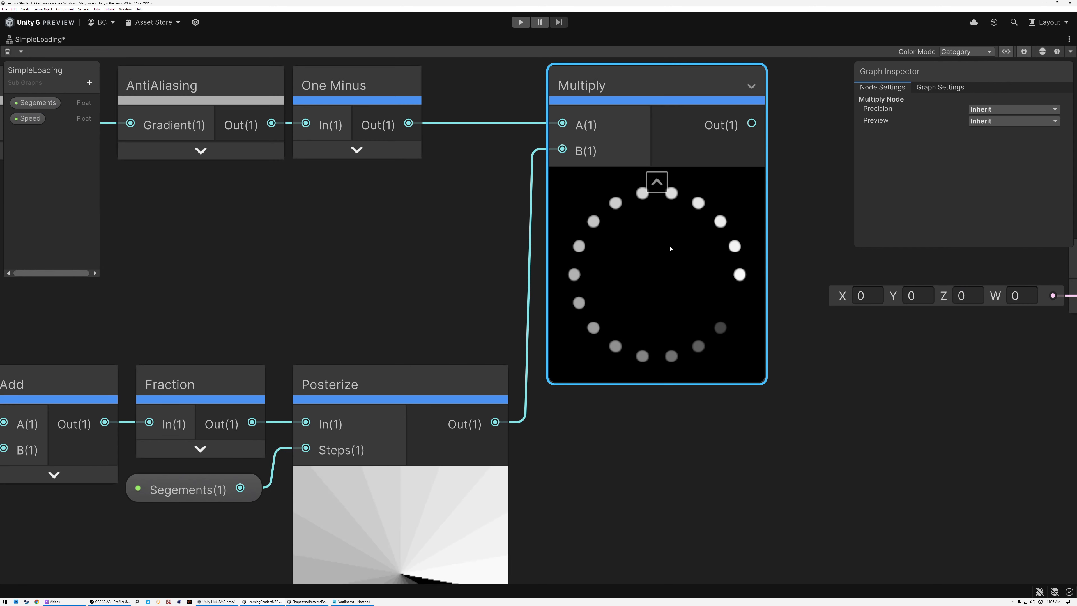
middle_drag(646, 205, 545, 253)
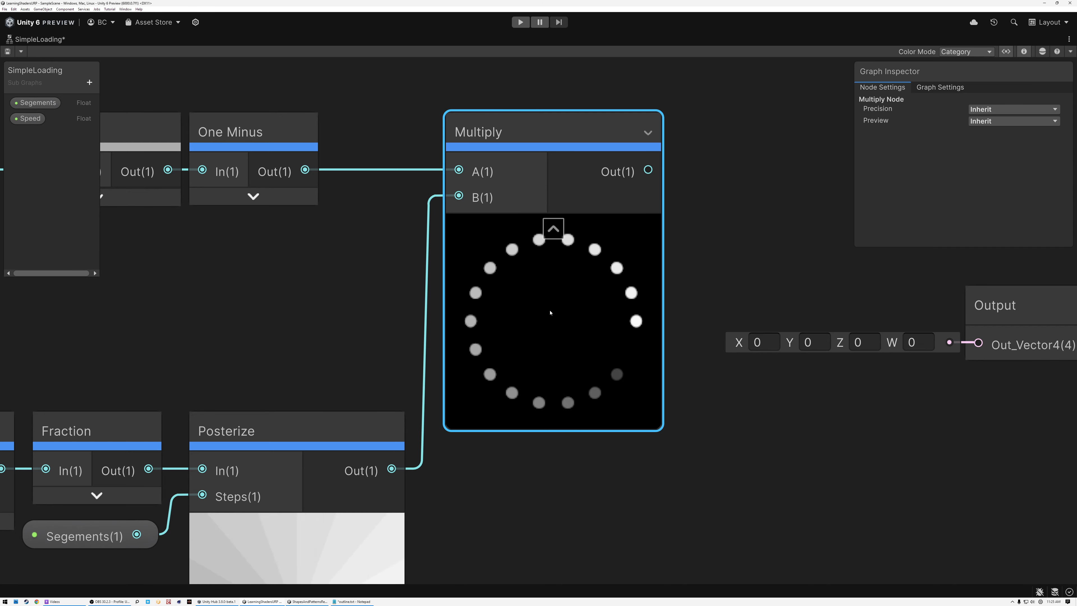
scroll(550, 312, down, 2)
scroll(550, 313, down, 1)
middle_drag(540, 321, 621, 301)
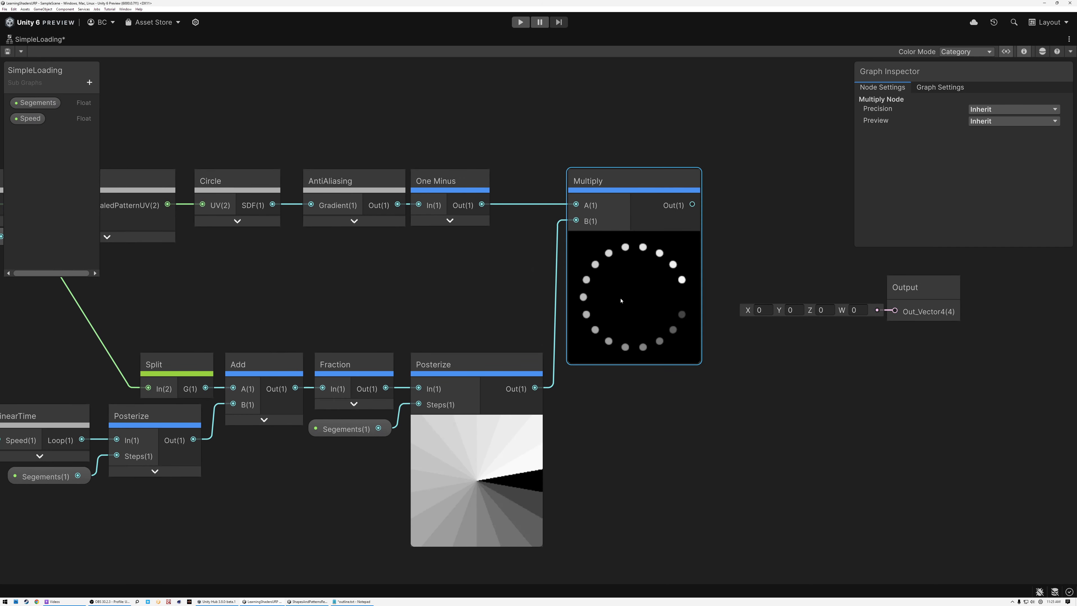
middle_drag(408, 300, 630, 301)
scroll(627, 300, down, 2)
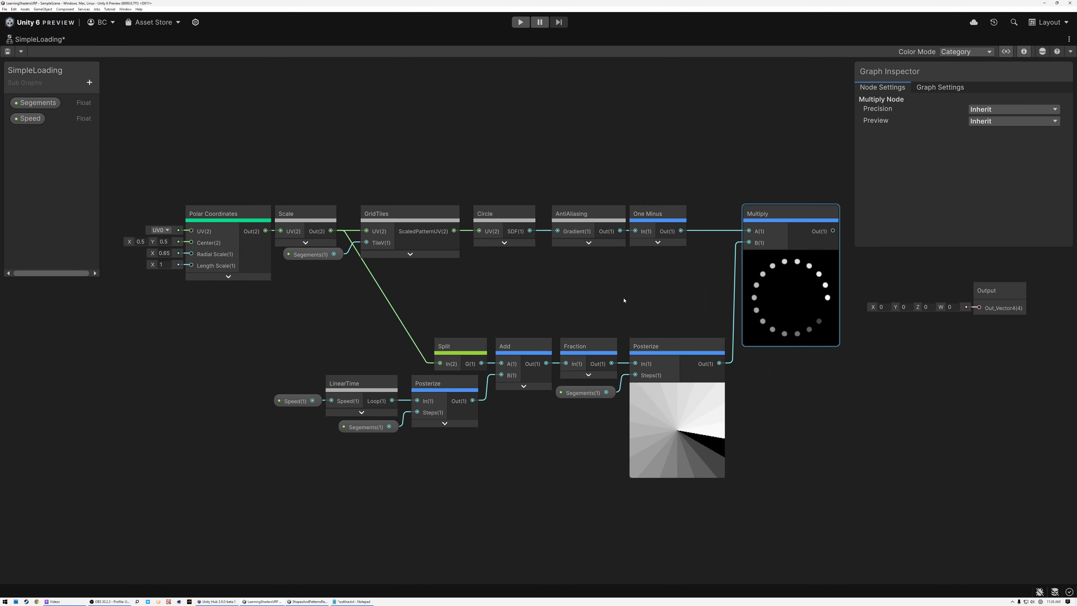
drag(298, 328, 597, 393)
drag(800, 323, 759, 323)
- Move the Output node farther away from Multiply to free space between them
middle_drag(747, 294, 595, 333)
scroll(595, 333, up, 2)
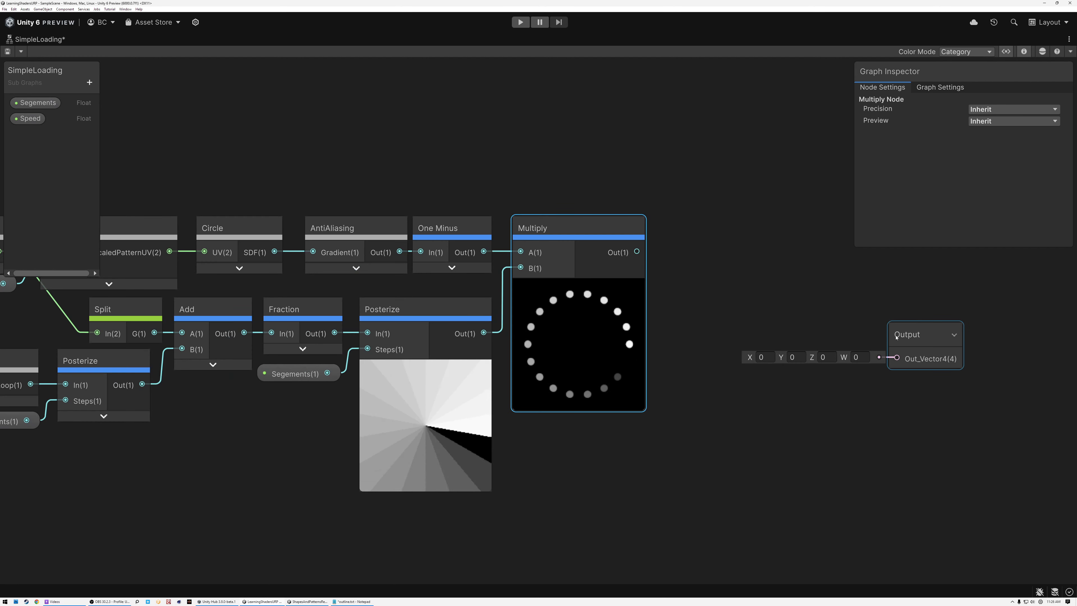
drag(899, 339, 1007, 342)
middle_drag(717, 341, 665, 367)
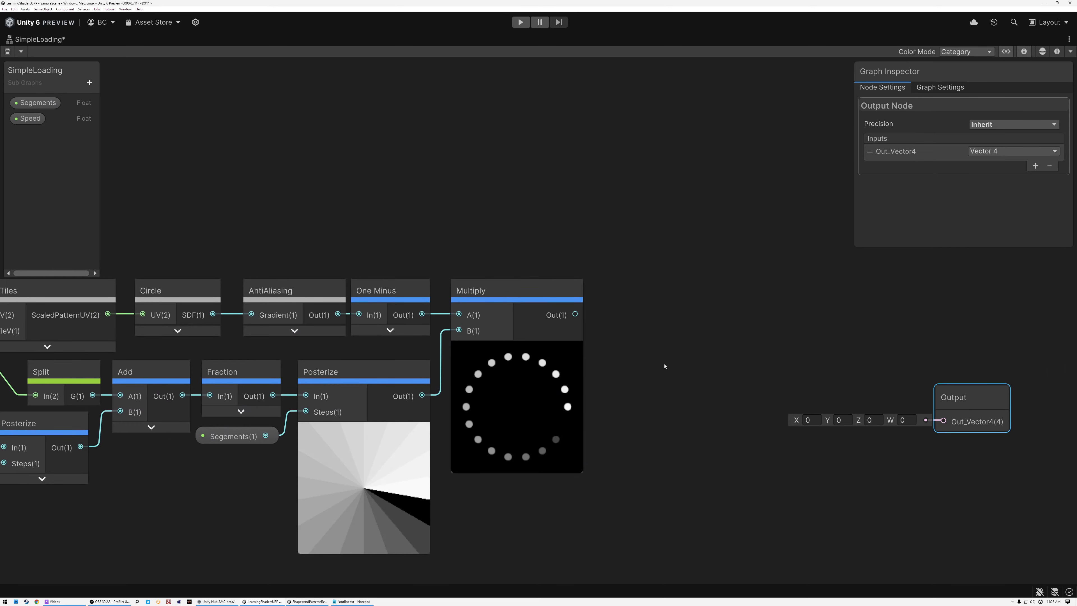
- Add a Color property named Color, put it first in the property list, and place its node above Multiply
click(90, 82)
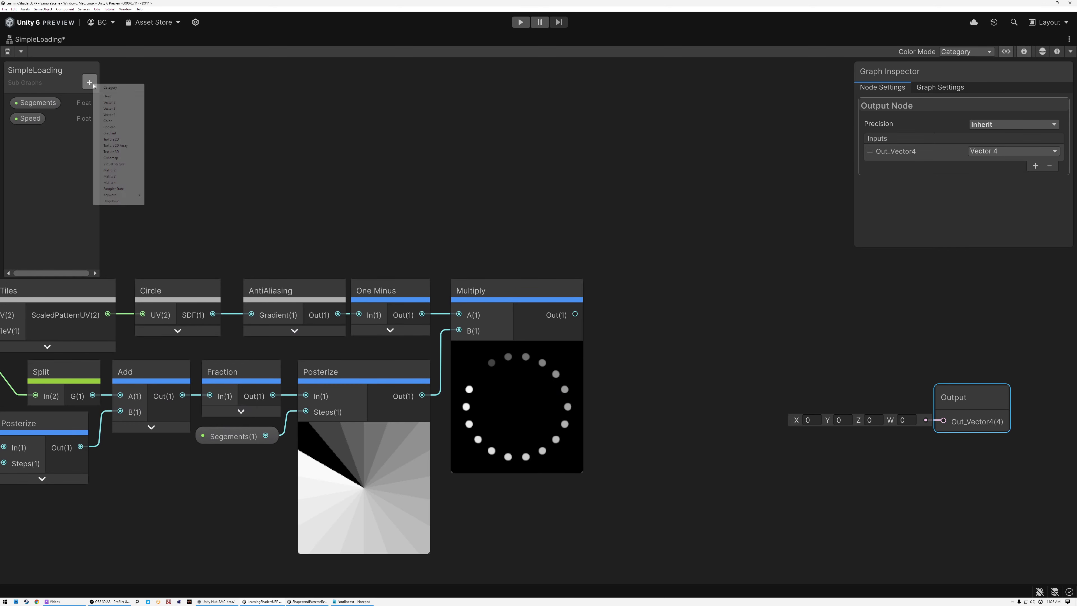
click(119, 123)
key(Return)
drag(24, 136, 24, 101)
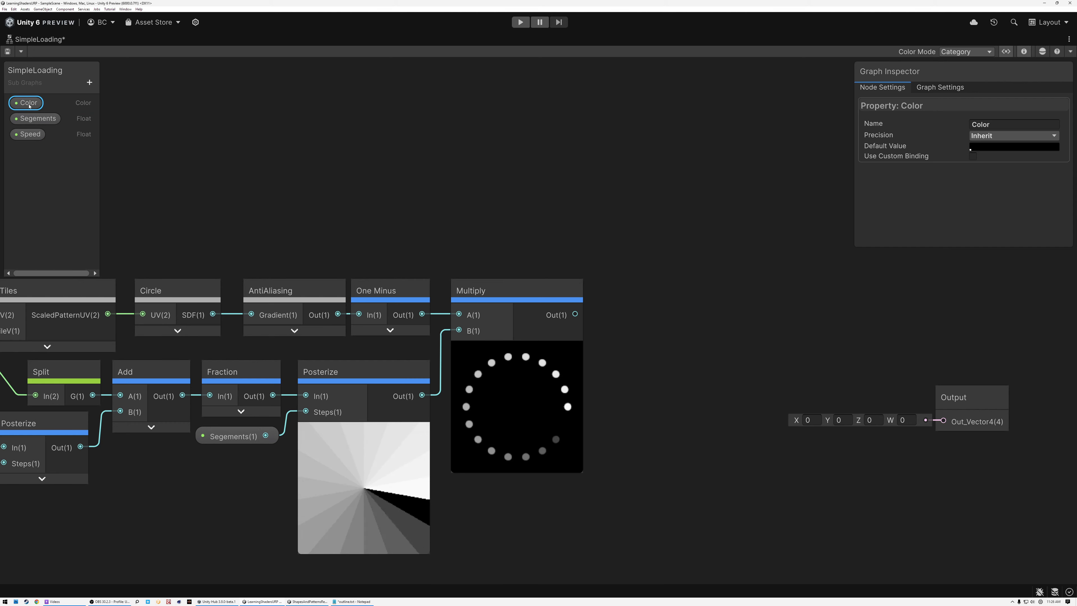
drag(499, 202, 510, 199)
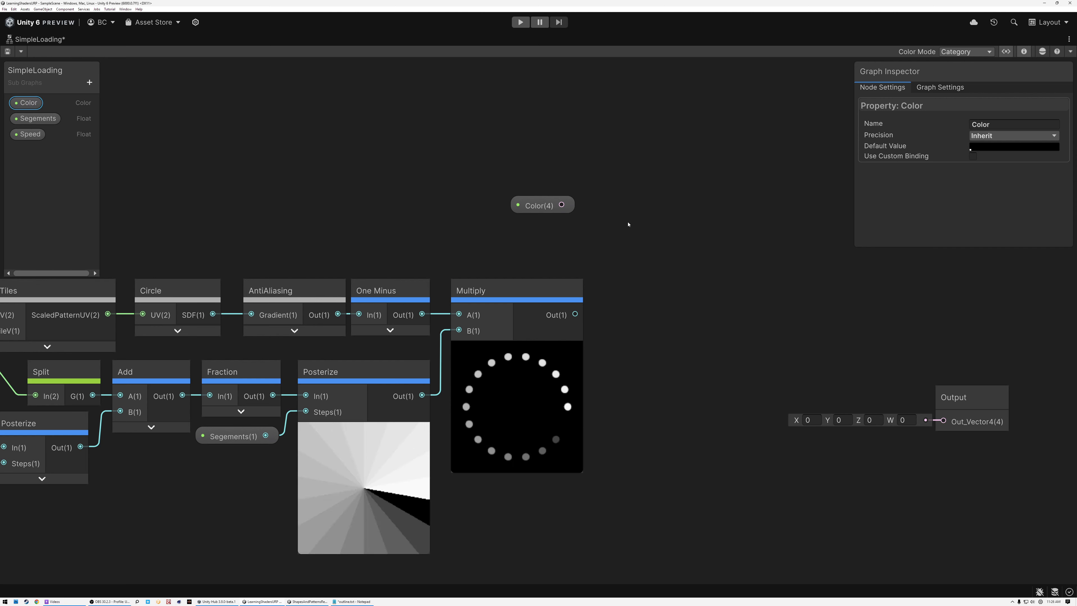
- Create a Lerp node and position it between the Color node and Output, slightly above the Multiply row
click(623, 247)
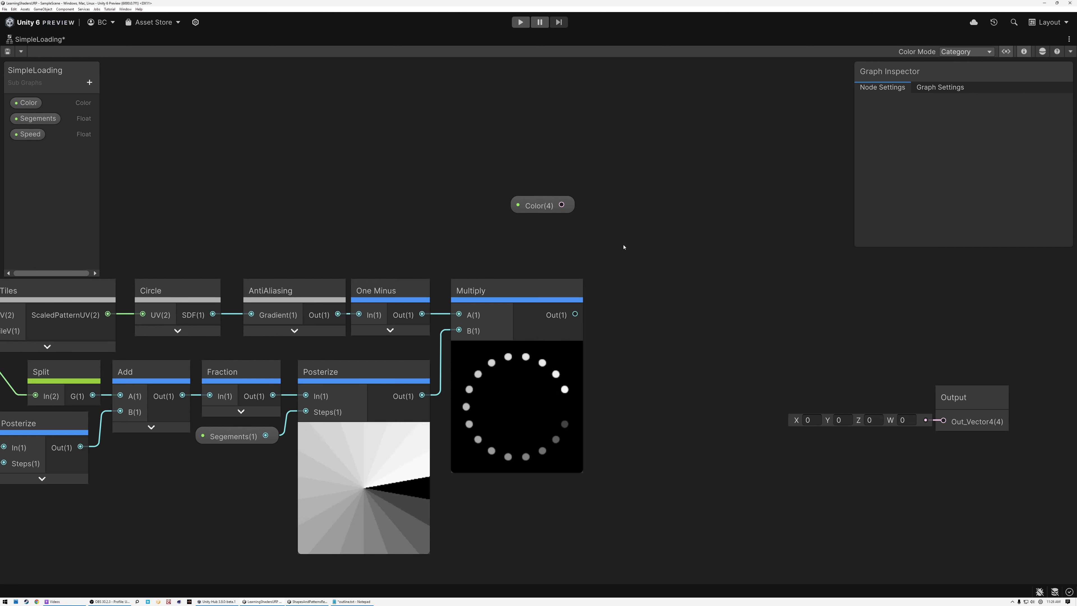
key(space)
text(lerp)
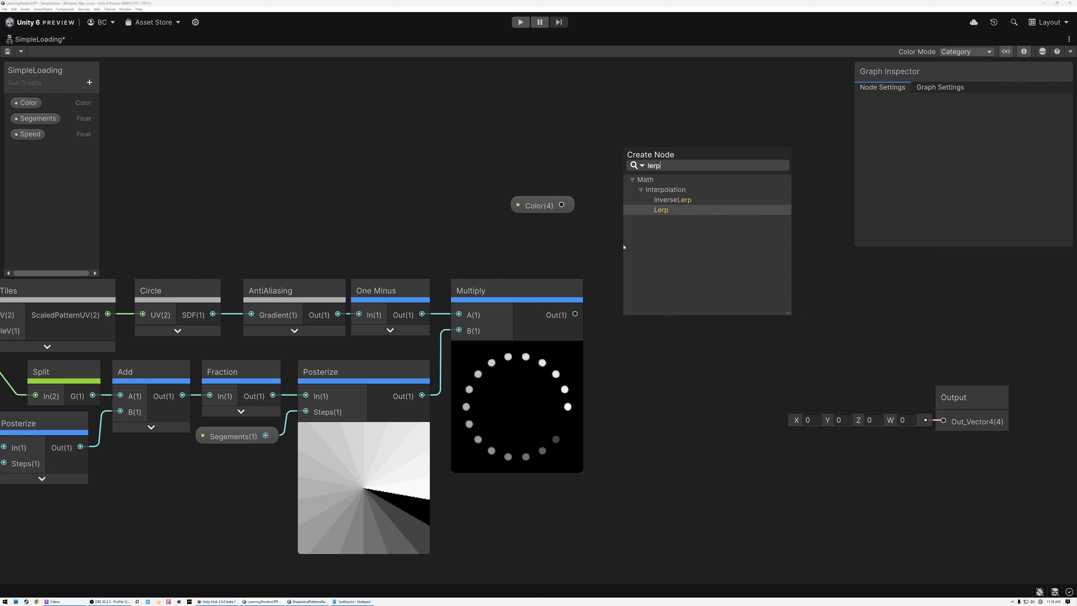
click(661, 209)
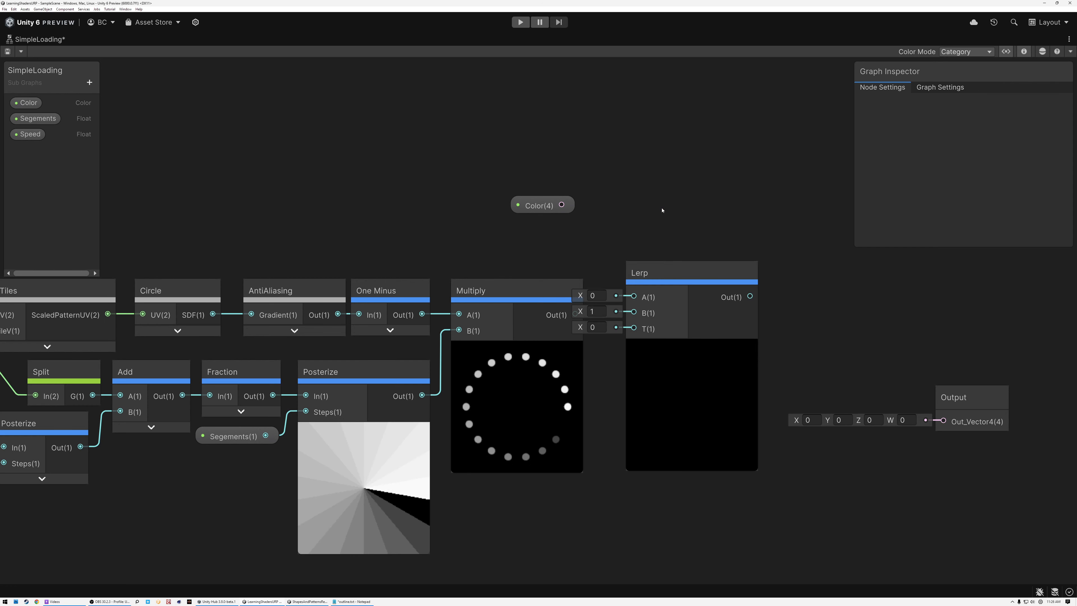
drag(662, 274, 683, 208)
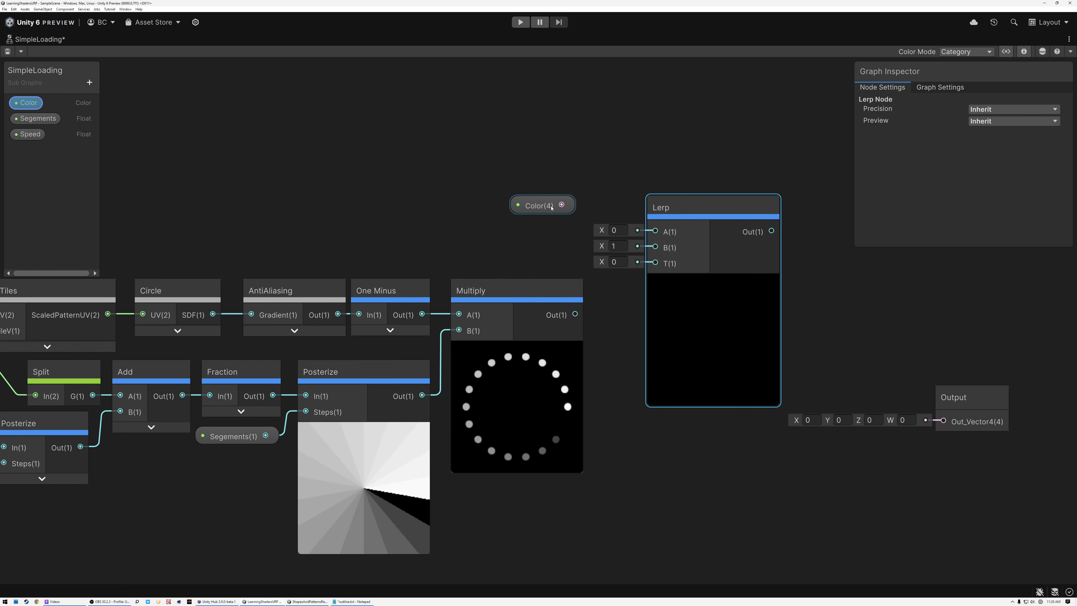
- Connect the Color node to Lerp's B input and Multiply's output to Lerp's T input
drag(535, 207, 509, 247)
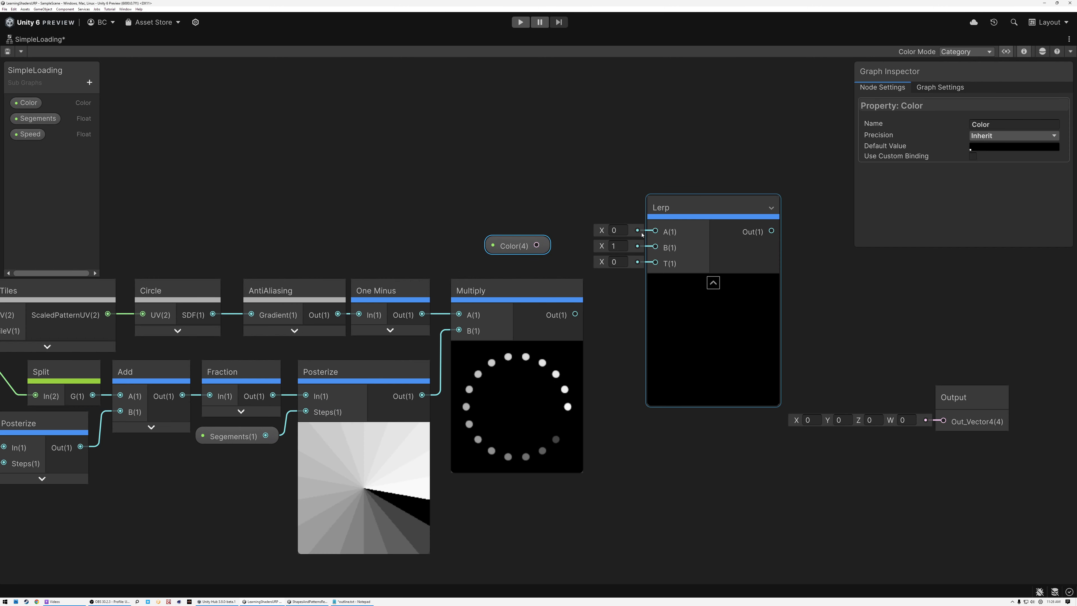
drag(537, 245, 539, 246)
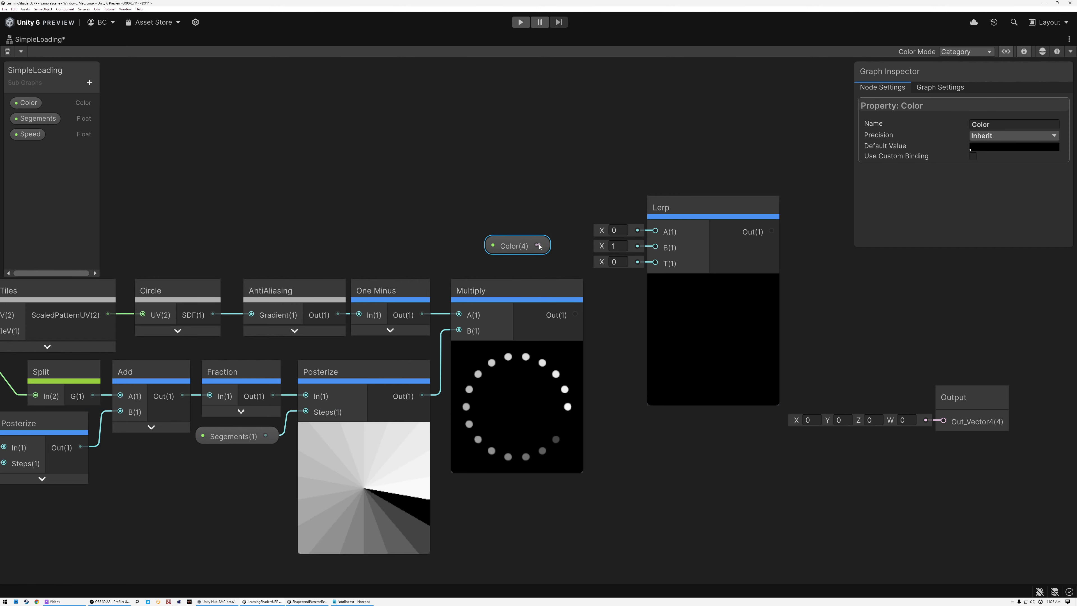
drag(656, 248, 655, 248)
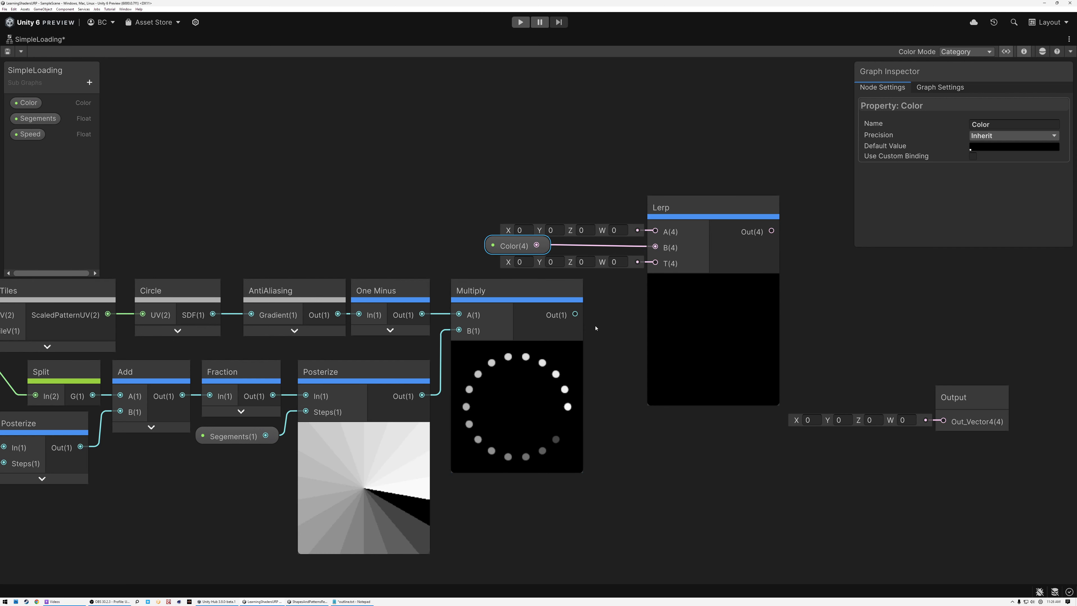
drag(574, 314, 655, 263)
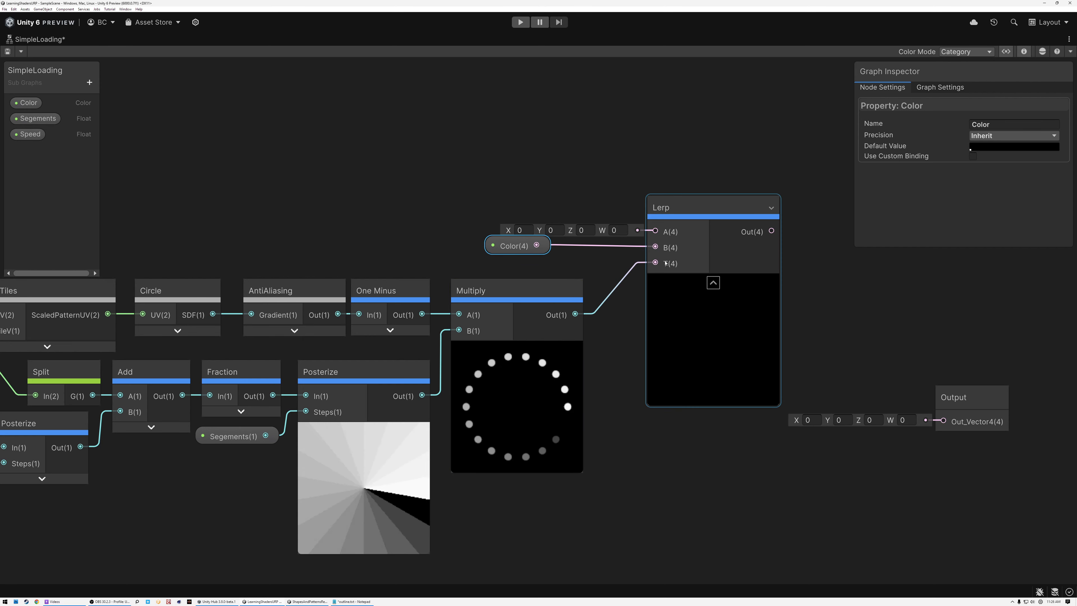
- Arrange the Color node just beside Lerp's B input and move Lerp closer to Multiply
drag(518, 247, 598, 250)
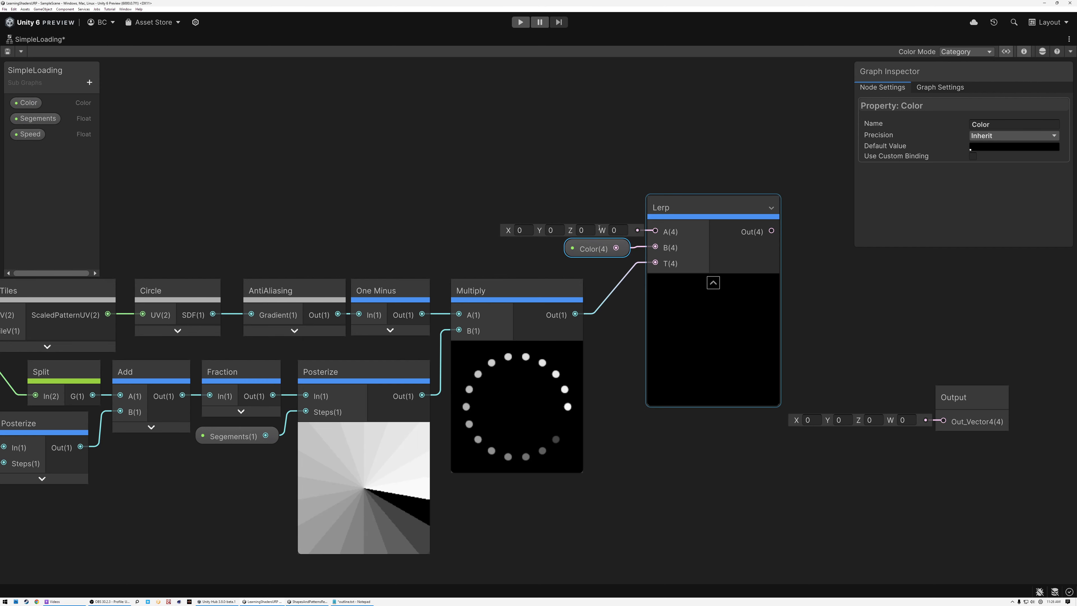
drag(592, 248, 546, 257)
drag(695, 217, 655, 226)
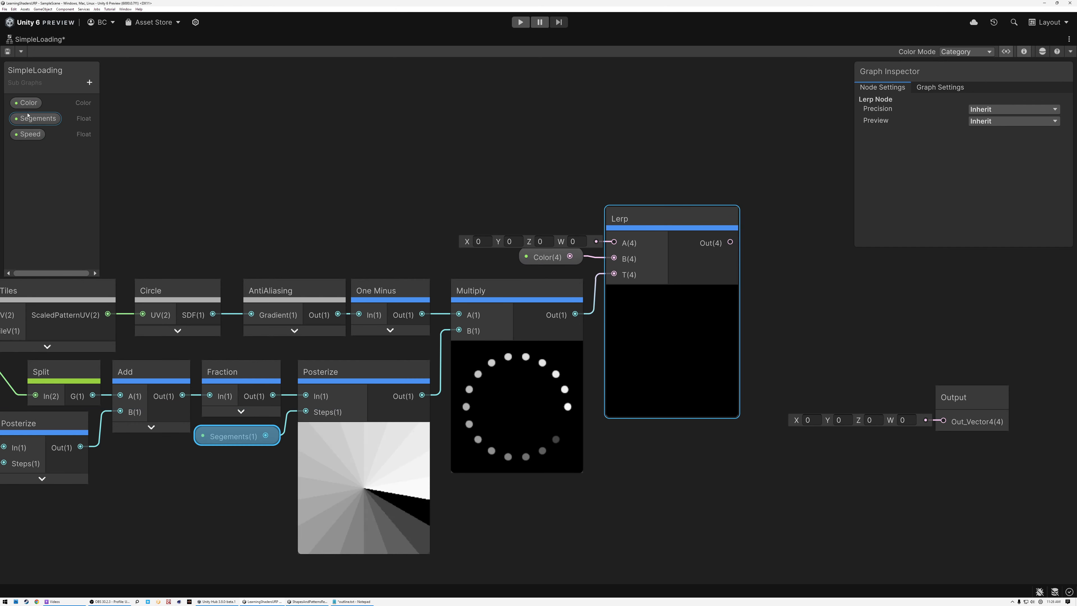
- Set the Color property's default value to bright blue, hexadecimal 0068FF
click(28, 103)
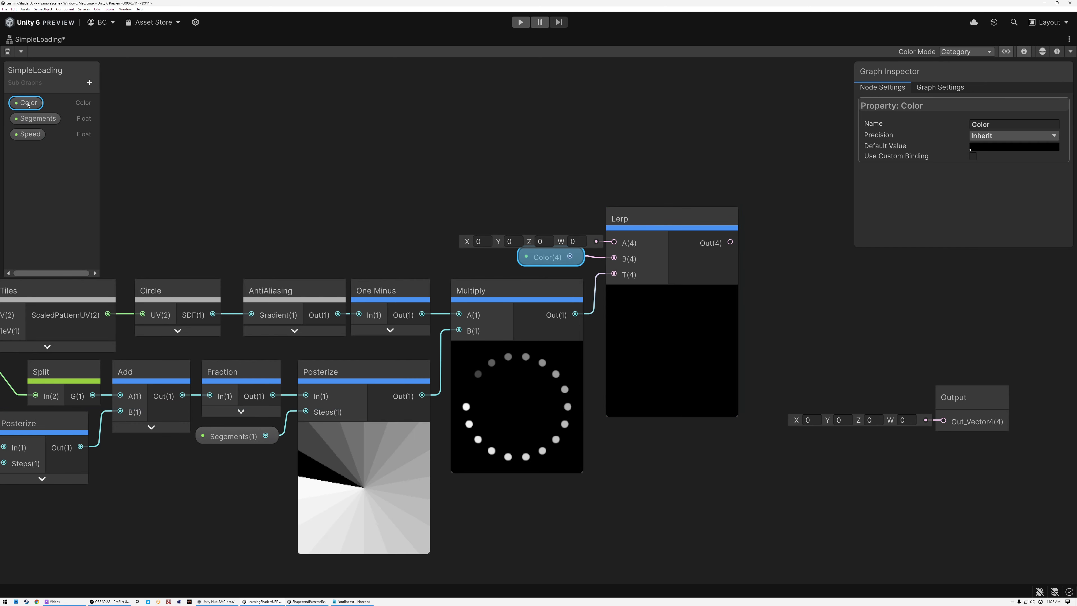
click(999, 147)
drag(995, 148, 792, 143)
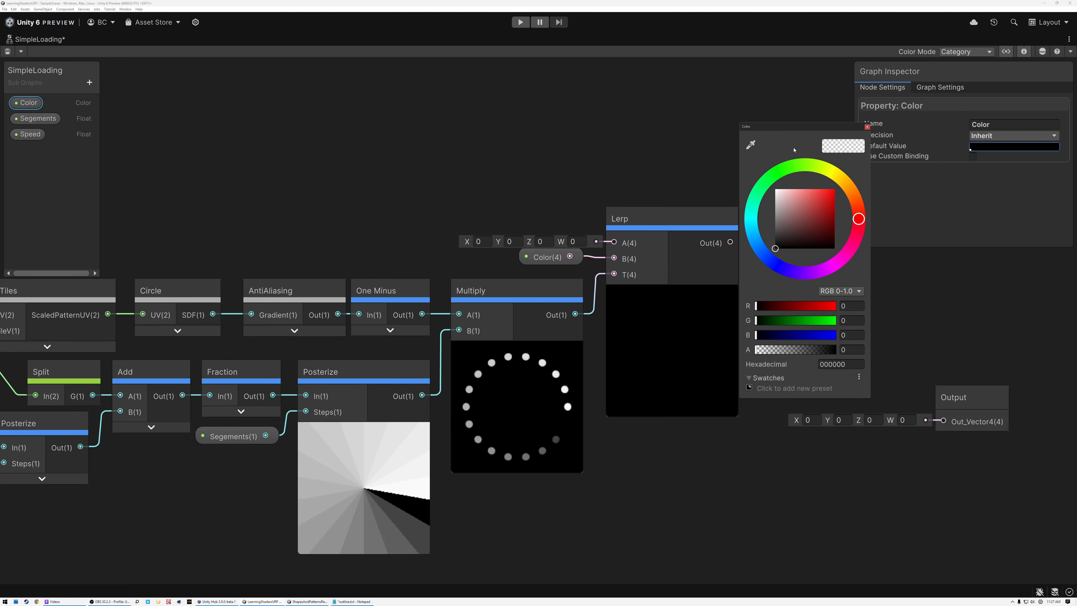
drag(783, 258, 843, 182)
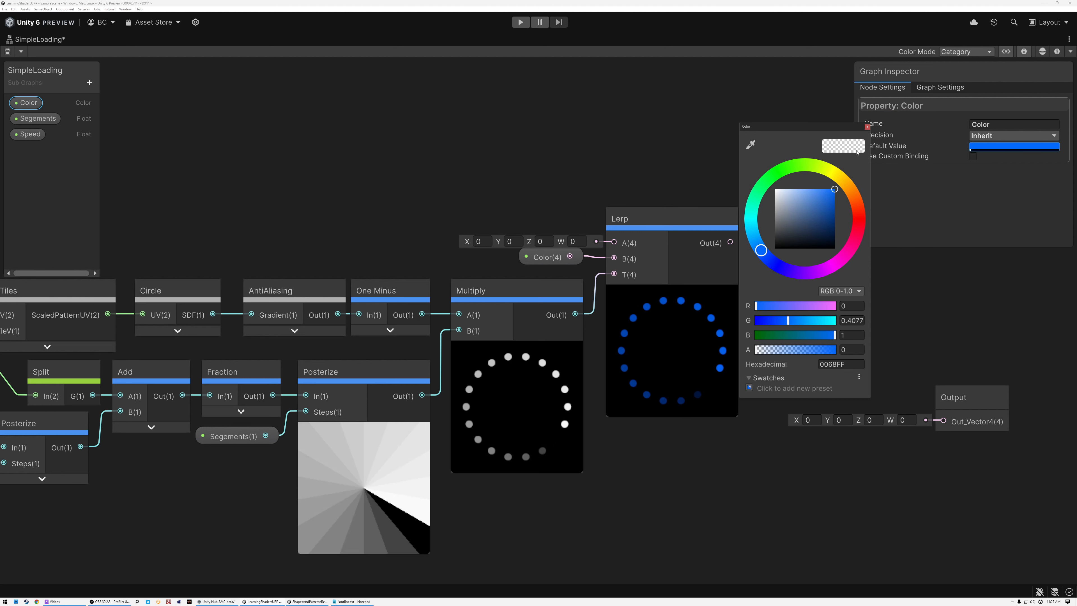
click(867, 126)
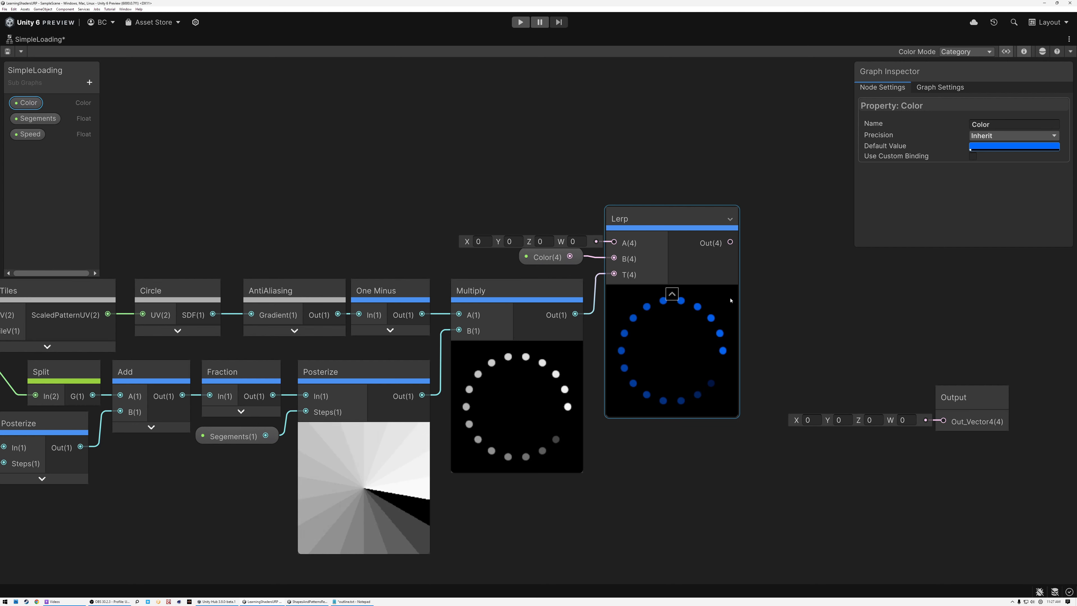
- Connect Lerp's output to the Output node placed beside it, and redefine that output entry as a Vector 3 named Out
drag(730, 242, 791, 218)
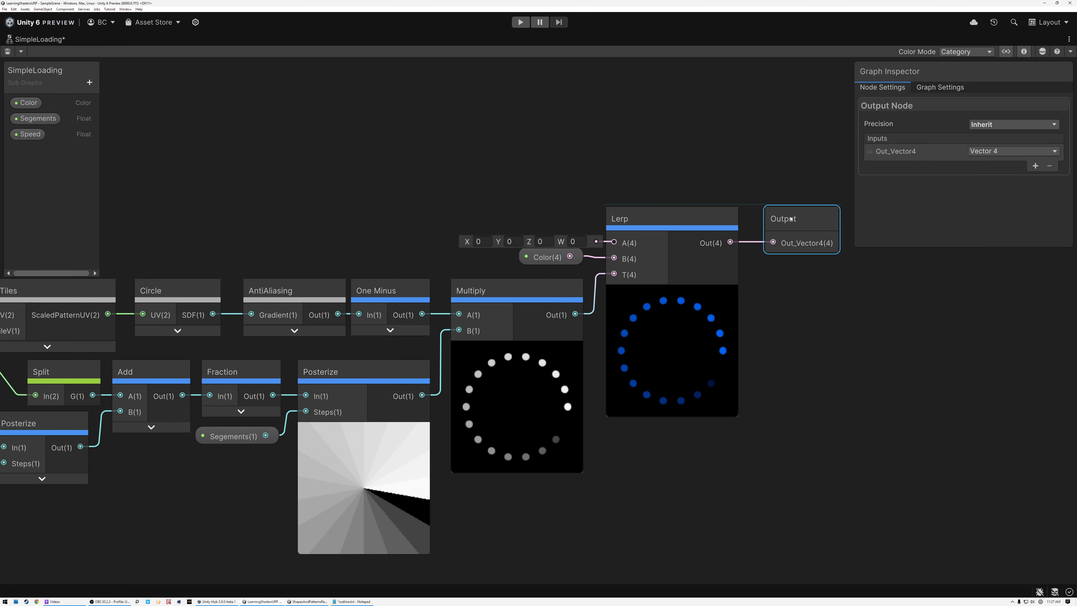
click(983, 151)
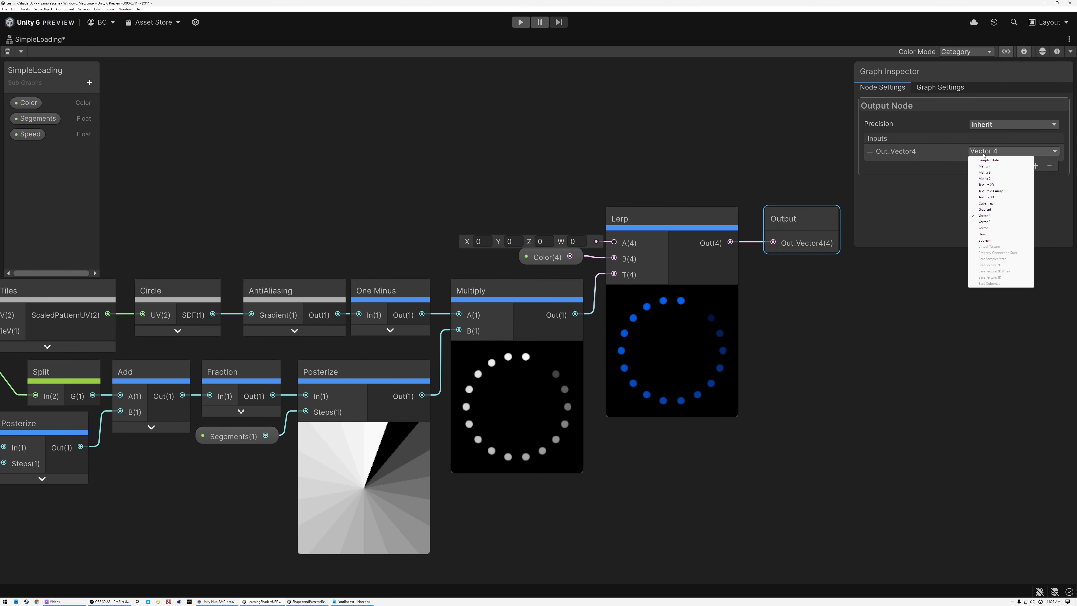
click(986, 222)
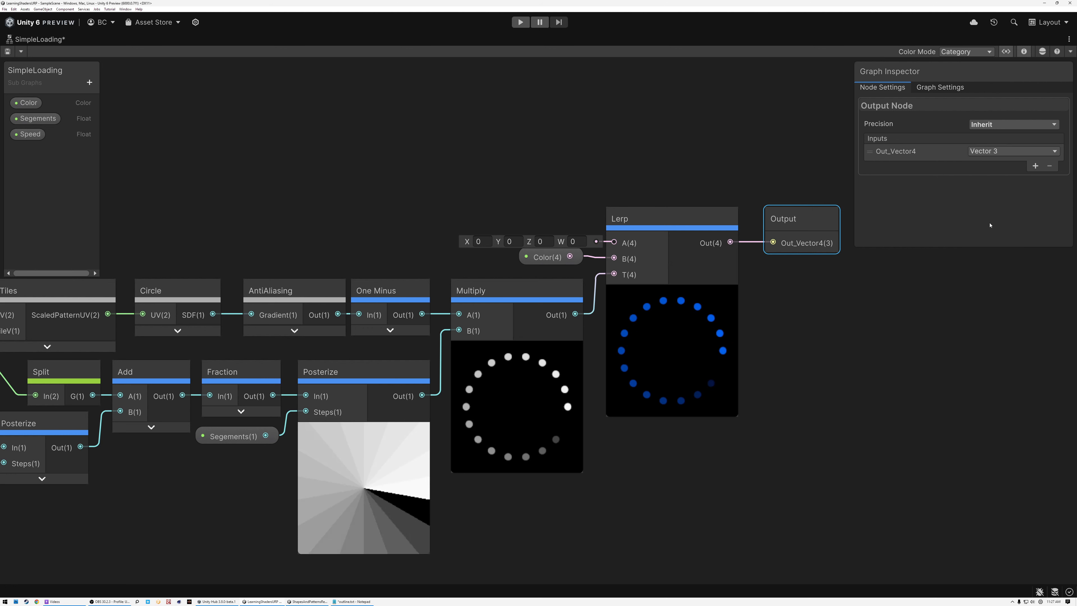
double_click(923, 152)
text(Out)
key(Return)
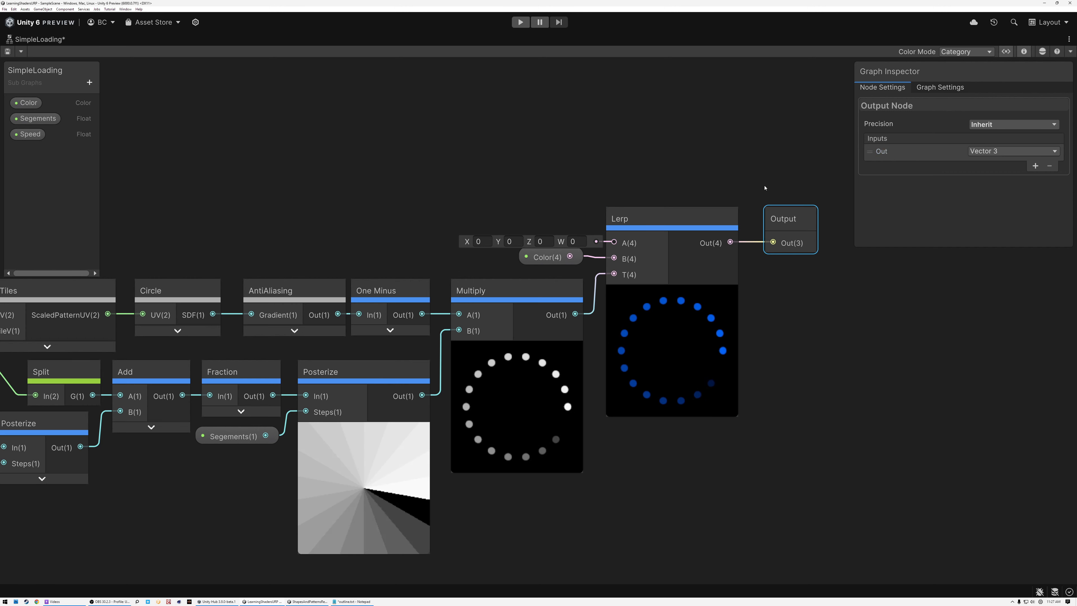
- Add a Vector 2 property named UV and put it first in the property list
scroll(764, 188, down, 3)
scroll(682, 245, down, 2)
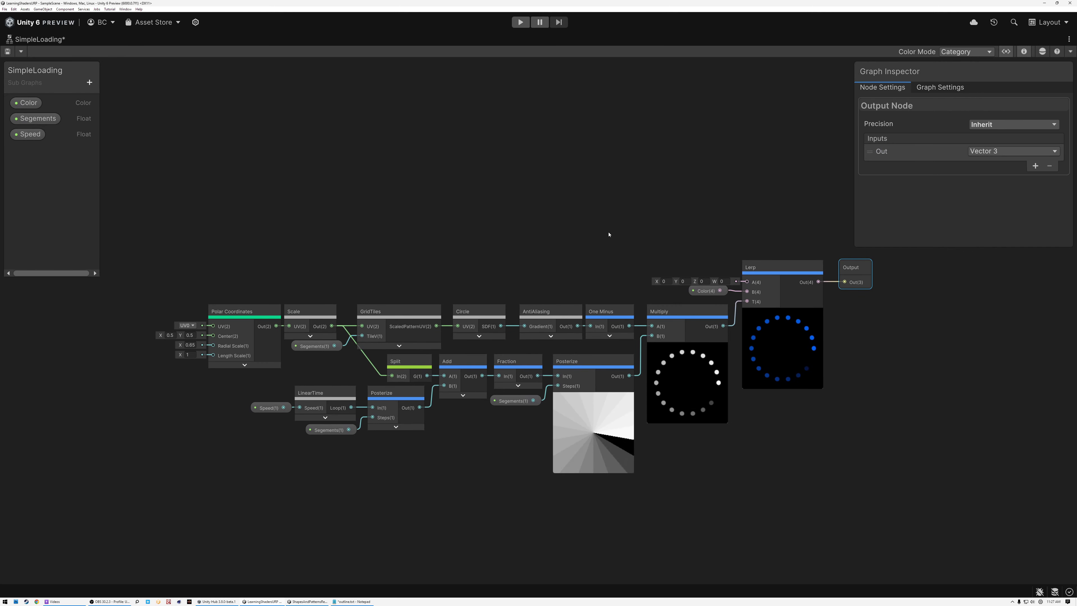
scroll(613, 243, up, 2)
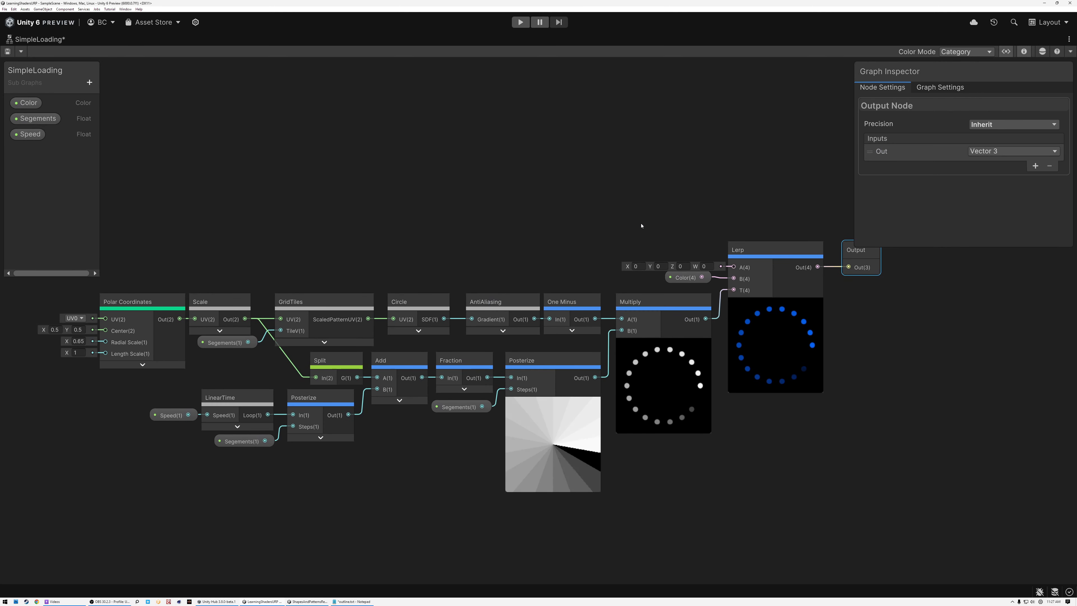
middle_drag(270, 250, 351, 254)
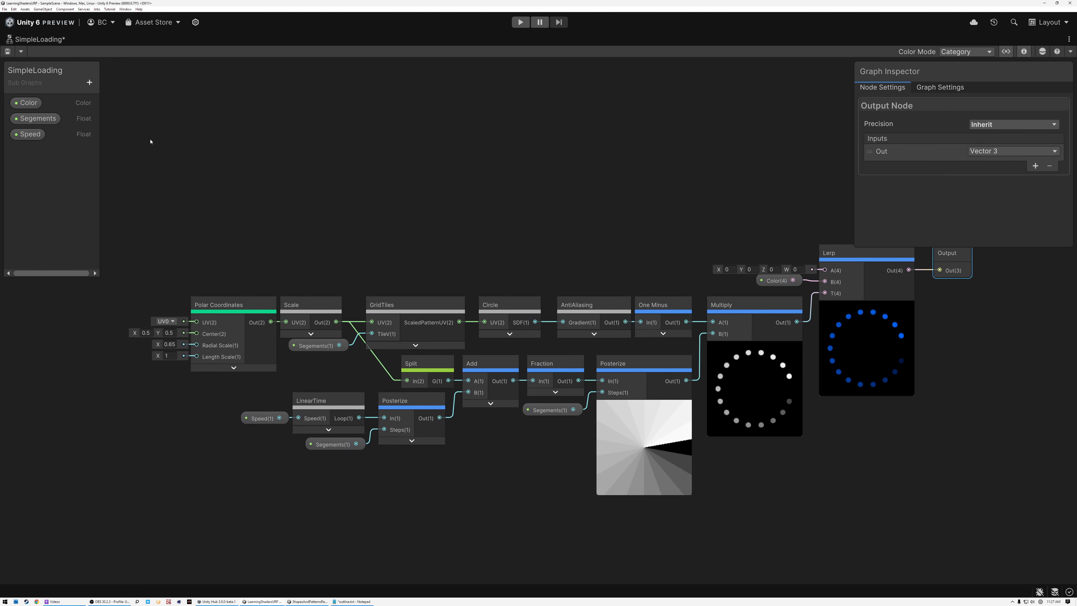
click(89, 82)
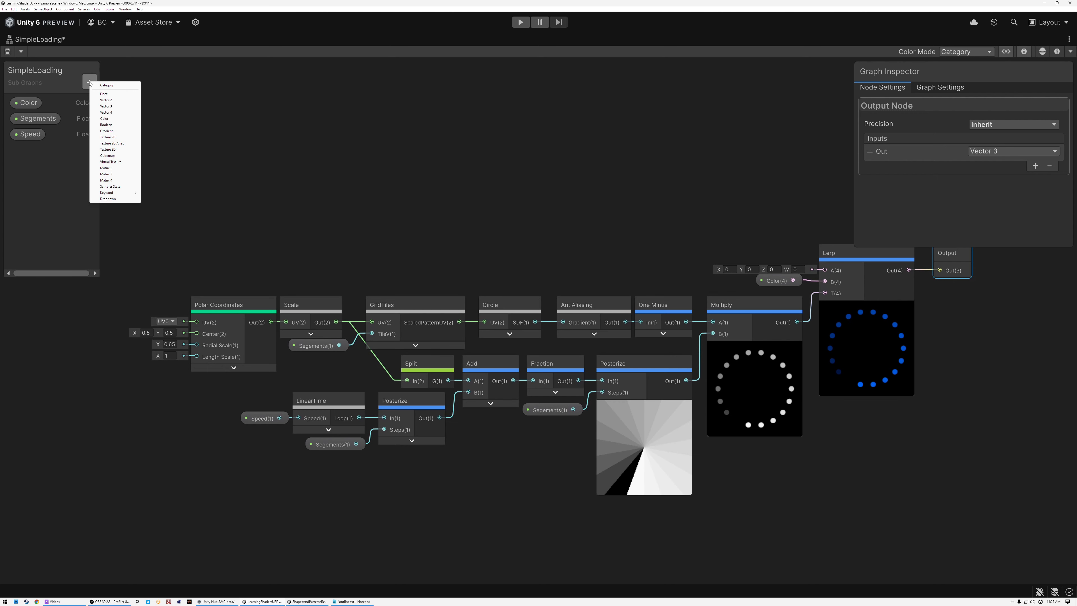
click(106, 100)
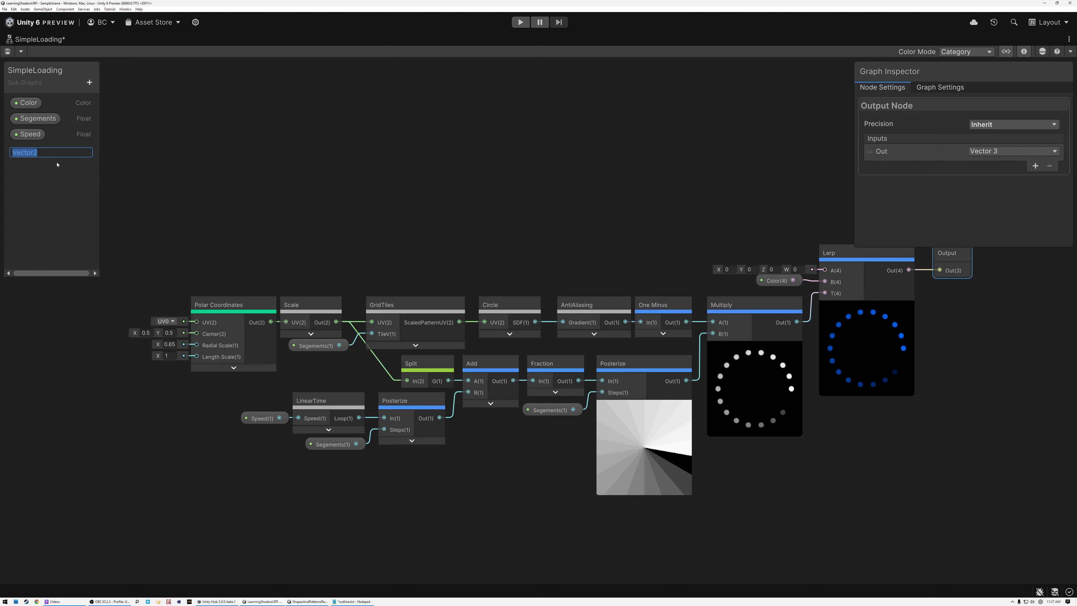
key(Return)
drag(24, 151, 15, 101)
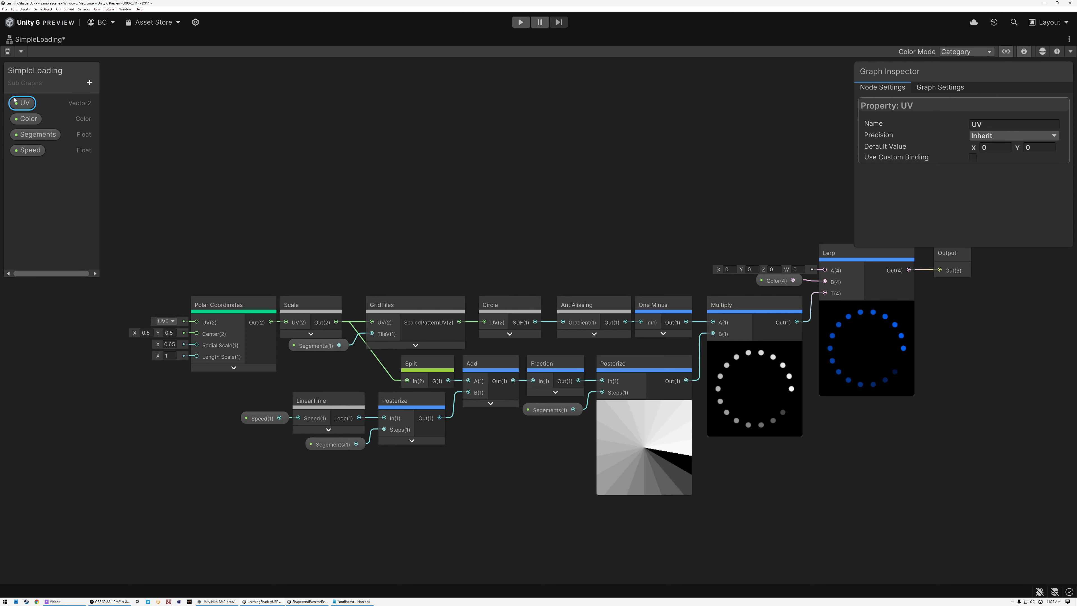
- Enable custom binding with the label UV0 on the UV property, and place its node ahead of Polar Coordinates
click(973, 157)
click(977, 169)
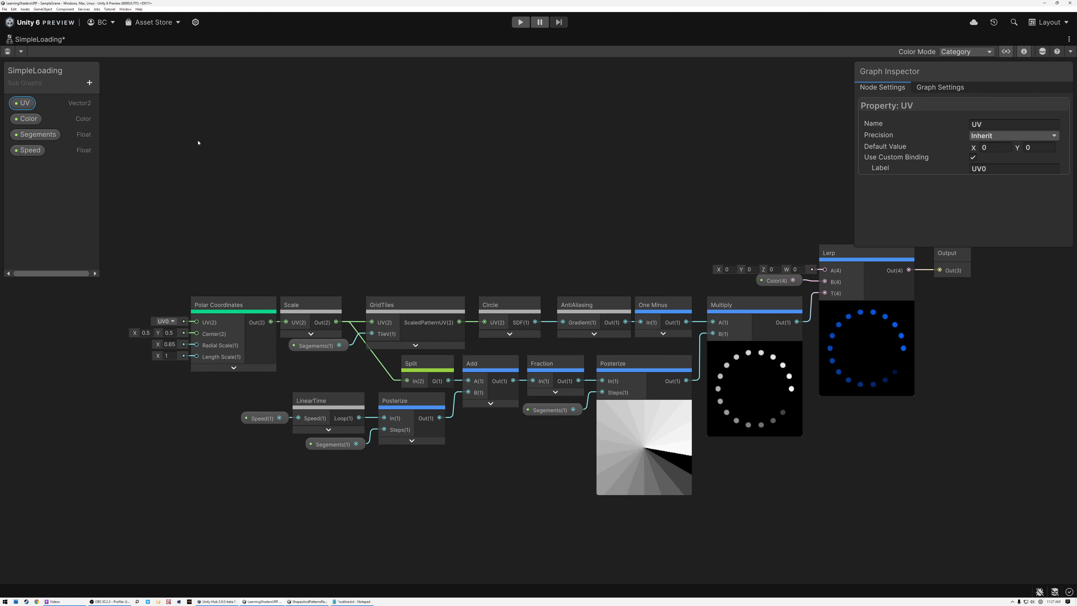
drag(105, 236, 197, 282)
- Create a Branch On Input Connection node and connect the UV property to both its Input and Connected inputs
key(space)
text(br)
click(358, 267)
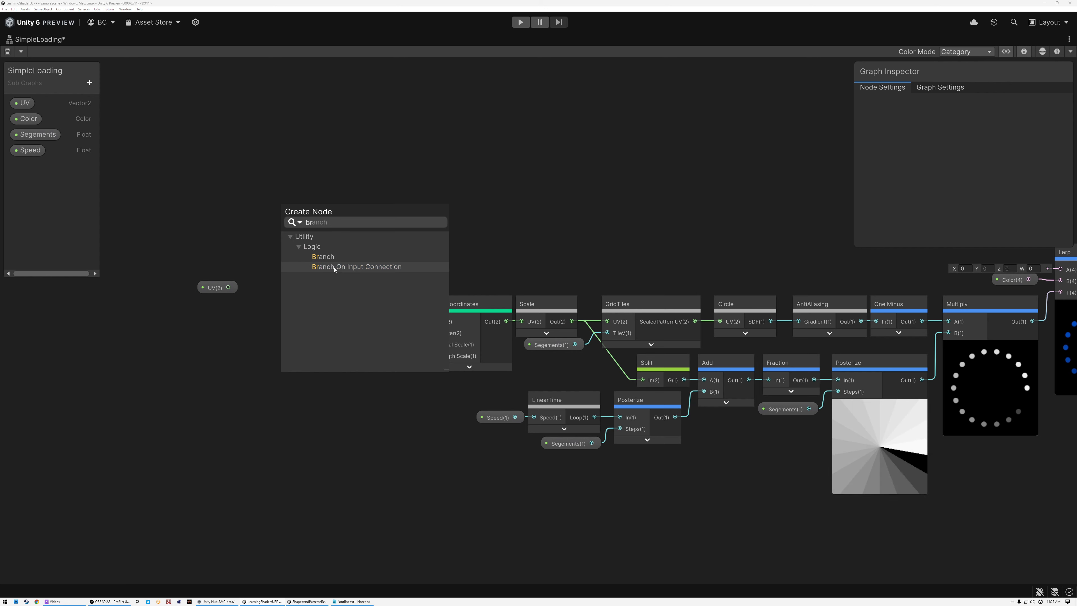
double_click(358, 267)
drag(228, 288, 295, 342)
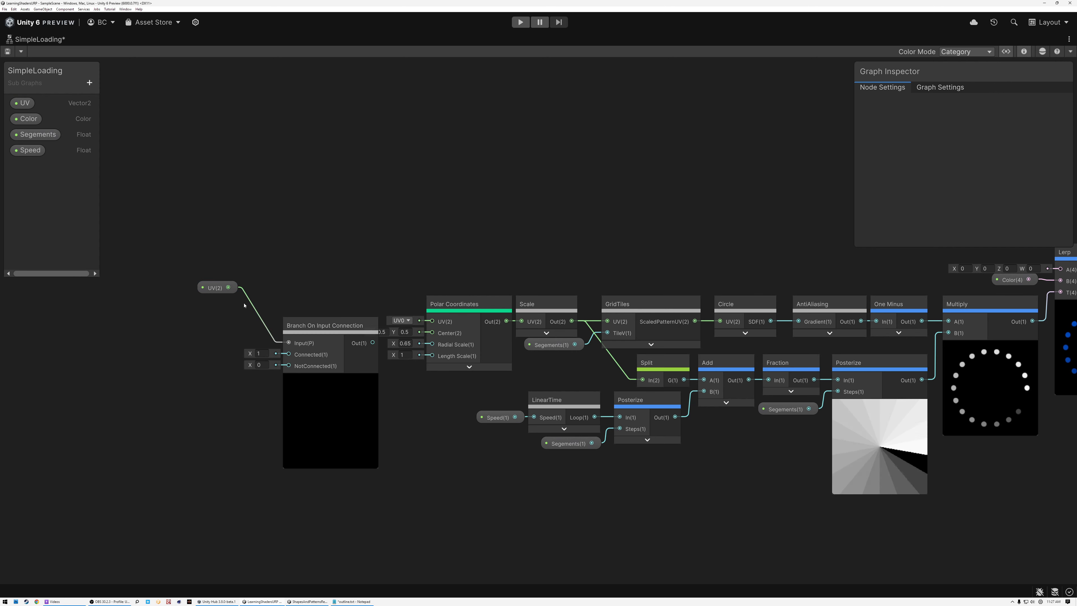
drag(228, 288, 288, 354)
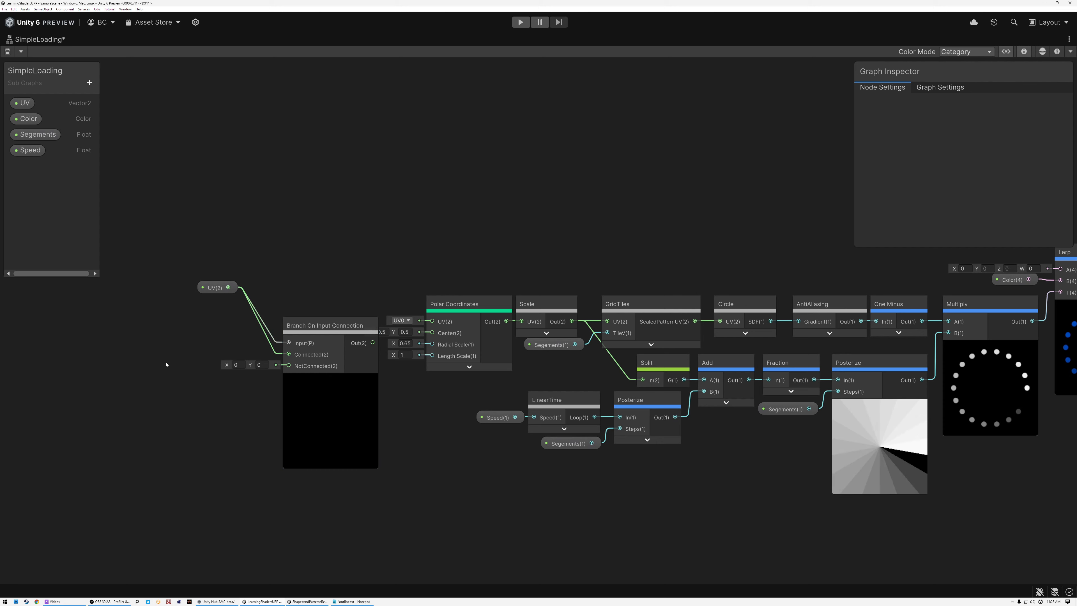
- Create a geometry UV node, collapse its preview, and connect it to the branch node's NotConnected input
key(space)
text(uvo)
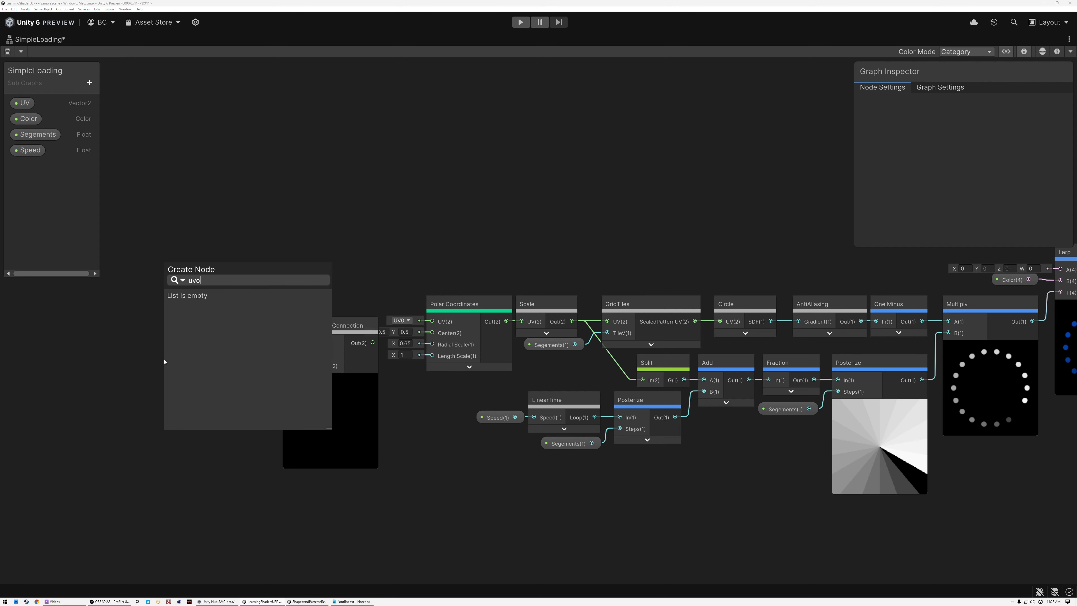
key(BackSpace)
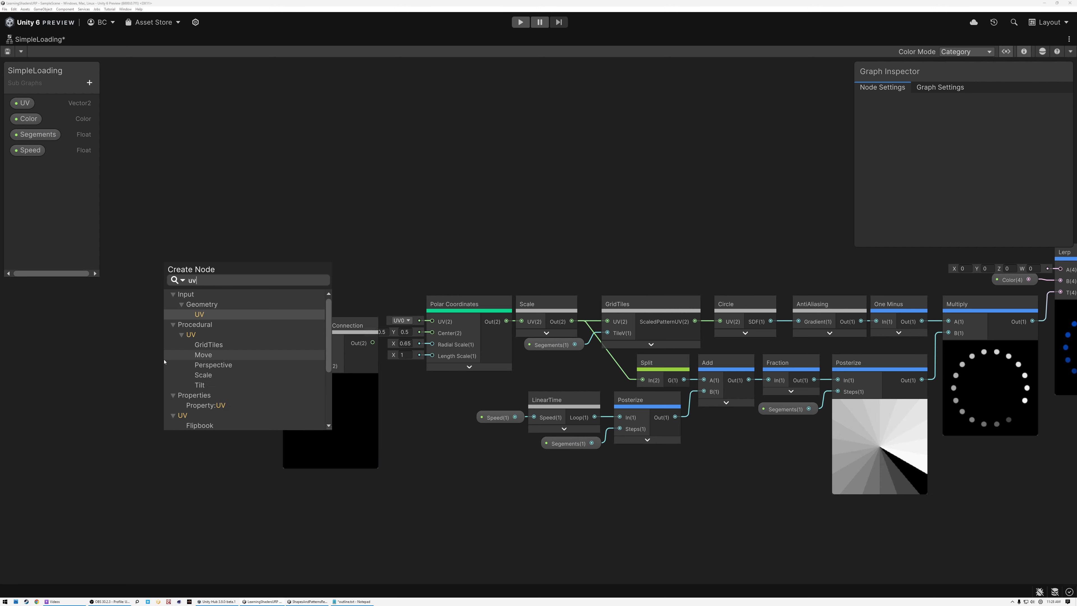
double_click(200, 315)
click(213, 432)
drag(225, 400, 288, 366)
- Collapse the Branch On Input Connection preview and connect its output to Polar Coordinates' UV input
click(331, 380)
drag(371, 342, 433, 322)
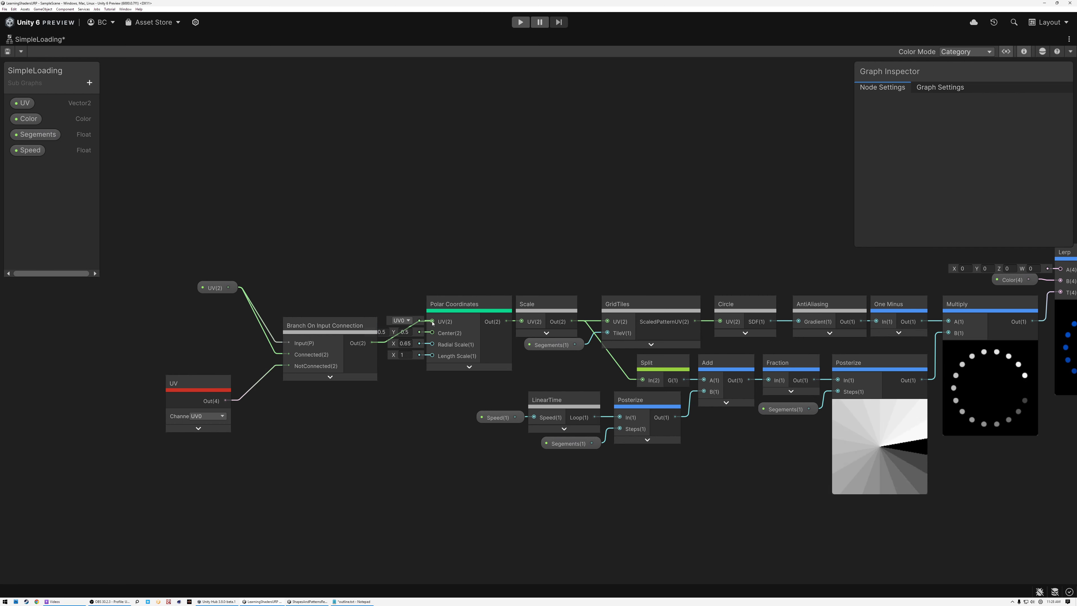
key(a)
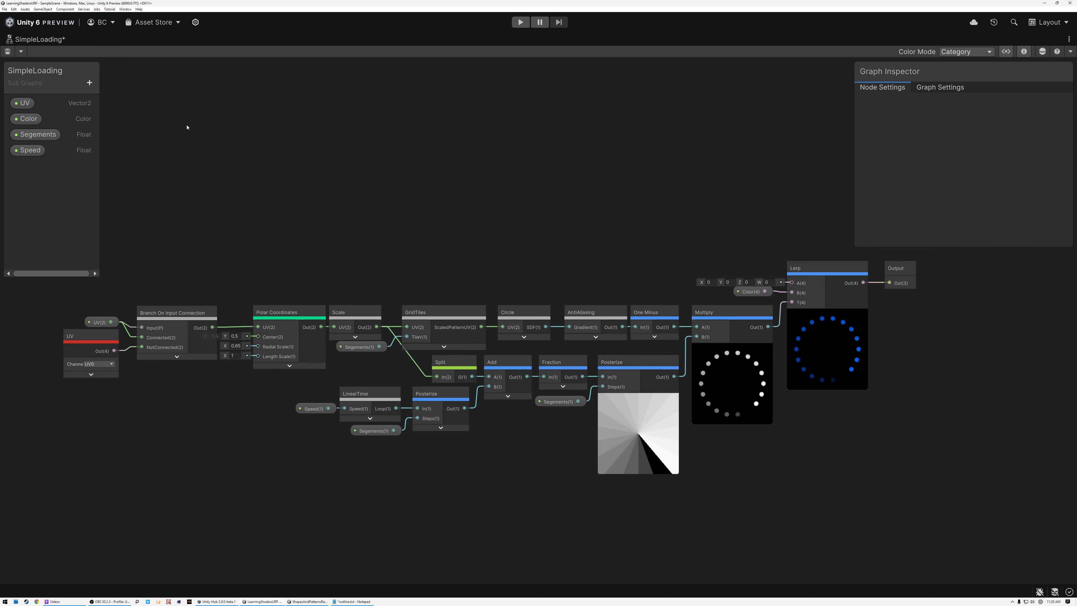
- Change the sub graph's category path from Sub Graphs to Example
double_click(34, 83)
double_click(36, 84)
click(52, 85)
drag(51, 85, 11, 85)
text(Example)
key(Return)
- Set the graph's preview mode to Preview2D and save the SimpleLoading sub graph
click(940, 87)
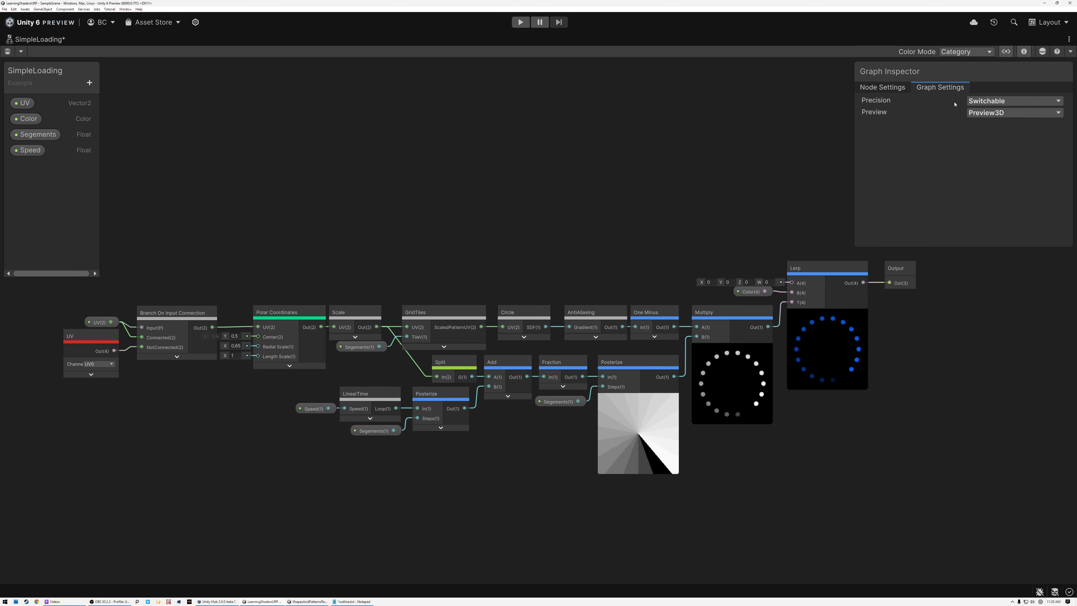
click(988, 113)
click(991, 128)
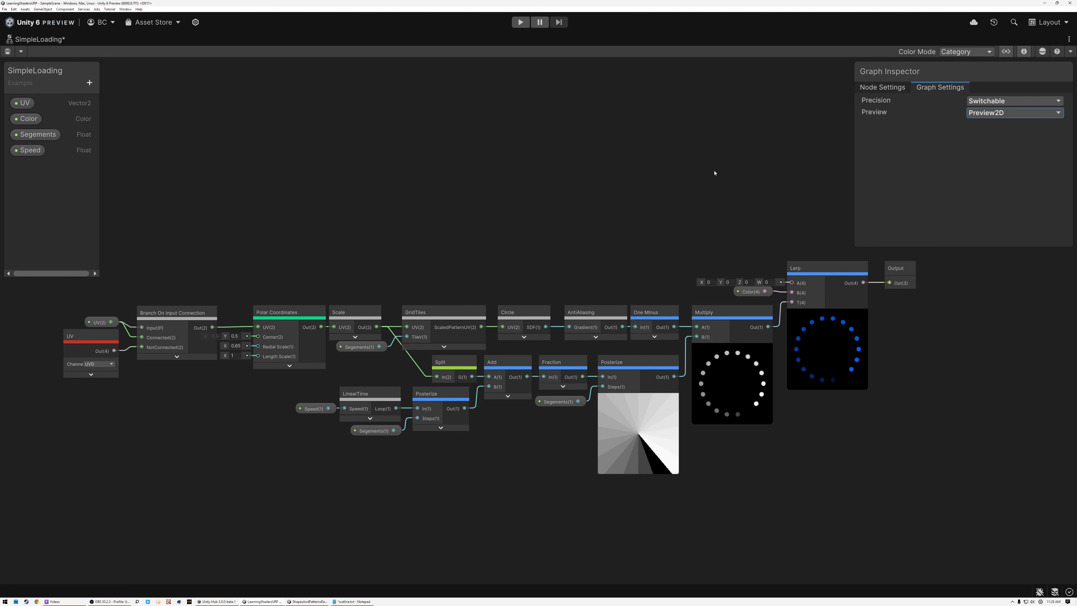
click(7, 51)
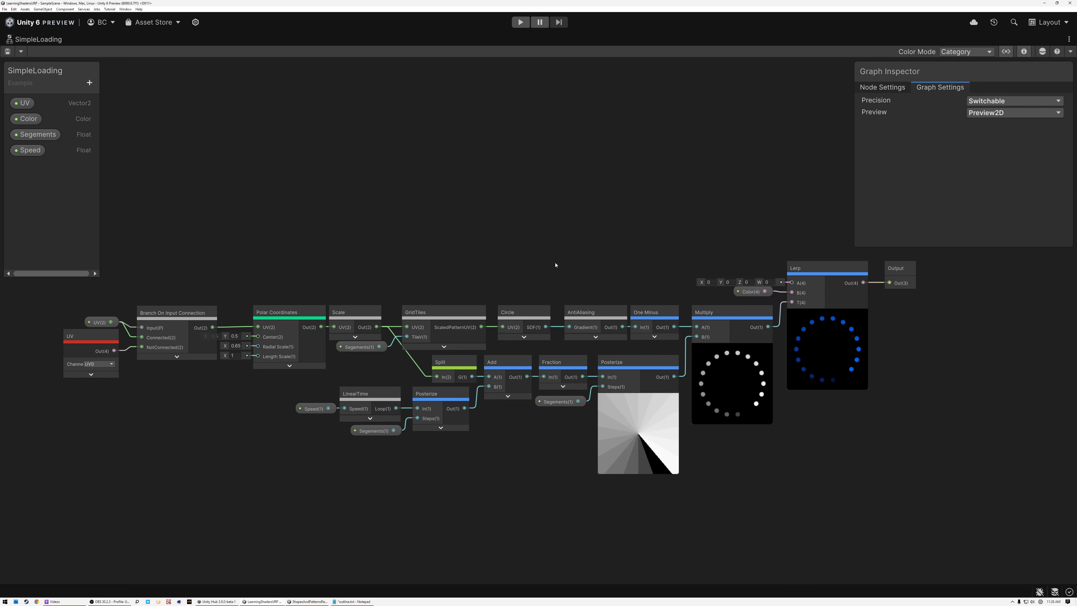
middle_drag(613, 263, 366, 233)
scroll(601, 320, up, 4)
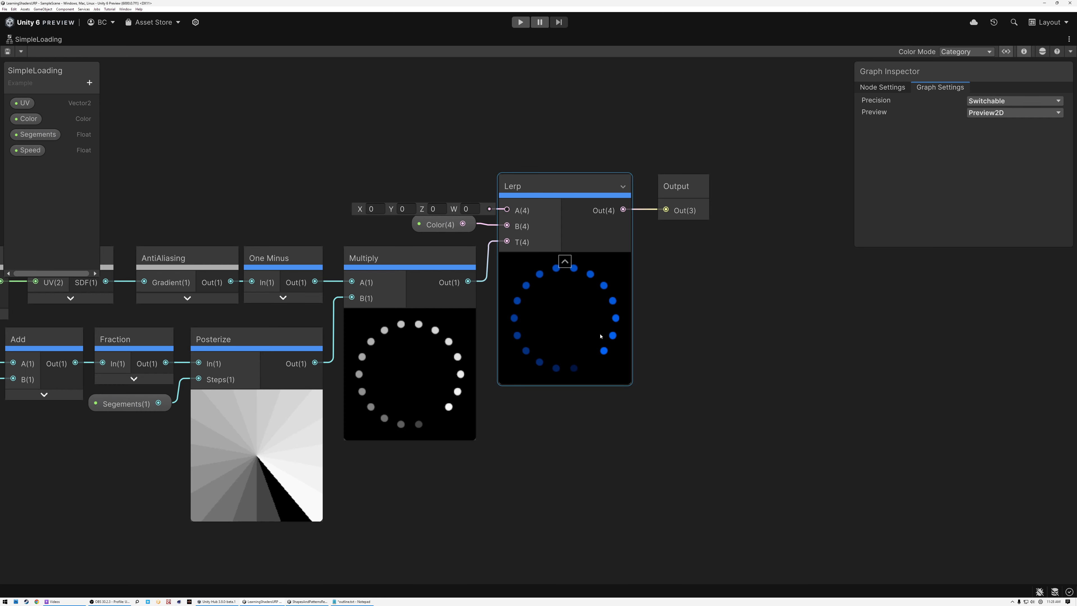
scroll(561, 329, down, 3)
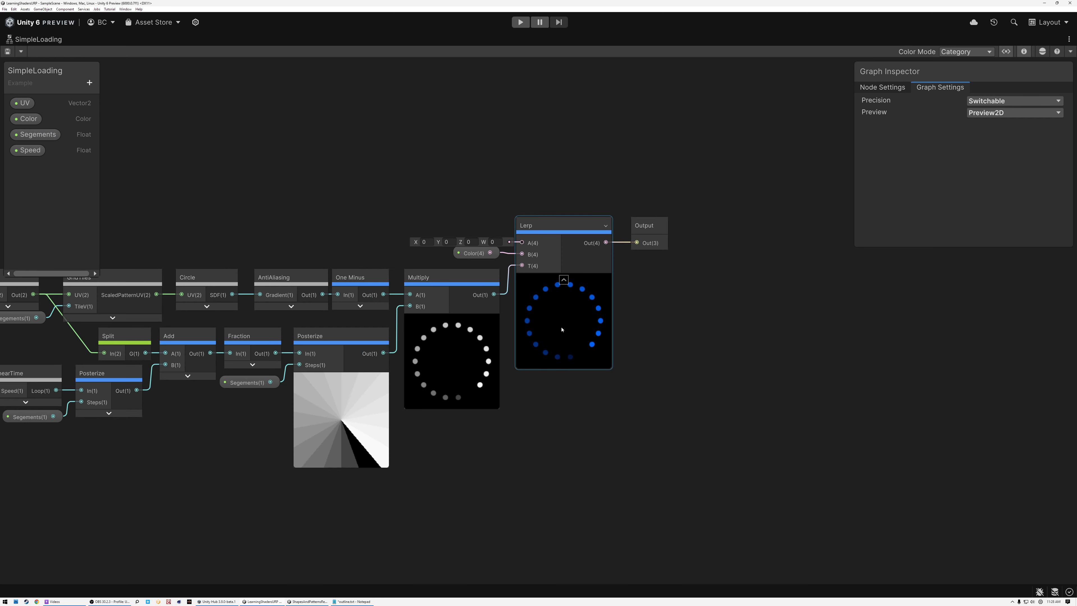
middle_drag(562, 329, 793, 329)
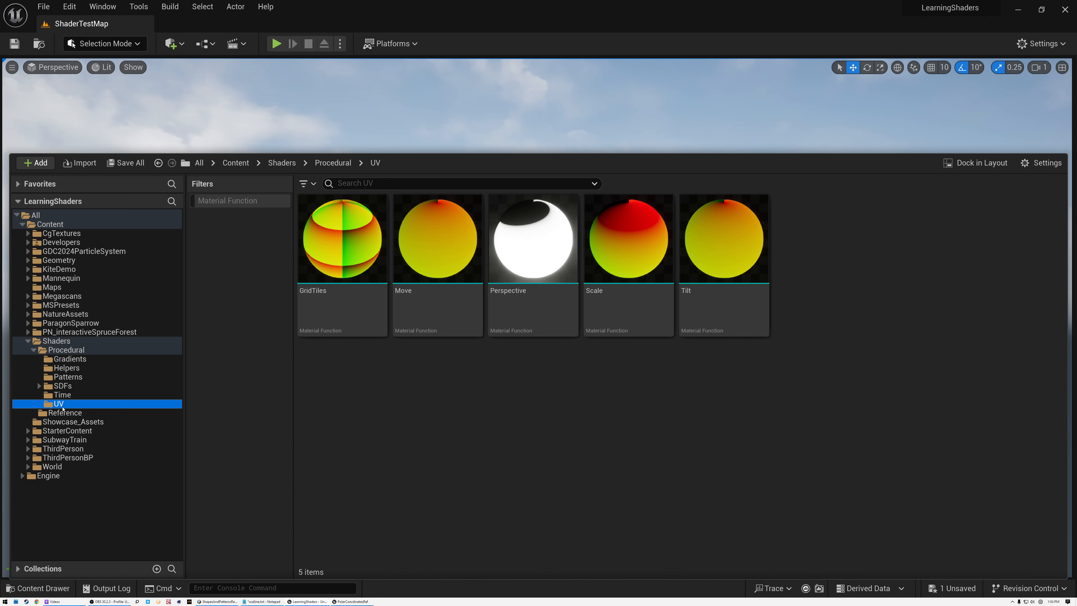
- In Unreal Editor, create a material function named PolarCoordinates in the Shaders/Procedural/UV folder and open it for editing
right_click(505, 392)
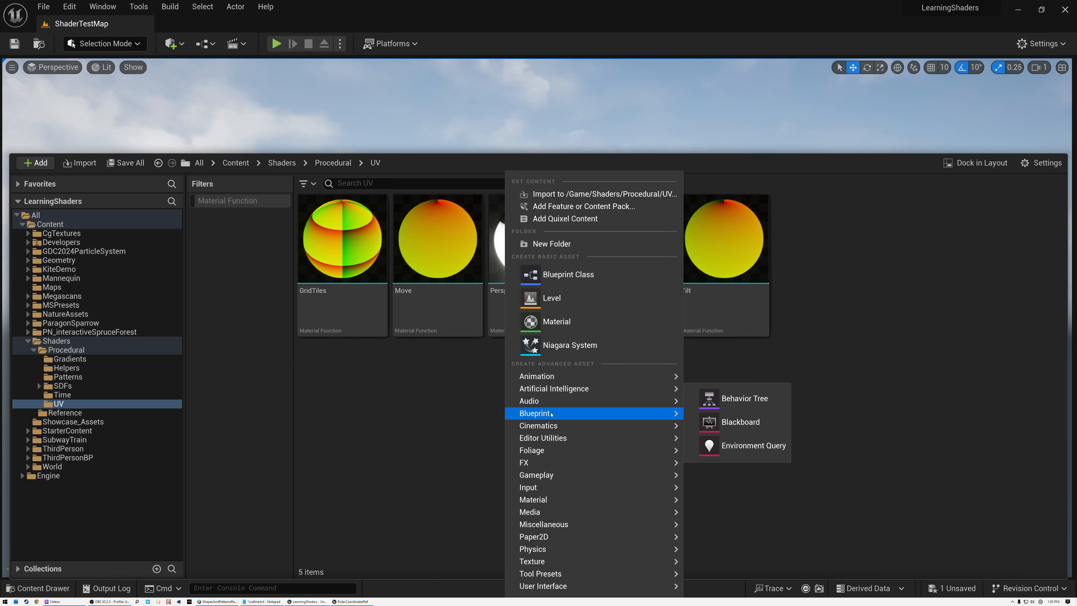
mouse_move(593, 500)
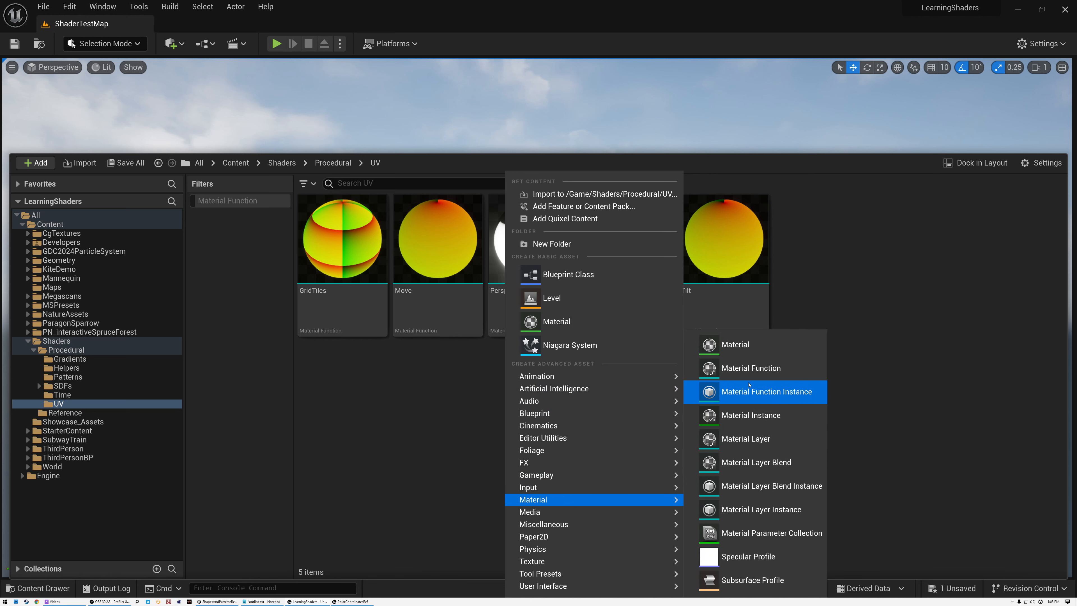
click(725, 367)
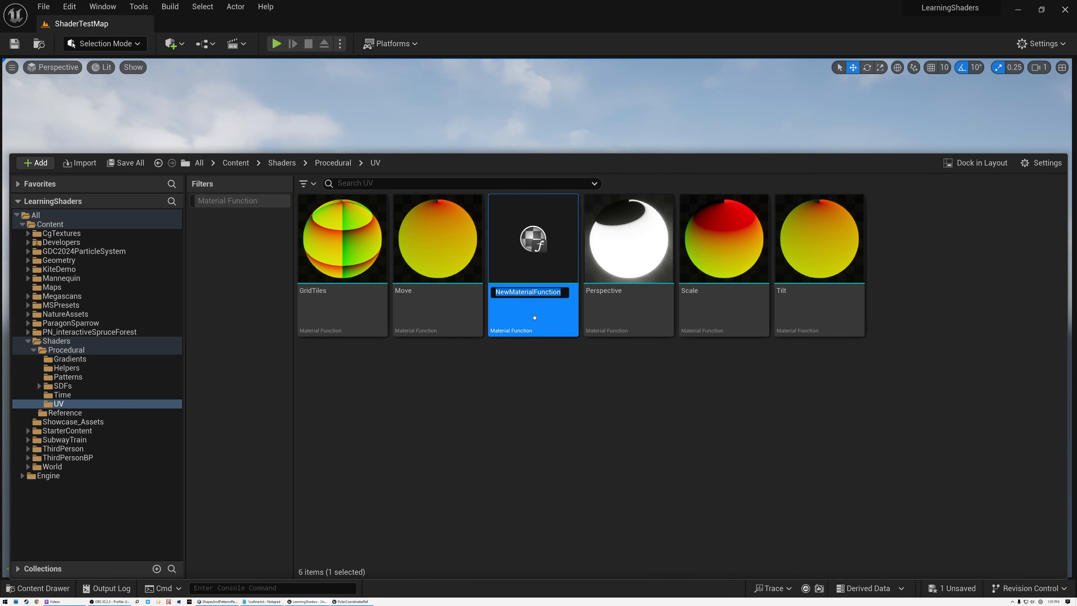
text(Polar)
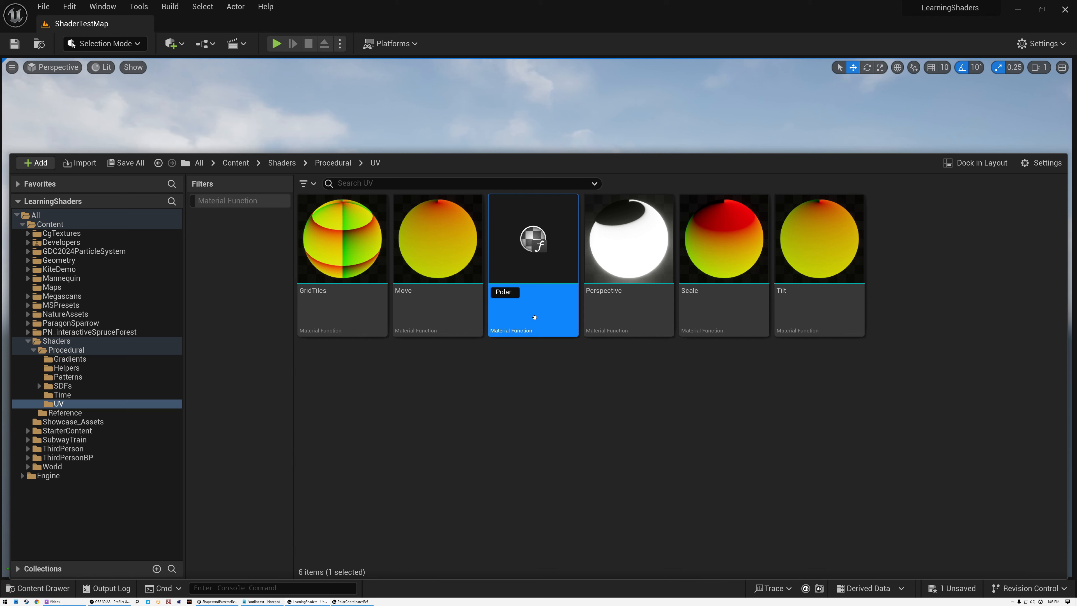
text(Coordinates)
key(Return)
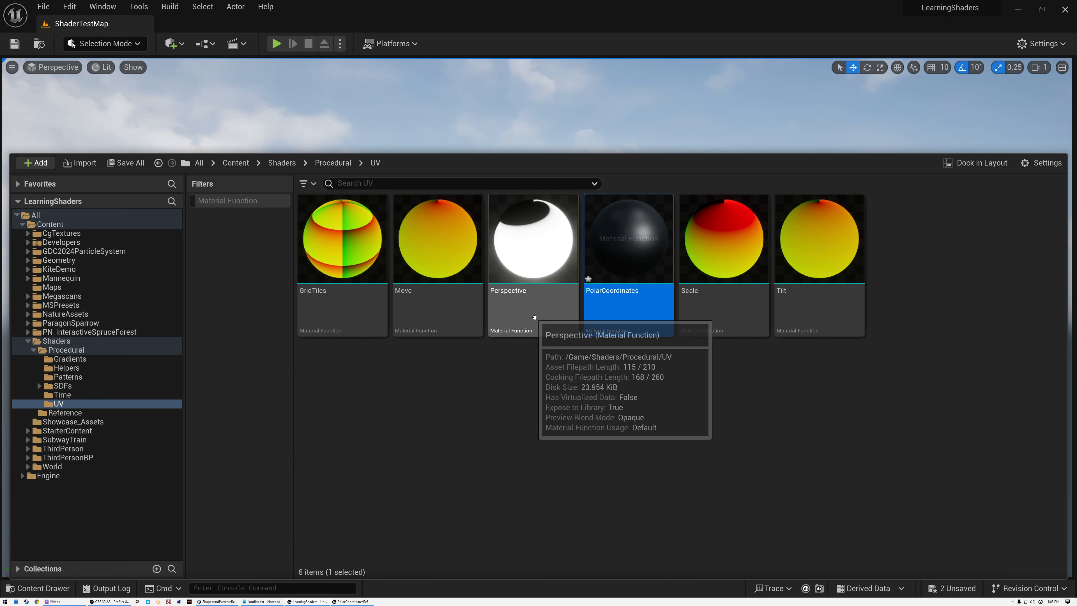
double_click(630, 255)
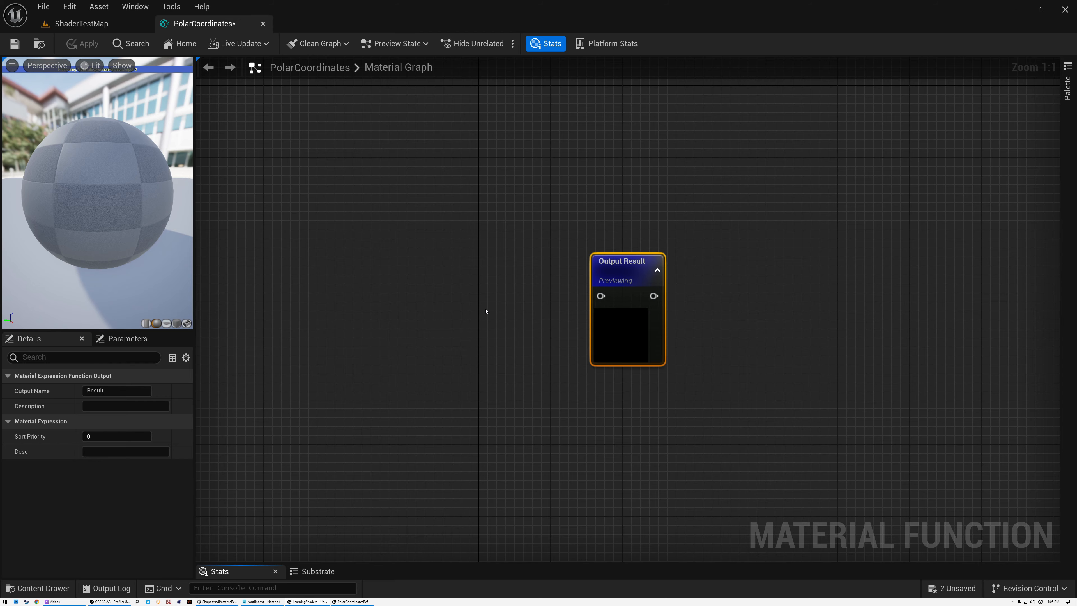
scroll(486, 311, up, 3)
right_drag(486, 308, 622, 303)
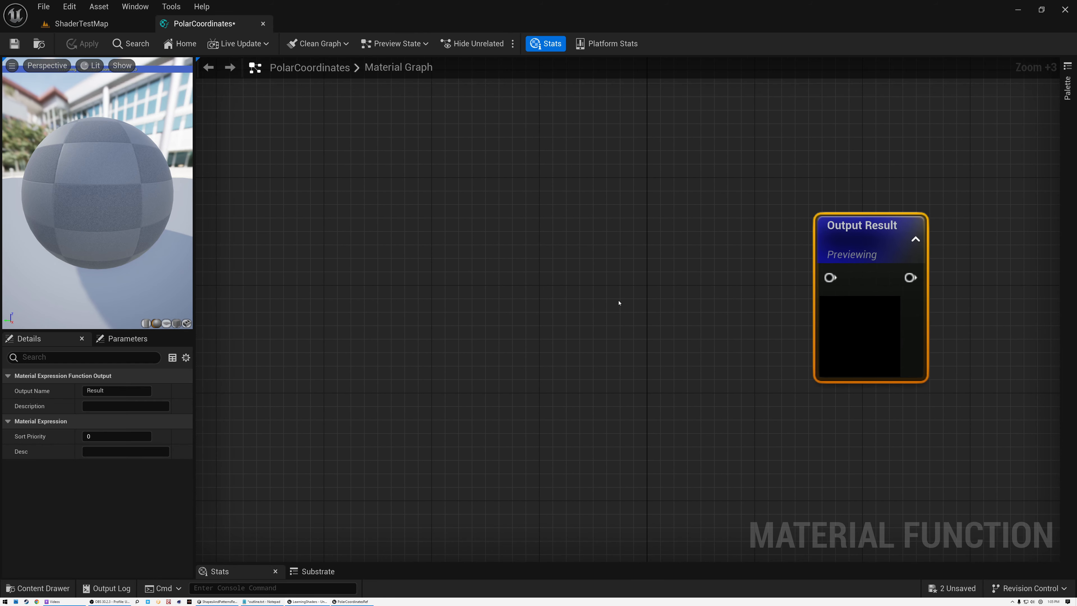
- Add a function input node to the material function graph and name it UV
right_click(331, 235)
text(inpu)
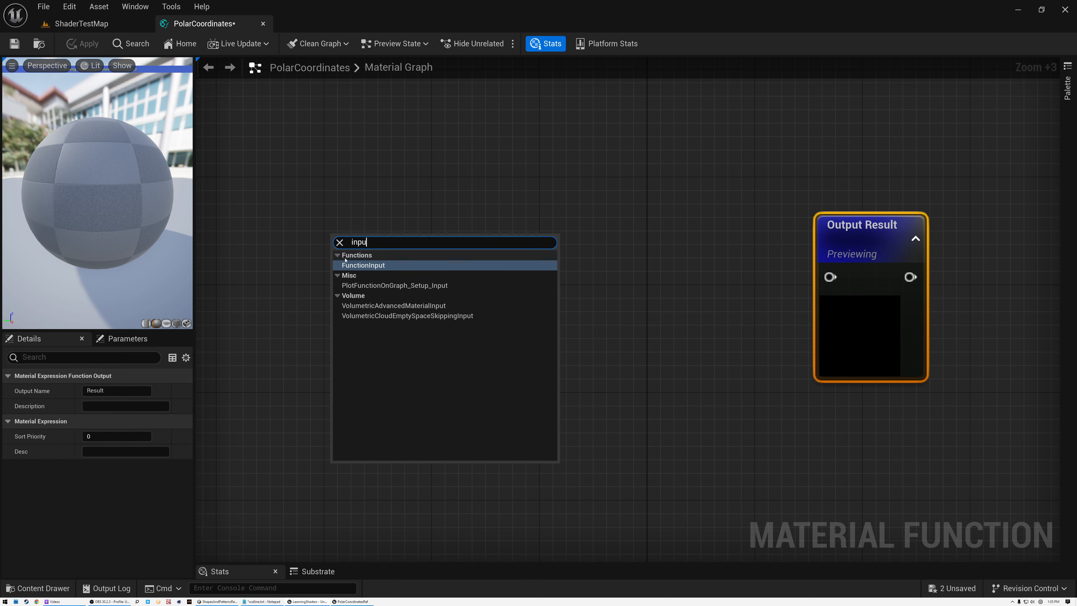
click(367, 268)
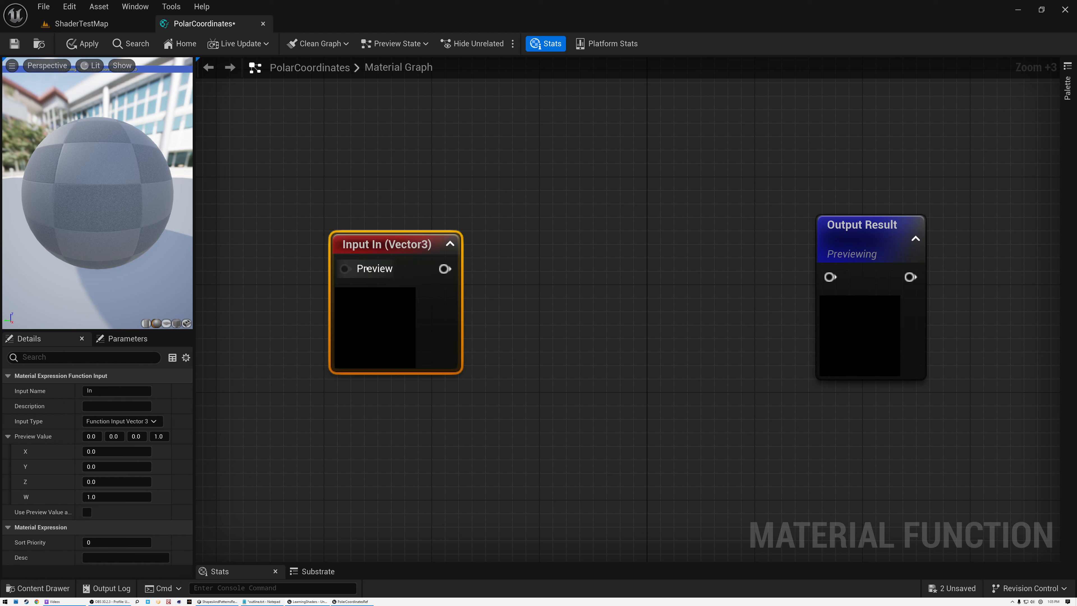
click(114, 389)
text(UV)
key(Return)
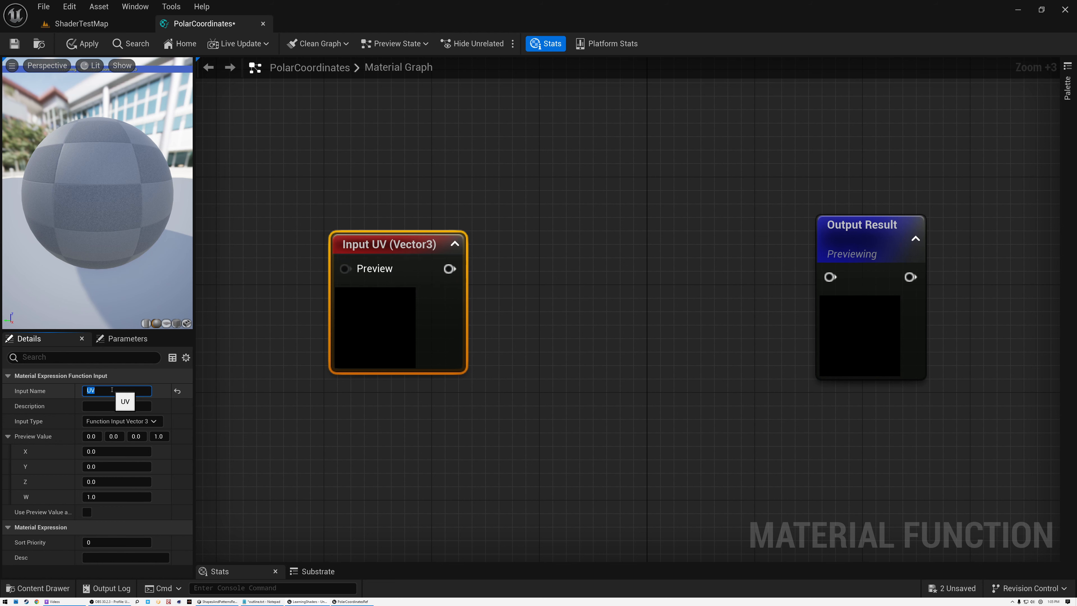
- Set the UV input's type to Function Input Vector 2 and enable using its preview value as default
click(140, 421)
click(123, 446)
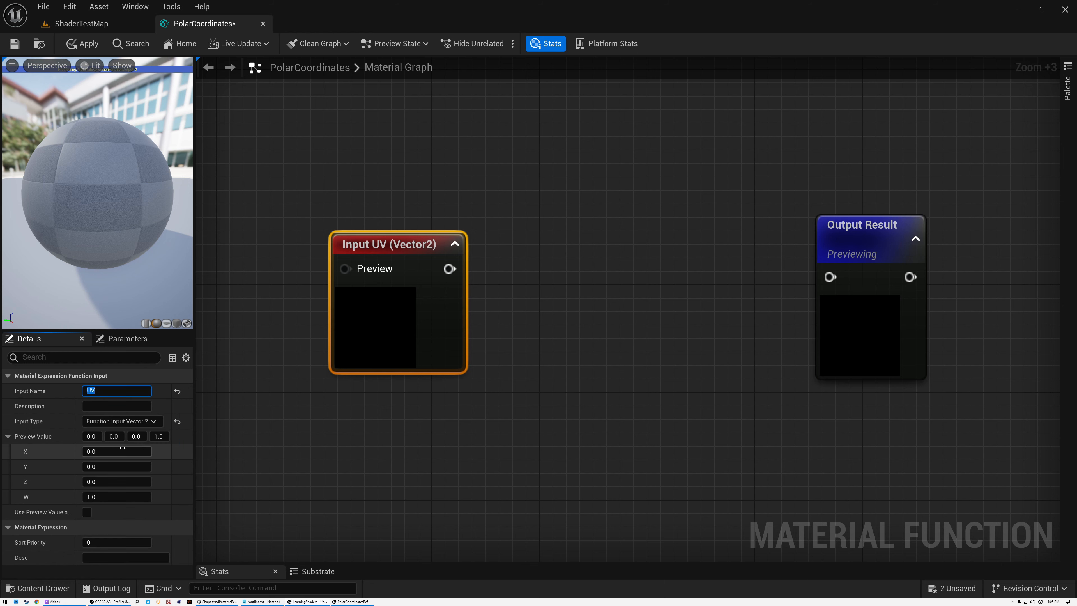
click(87, 512)
- Add a TexCoord node, connect it to the UV input's Preview pin, and arrange the two nodes side by side
drag(402, 242, 530, 227)
right_click(324, 236)
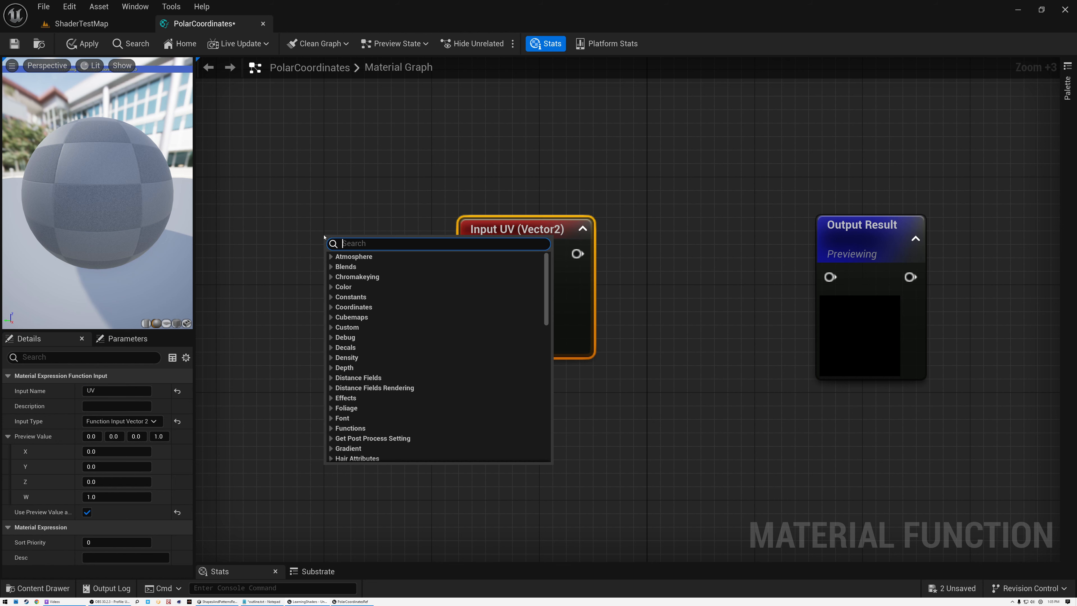
text(tex)
click(360, 316)
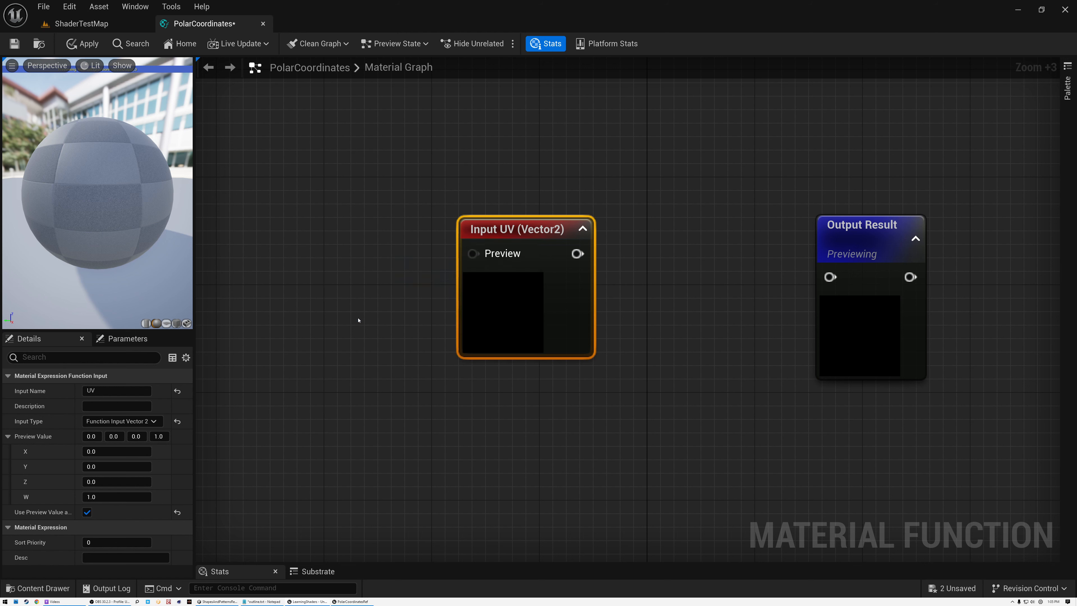
drag(408, 250, 312, 233)
drag(370, 254, 439, 231)
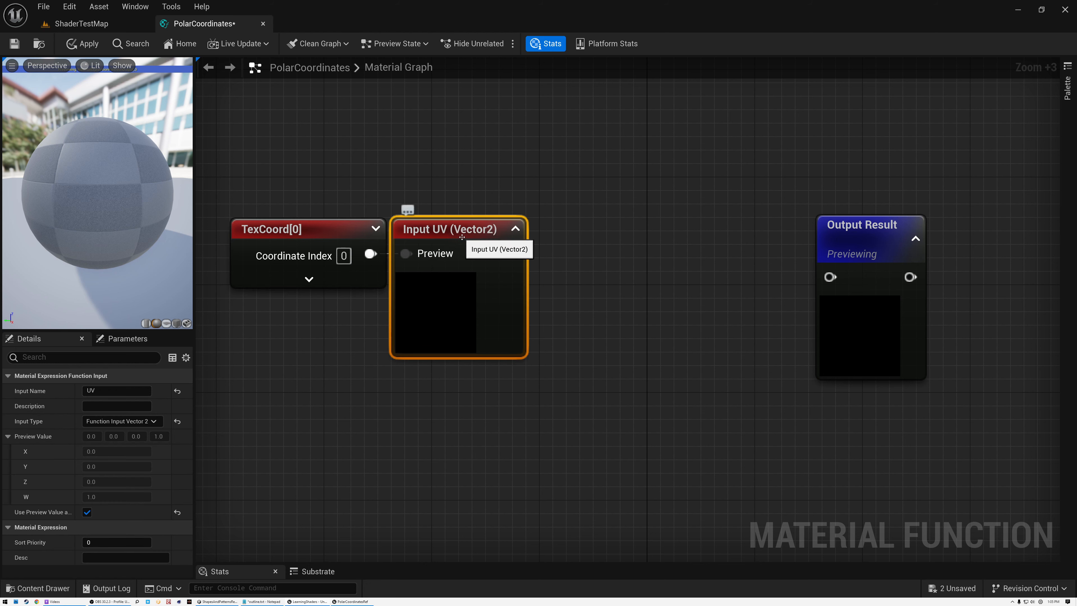
drag(342, 229, 327, 228)
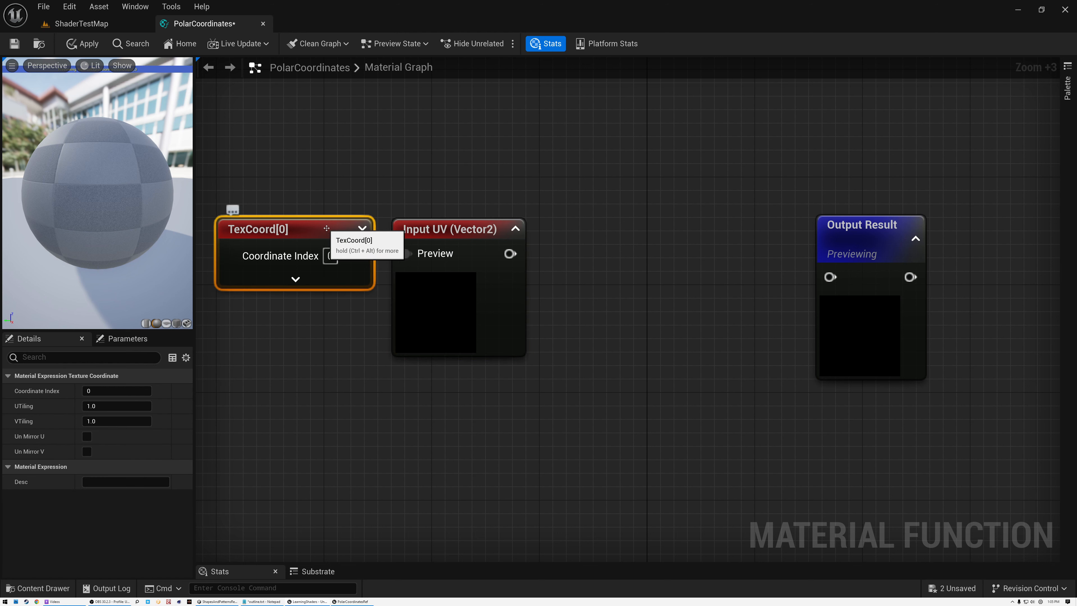
click(439, 229)
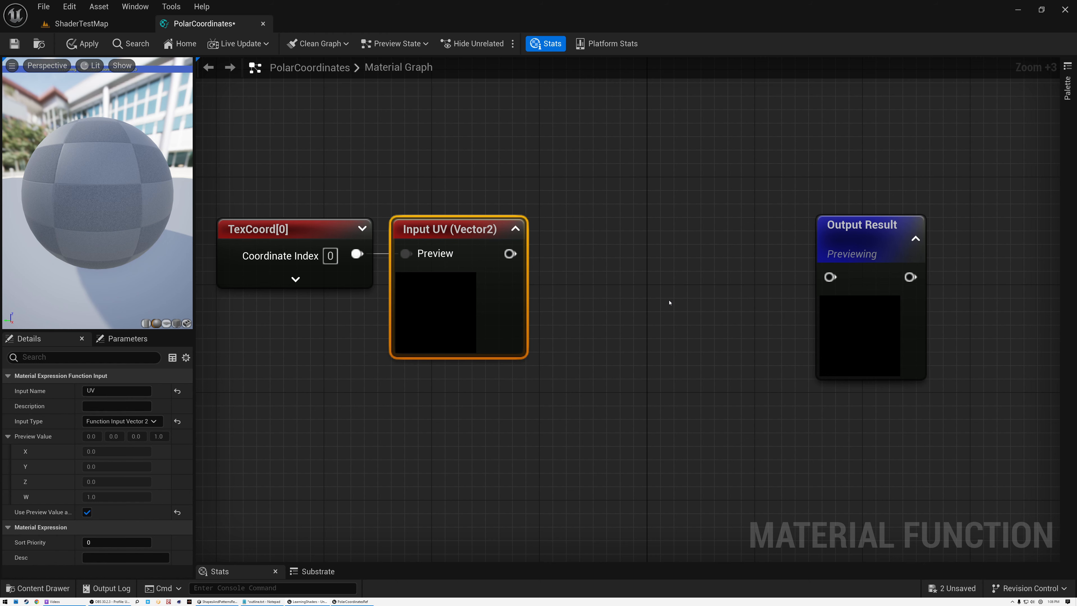
right_drag(574, 224, 607, 289)
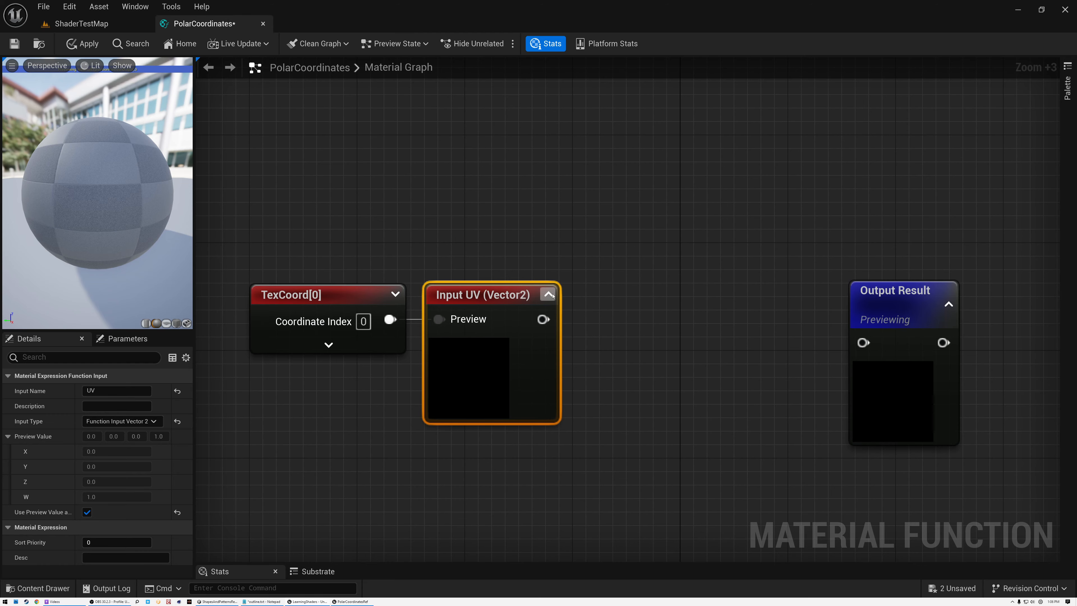
click(233, 44)
click(233, 44)
click(232, 44)
click(575, 320)
drag(543, 319, 629, 310)
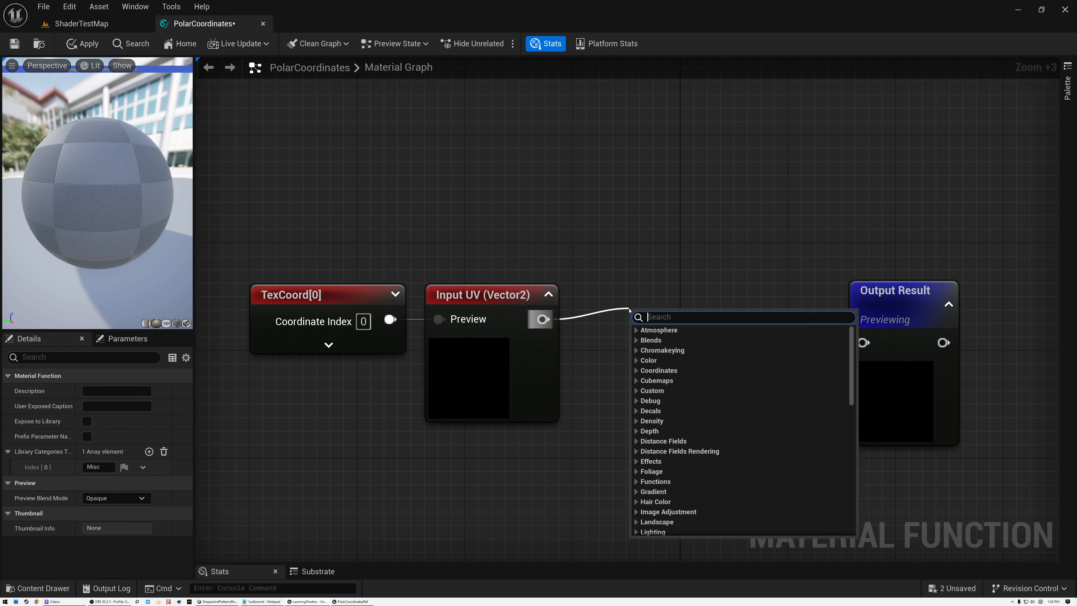
key(Escape)
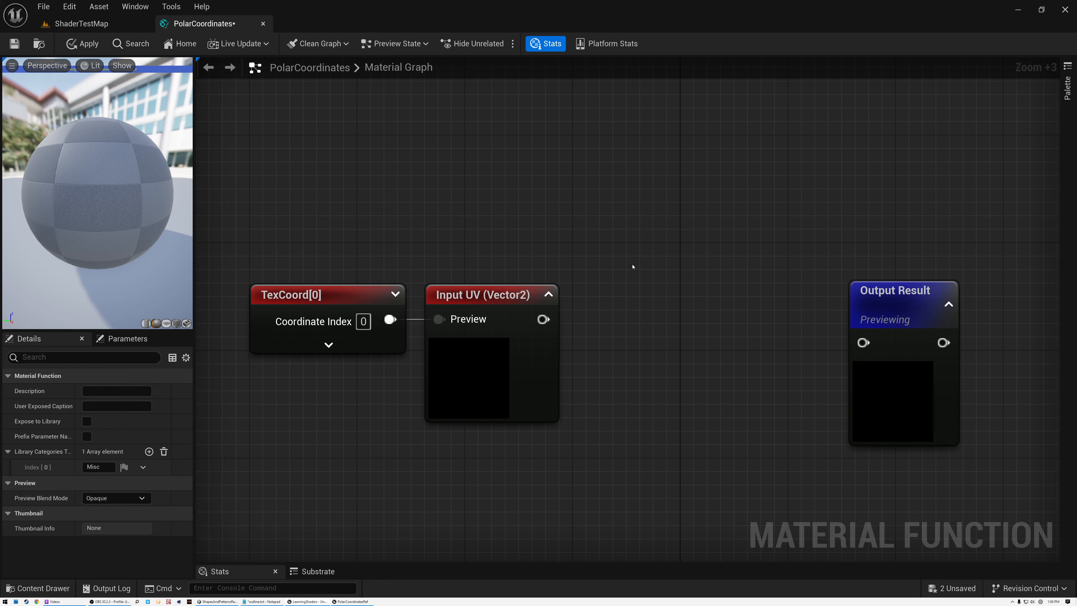
- Add a Subtract node beside the UV input with A set to 0.5 and connect the UV output to B
right_click(632, 267)
text(sub)
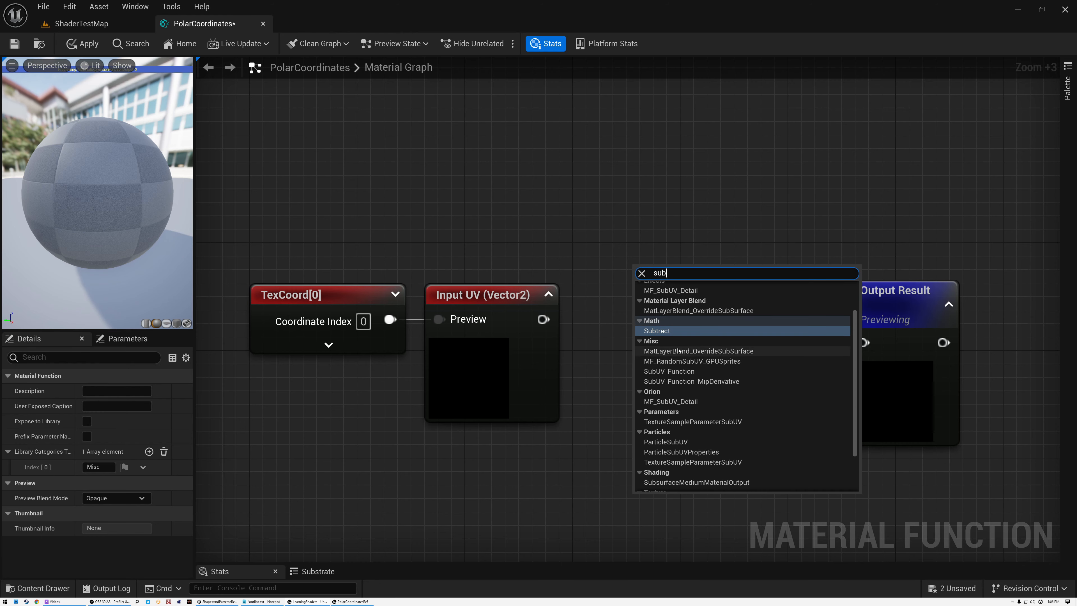
click(669, 330)
click(687, 302)
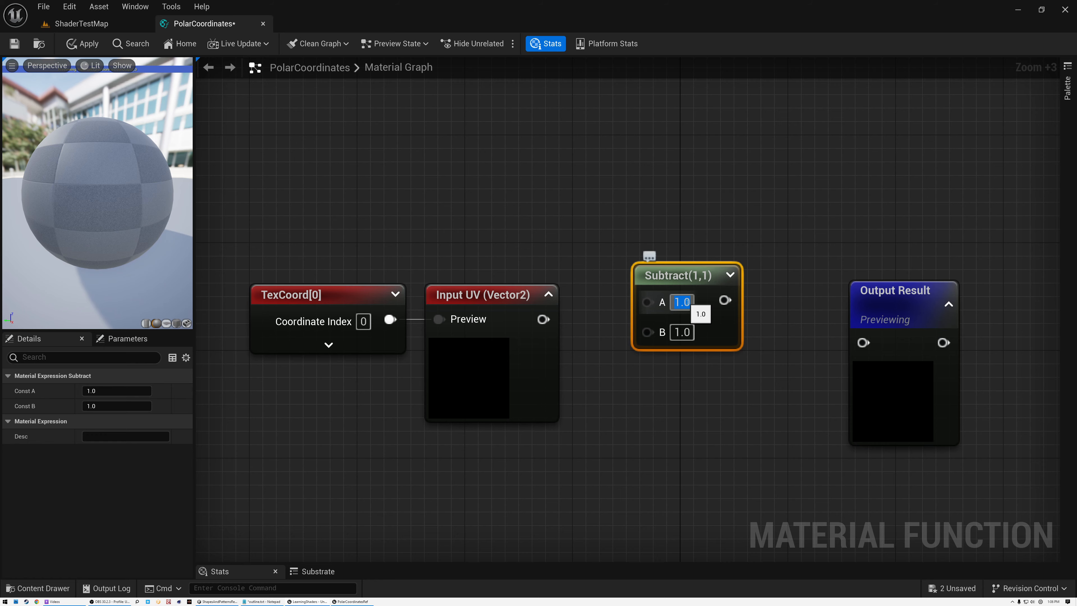
text(0.5)
key(Return)
drag(562, 327, 647, 331)
drag(702, 281, 641, 272)
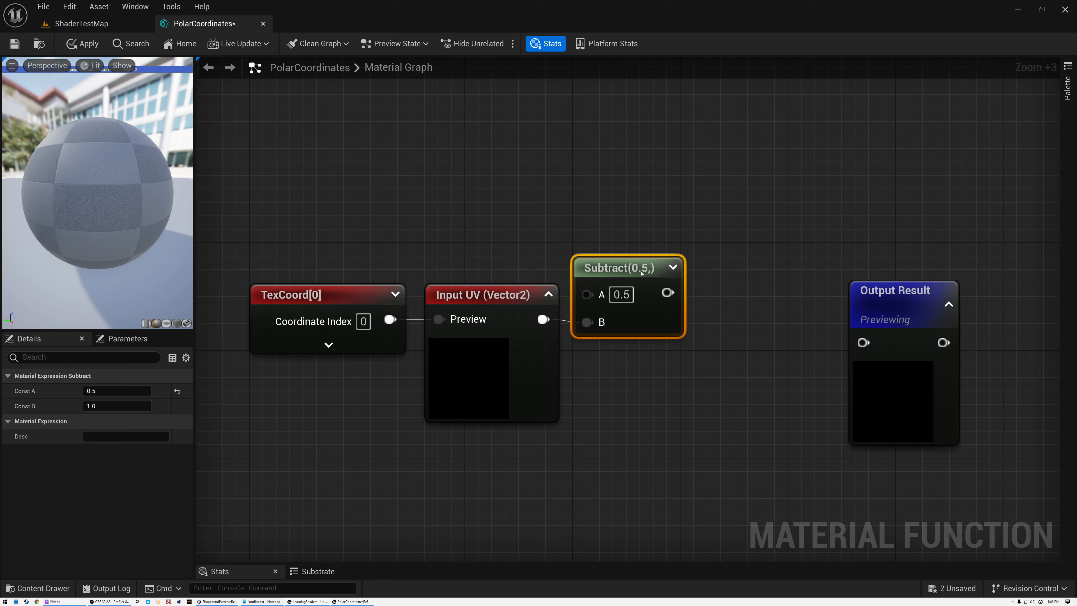
- Expand the Subtract node's preview and examine it up close
click(672, 266)
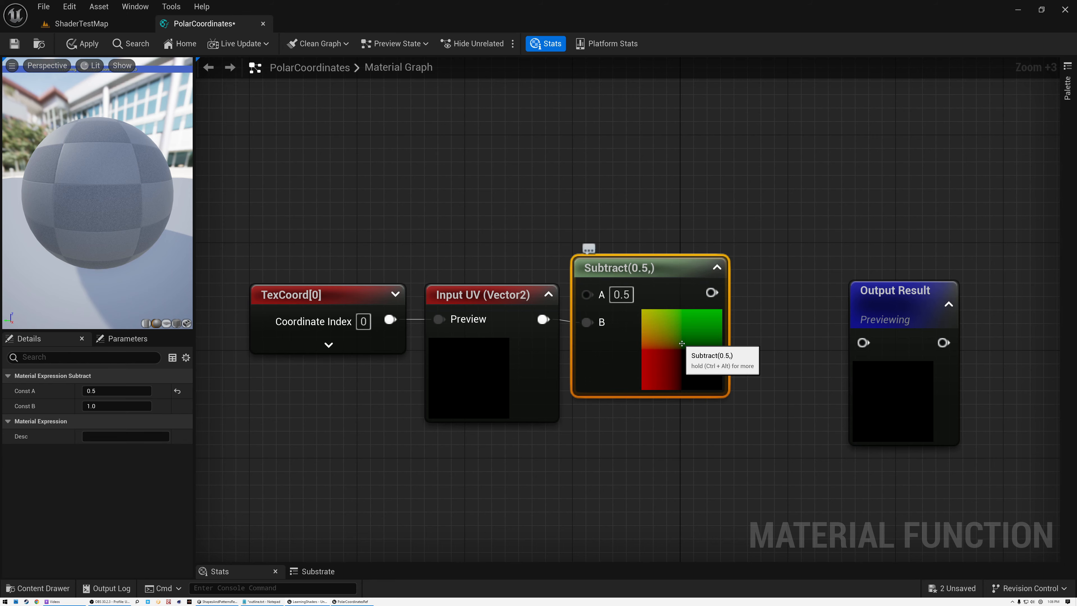
scroll(680, 346, up, 1)
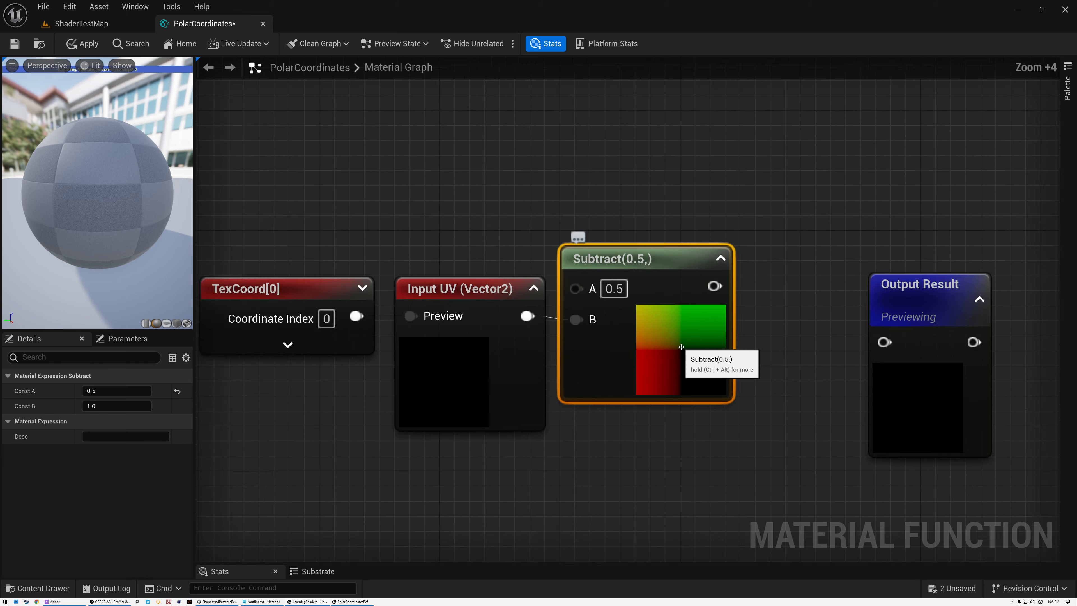
scroll(681, 347, up, 3)
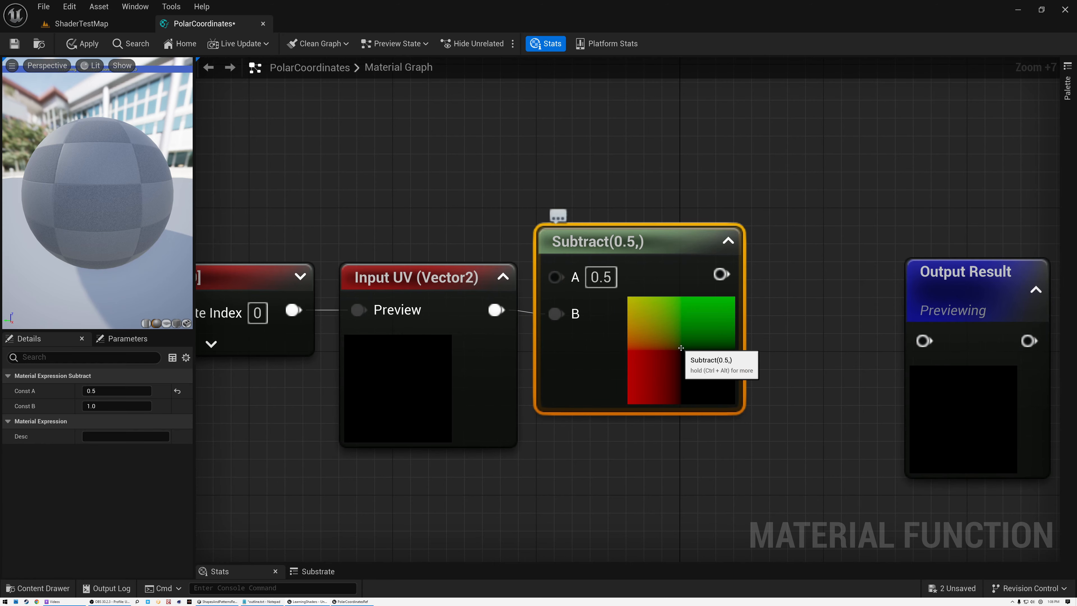
scroll(681, 347, down, 4)
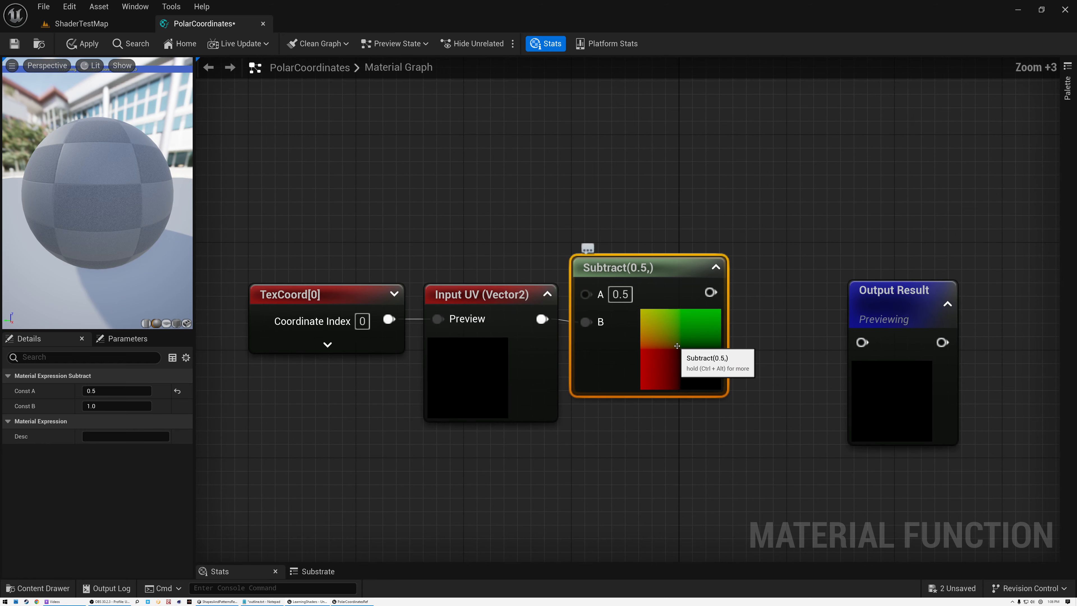
- Move the TexCoord, UV input and Subtract nodes together farther away from the Output Result node
scroll(677, 346, down, 2)
drag(387, 234, 648, 353)
drag(661, 360, 436, 349)
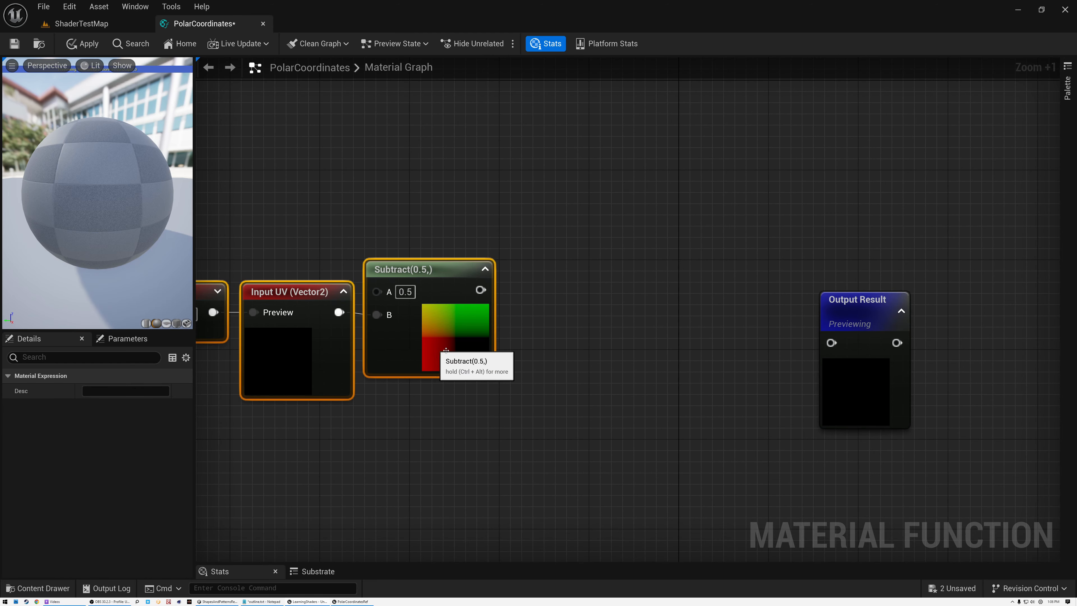
right_drag(597, 346, 716, 339)
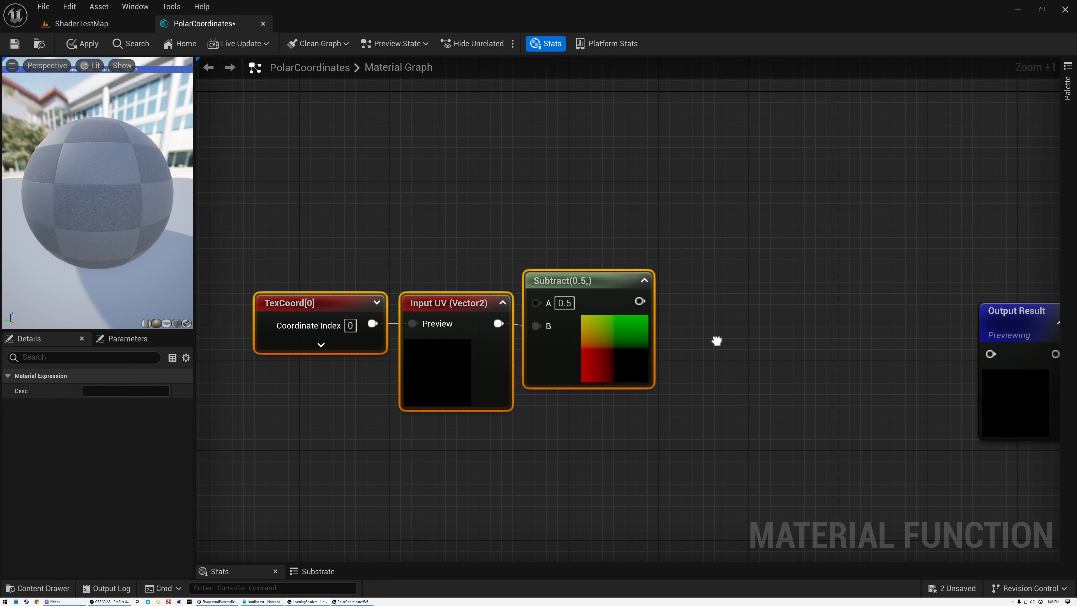
click(492, 209)
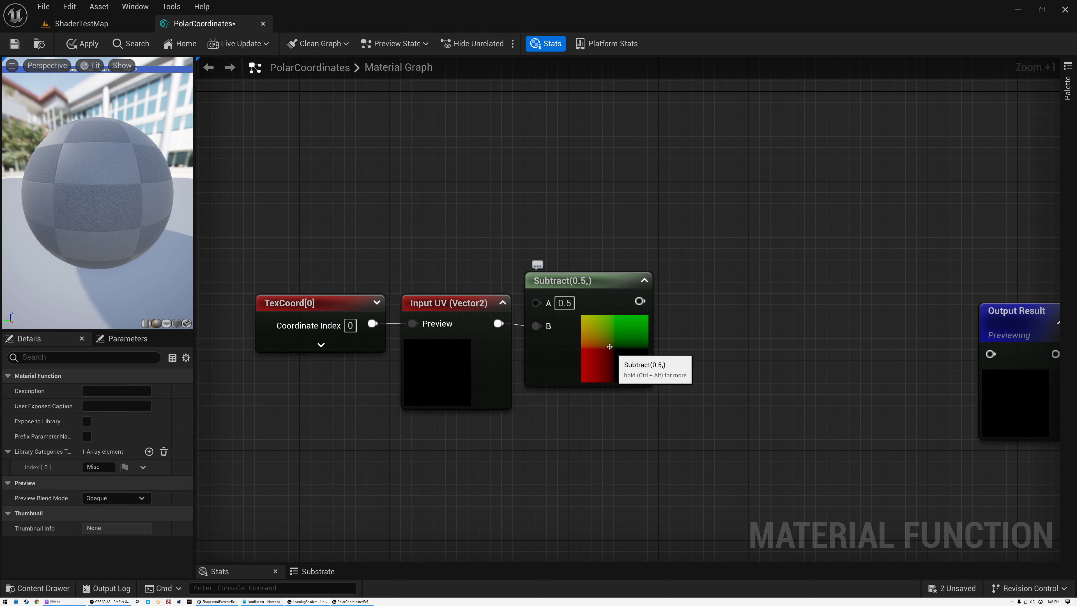
- Add a Length node fed by the Subtract output, place it just above and beside Subtract, and expand its preview
drag(640, 301, 737, 242)
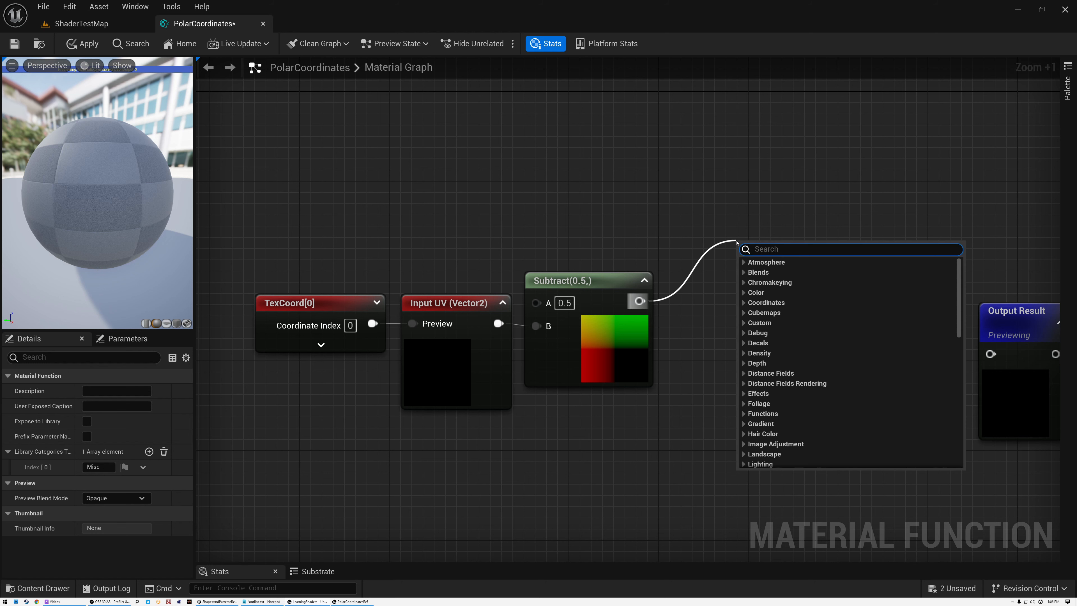
text(leng)
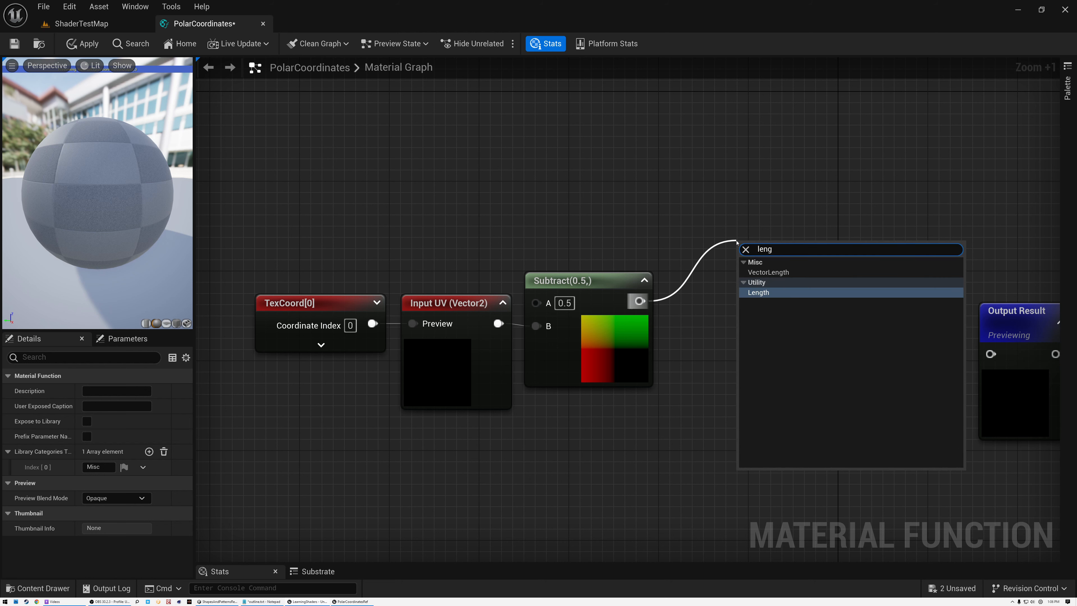
click(759, 292)
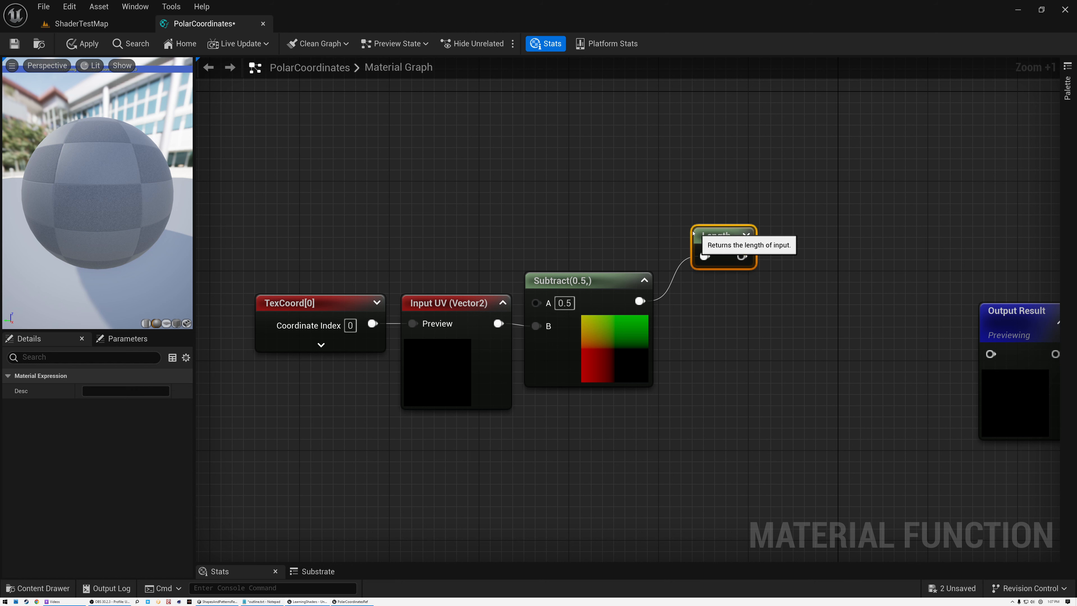
drag(698, 235, 676, 224)
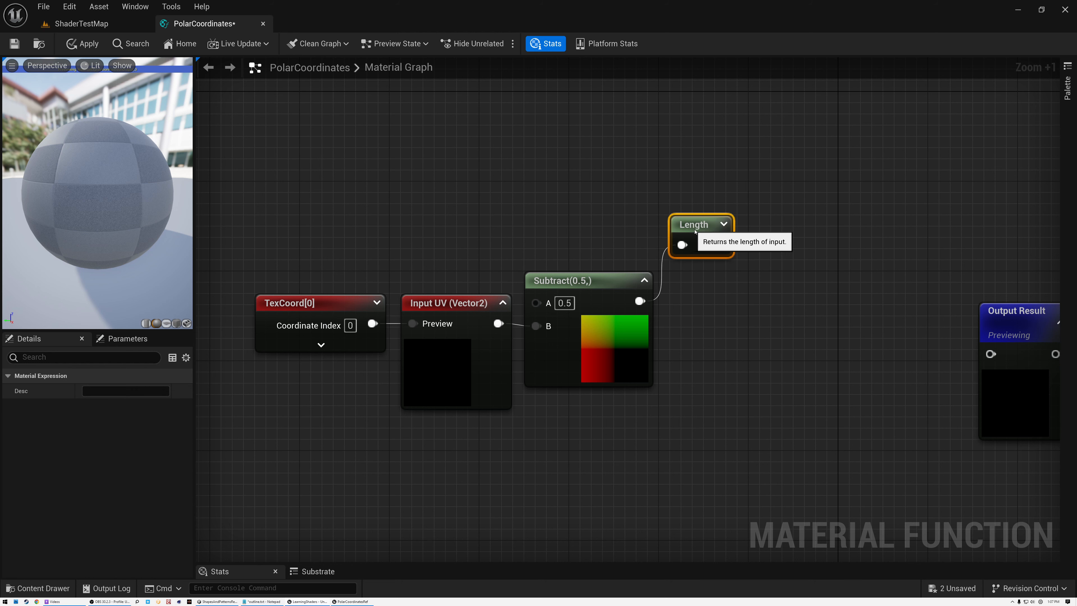
click(723, 225)
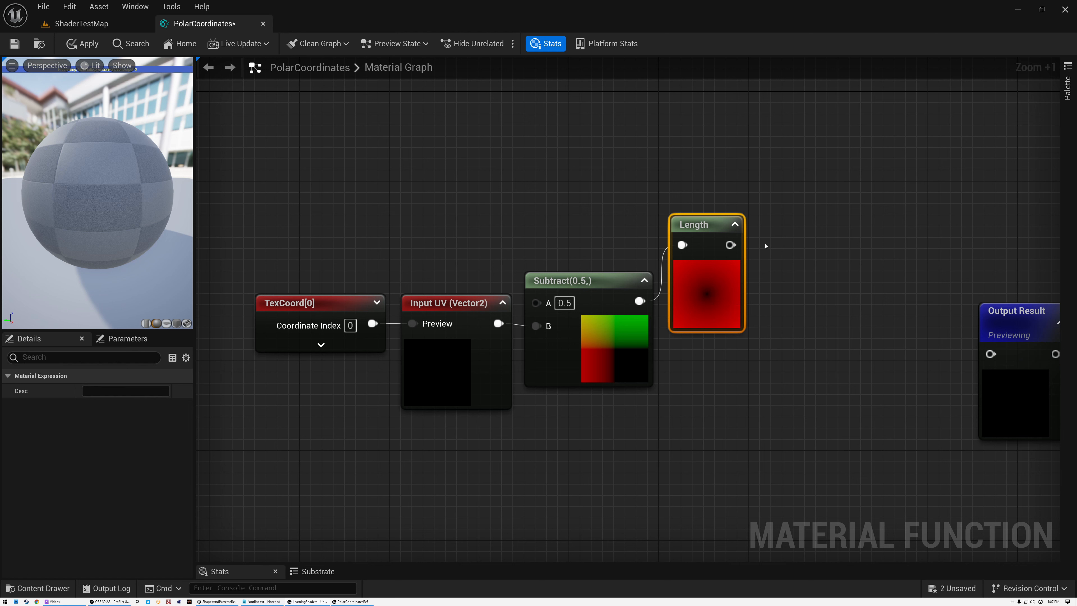
- Add a Multiply node with the Length output in A and B set to 2, aligned beside the Length node
drag(730, 245, 779, 250)
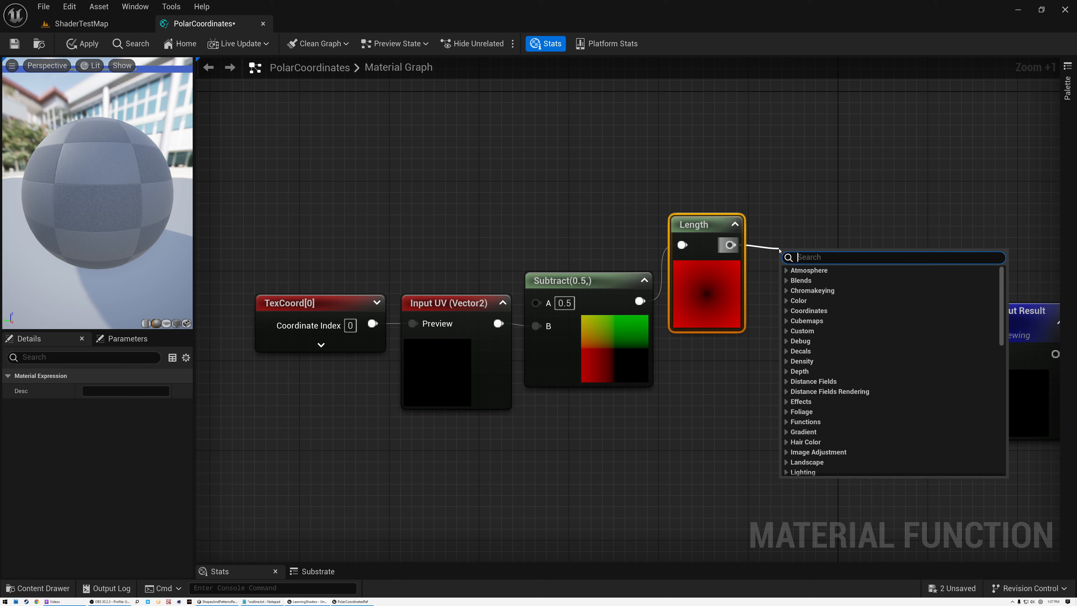
text(mult)
click(807, 329)
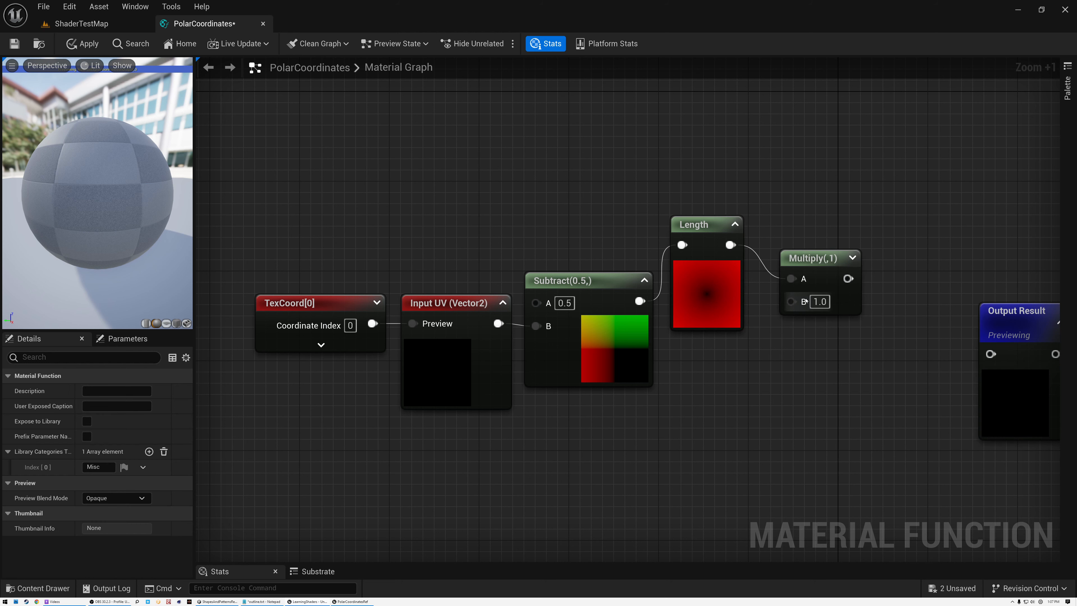
click(818, 301)
text(2)
drag(804, 256, 787, 224)
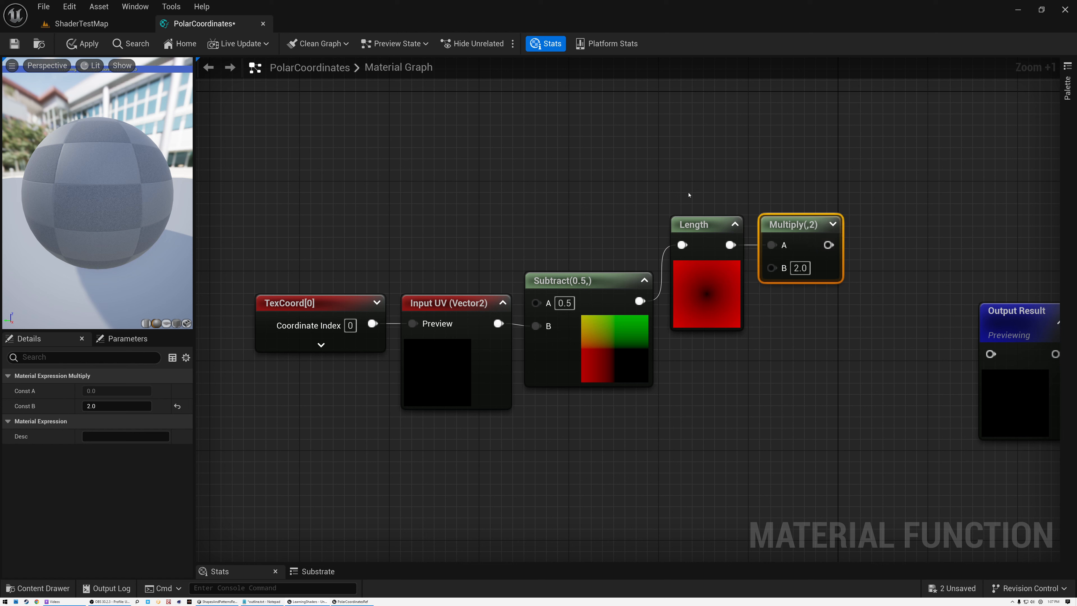
- Add a function input above the Length node, set its type to Function Input Scalar, and name it Radial Scale
right_click(702, 135)
text(input)
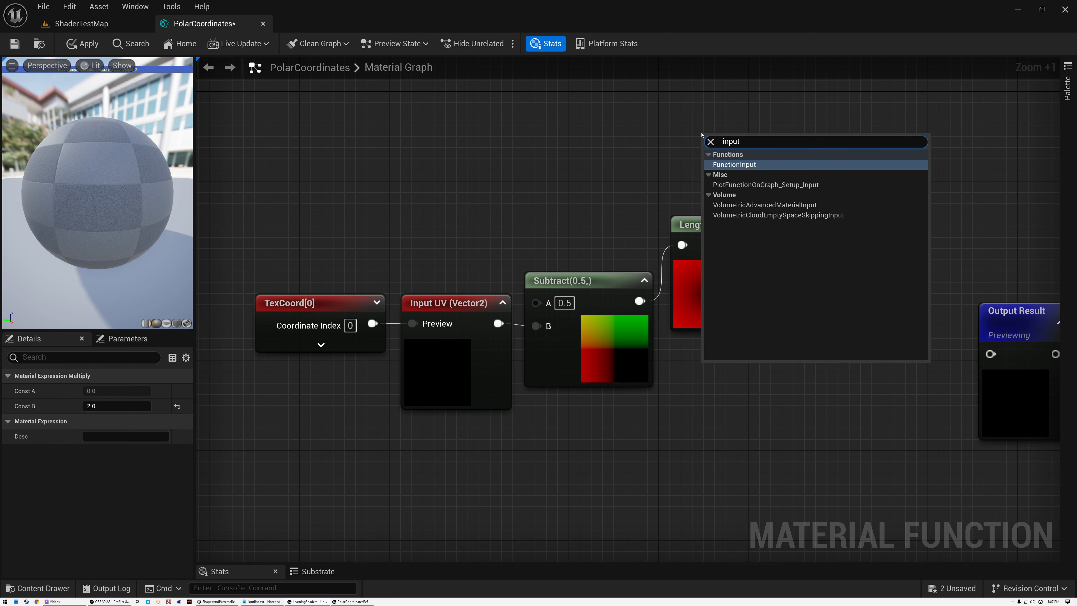
click(727, 165)
drag(741, 144, 732, 126)
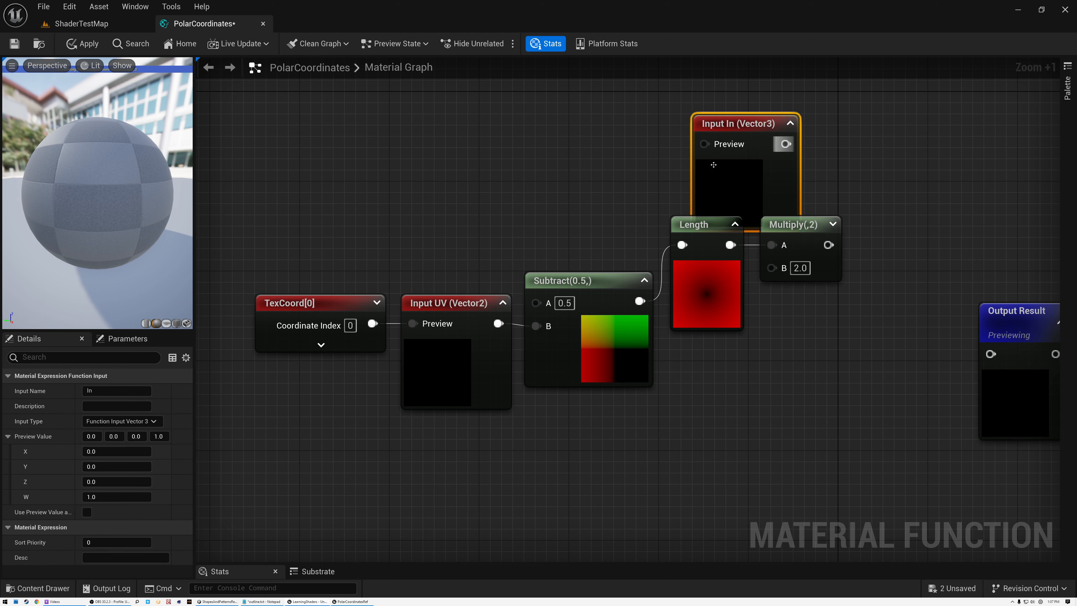
click(140, 420)
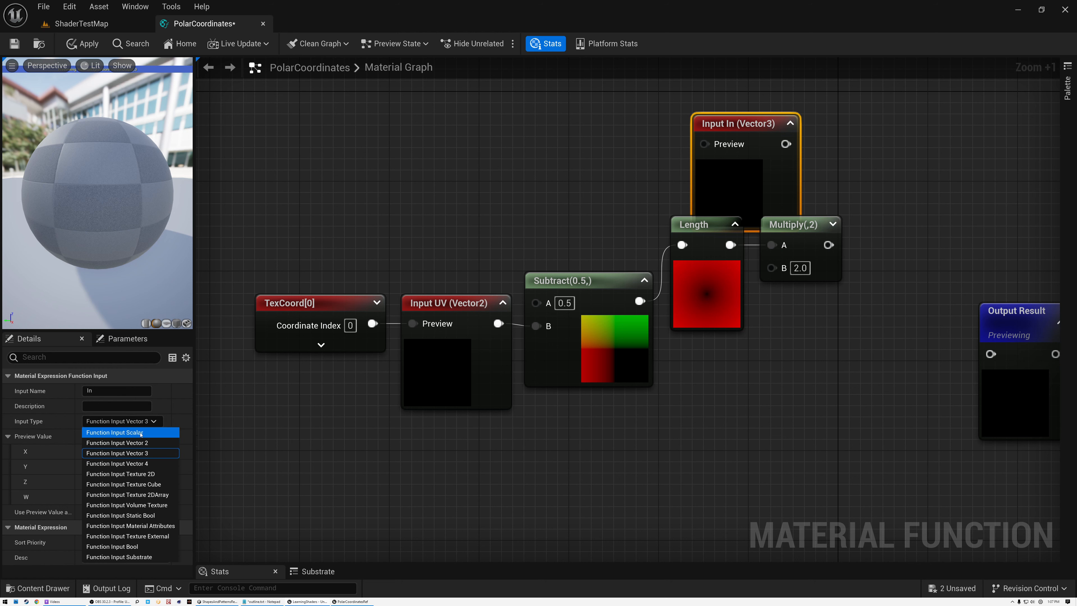
click(110, 431)
click(111, 390)
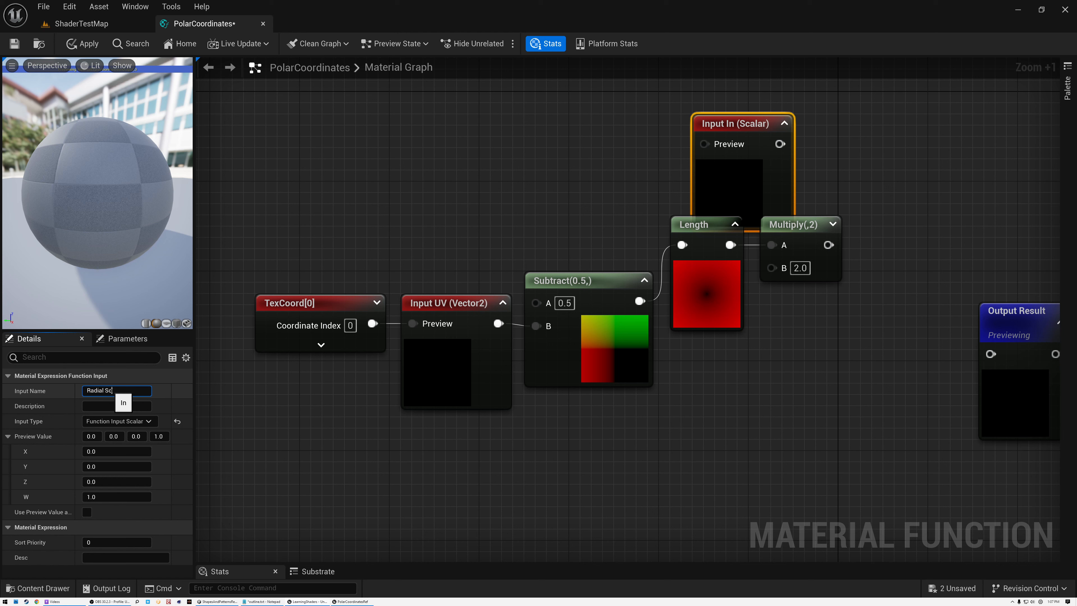
text(Radial Scale)
key(Return)
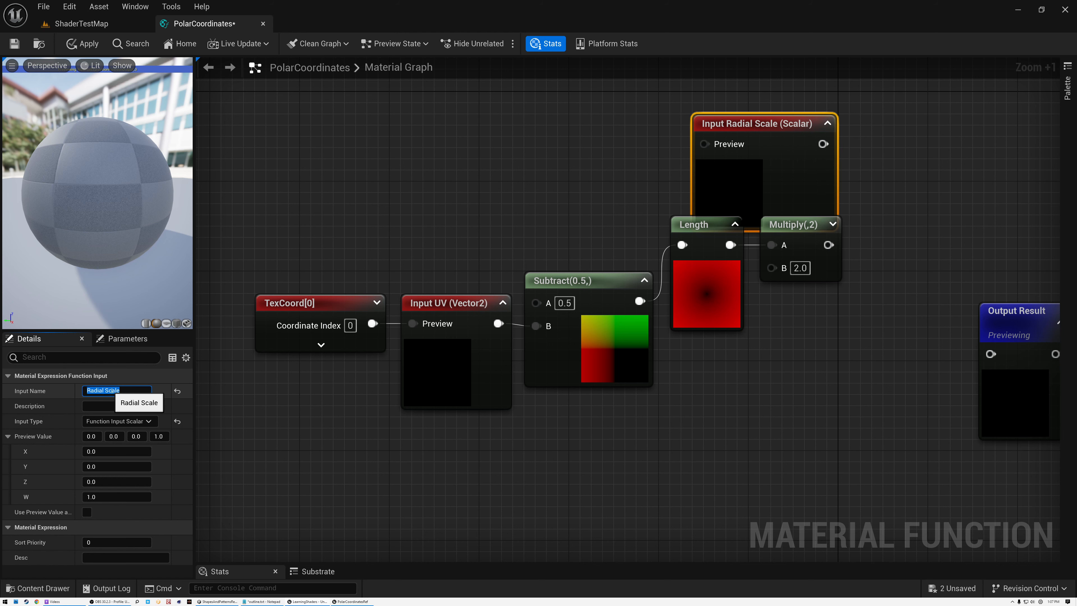
- Set the Radial Scale input's X preview value to 1, use the preview value as default, and collapse the node's preview
click(95, 436)
text(1)
key(Return)
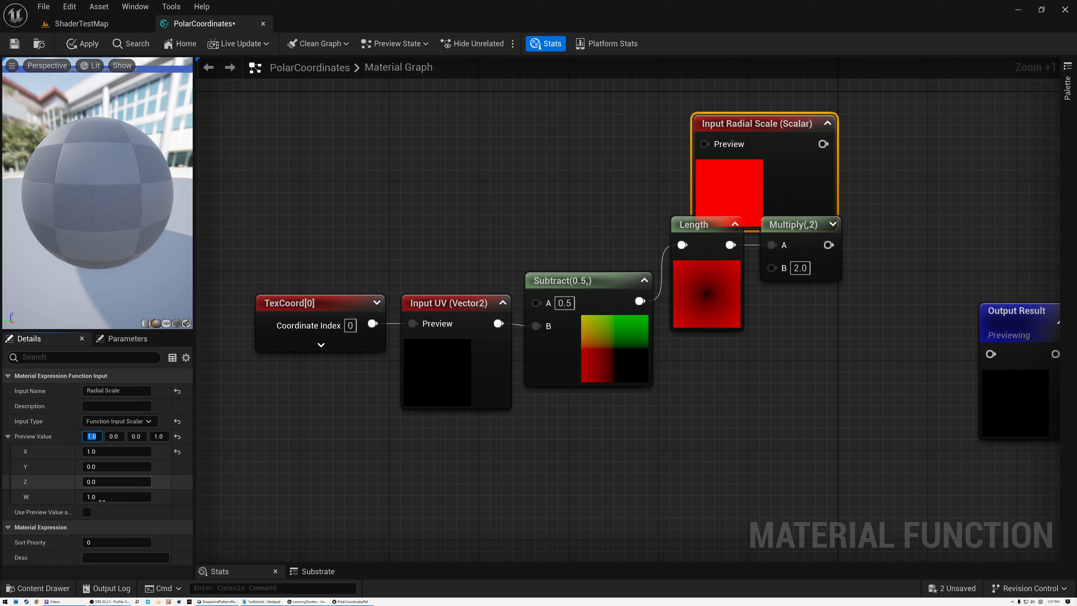
click(86, 512)
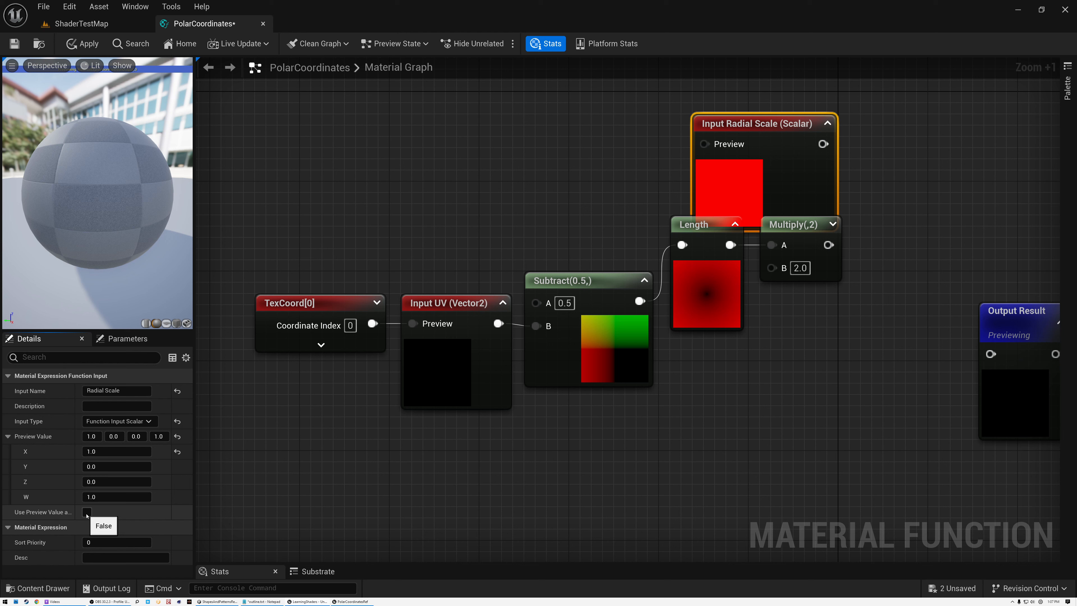
click(827, 123)
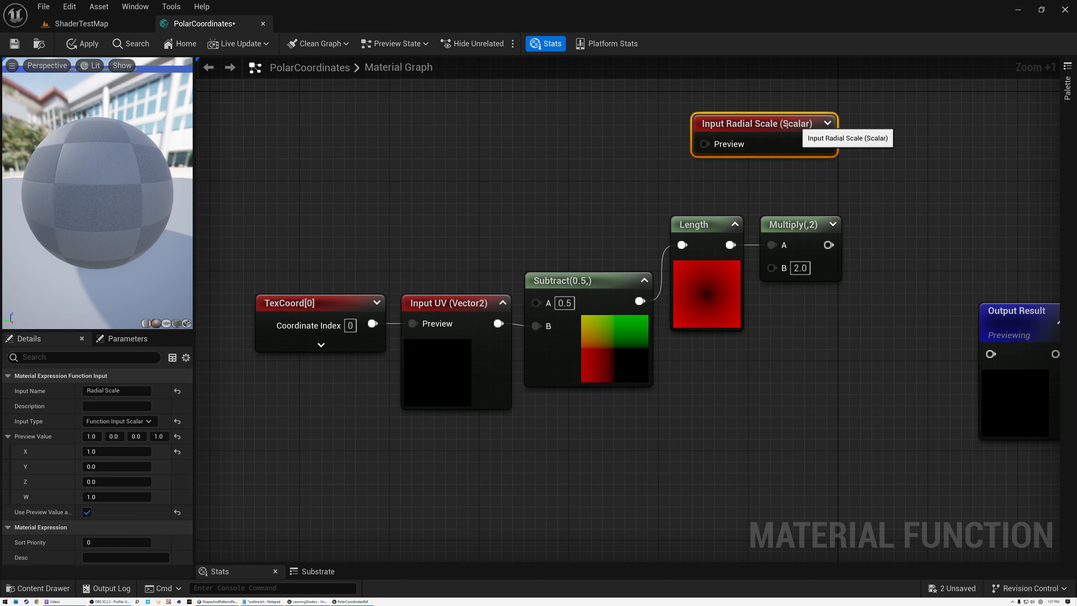
- Add a Multiply node with Radial Scale in A and the Multiply(,2) output in B, align it beside Multiply(,2), and expand its preview
drag(784, 133, 873, 222)
text(mul)
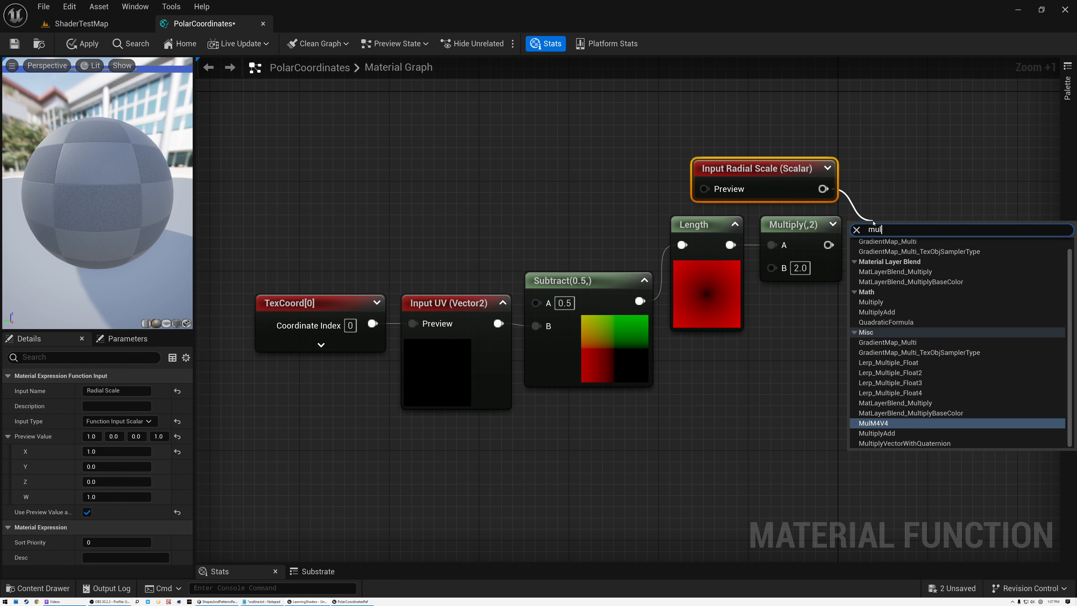
click(872, 303)
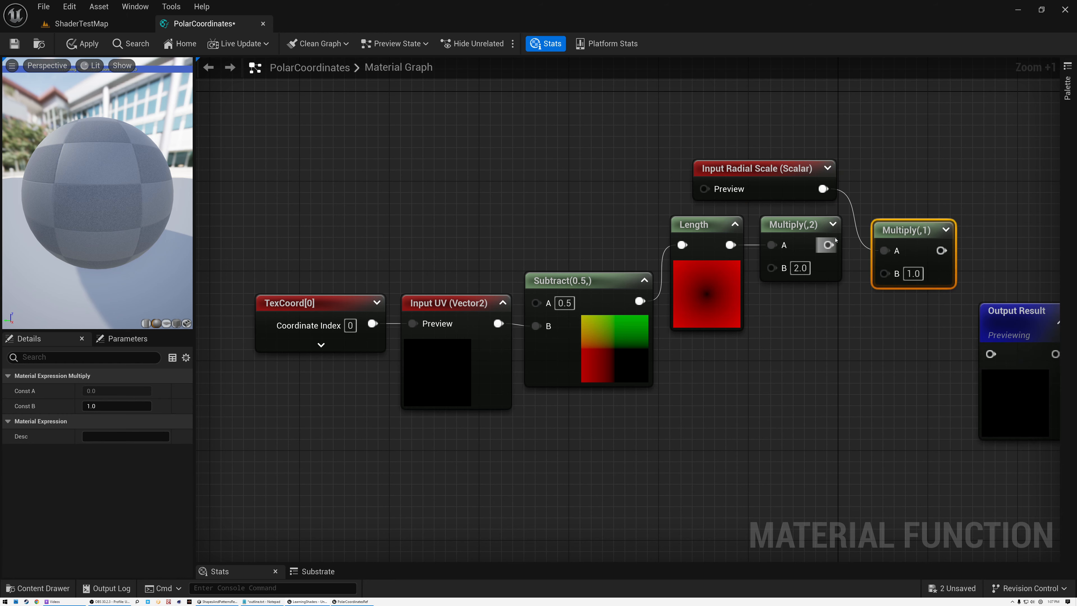
drag(828, 244, 884, 272)
mouse_move(894, 235)
mouse_down()
mouse_move(885, 188)
mouse_move(886, 231)
mouse_up()
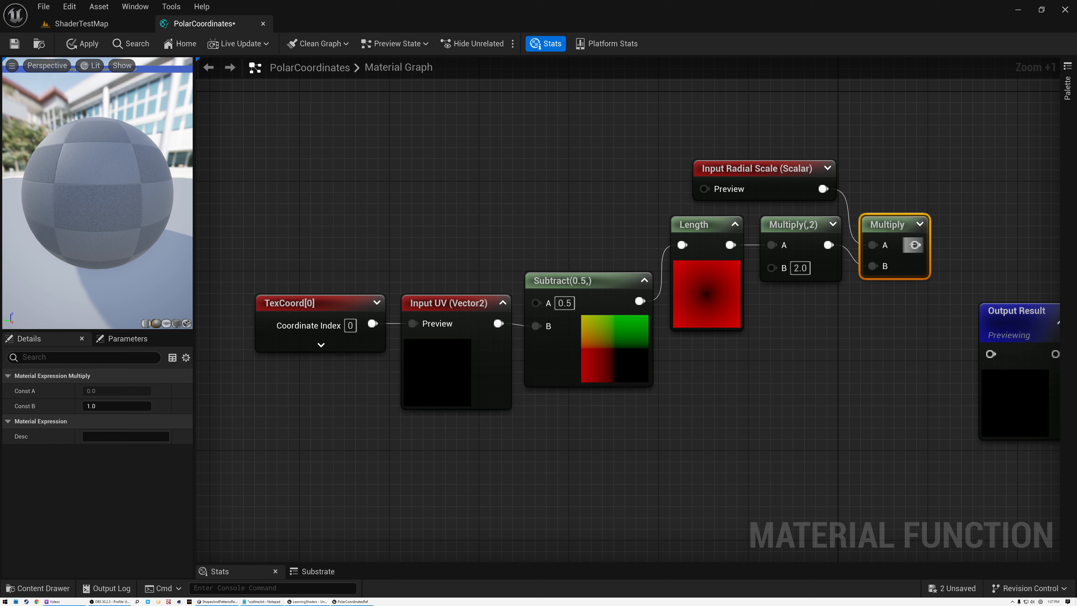
click(920, 224)
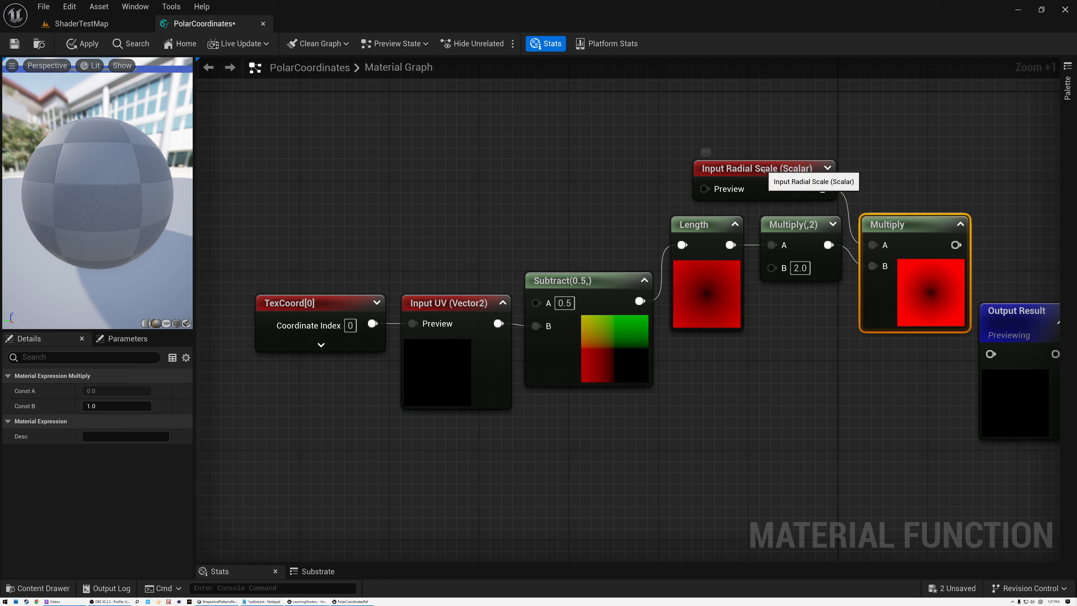
- Move the TexCoord, Input UV and Subtract nodes together lower, below the level of the Length node
click(743, 170)
right_drag(764, 210, 725, 172)
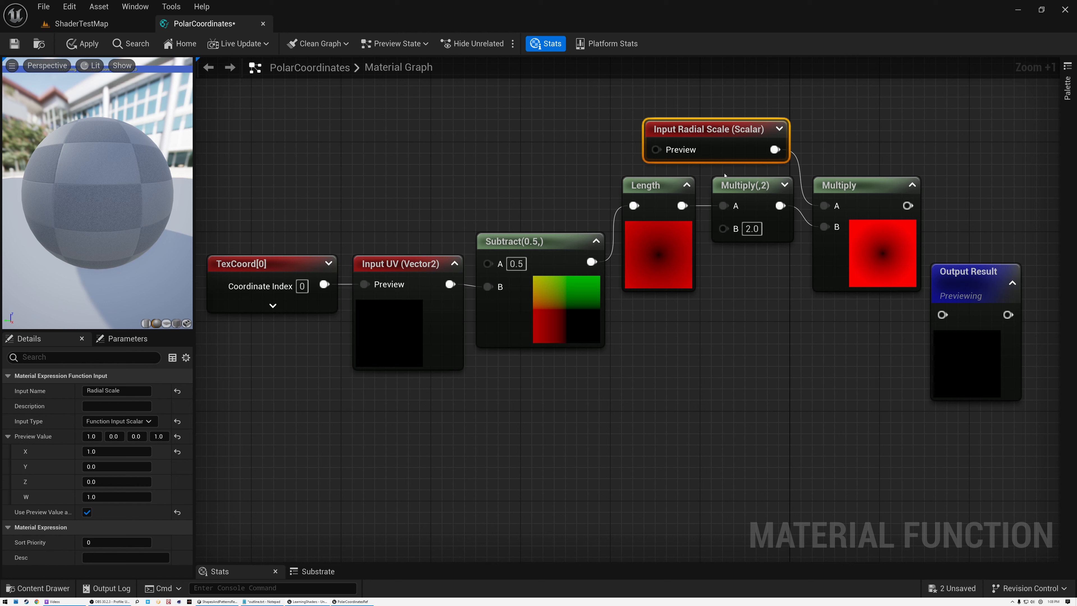
drag(312, 216, 546, 385)
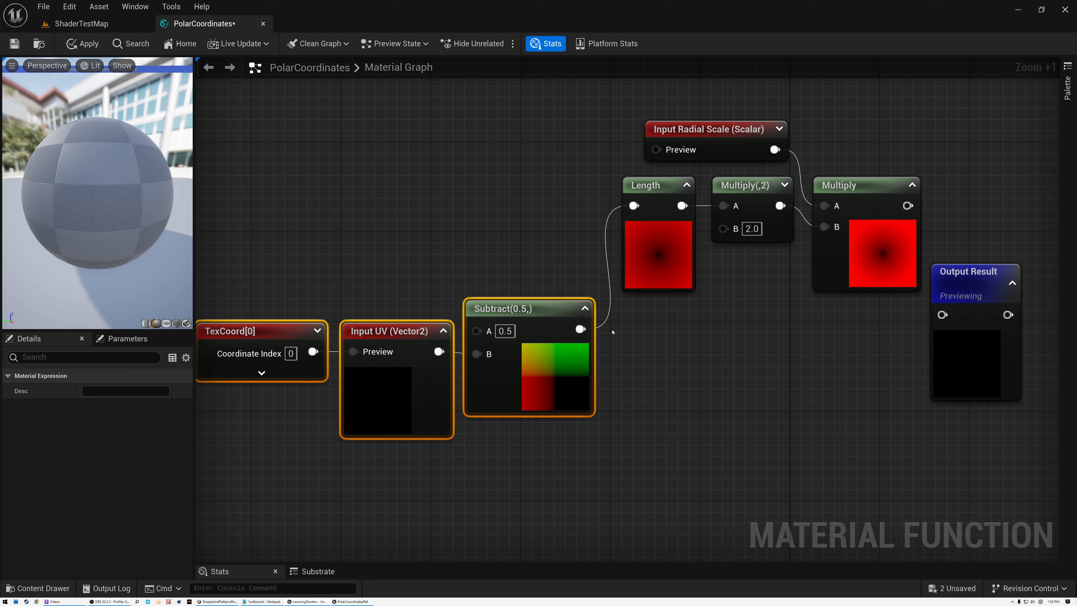
- Add a BreakOutFloat2Components node fed by the Subtract output and place it beside Subtract, below the Length node
drag(581, 329, 641, 347)
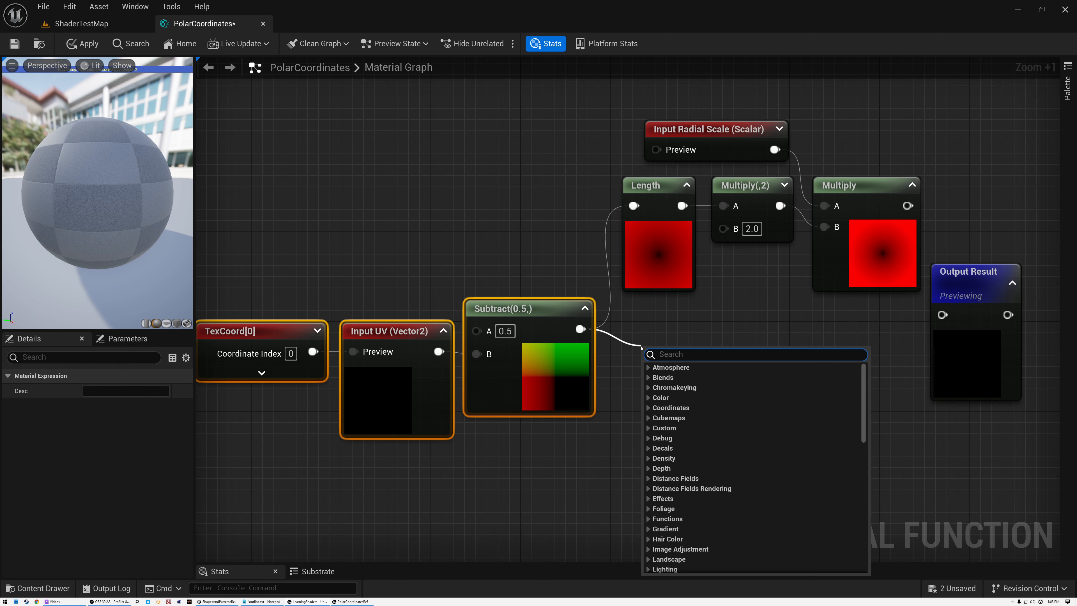
text(break)
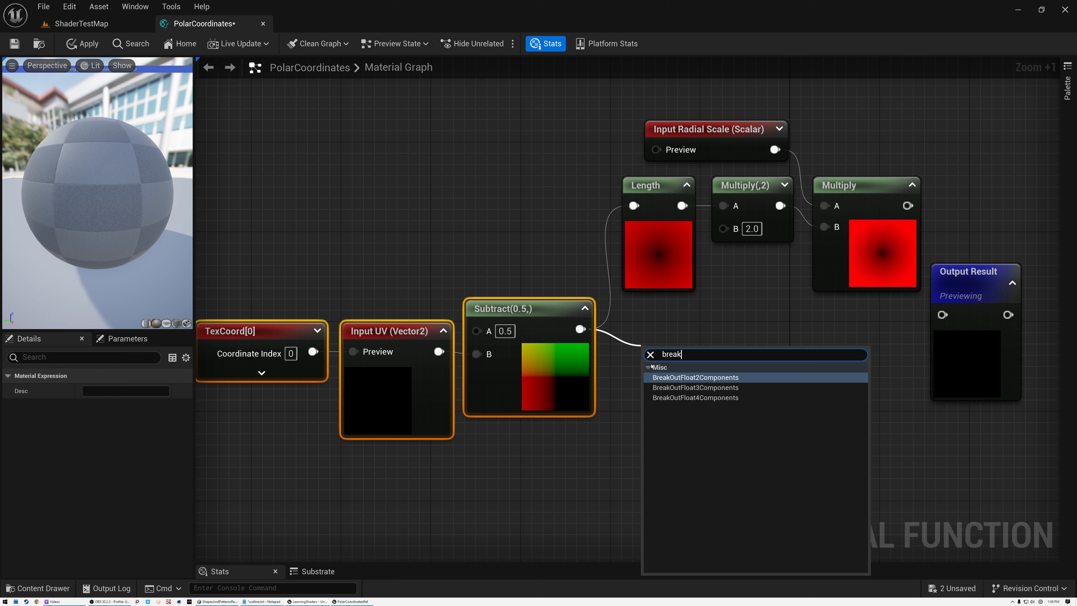
click(679, 377)
drag(679, 355, 648, 331)
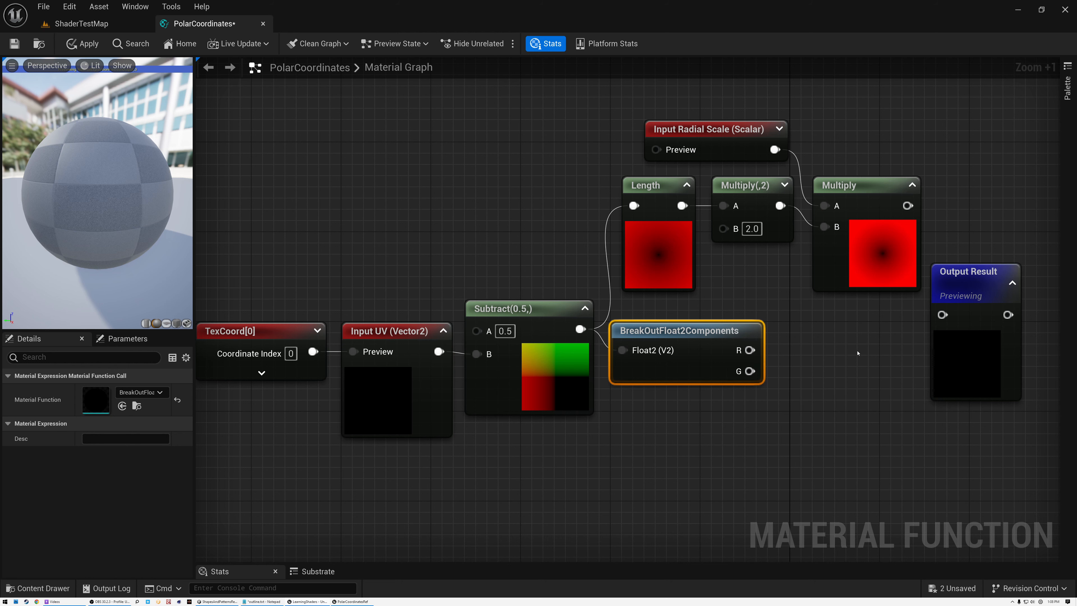
- Move Output Result farther away and add an Arctangent2Fast node beside BreakOutFloat2Components, with R feeding Y and G feeding X
right_drag(853, 353, 591, 307)
drag(684, 235, 887, 236)
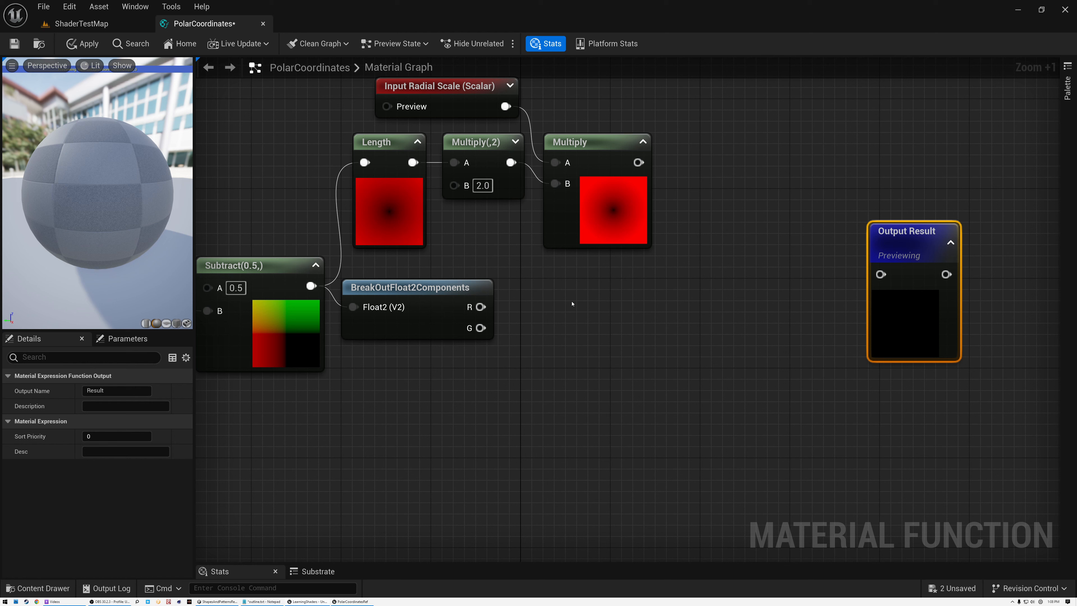
right_click(556, 299)
text(arc)
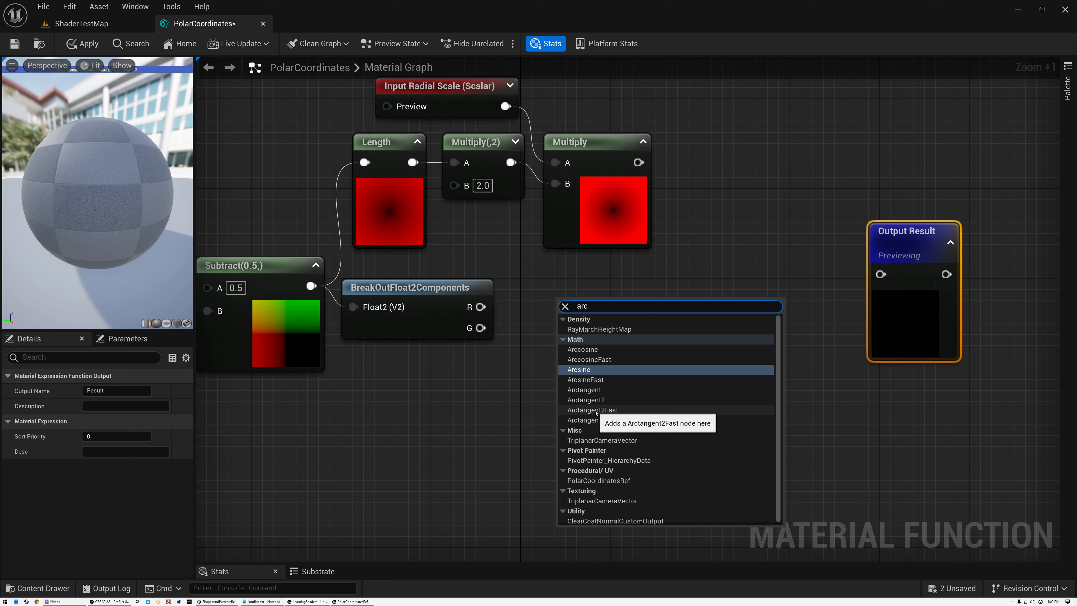
click(594, 409)
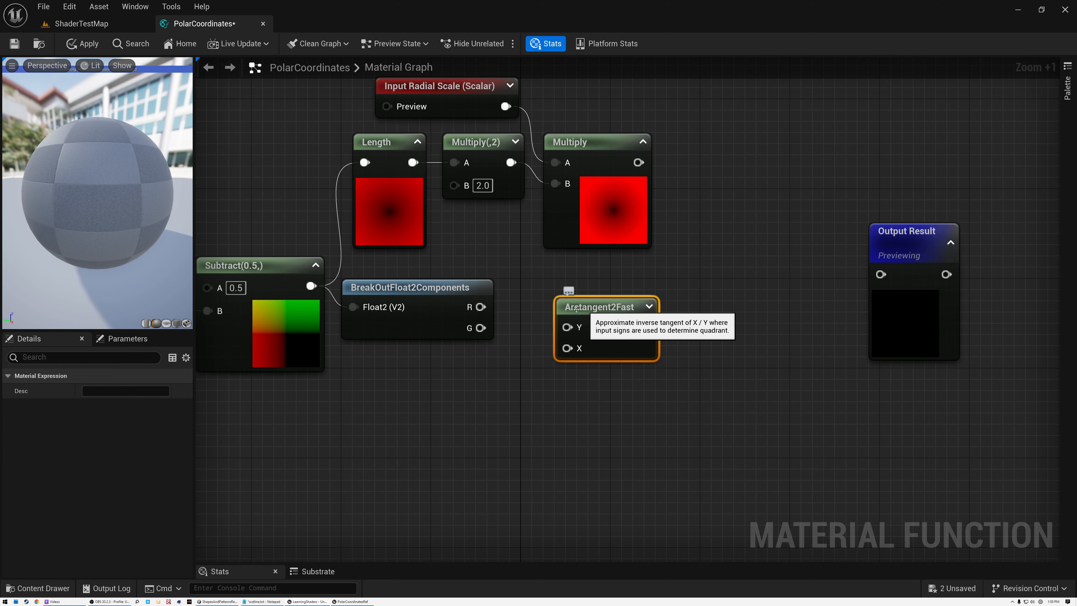
drag(480, 307, 583, 289)
drag(480, 328, 566, 329)
drag(595, 293, 549, 292)
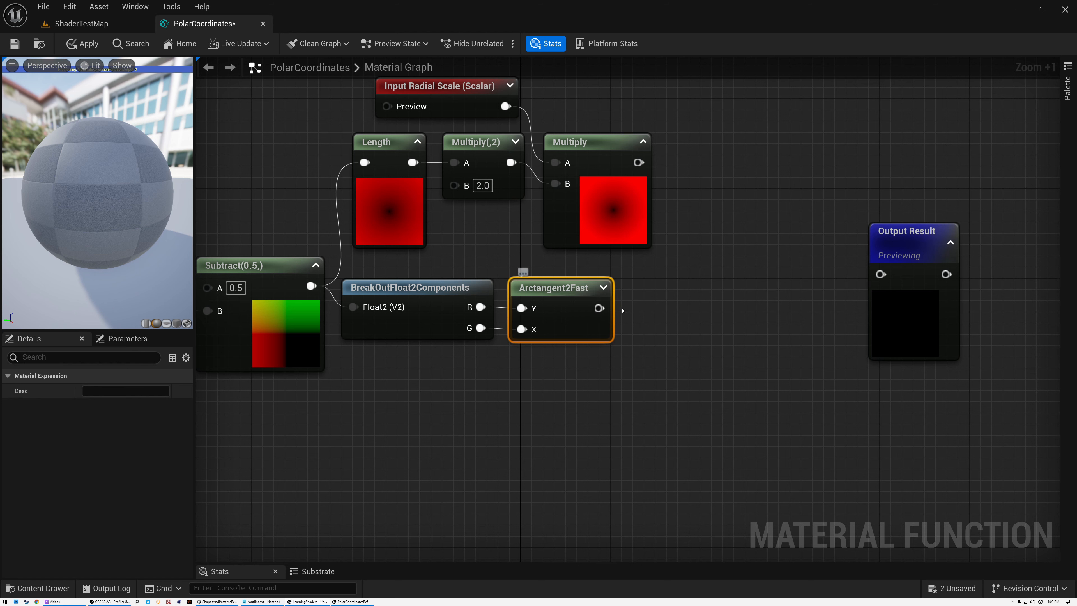
- Add a Divide node with the Arctangent2Fast output in A and B set to 6.283, aligned beside Arctangent2Fast
drag(599, 308, 637, 327)
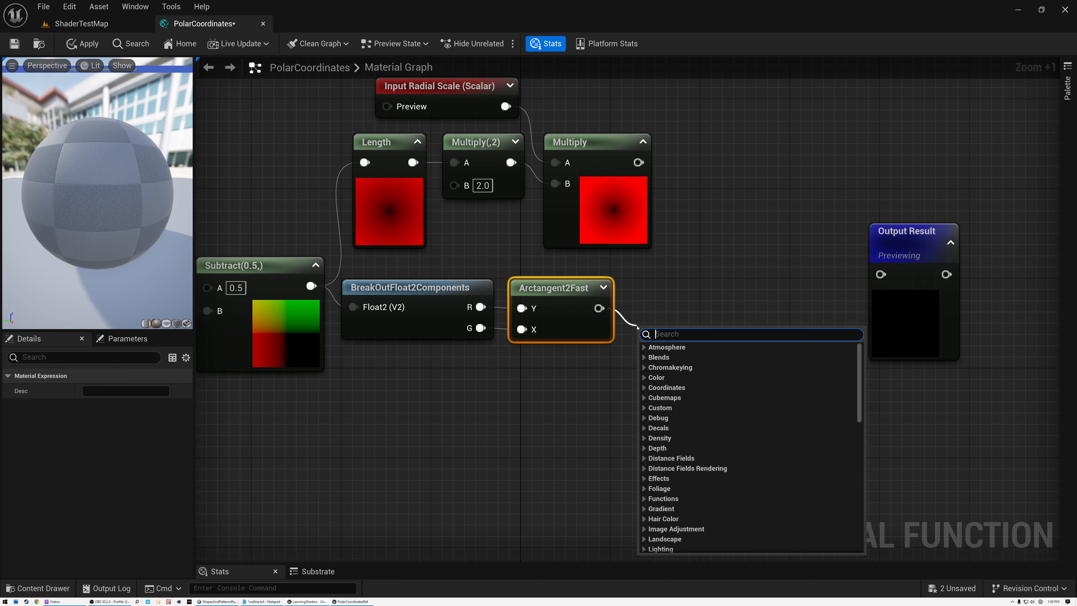
text(di)
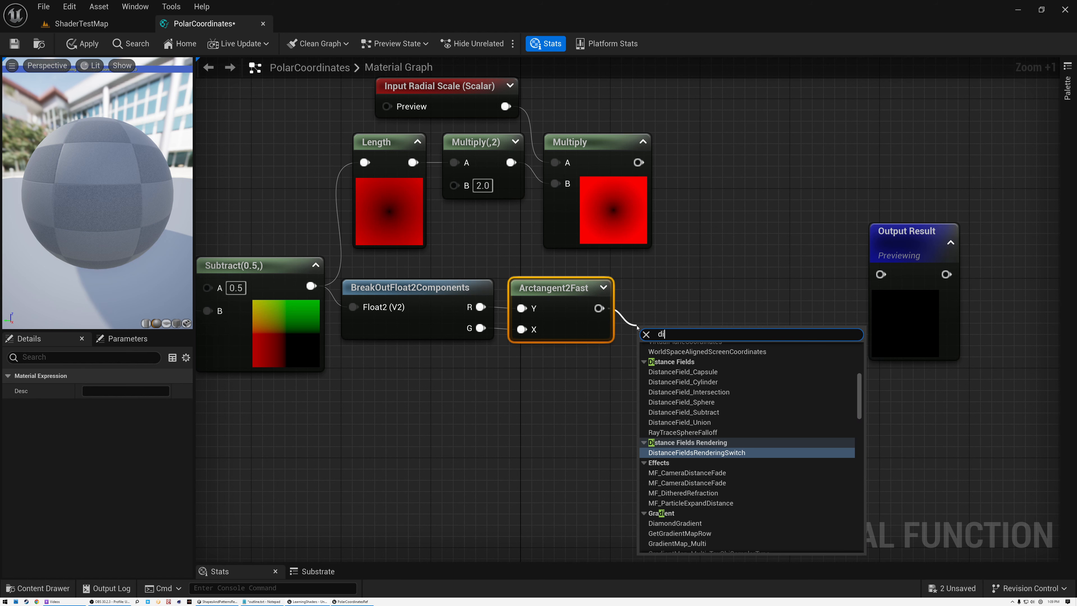
text(vide)
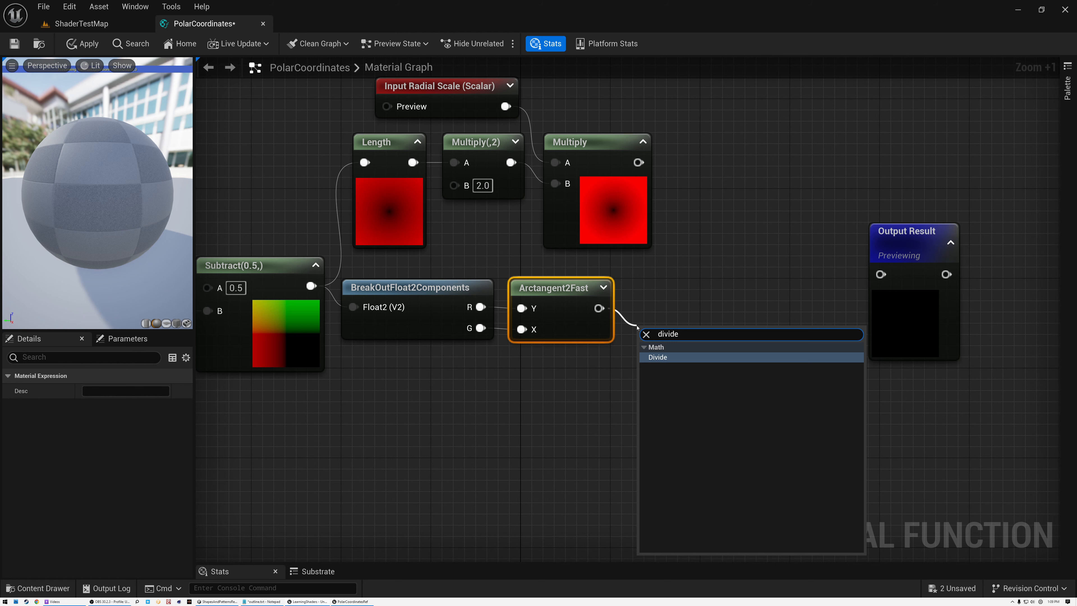
click(660, 358)
click(675, 377)
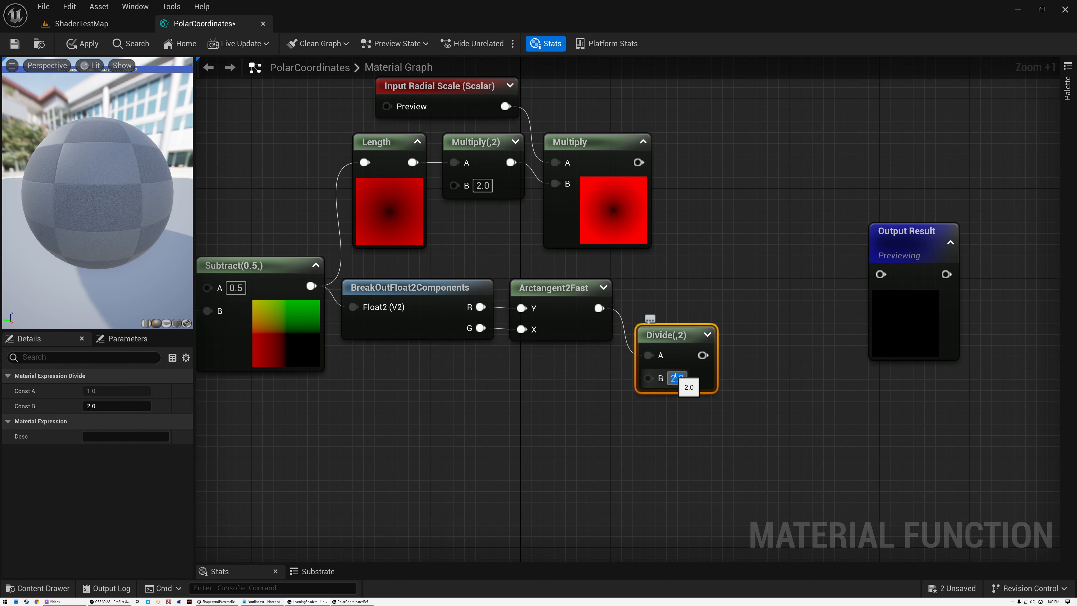
text(6.28)
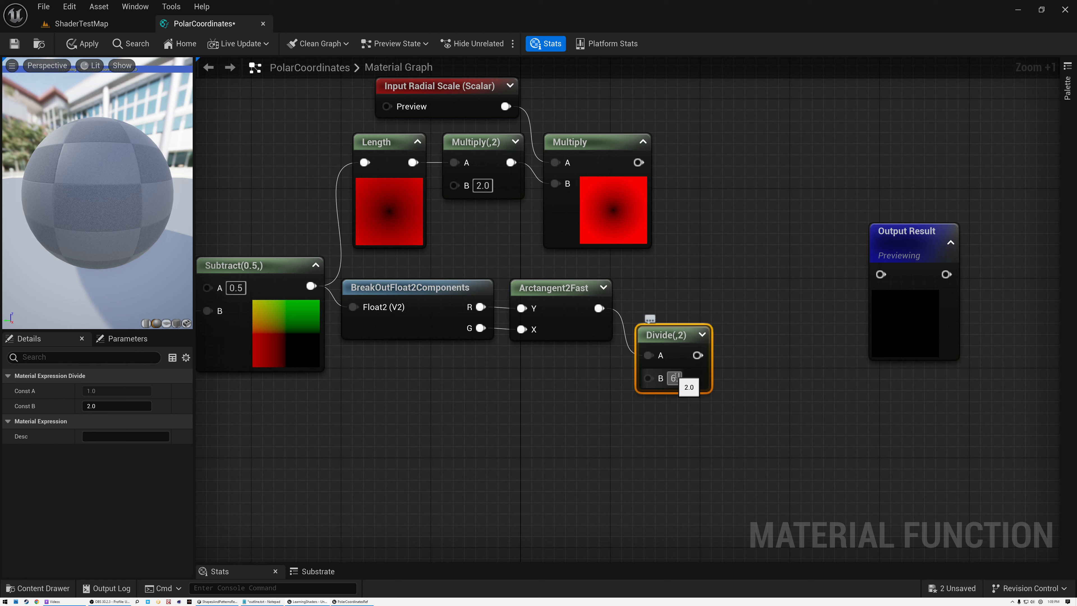
text(3)
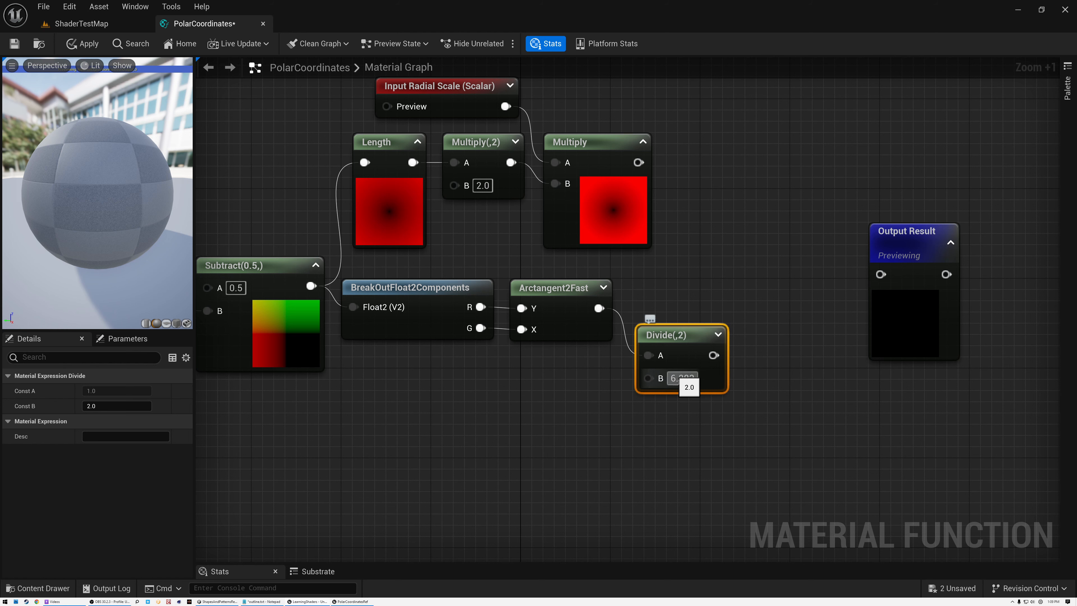
key(Return)
drag(668, 327, 668, 293)
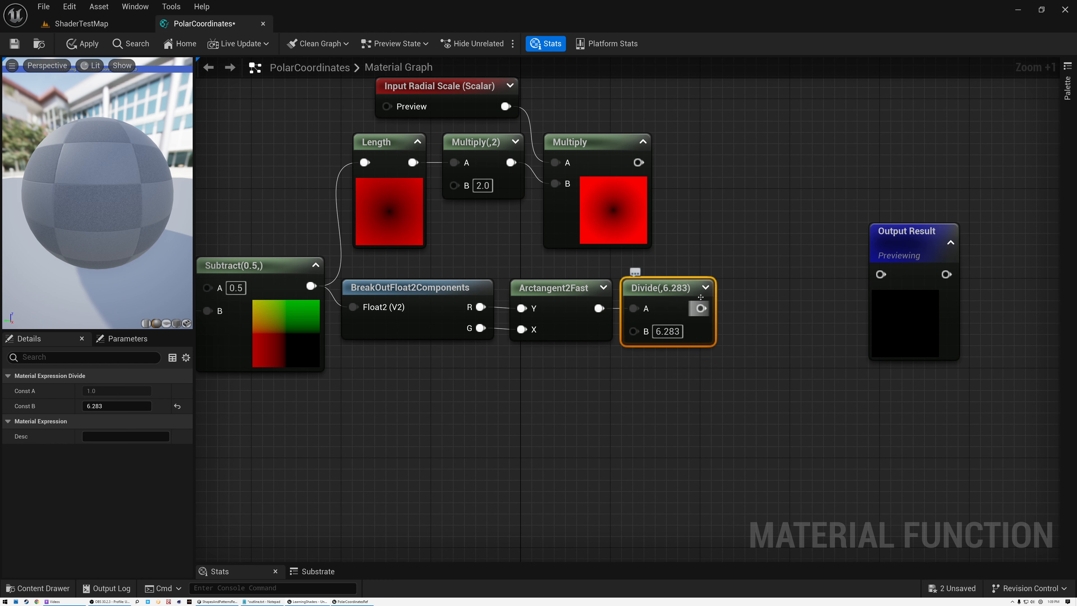
- Expand the Divide node's preview, examine the angular gradient up close, and collapse it again
click(706, 287)
scroll(740, 354, up, 5)
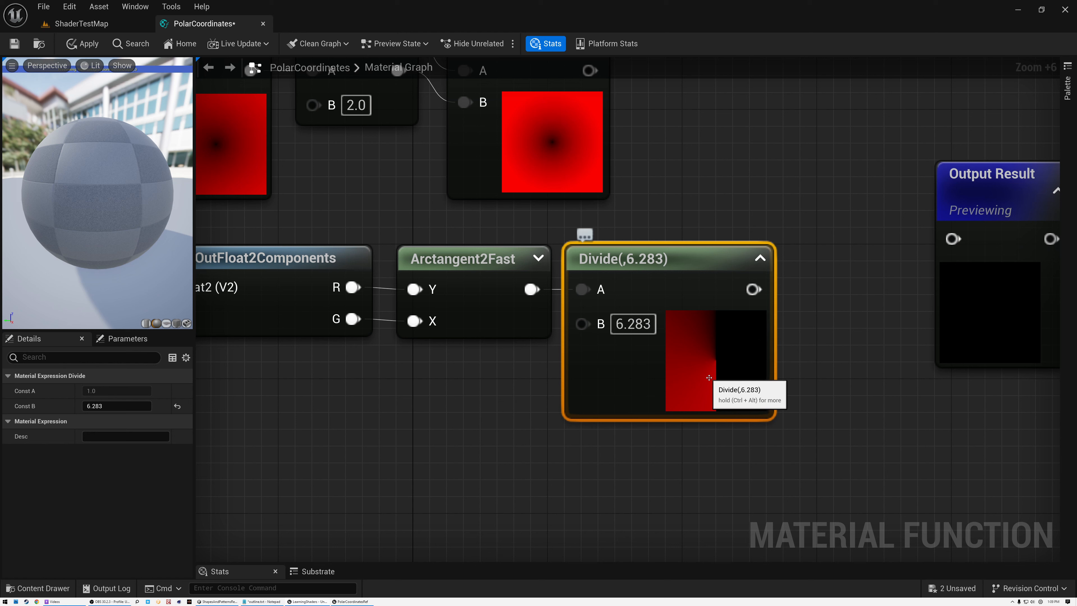
scroll(708, 377, down, 2)
scroll(709, 377, up, 2)
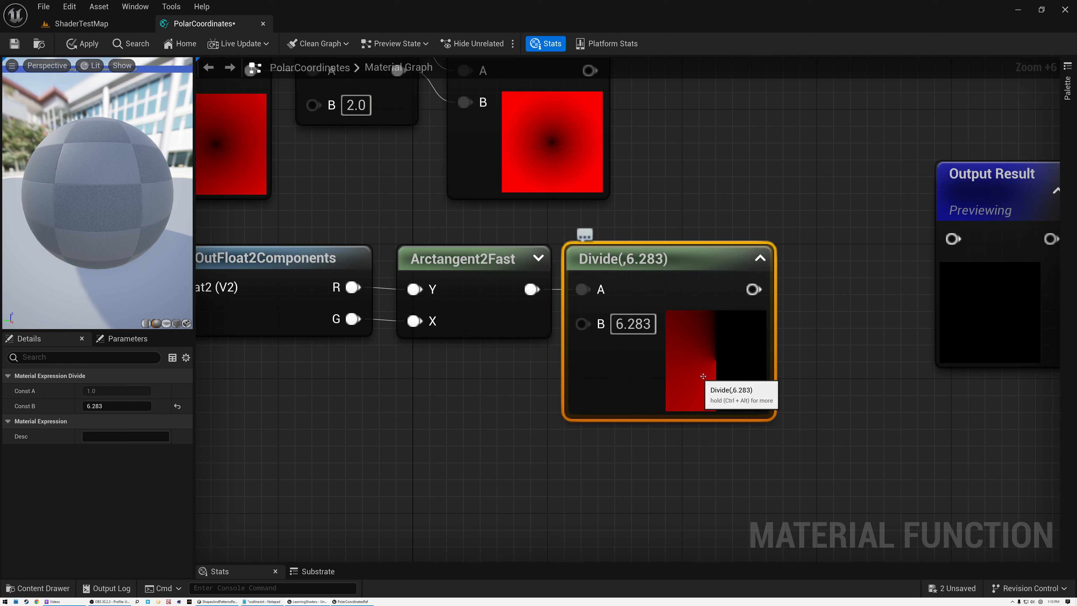
click(759, 257)
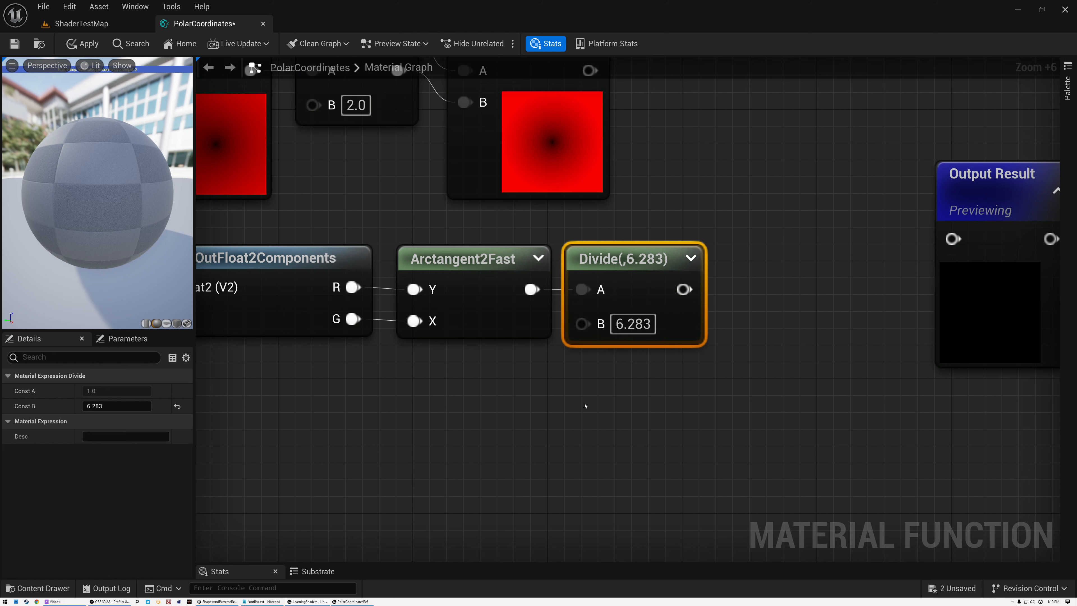
- Duplicate the Radial Scale input, place the copy just below the Divide node, and rename it Length Scale
right_click(553, 378)
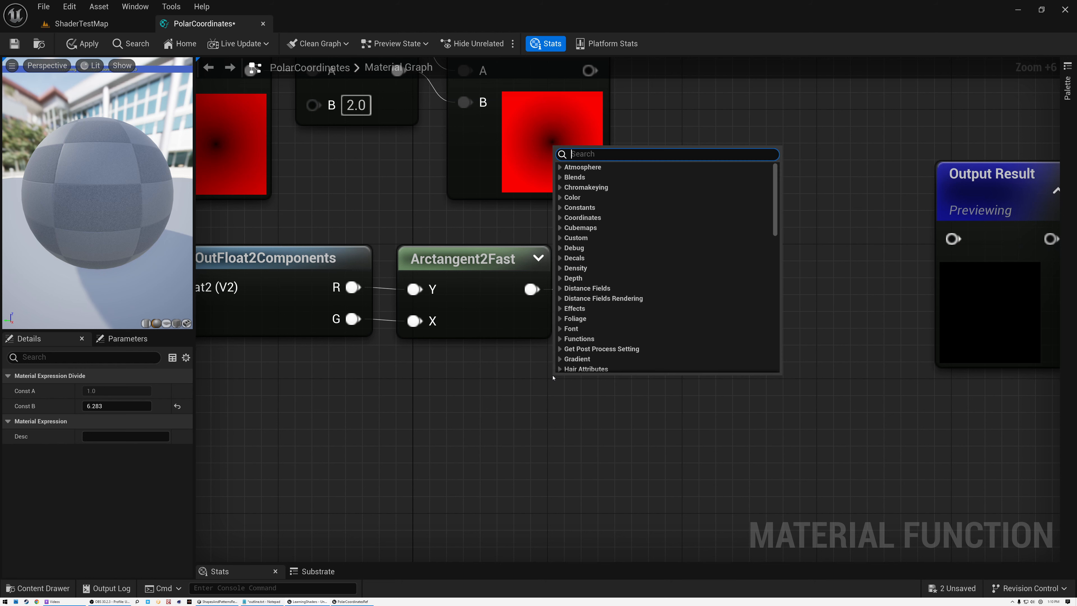
click(449, 406)
scroll(532, 400, down, 3)
right_drag(476, 252, 595, 402)
click(461, 211)
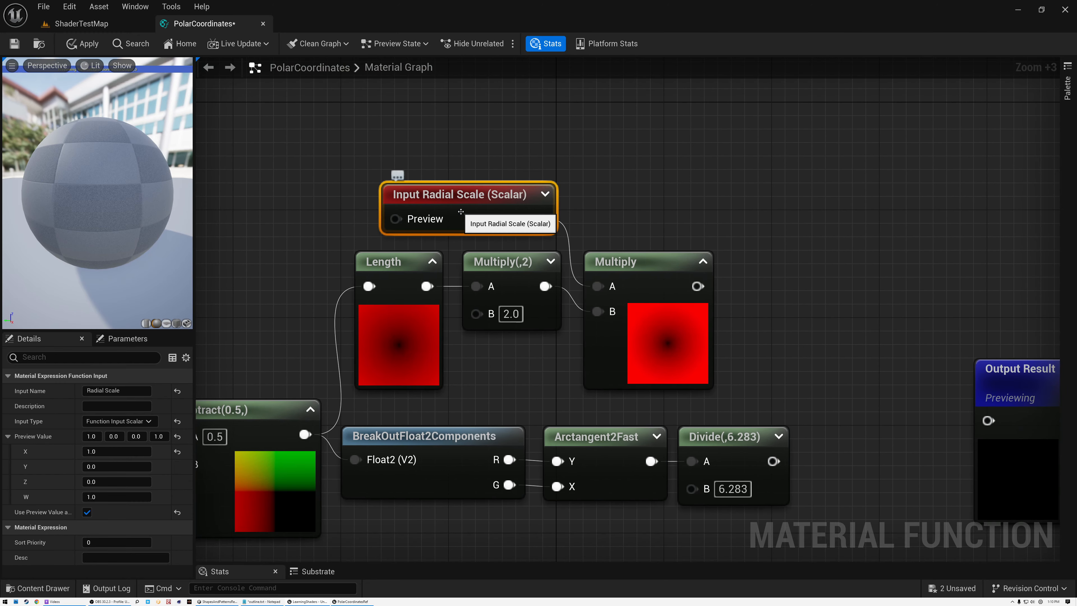
key(ctrl+d)
drag(576, 214, 720, 354)
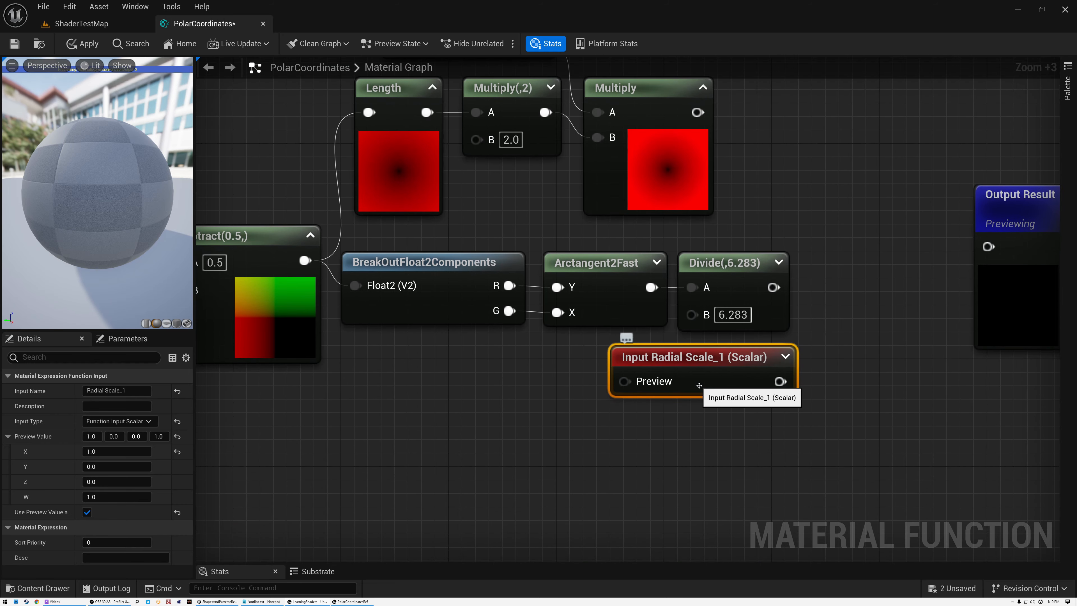
click(132, 391)
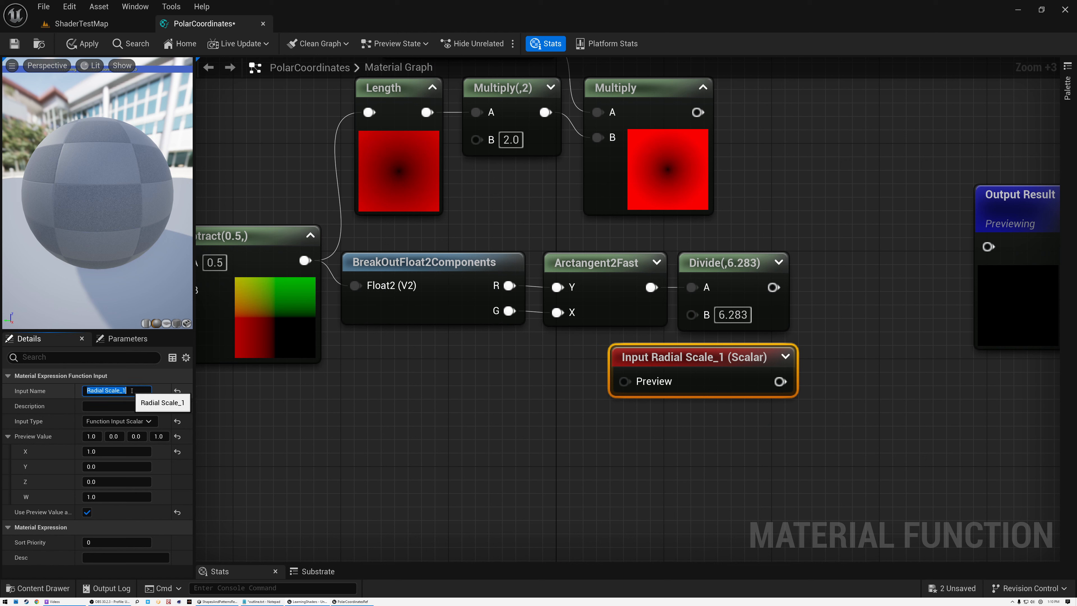
text(Length Scale)
key(Return)
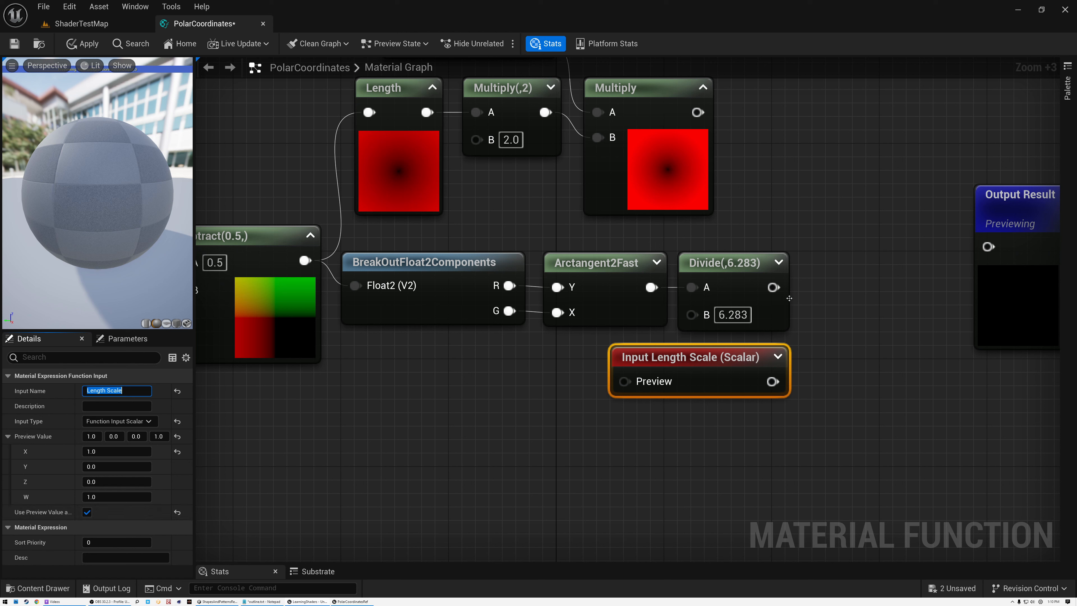
- Add a Multiply node with the Divide output in A and Length Scale in B, aligned beside the Divide node
drag(773, 287, 830, 288)
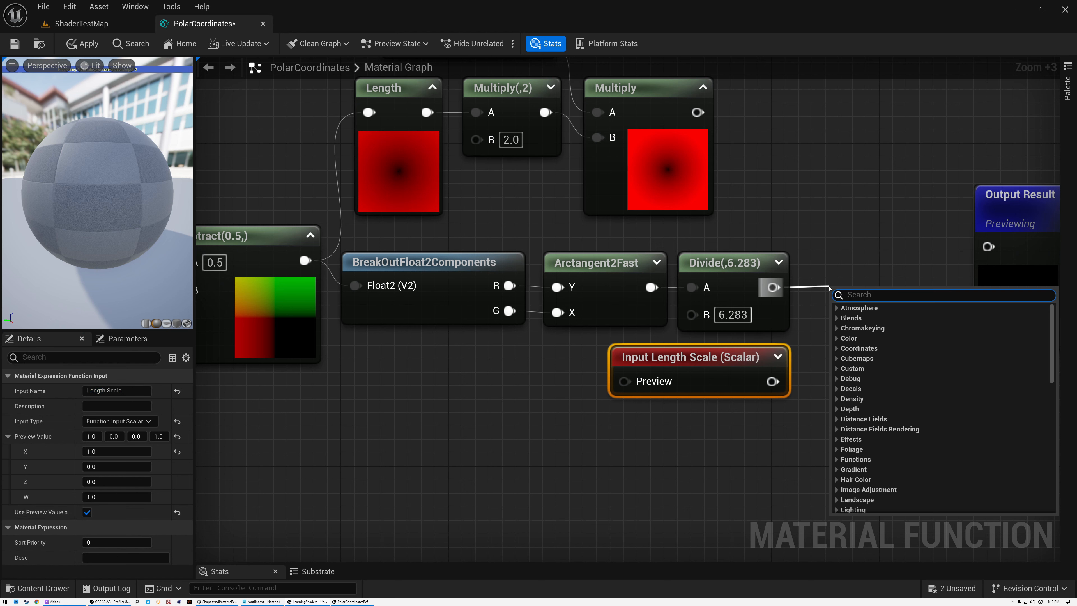
text(mul)
click(861, 367)
drag(772, 381, 844, 349)
drag(852, 285, 834, 253)
- Move the Radial Scale, Length and two upper Multiply nodes together so they line up above the Arctangent2Fast chain
click(726, 268)
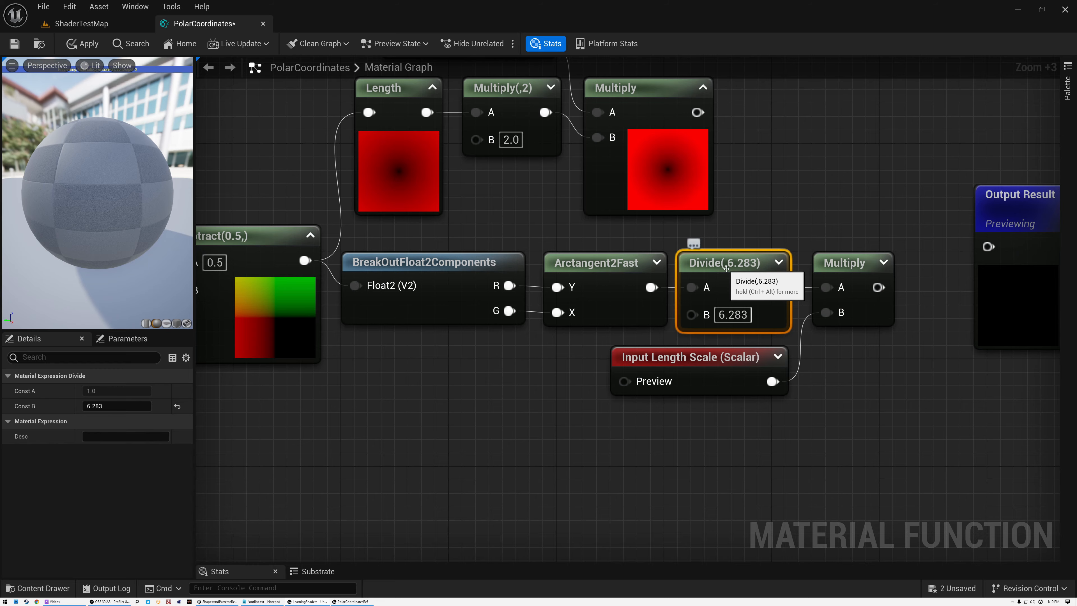
scroll(726, 268, down, 3)
right_drag(726, 268, 613, 328)
drag(334, 134, 526, 227)
drag(564, 263, 680, 272)
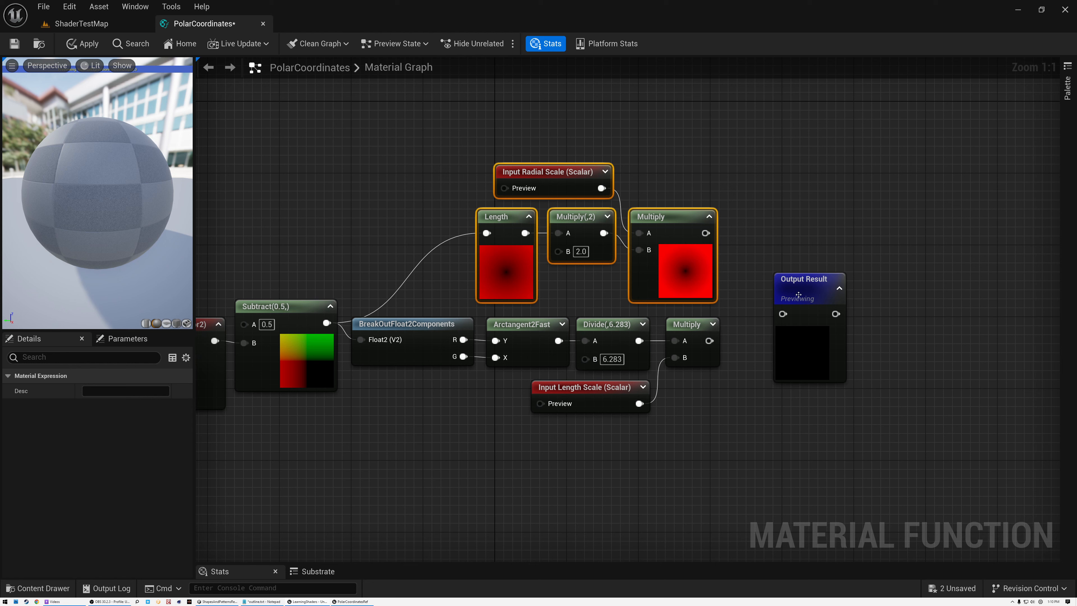
- Add an AppendVector node before Output Result, with the radial Multiply in A and the angular Multiply in B, placed beside both branches
drag(798, 294, 948, 295)
right_click(771, 292)
text(app)
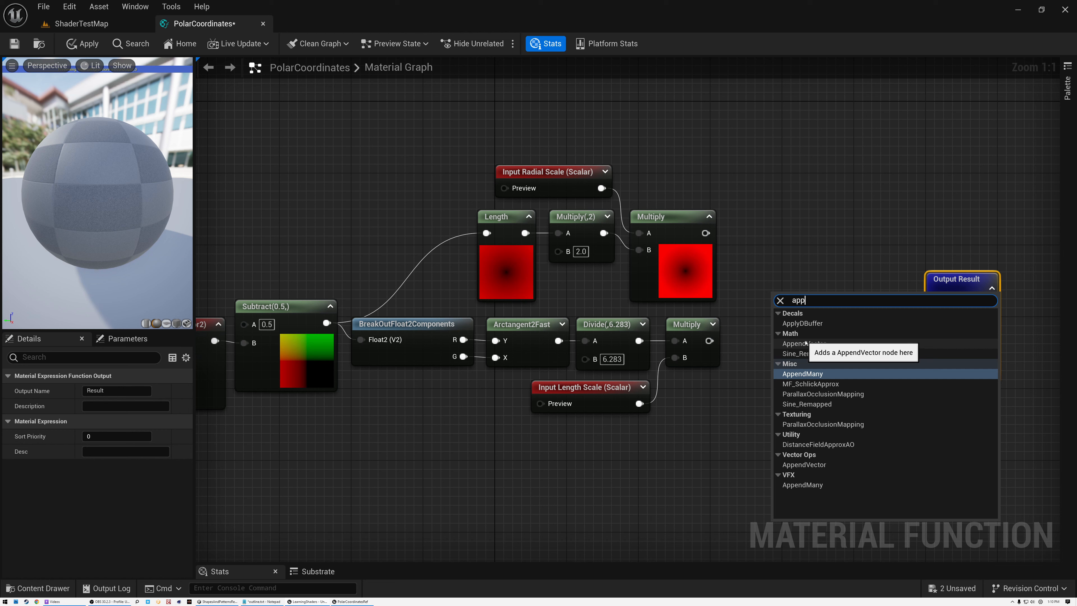
click(804, 343)
drag(705, 233, 780, 315)
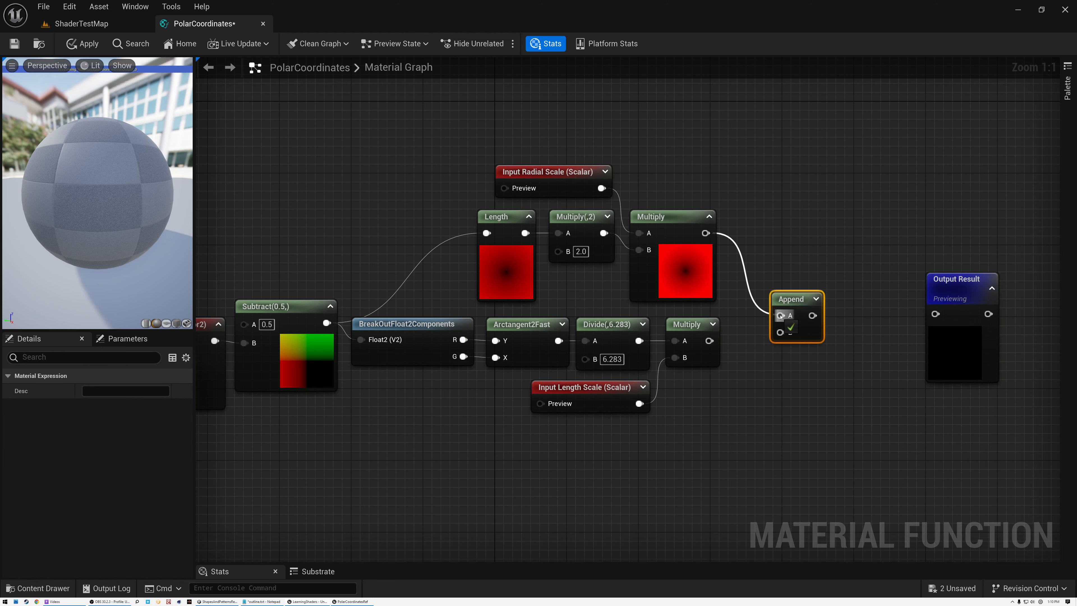
drag(709, 340, 780, 332)
drag(790, 295, 757, 258)
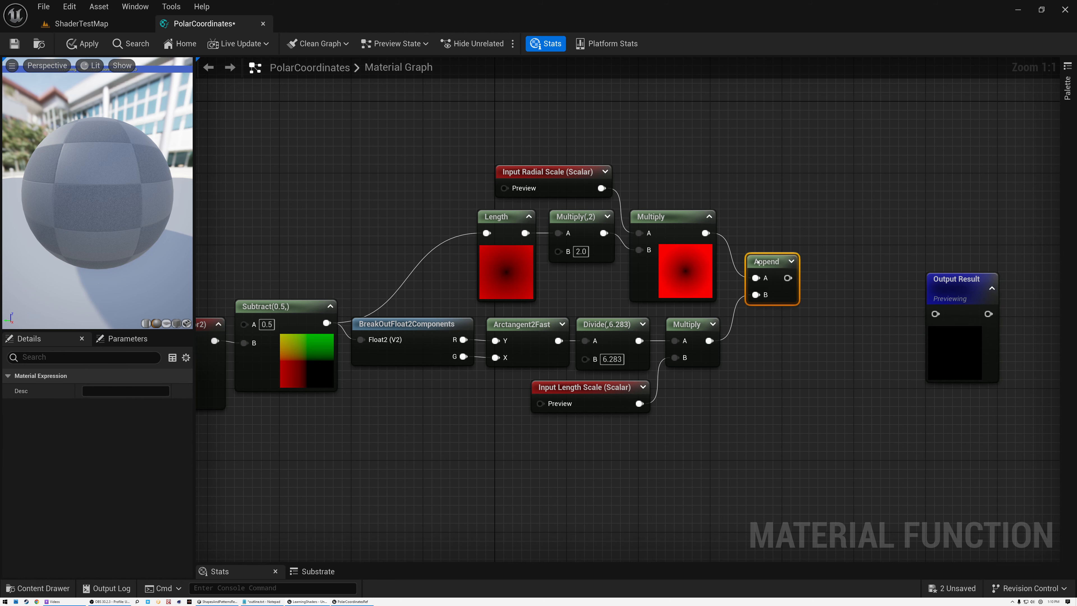
- With the Append node's preview expanded, connect its output to Output Result and move the output node right beside it
click(813, 262)
scroll(803, 316, up, 7)
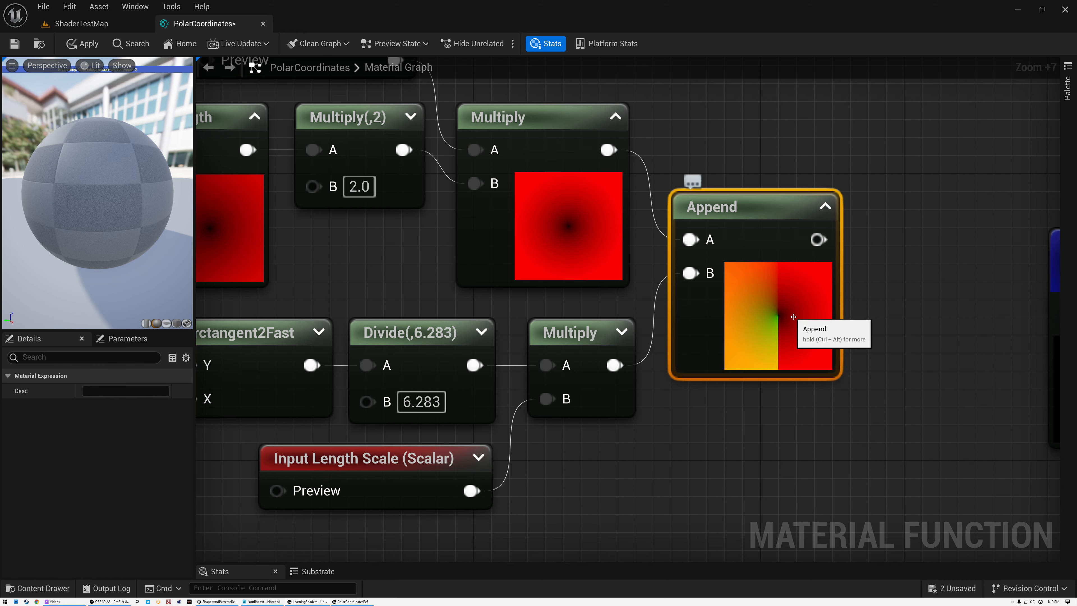
right_drag(882, 300, 616, 315)
drag(549, 259, 799, 330)
drag(837, 273, 658, 200)
- Rename the function's output from Result to Out
click(130, 390)
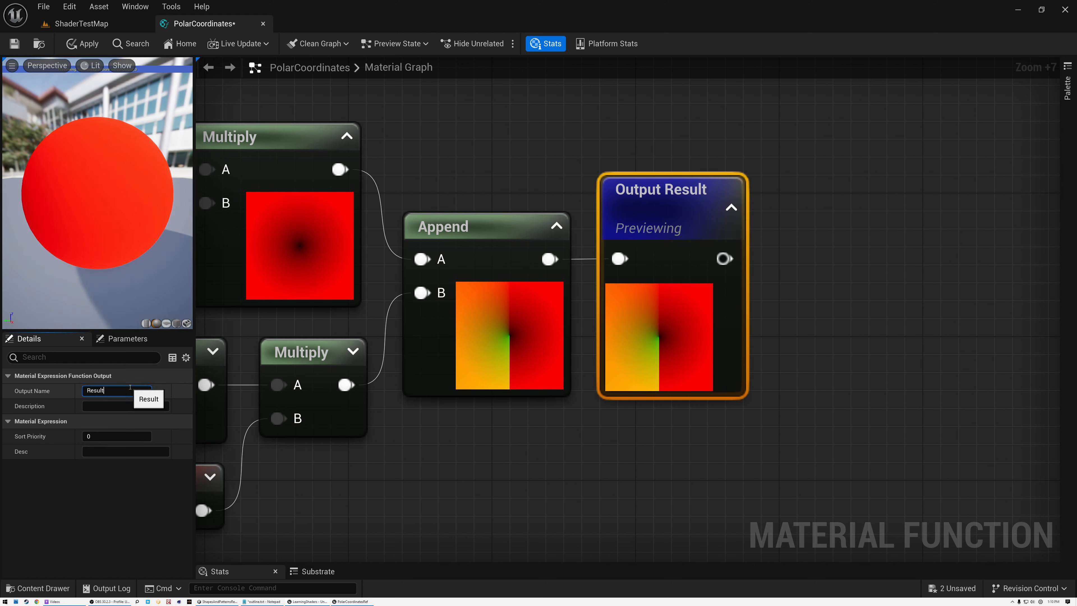
text(Out)
key(Return)
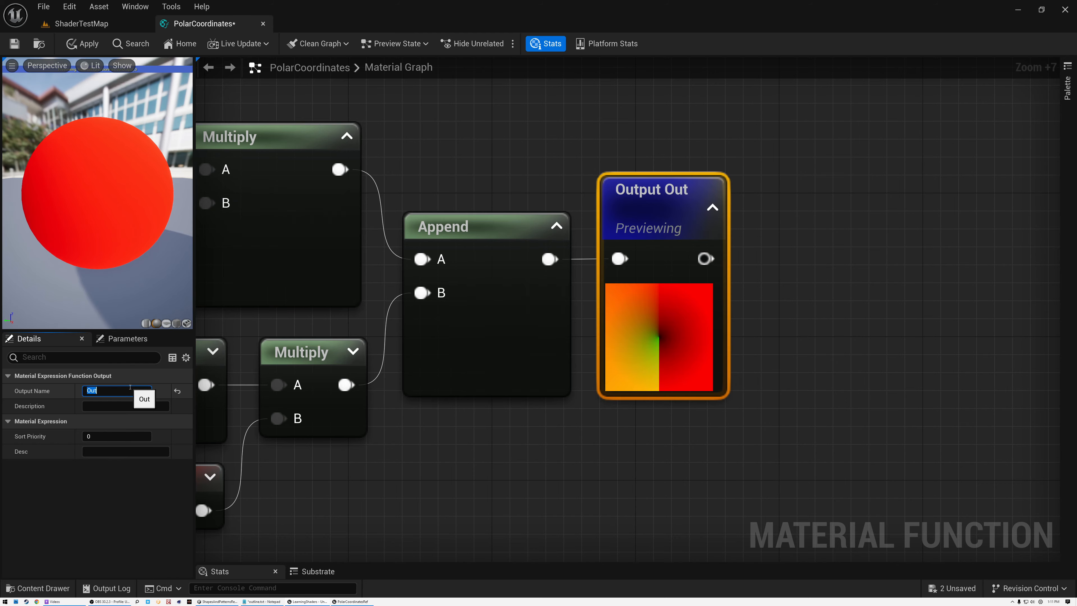
scroll(474, 401, down, 6)
scroll(474, 400, down, 1)
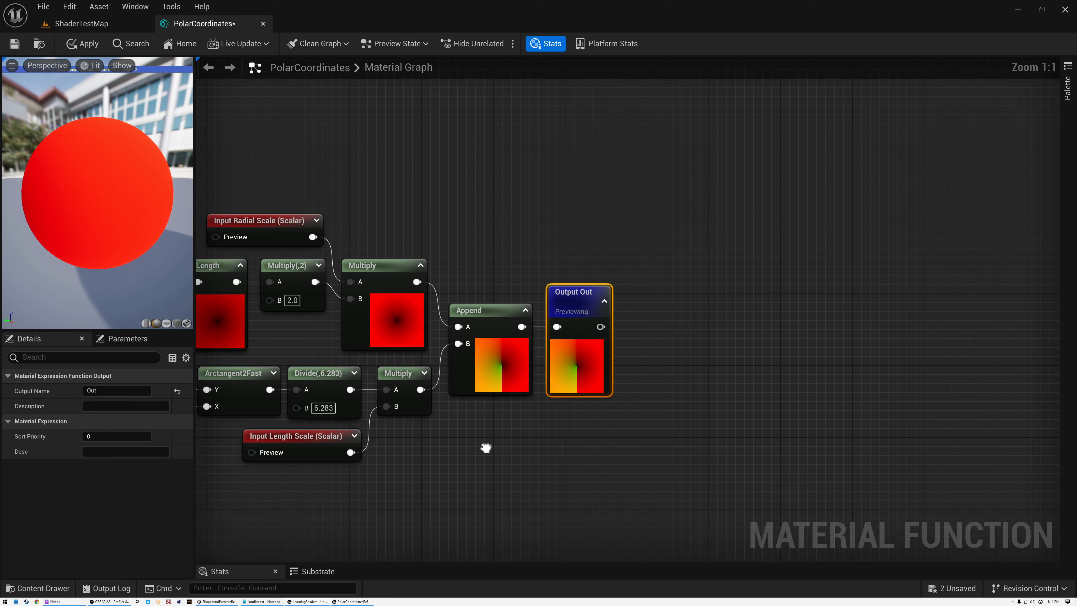
- Set the sort priority of the Radial Scale input to 1 and of the Length Scale input to 2
right_drag(485, 447, 865, 406)
scroll(603, 399, down, 1)
right_drag(533, 424, 580, 392)
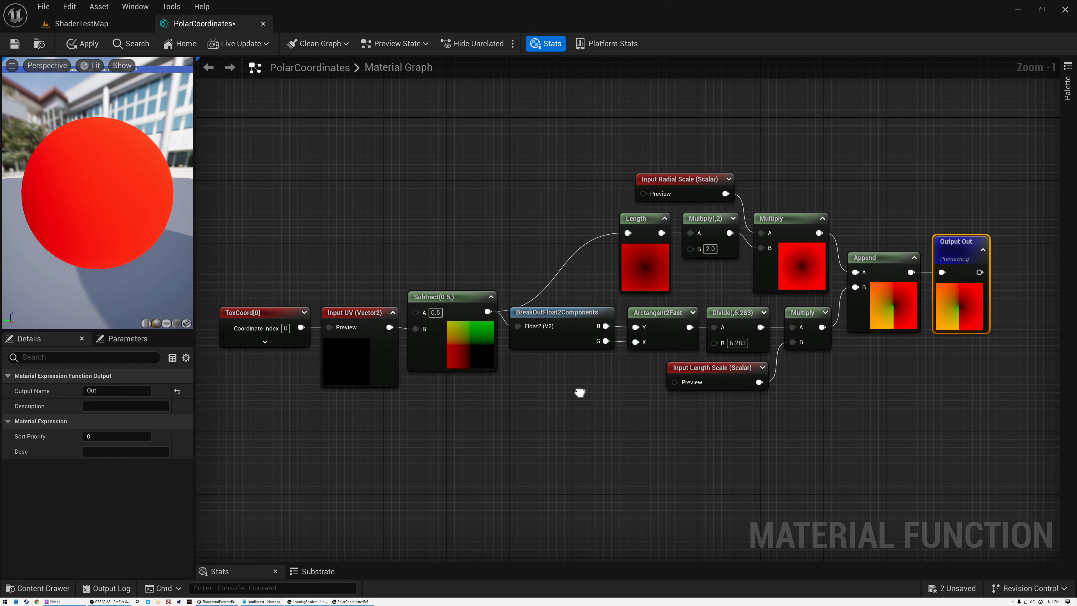
click(344, 312)
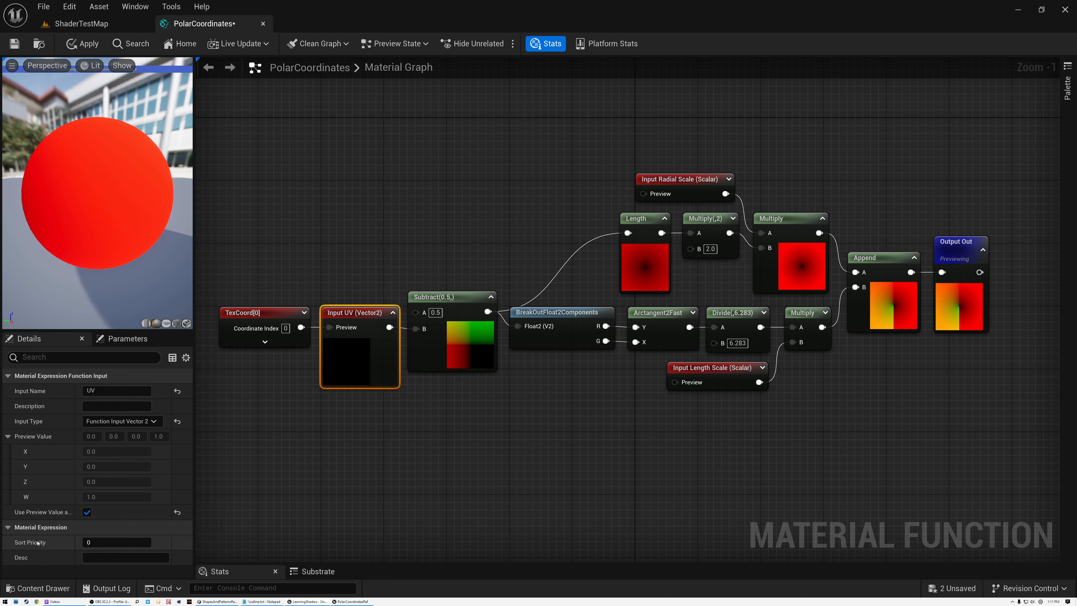
click(689, 186)
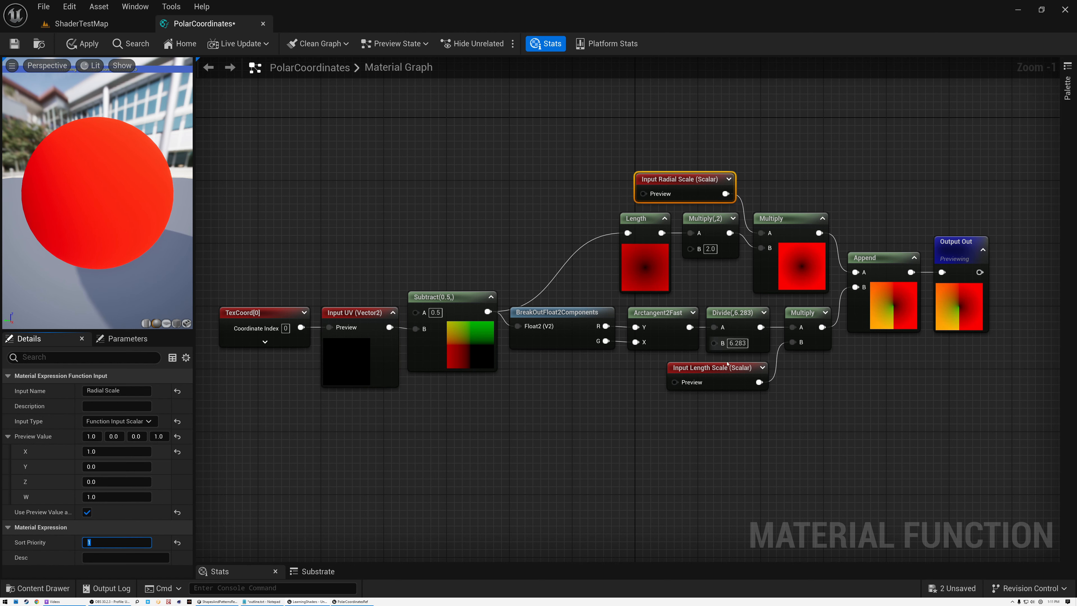
click(704, 367)
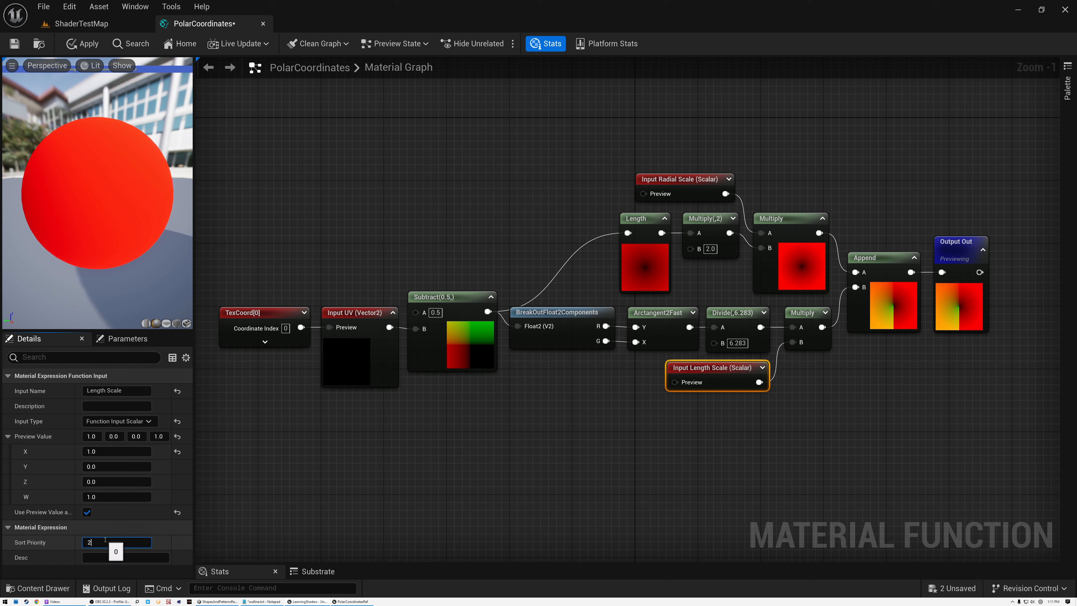
- Expose the PolarCoordinates function to the library and enter a library category under Procedural/
click(541, 407)
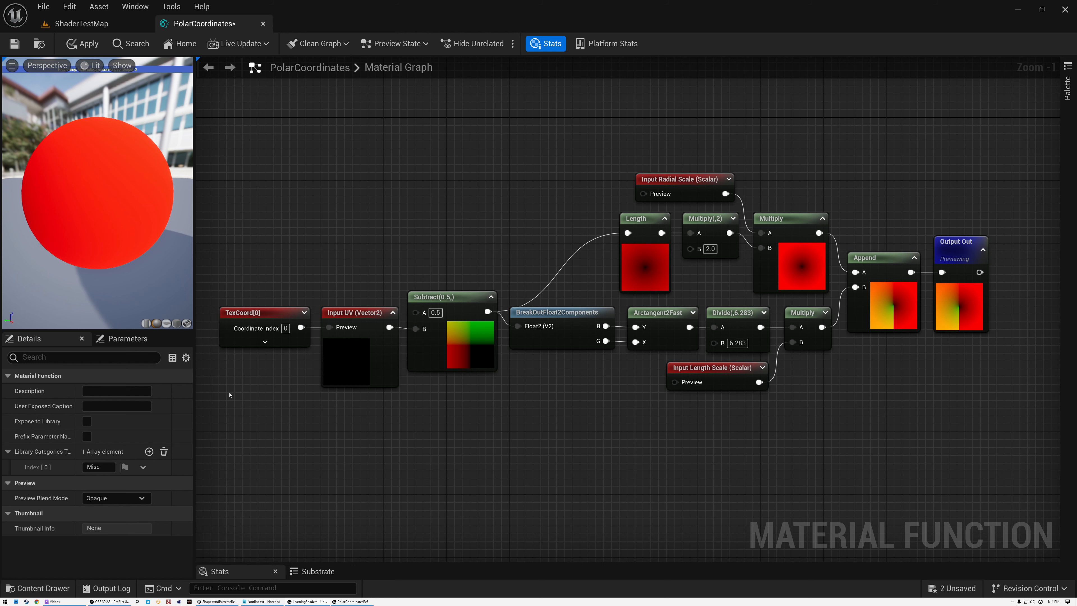
click(87, 422)
right_click(458, 411)
click(355, 437)
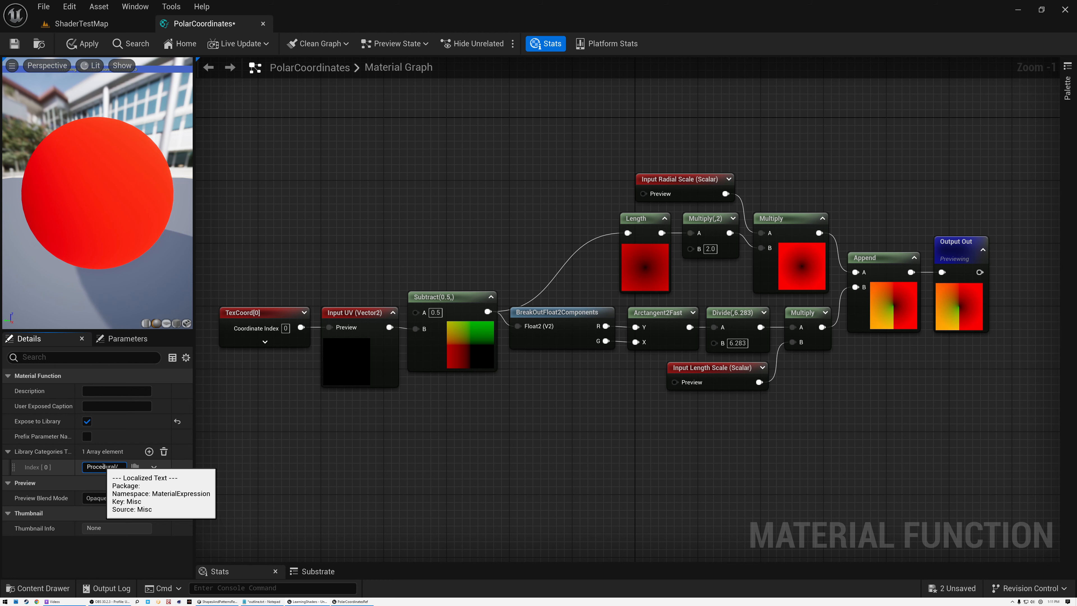
key(Return)
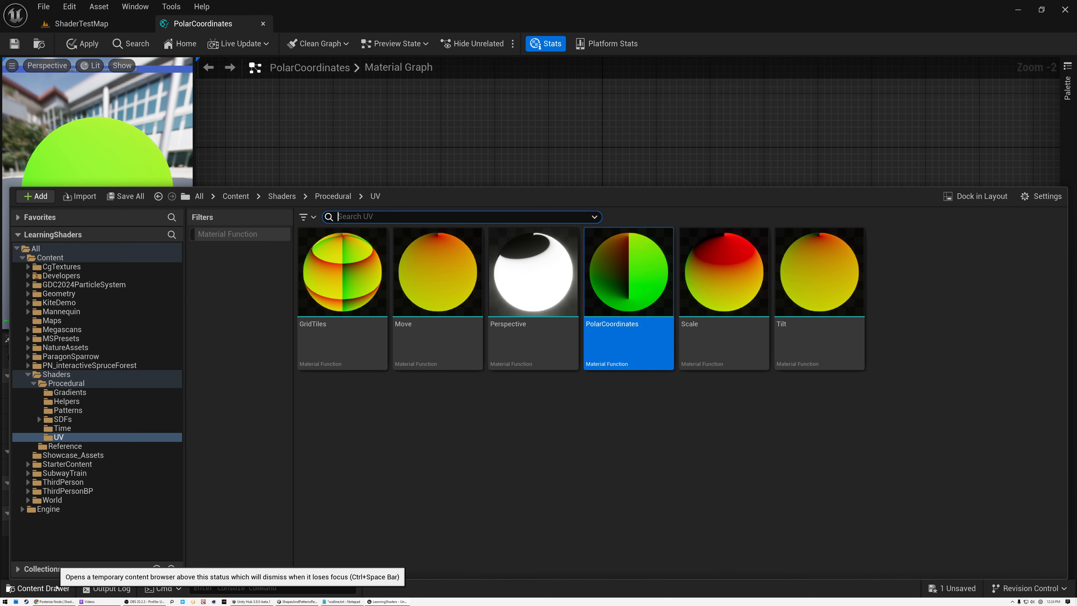
- Create a material function named Posterize in the Helpers folder and open it for editing
click(66, 401)
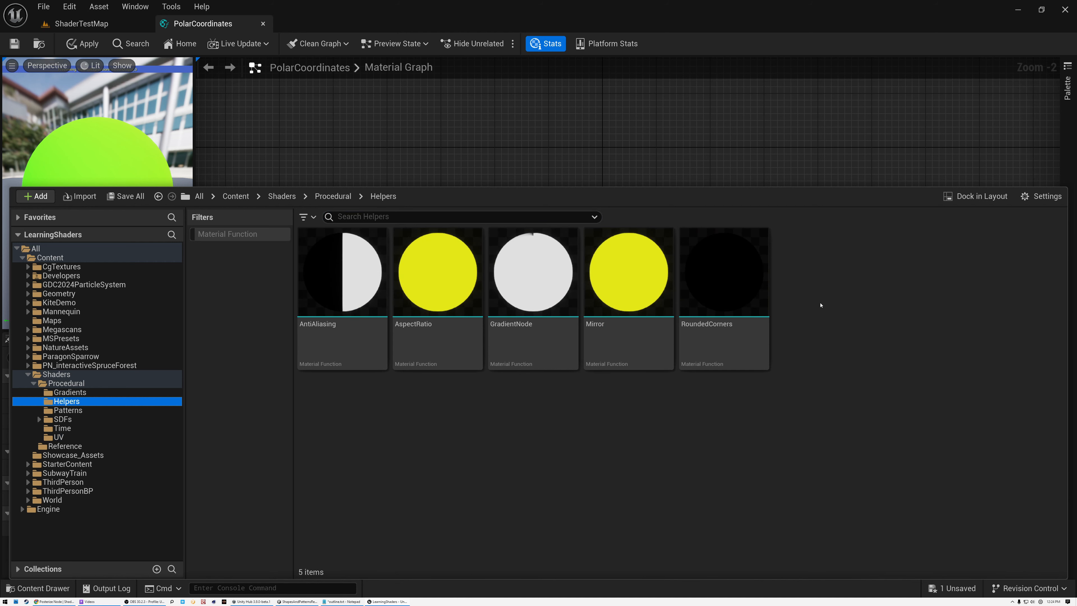
right_click(820, 305)
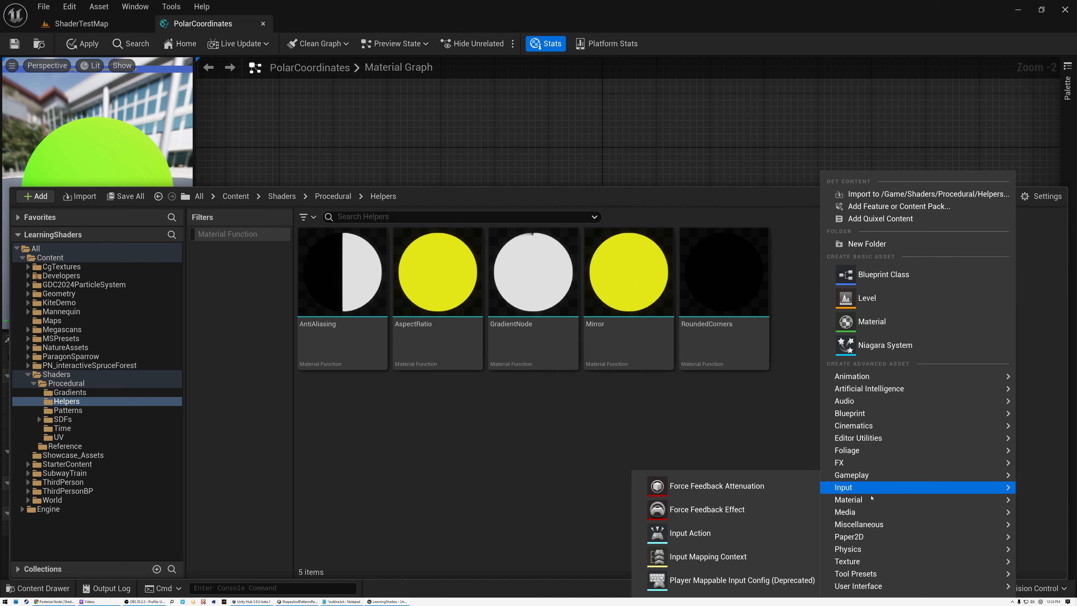
mouse_move(868, 499)
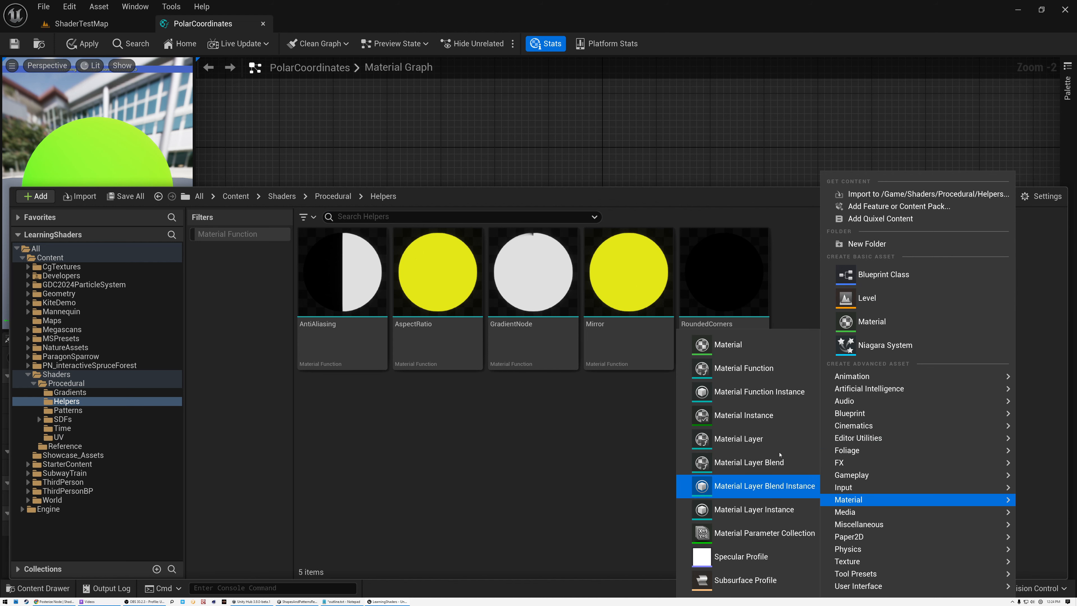
click(745, 368)
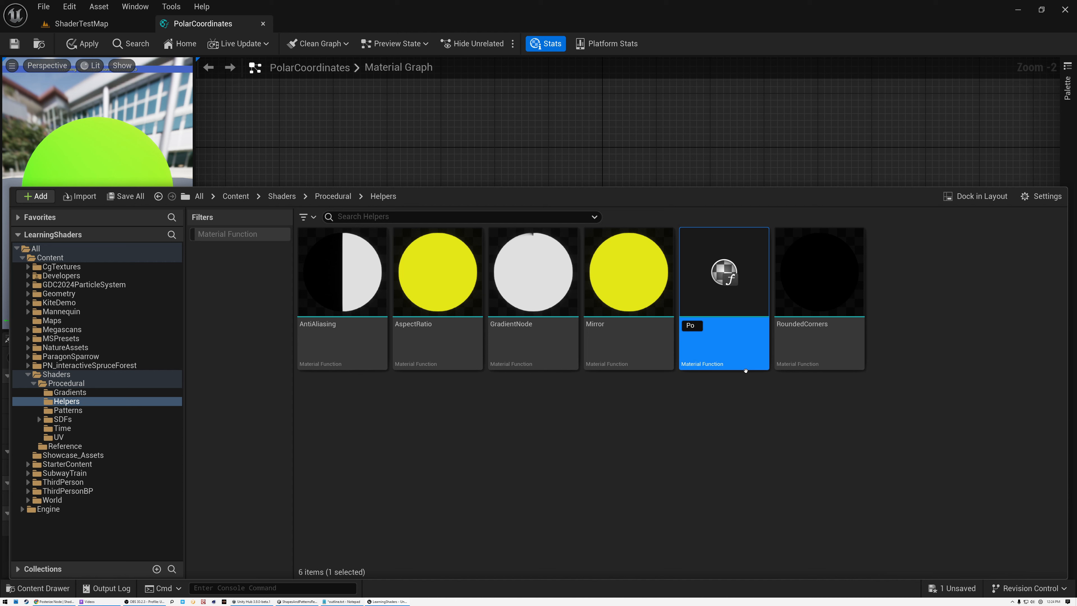
key(Return)
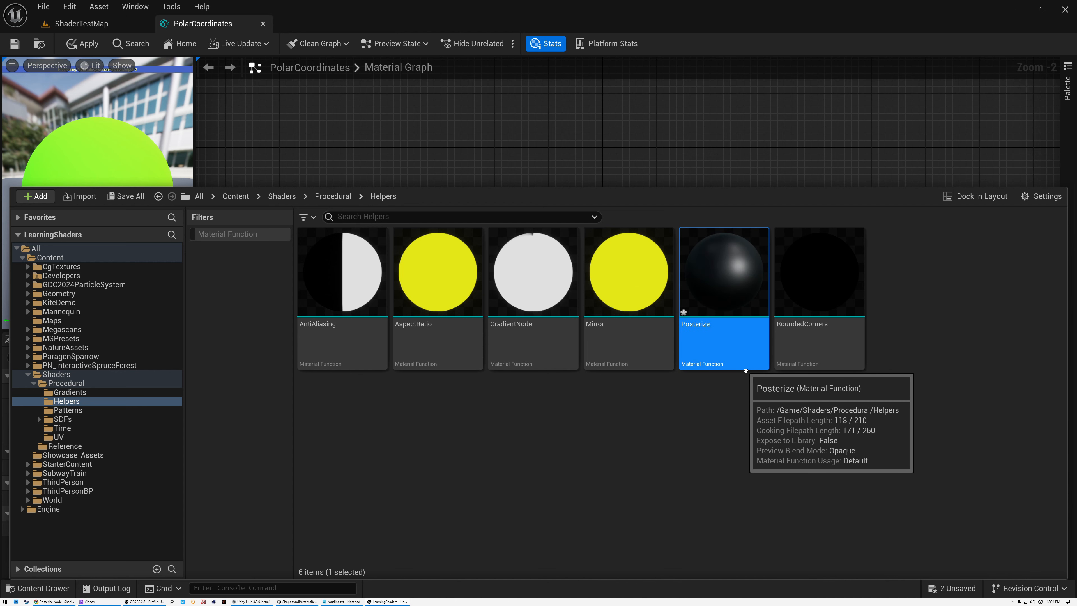
double_click(726, 281)
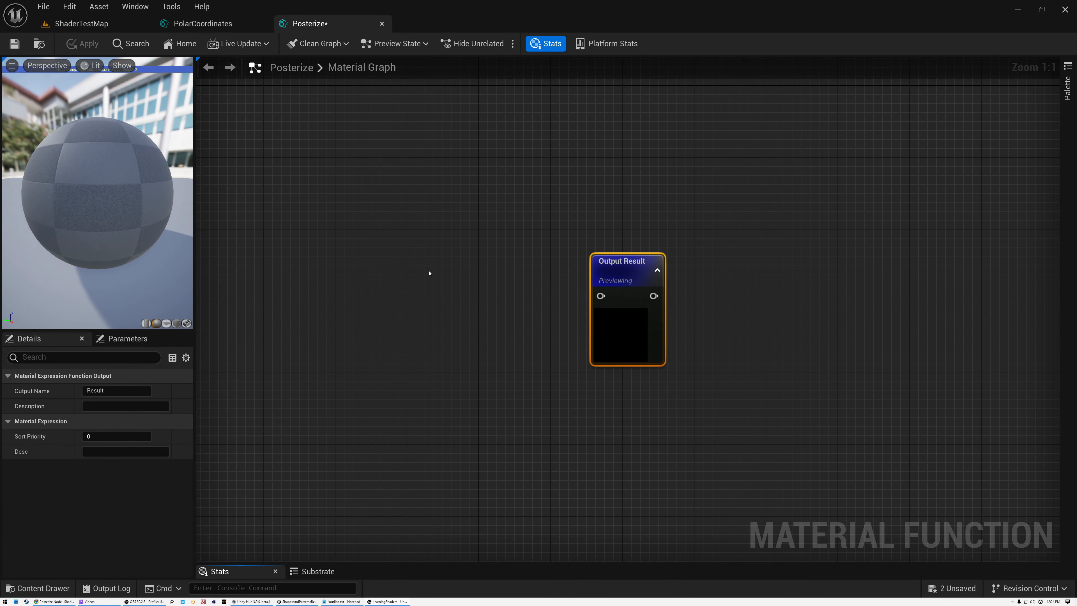
- Add a FunctionInput node to the Posterize graph and enable its preview value as the default
right_click(407, 272)
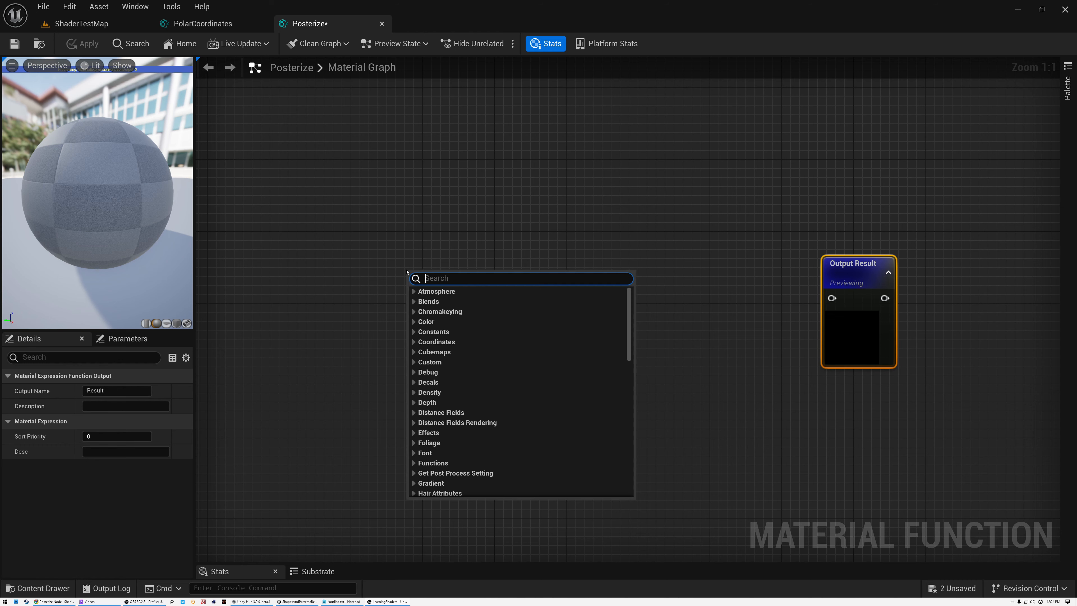
text(inpu)
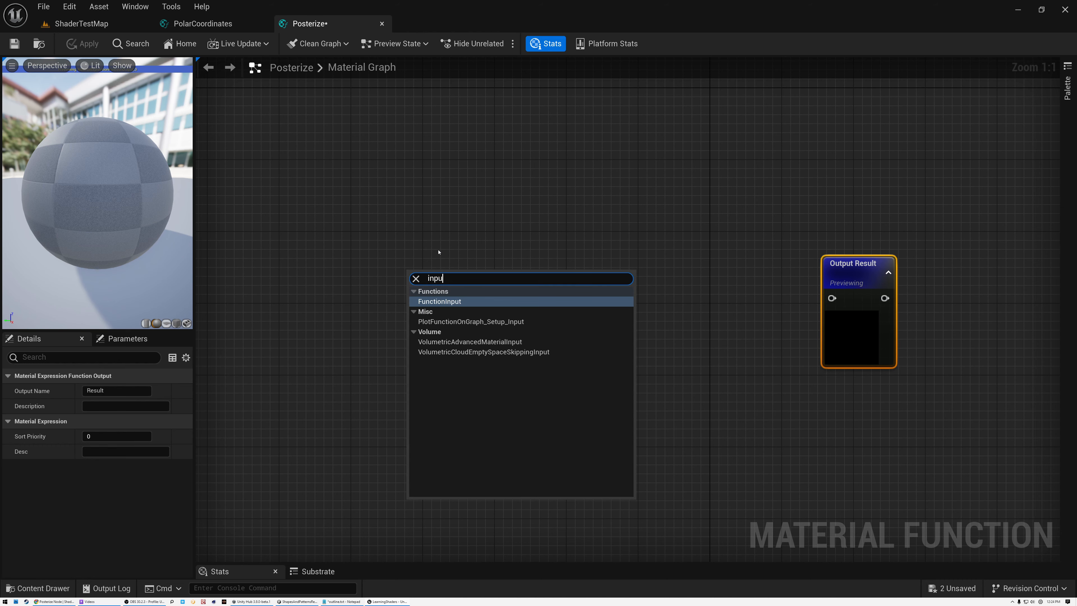
click(443, 302)
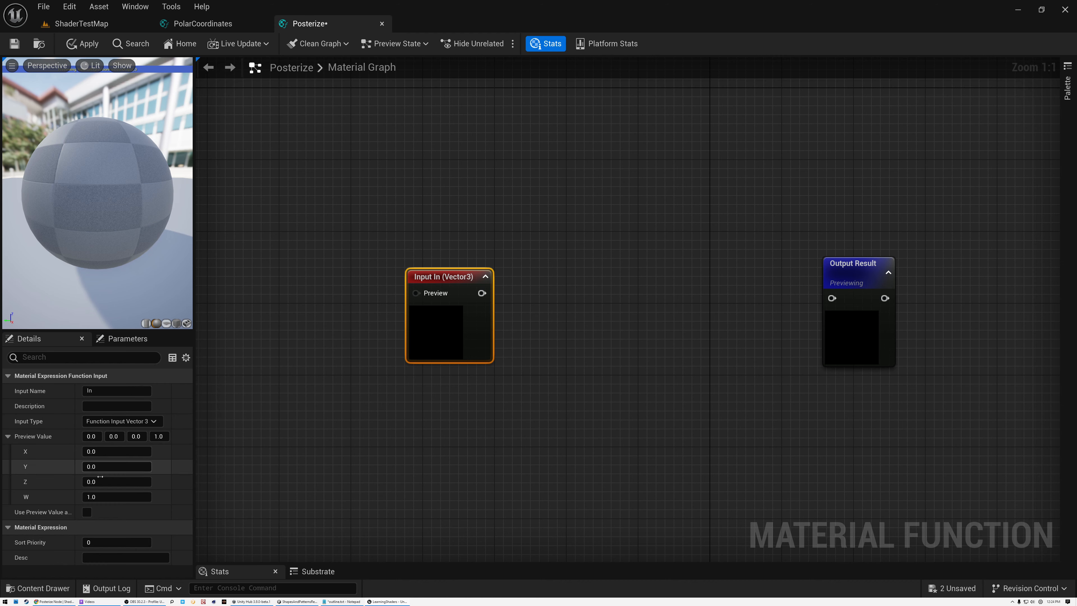
click(86, 512)
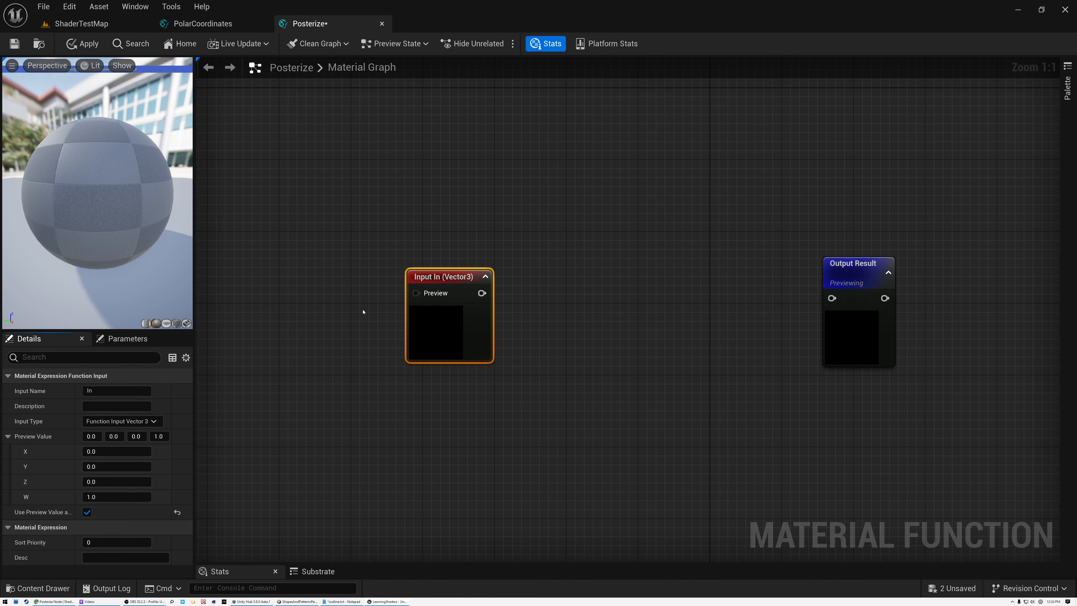
- Add a LinearGradient node before the In input and connect its UGradient output to the input's Preview pin
right_drag(338, 265, 439, 254)
click(378, 266)
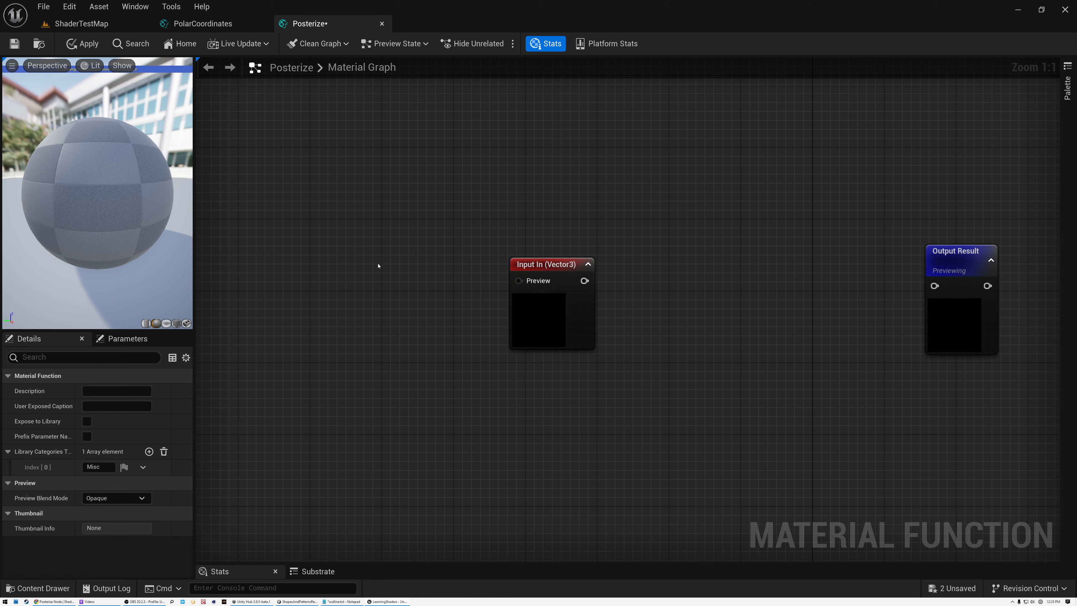
right_click(378, 266)
text(linear)
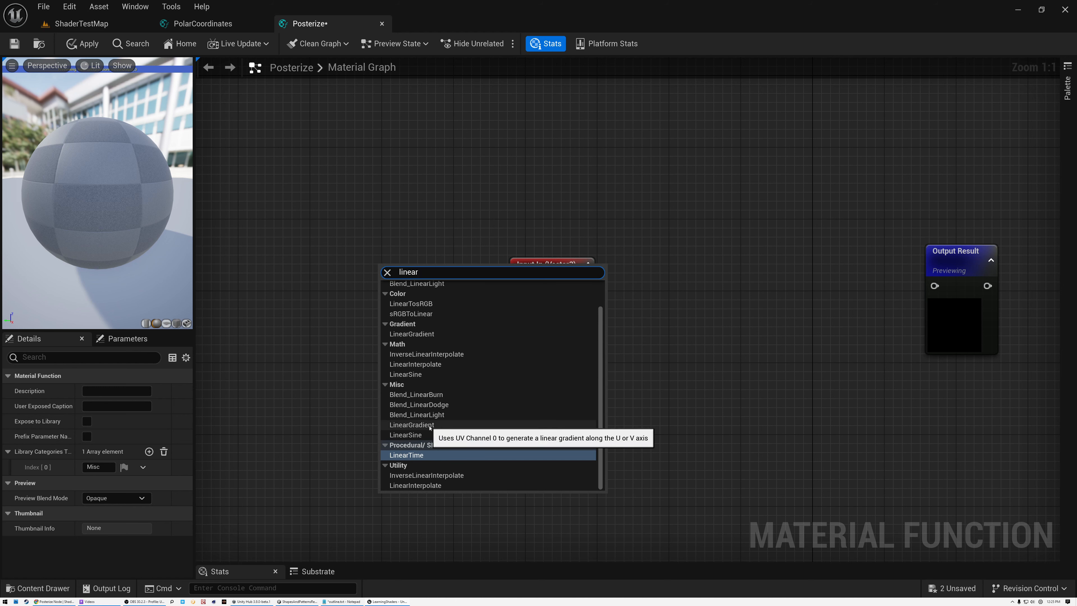
click(432, 424)
click(421, 428)
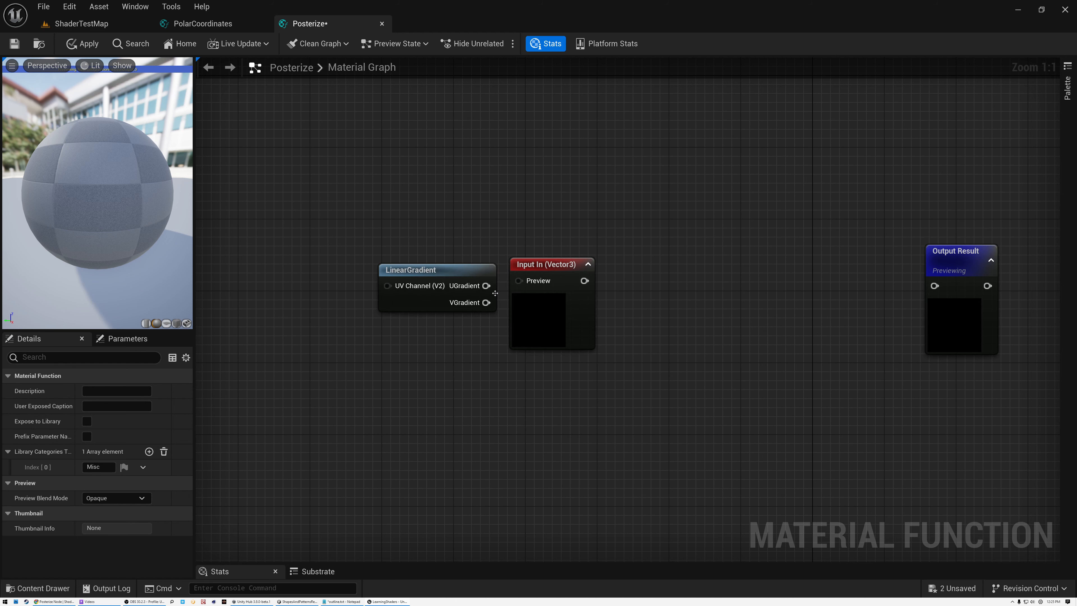
drag(487, 286, 516, 284)
click(477, 280)
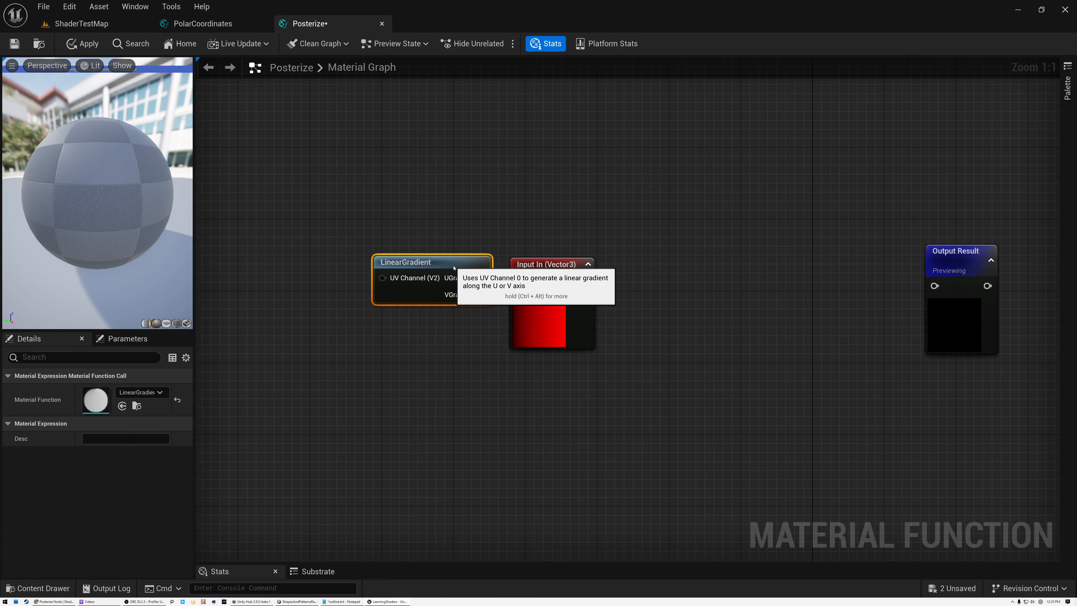
scroll(506, 274, up, 3)
scroll(506, 274, up, 3)
click(526, 252)
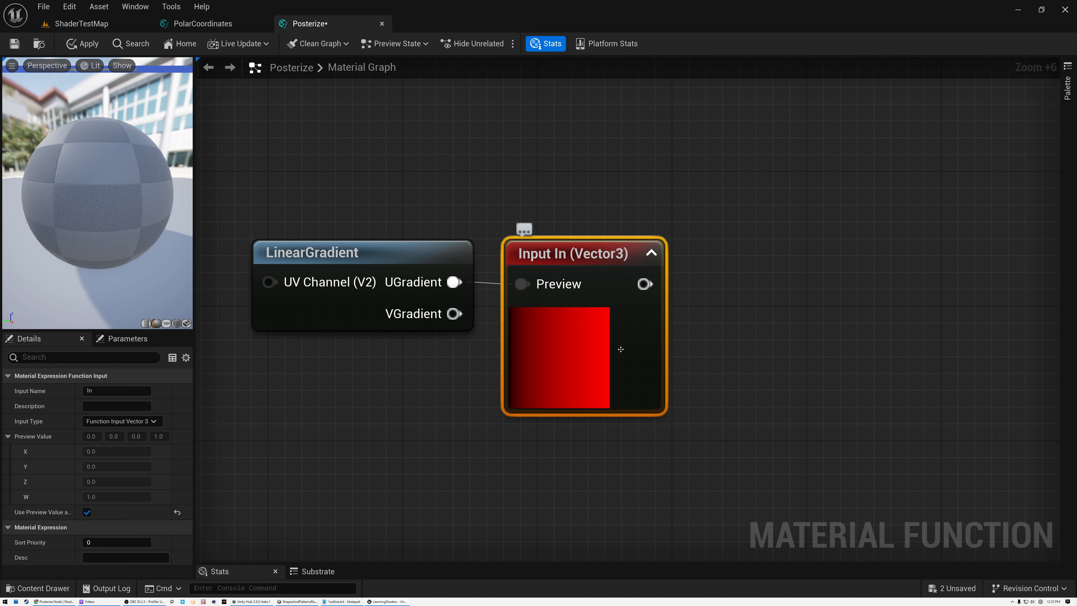
click(352, 254)
- Add a second function input node and place it directly below the In input
scroll(489, 302, down, 3)
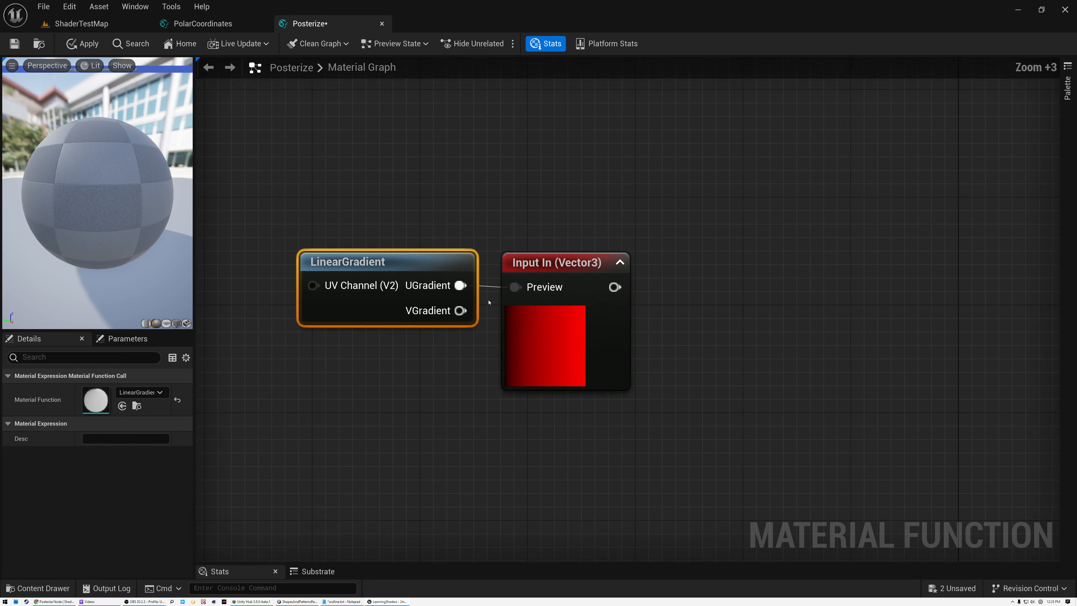
scroll(489, 302, down, 2)
right_drag(489, 302, 373, 345)
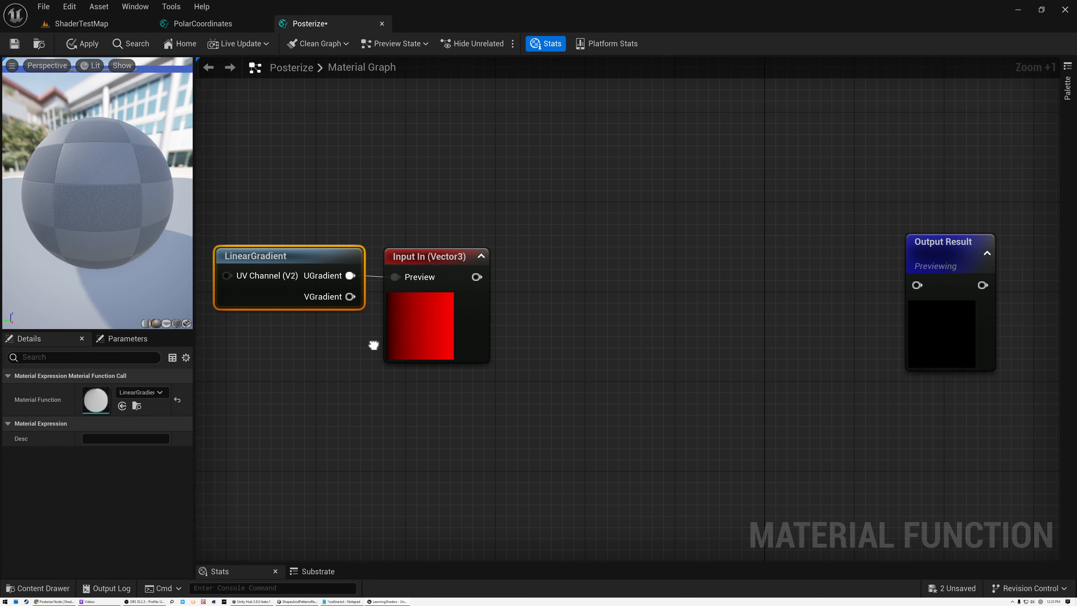
right_click(405, 413)
click(363, 373)
right_click(440, 413)
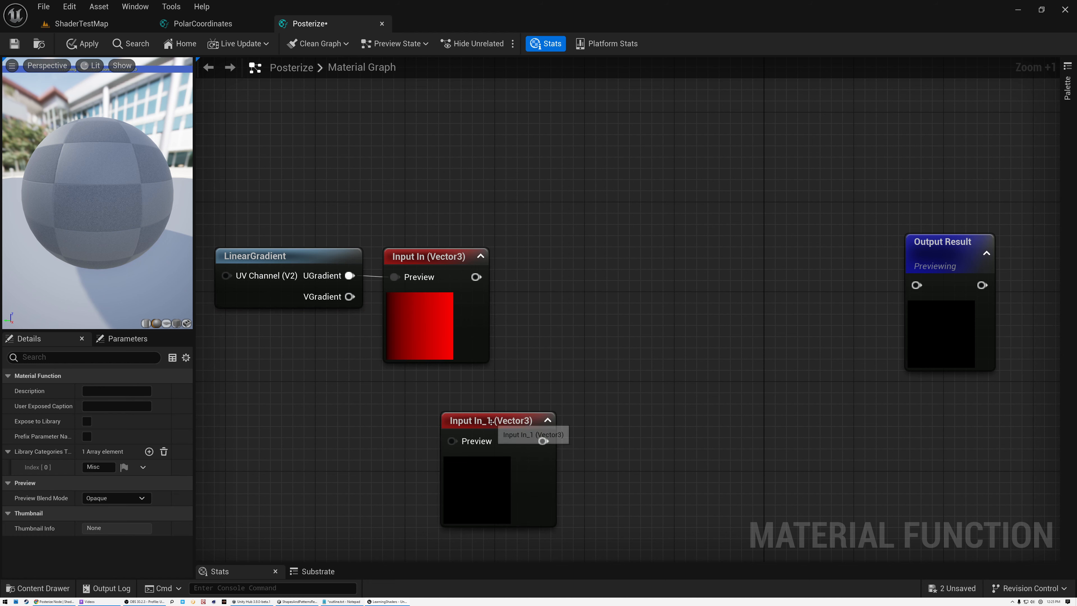
drag(490, 421, 432, 392)
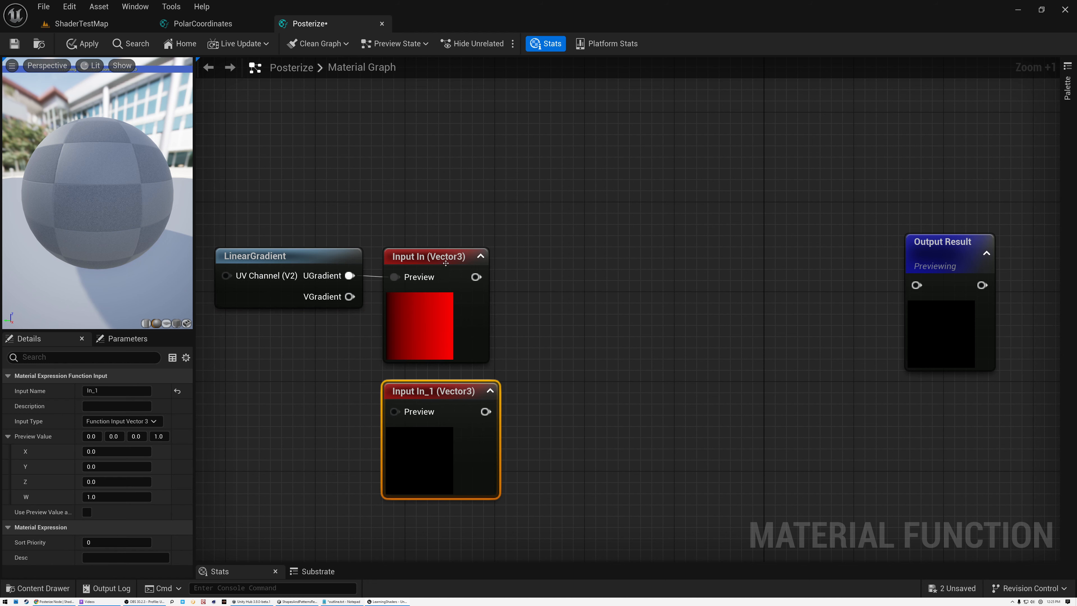
- Change the input type of the In node to Function Input Scalar
click(466, 271)
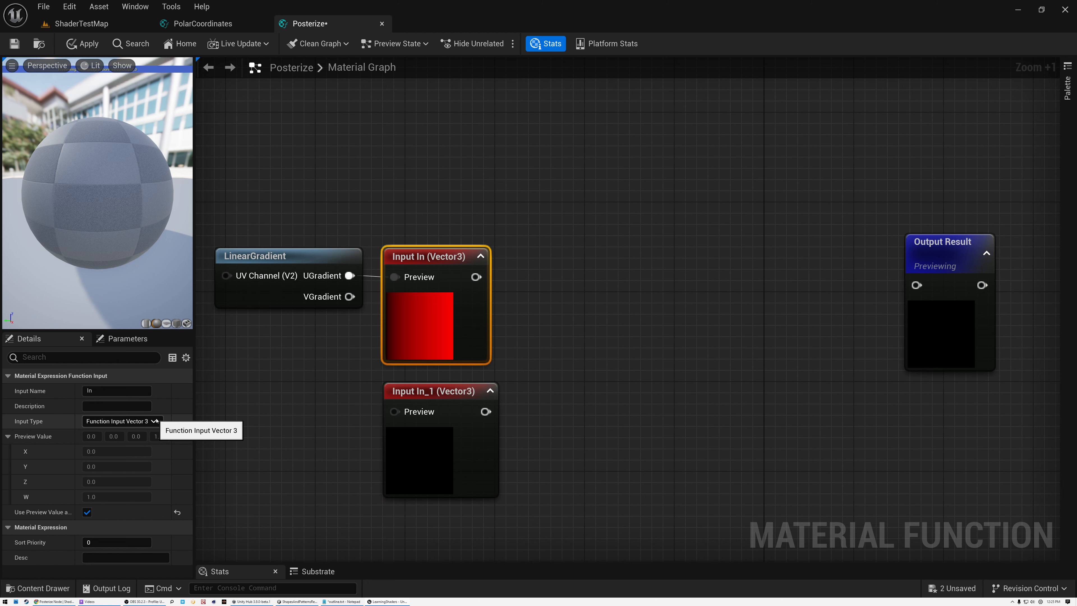
click(144, 421)
click(146, 433)
- Name the second input Steps and change its input type to Function Input Scalar
right_drag(292, 316, 424, 295)
click(570, 368)
drag(570, 368, 559, 357)
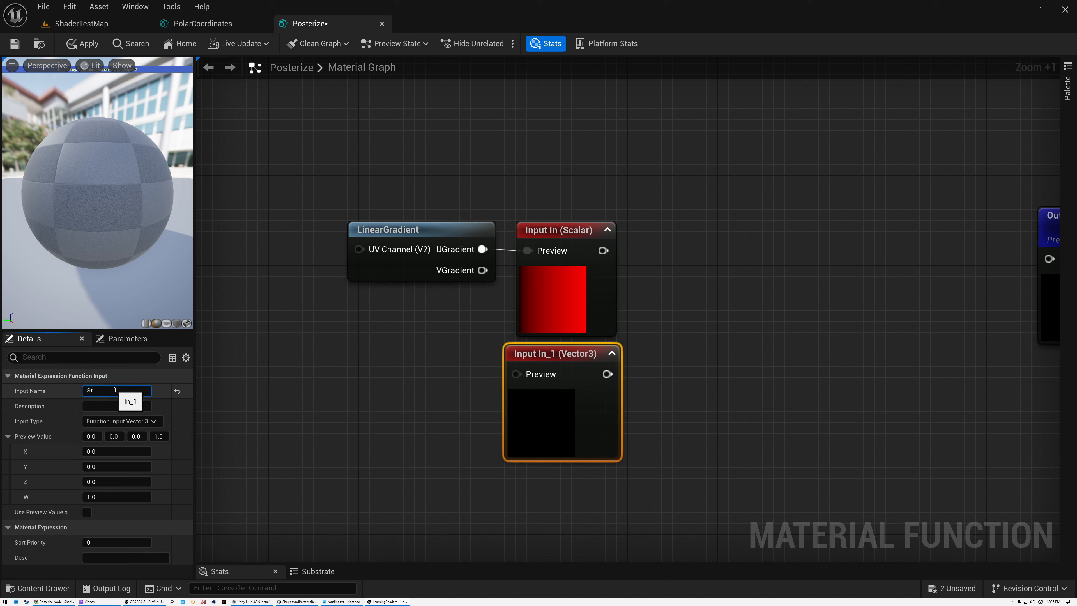
key(Return)
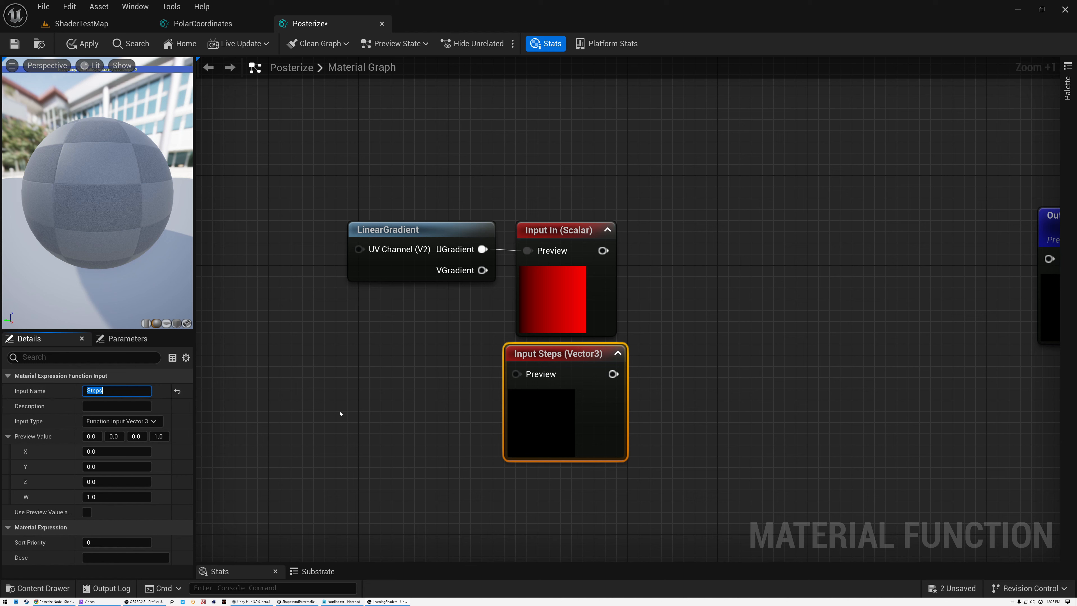
click(153, 422)
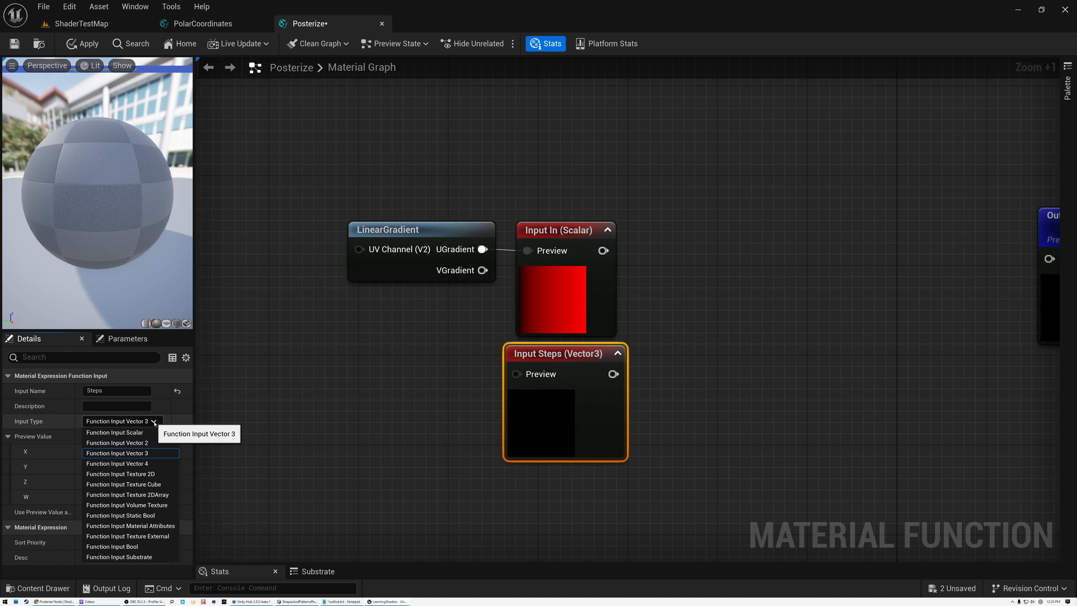
click(147, 431)
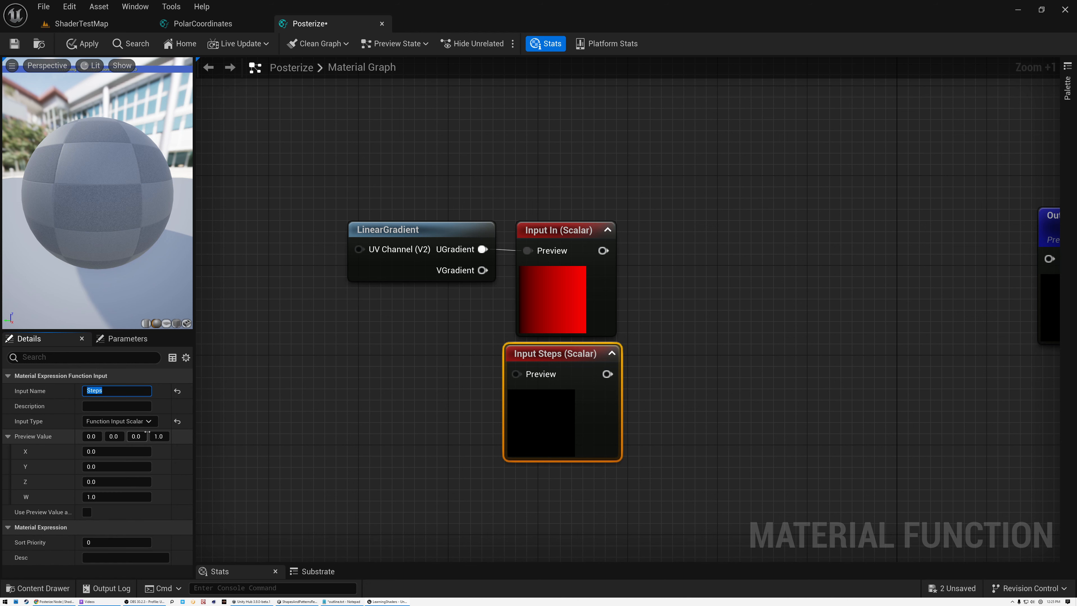
- Set the Steps input's preview X value to 4, use it as the default, and collapse the node's preview
click(98, 436)
text(4)
key(Return)
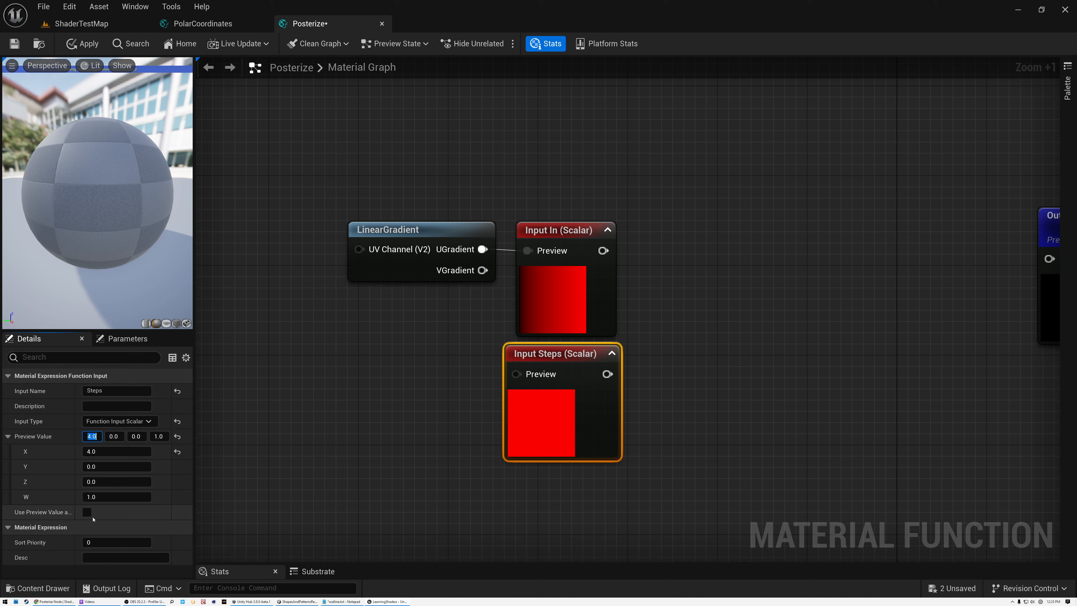
click(87, 512)
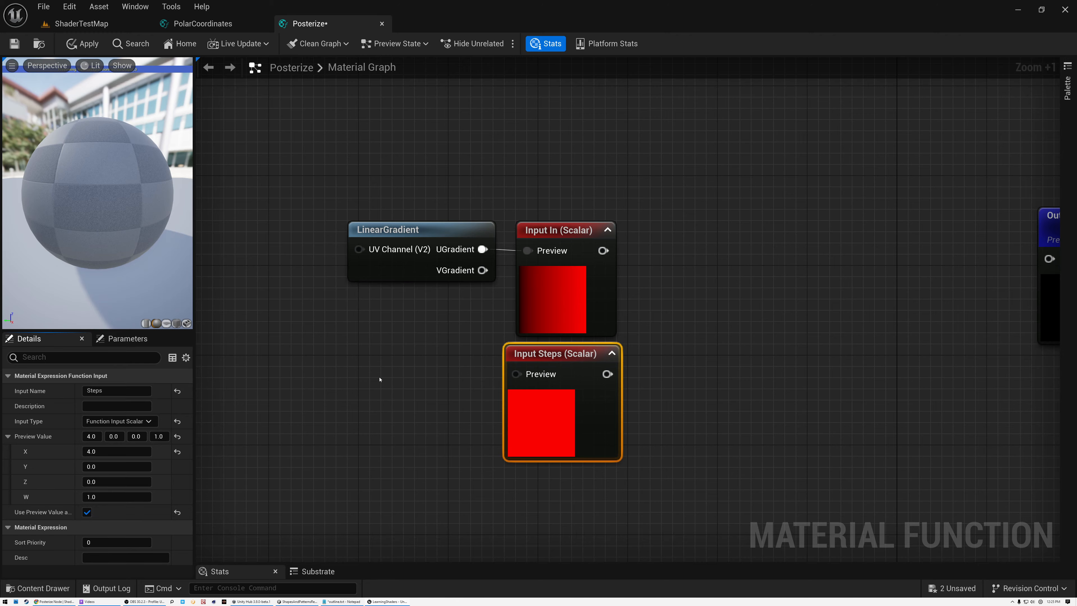
click(612, 353)
- Add a Multiply node that multiplies the In input by the Steps input, align it beside In, and expand its preview
scroll(554, 298, up, 6)
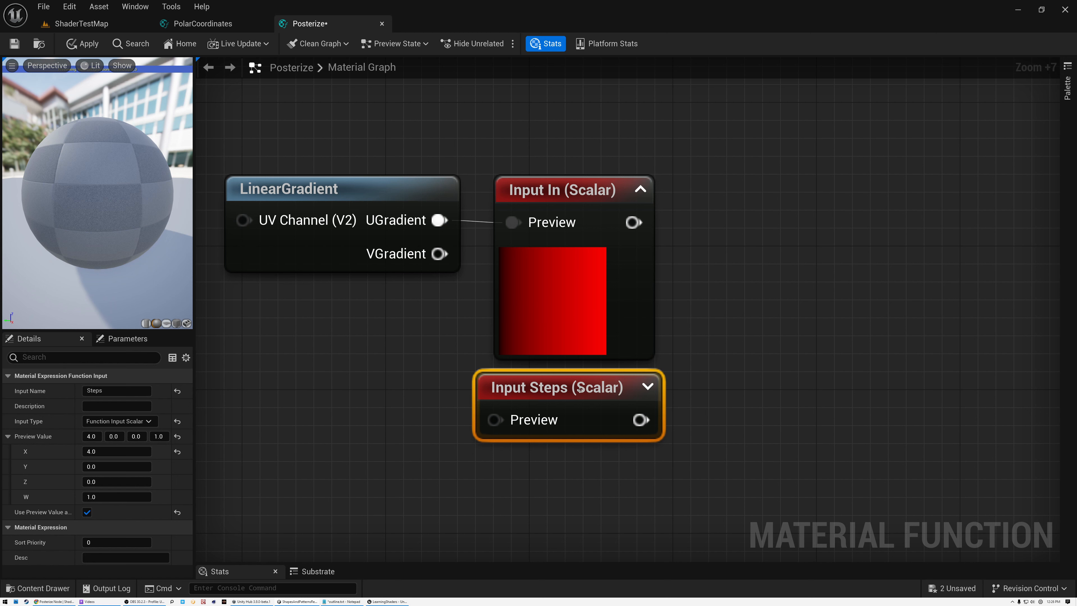
drag(633, 222, 729, 219)
text(mul)
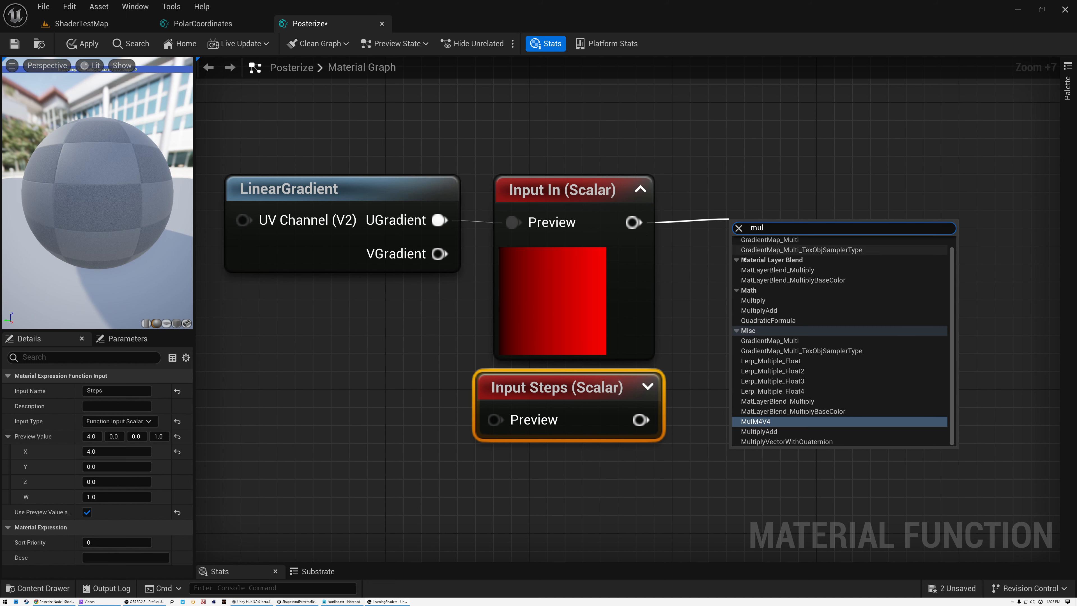
click(752, 300)
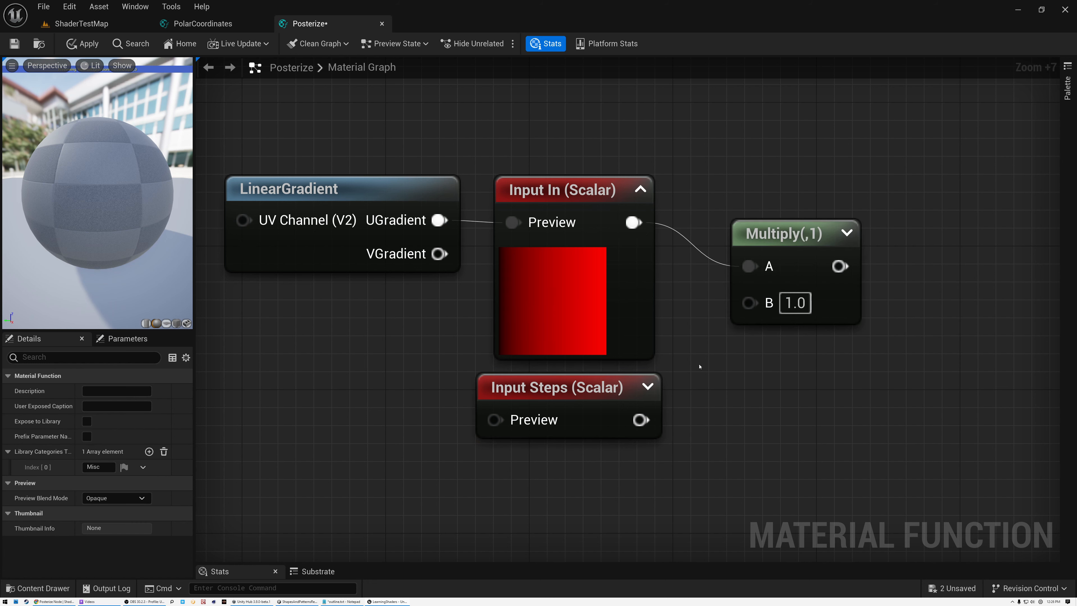
drag(640, 419, 749, 300)
drag(768, 238, 728, 193)
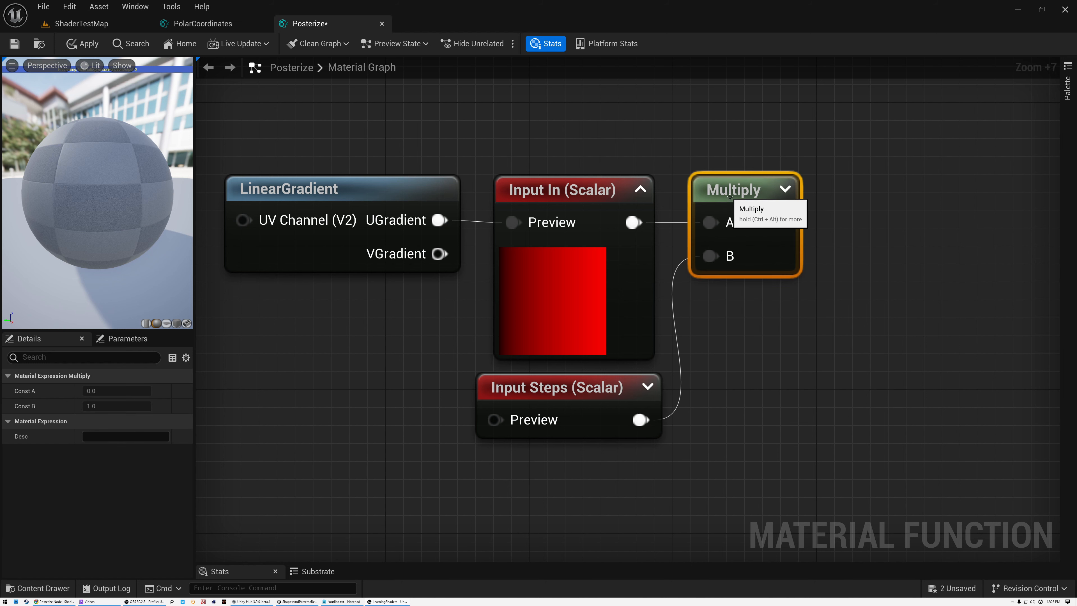
click(784, 187)
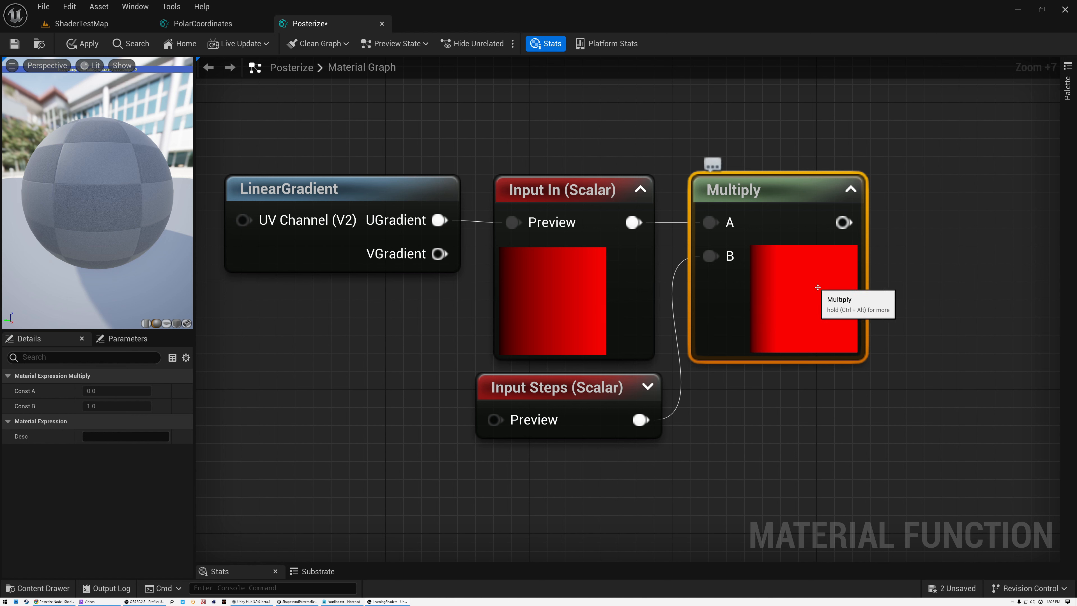
- Add a Floor node fed by the Multiply result and expand its preview
drag(842, 222, 896, 226)
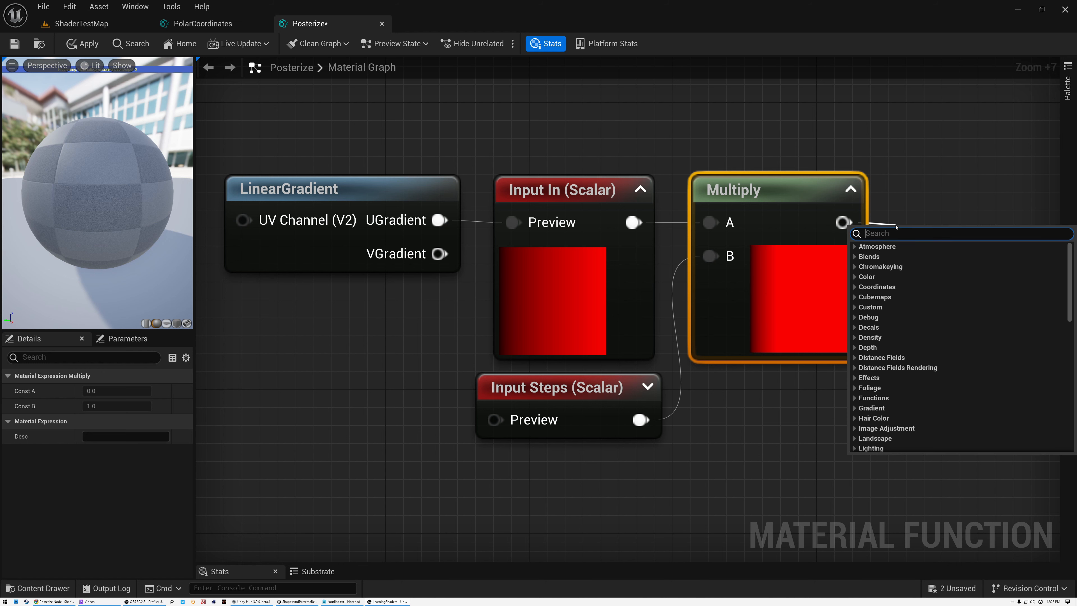
text(flo)
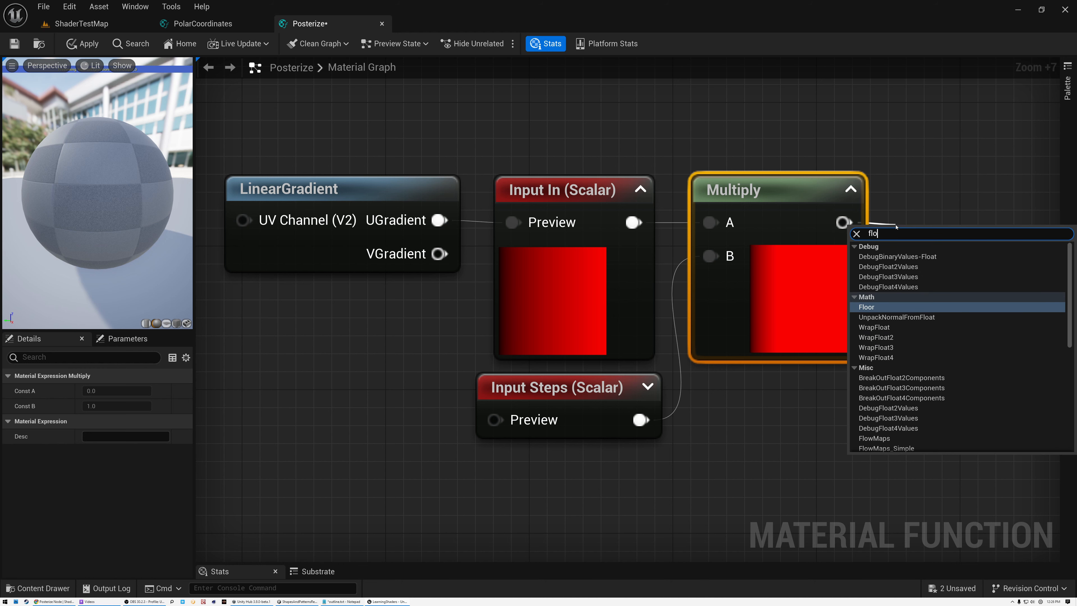
click(869, 307)
click(963, 188)
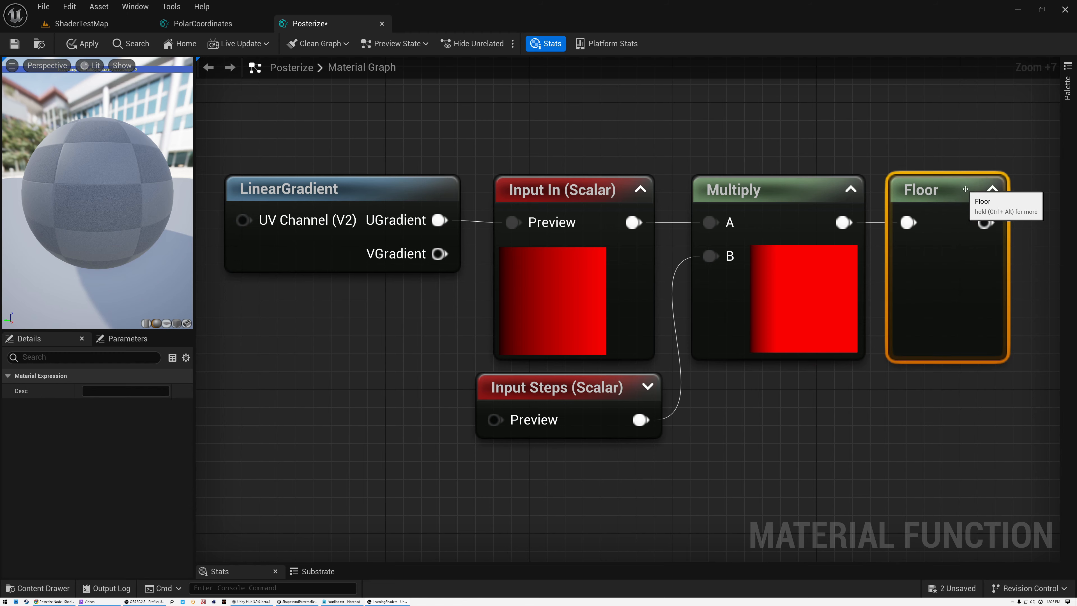
- Add a Divide node that divides the Floor result by the Steps input, and expand its preview
right_drag(881, 290, 535, 295)
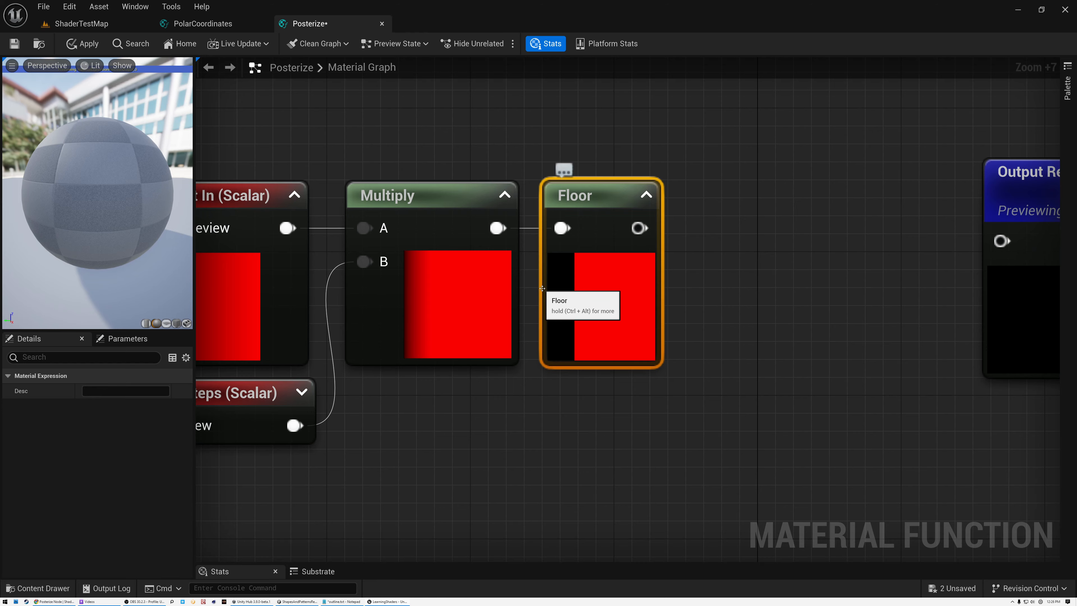
drag(637, 228, 714, 228)
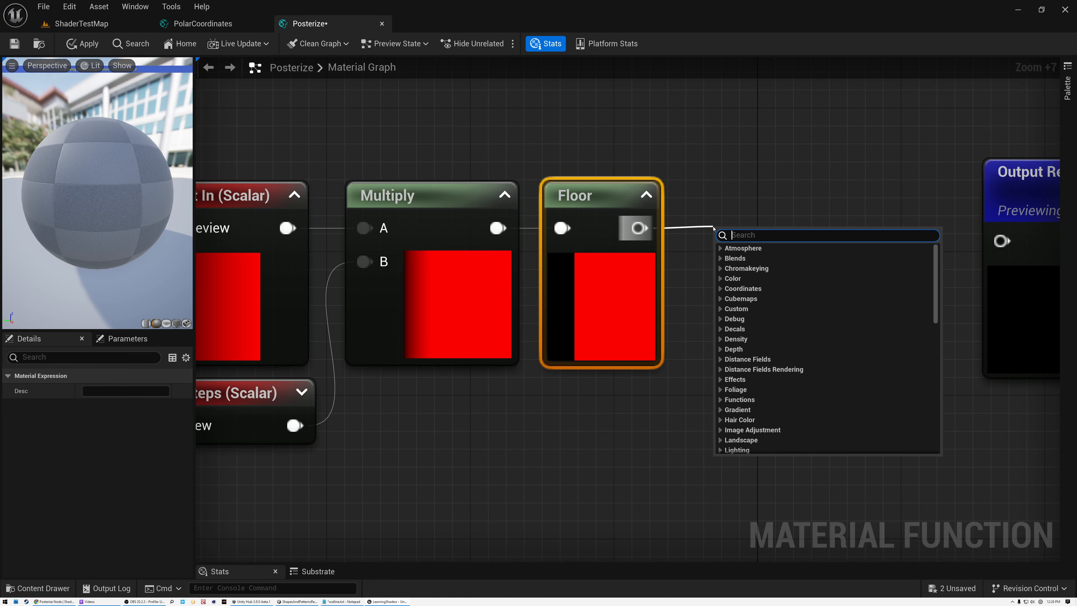
text(di)
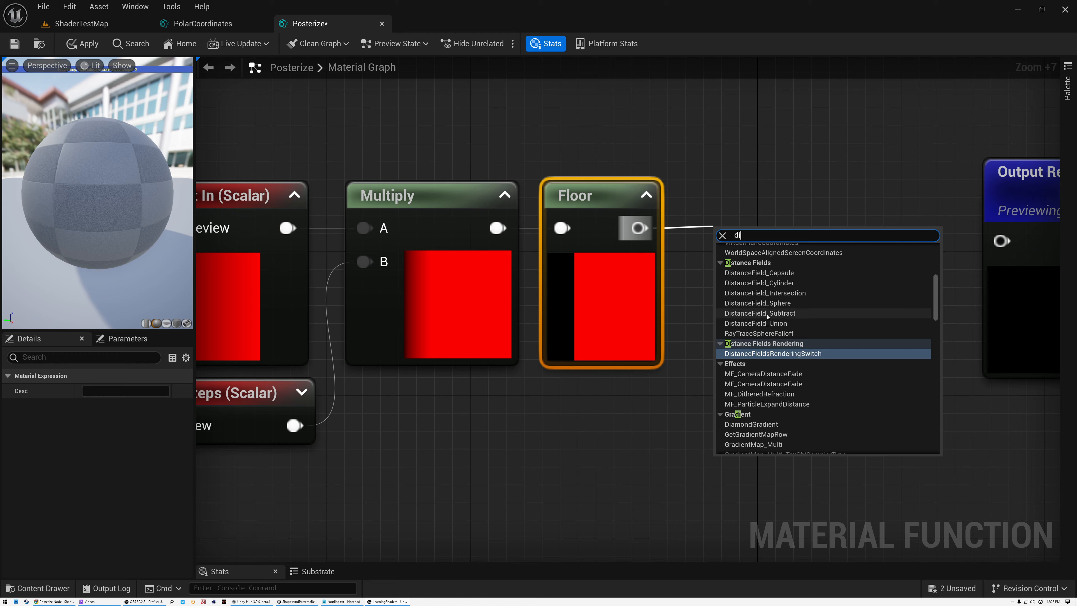
text(vide)
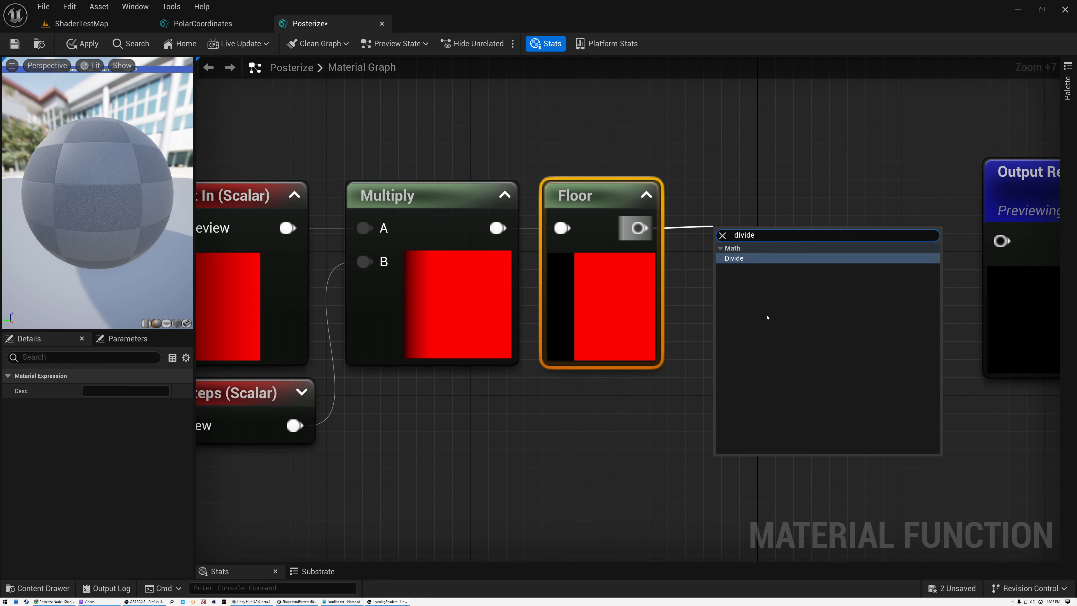
click(738, 260)
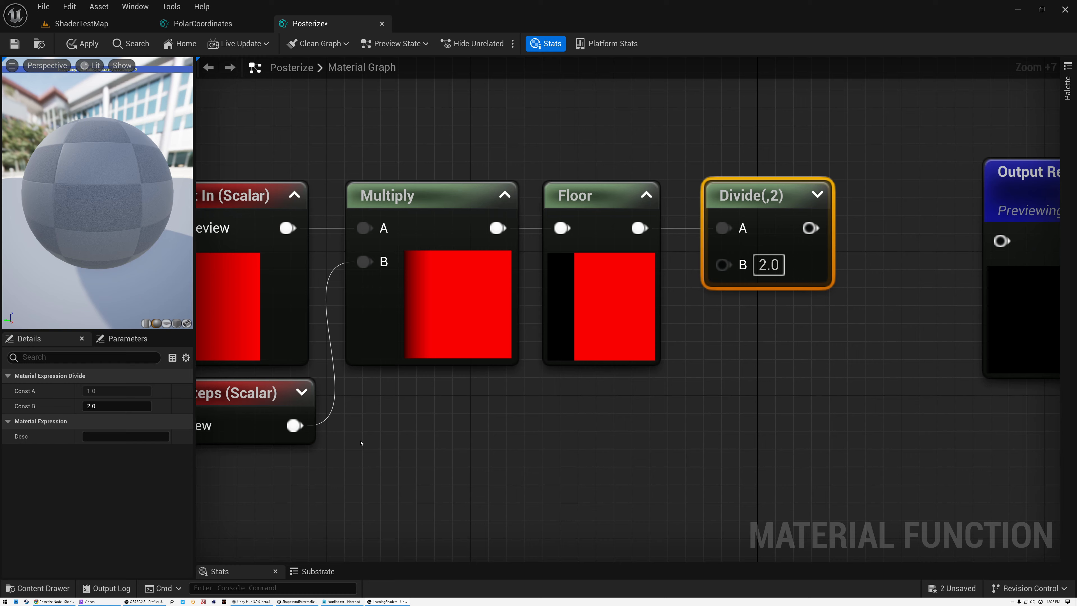
drag(296, 425, 722, 263)
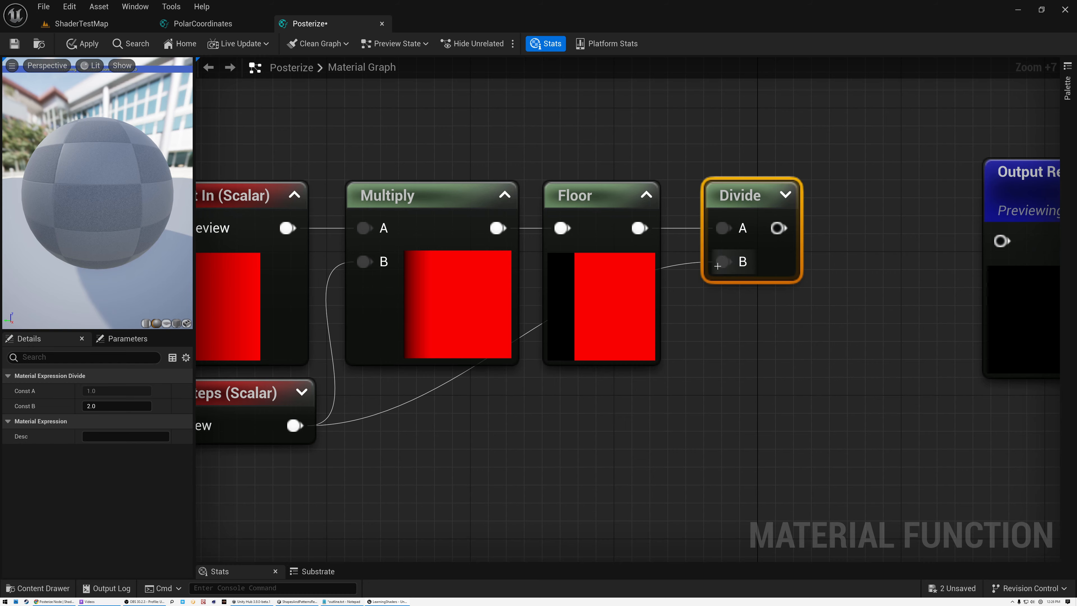
click(788, 196)
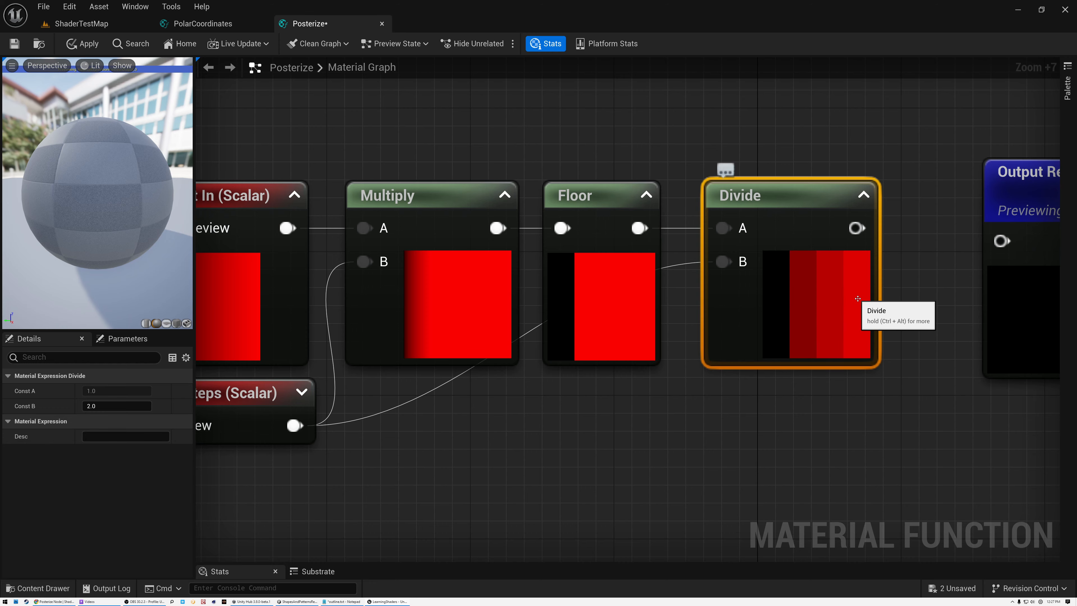
- Connect the Divide result to the output node, line the node up with the chain, and name the output Out
drag(857, 228, 996, 241)
drag(998, 203, 932, 194)
scroll(700, 262, down, 5)
scroll(701, 262, down, 2)
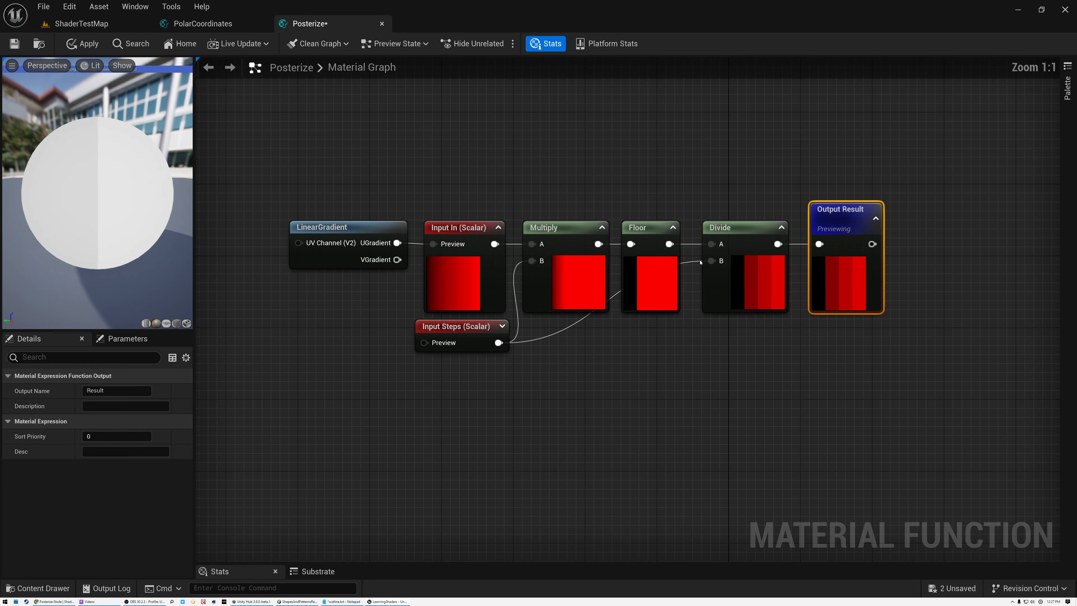
click(115, 390)
text(Out)
key(Return)
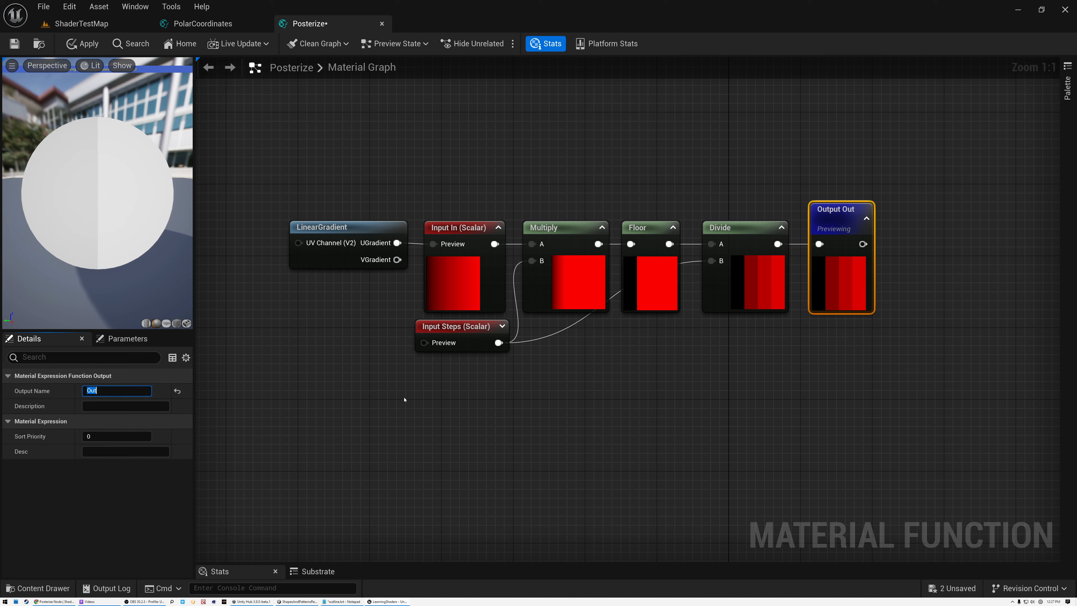
- Expose the Posterize function to the library under the category Procedural/Helpers and save it
click(430, 399)
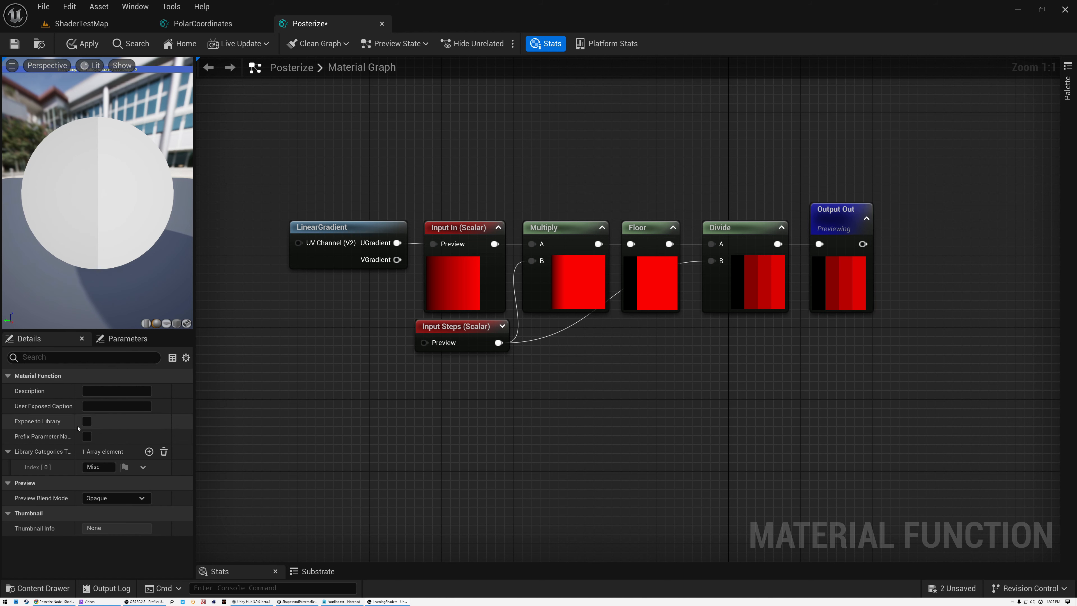
click(87, 421)
click(105, 466)
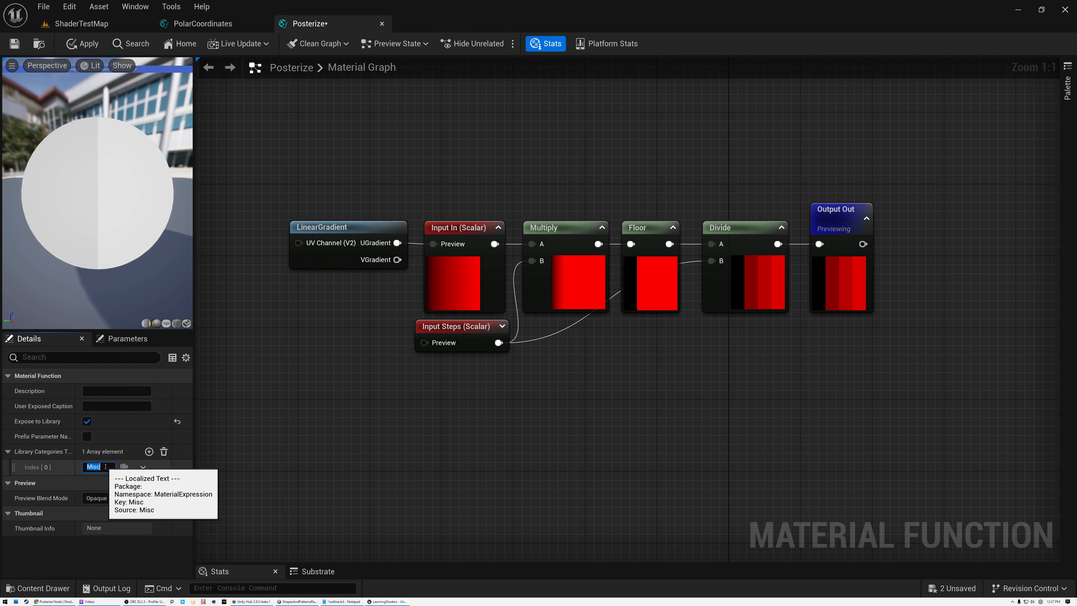
text(Procedur)
text(al)
text(/Helpers)
key(Return)
click(279, 392)
key(ctrl+s)
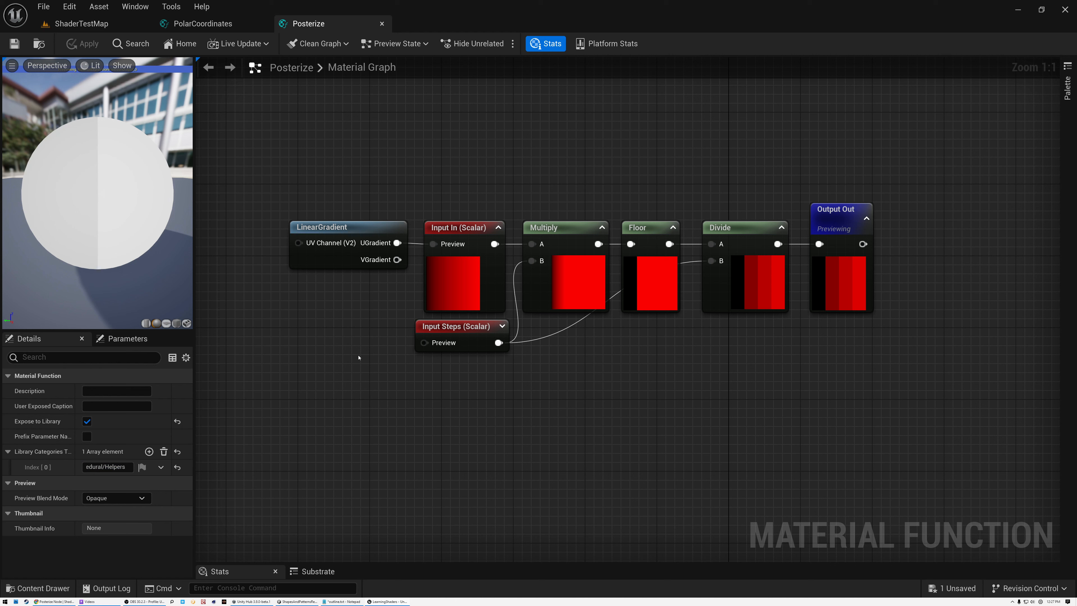
- Create a new material function named SimpleLoading in the Shaders folder
click(41, 588)
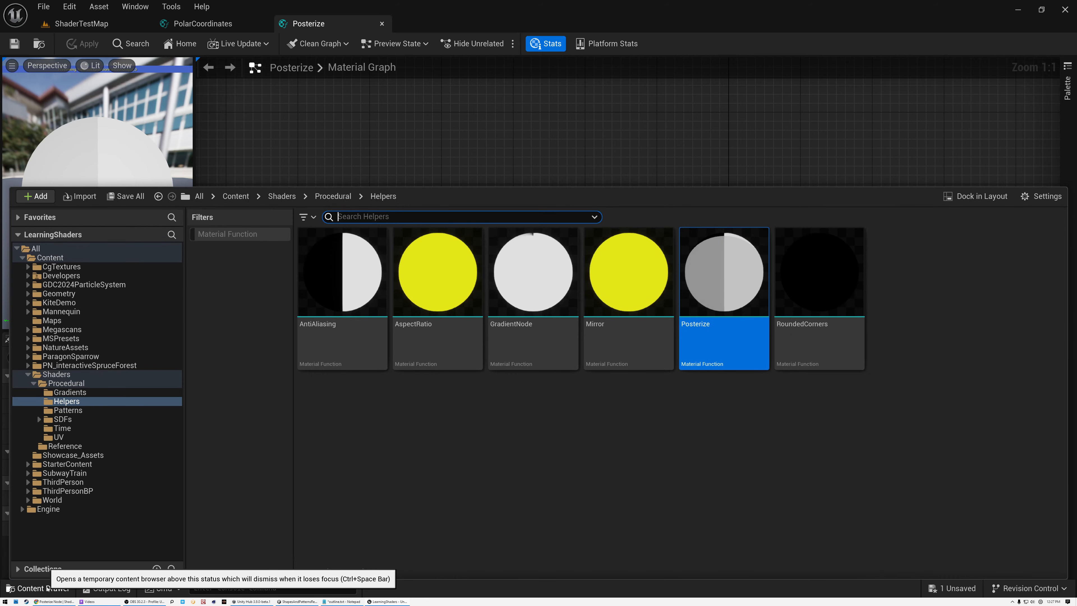
click(56, 374)
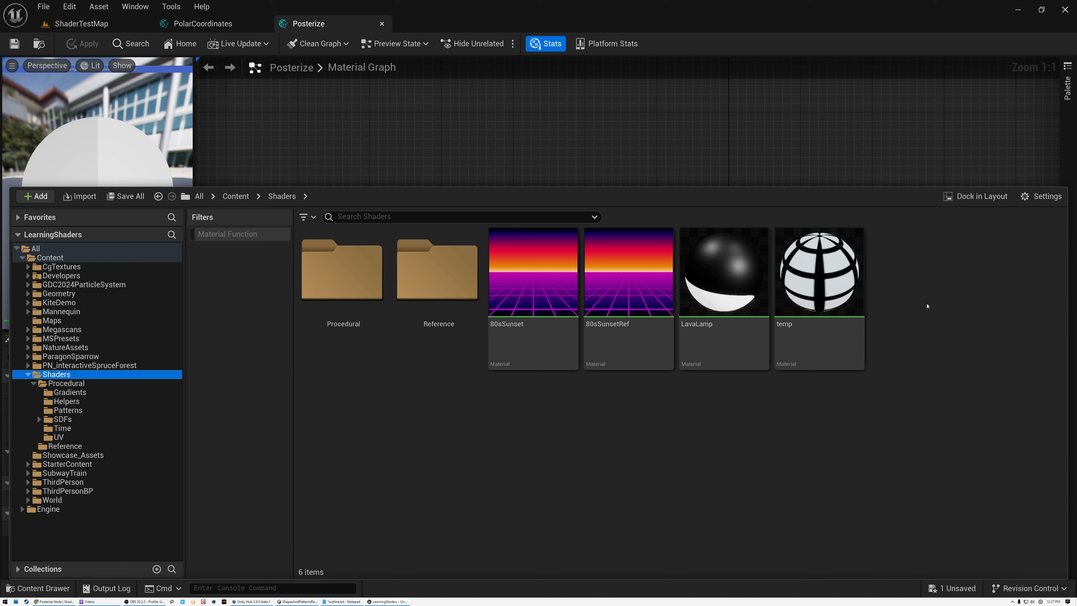
right_click(899, 289)
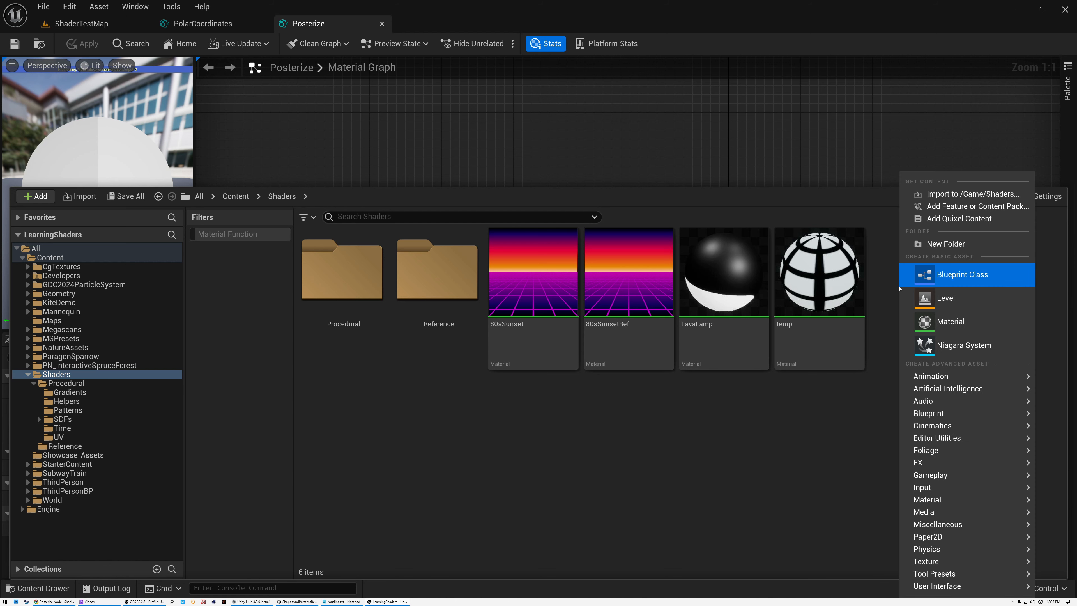
mouse_move(927, 499)
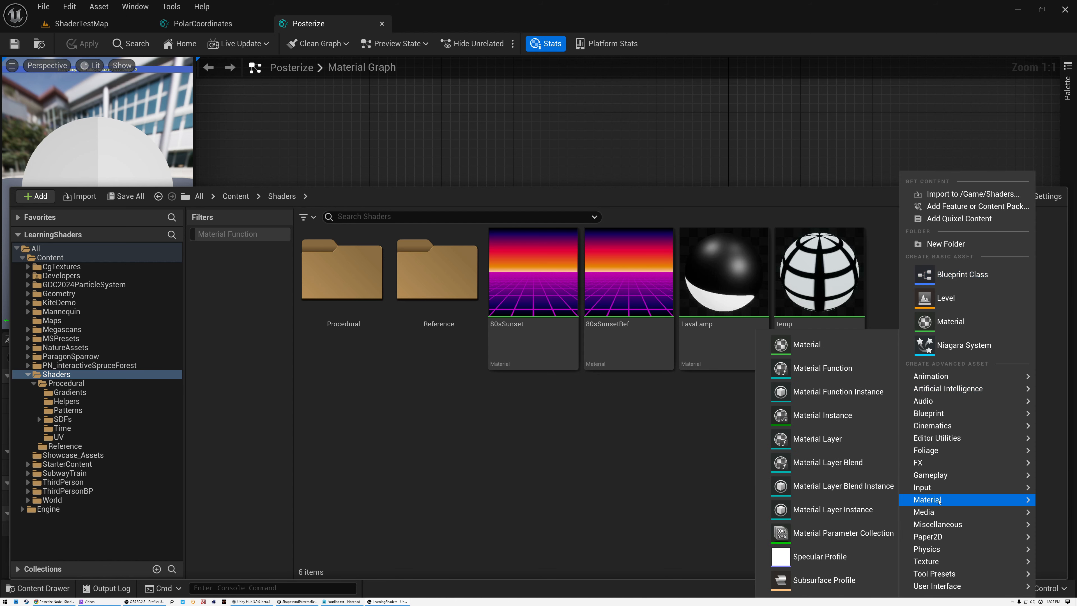
click(823, 370)
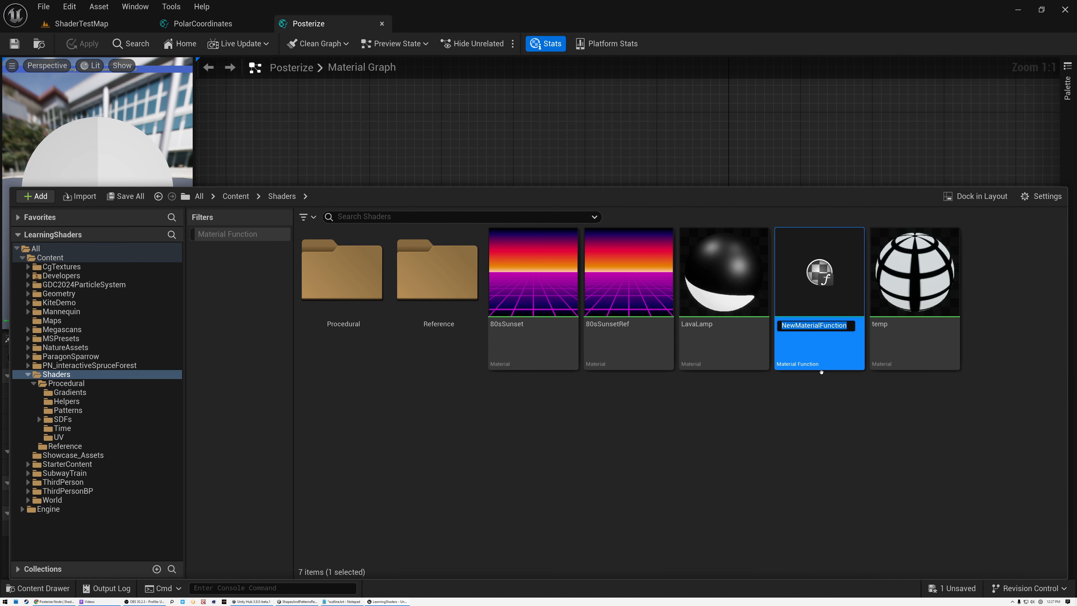
text(SimpleLoading)
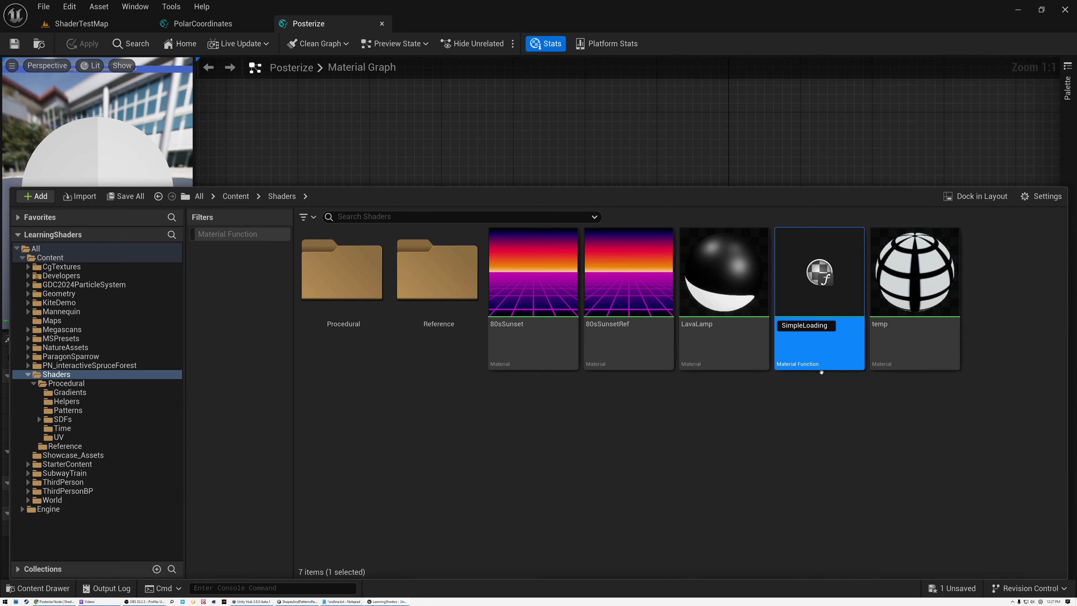
key(Return)
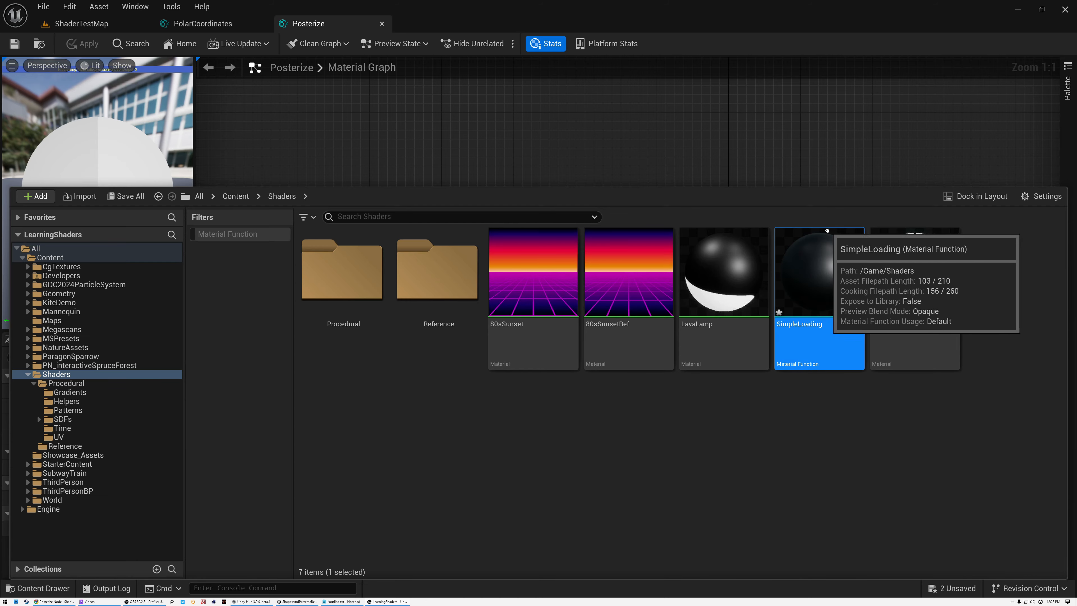
- Open the SimpleLoading function and add a Circle node from Procedural/SDF to its graph
double_click(820, 347)
right_drag(506, 303, 682, 307)
ctrl+scroll(672, 308, up, 2)
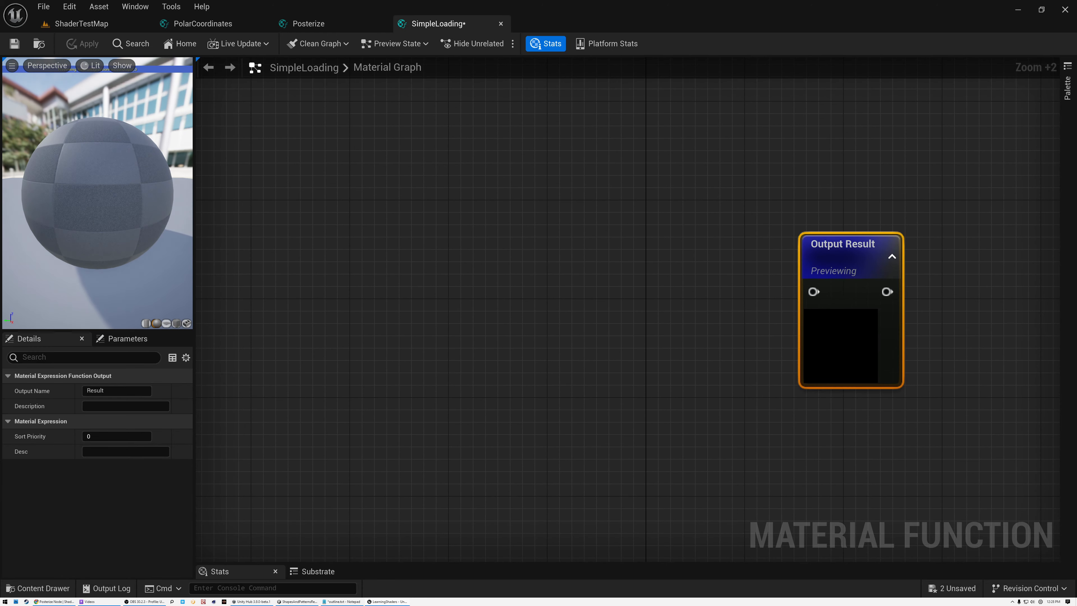
right_click(451, 243)
text(circl)
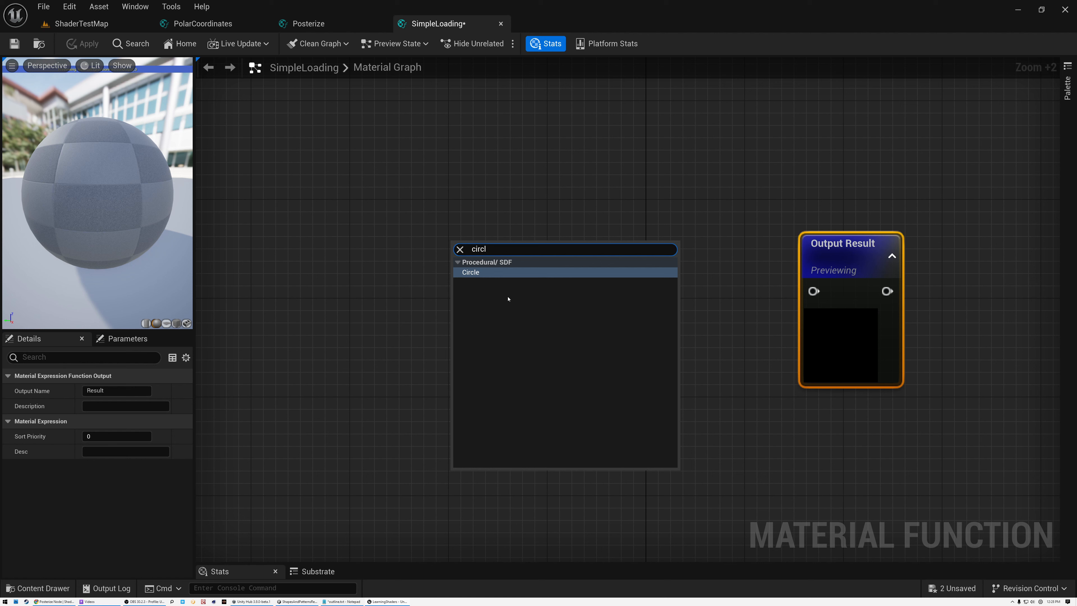
click(480, 273)
drag(549, 252, 520, 237)
- Connect the Circle's Fill to the output node and arrange the two nodes closer together
drag(635, 256, 812, 290)
drag(845, 349, 839, 315)
scroll(839, 315, up, 5)
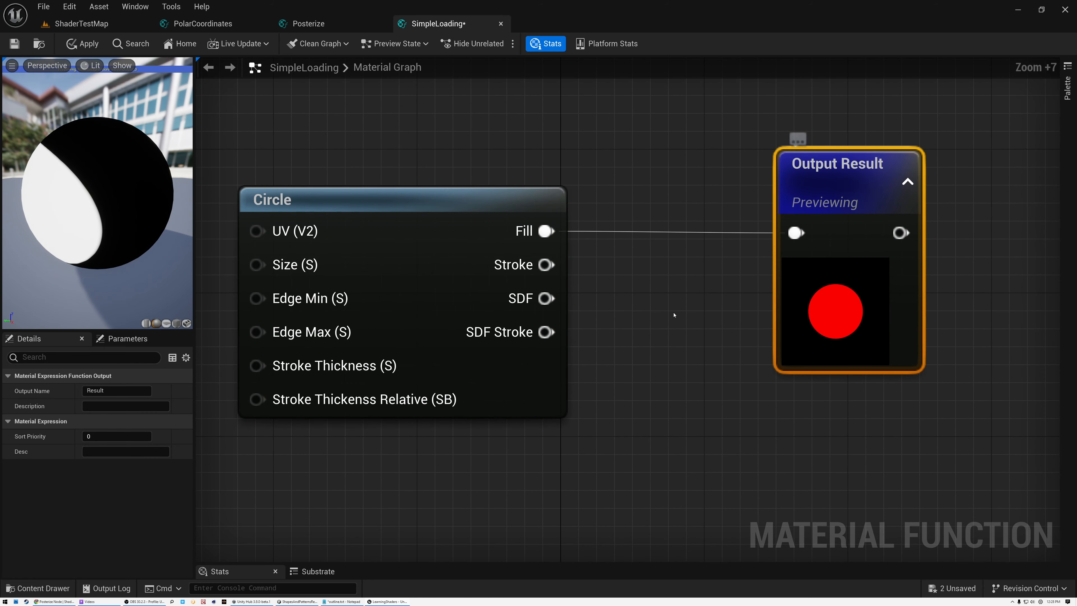
right_drag(655, 324, 744, 336)
drag(532, 216, 658, 216)
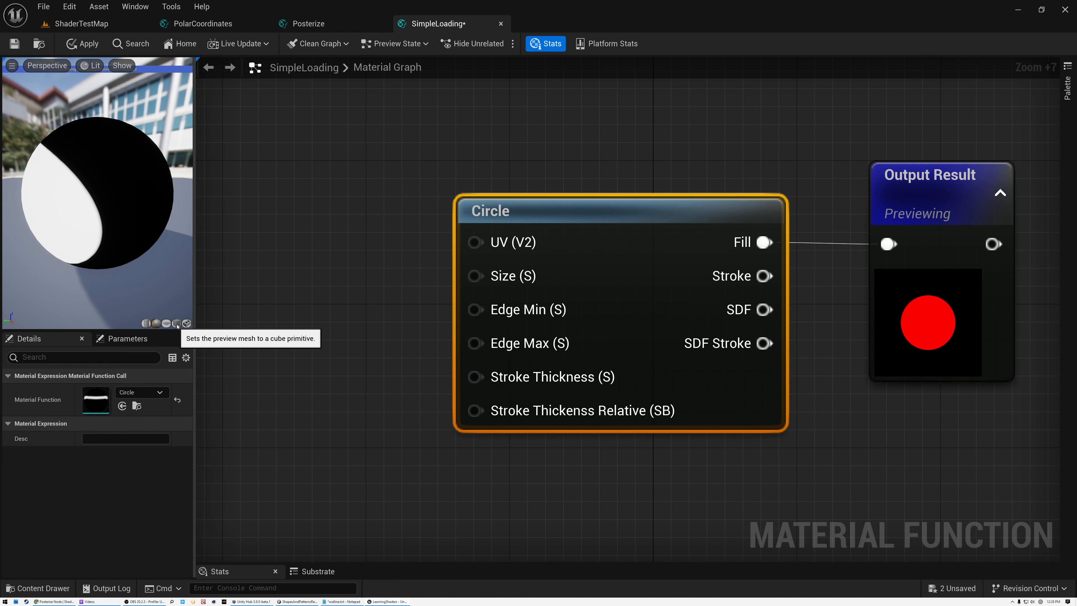
- Set the preview mesh to a plane and widen the preview viewport
click(166, 324)
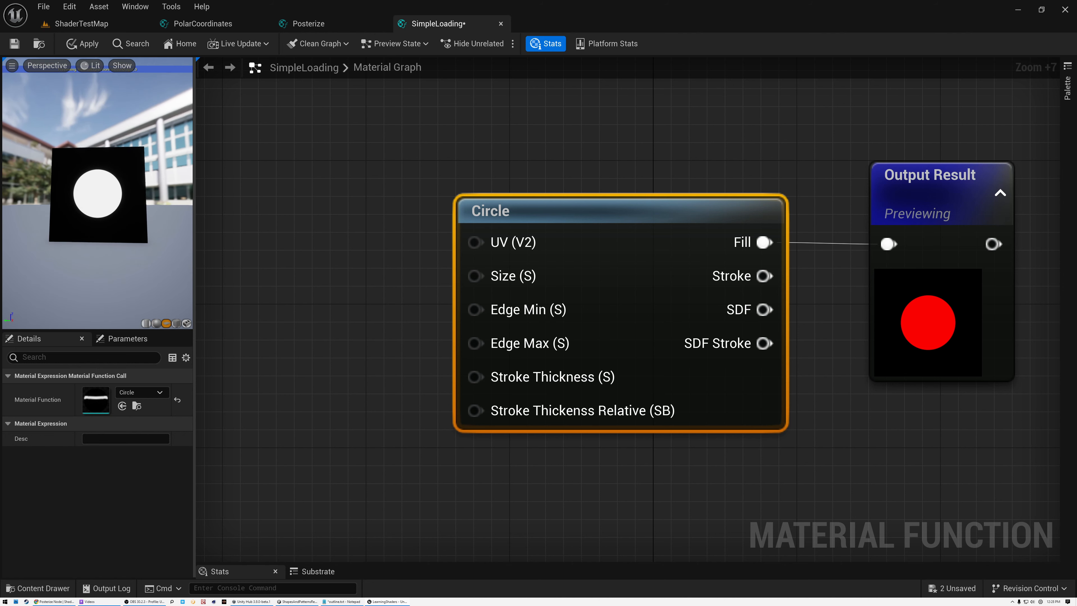
drag(194, 293, 272, 292)
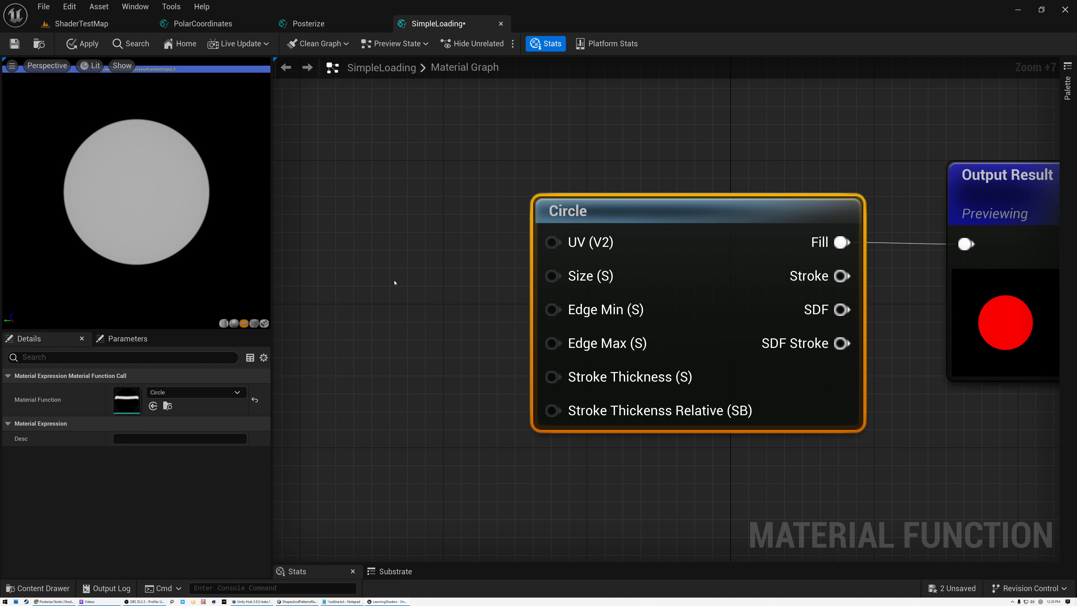
- Add a constant with value 0.4 beside the Circle node and connect it to the Circle's Size input
click(364, 242)
key(1)
click(385, 240)
drag(470, 249, 427, 257)
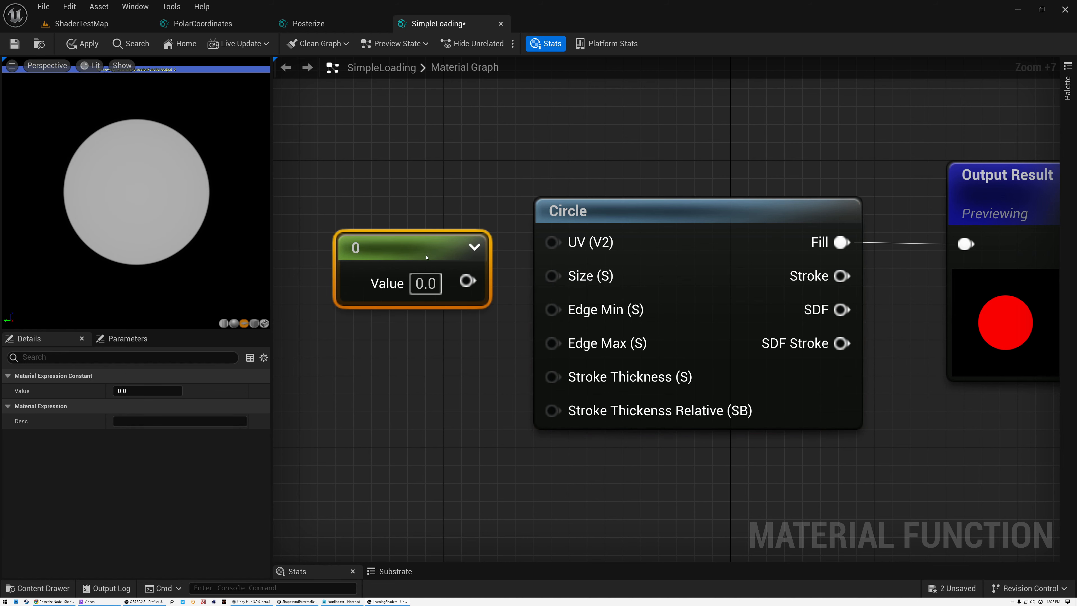
click(438, 291)
text(0.4)
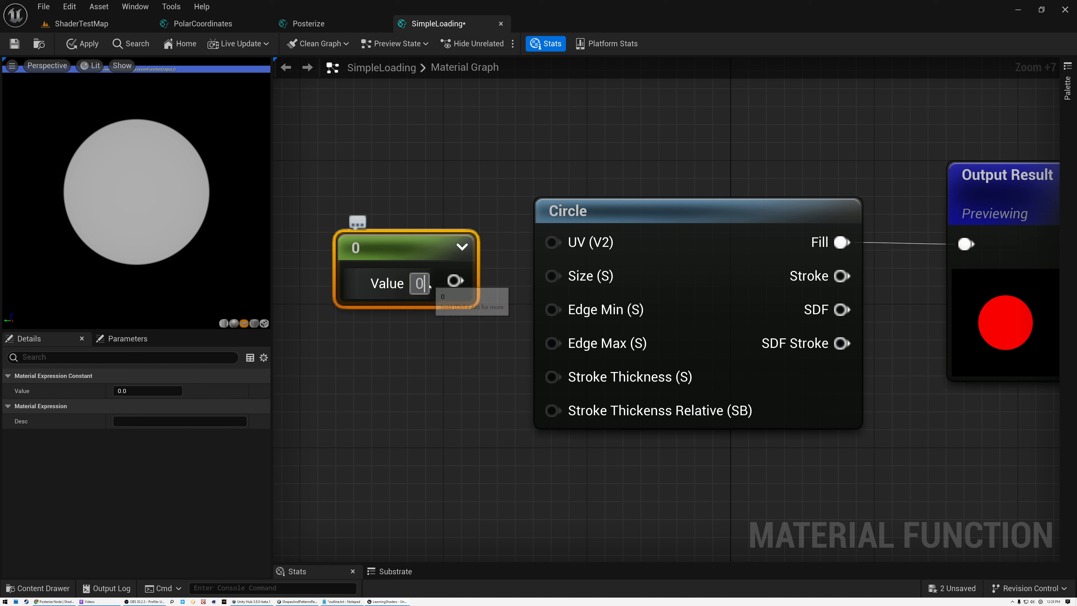
key(Return)
drag(468, 280, 552, 276)
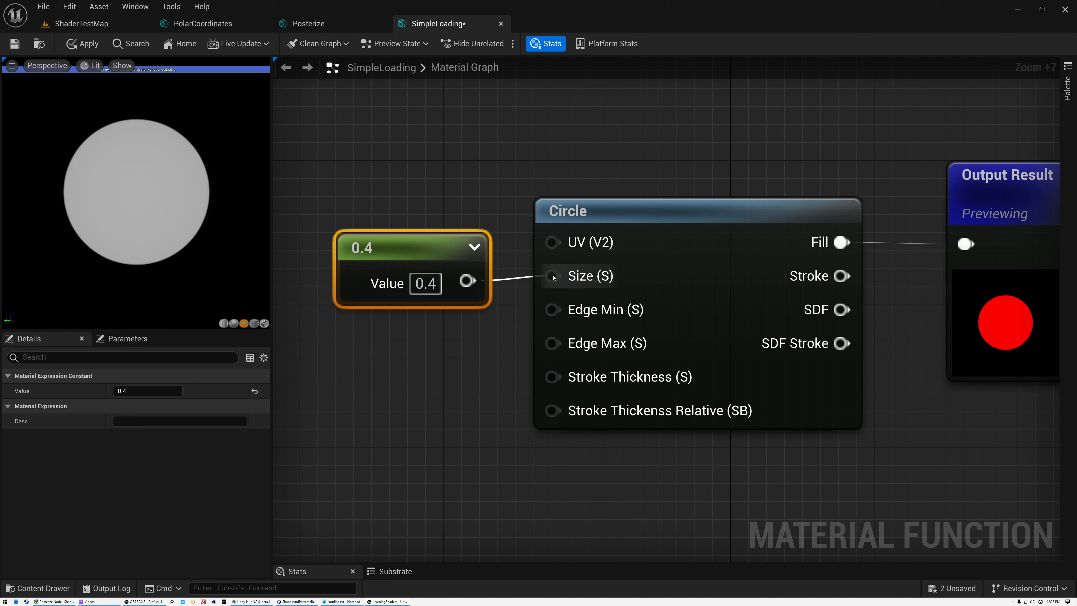
drag(420, 264, 438, 264)
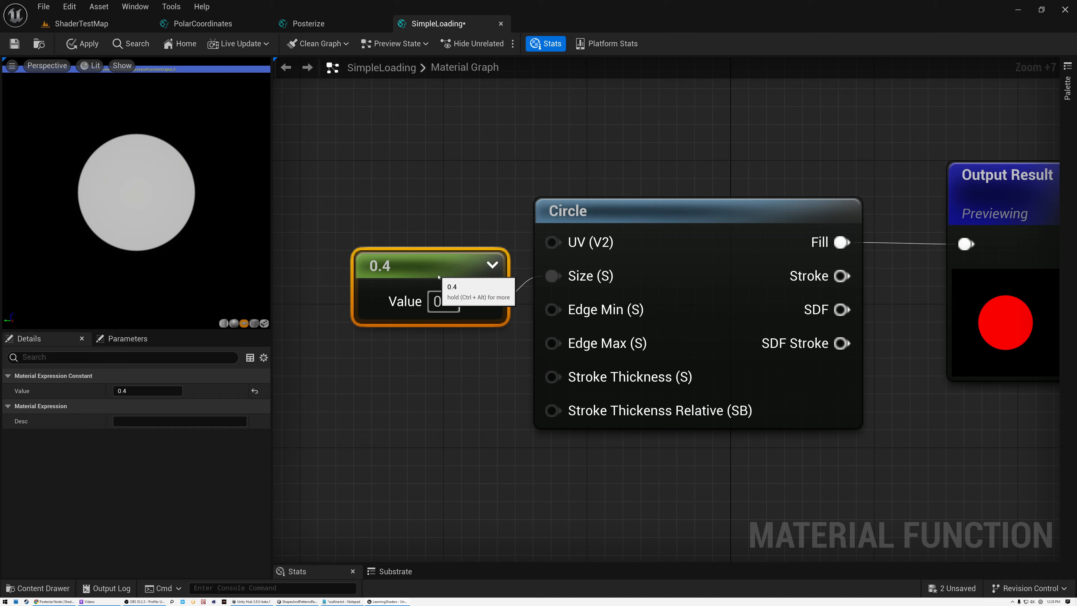
click(451, 431)
scroll(451, 431, down, 6)
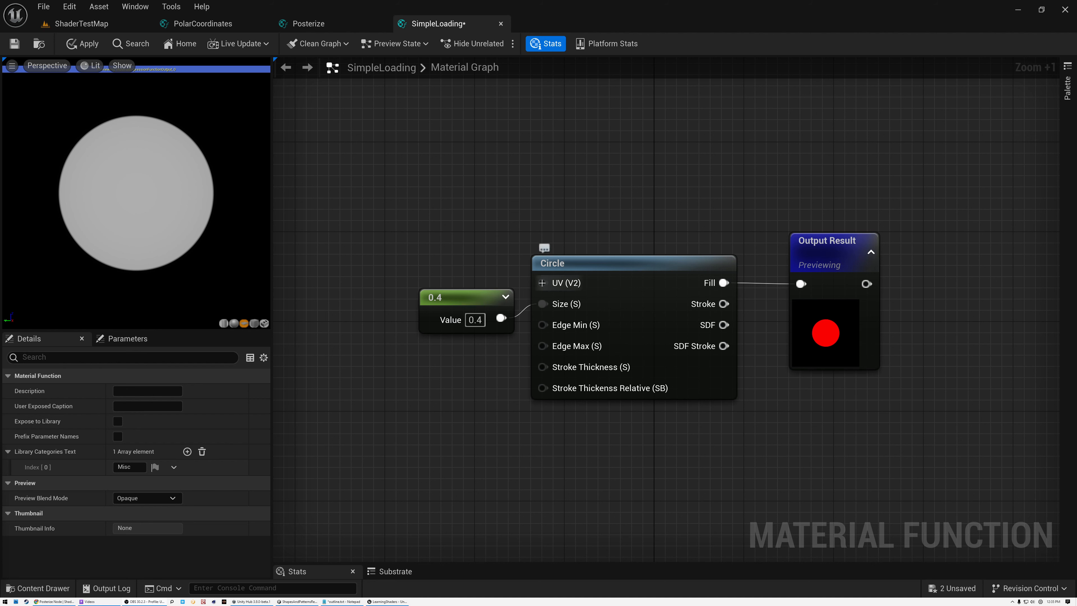
drag(478, 298, 478, 309)
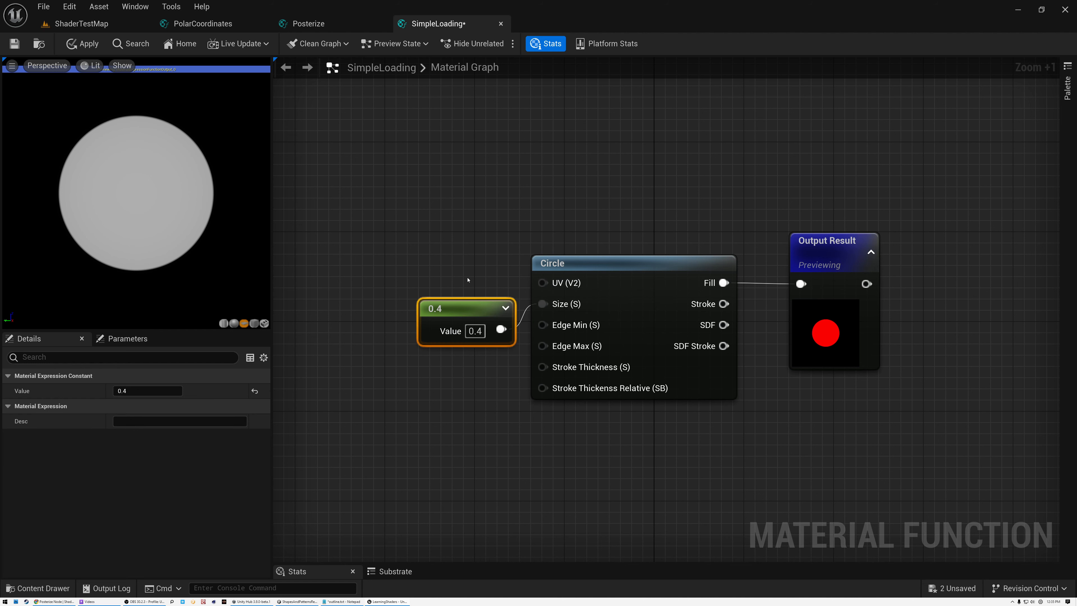
- Add a GridTiles node ahead of the constant and connect its ScaledPatternUV output to the Circle's UV input
right_drag(468, 279, 584, 300)
click(475, 256)
right_click(475, 256)
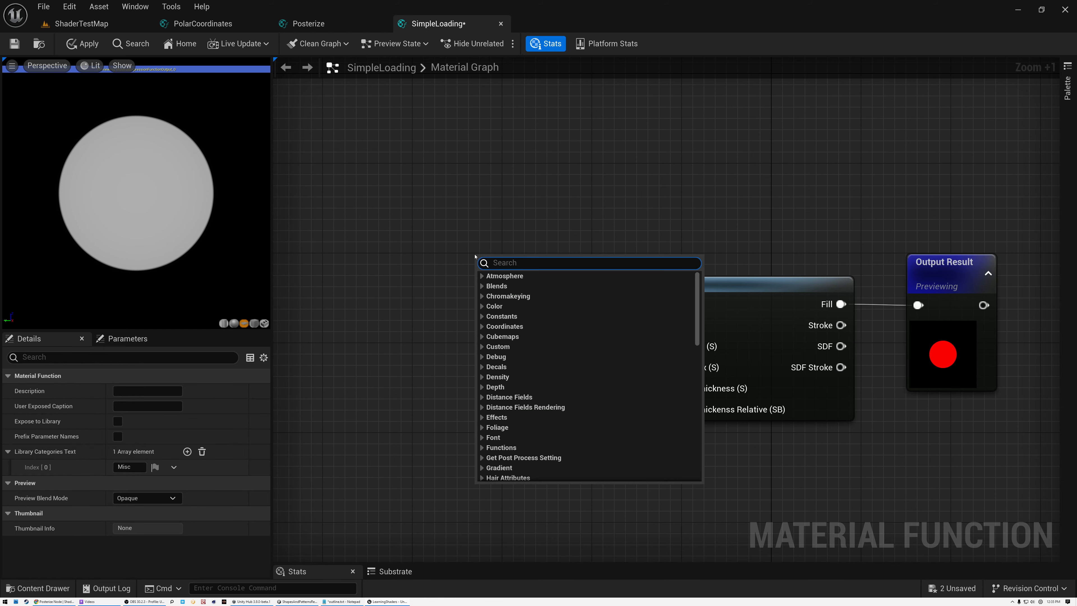
text(grid)
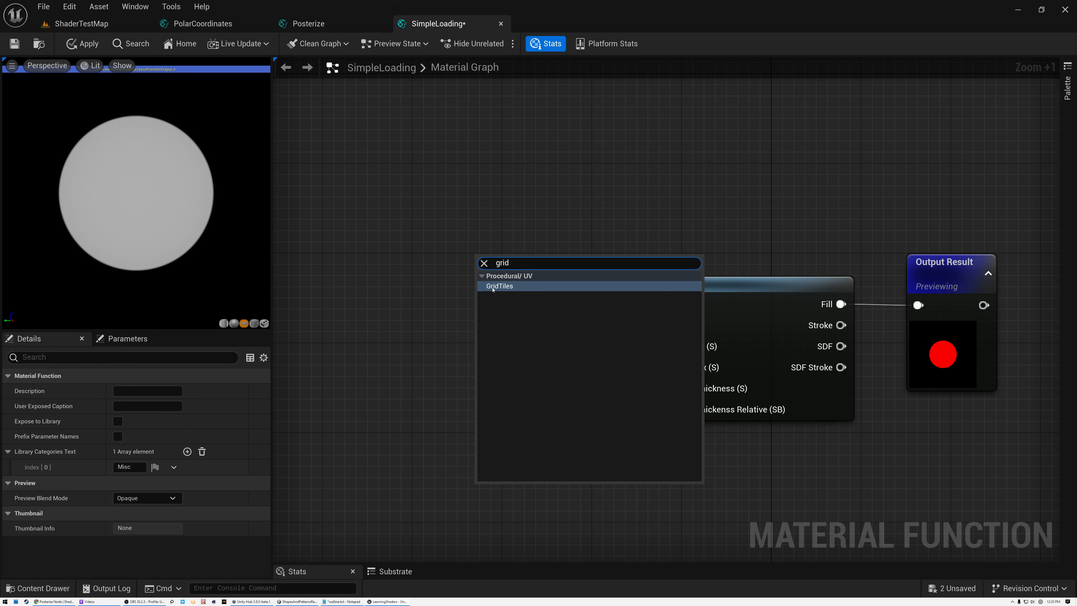
click(493, 285)
drag(541, 283, 412, 282)
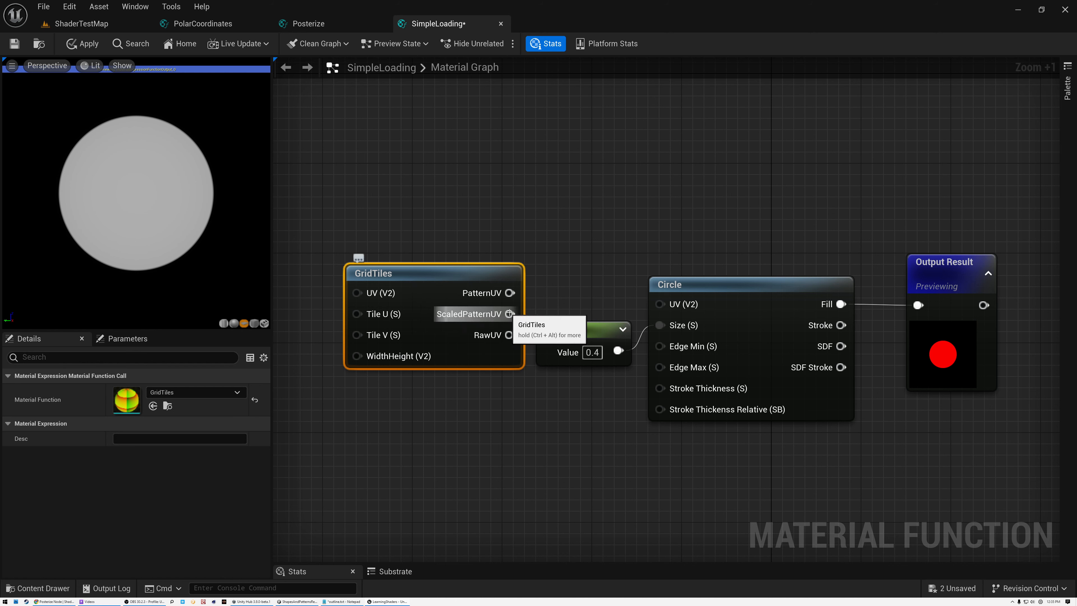
drag(509, 314, 661, 304)
- Switch the preview viewport to Unlit shading and frame the whole plane with its circle grid
scroll(35, 105, down, 3)
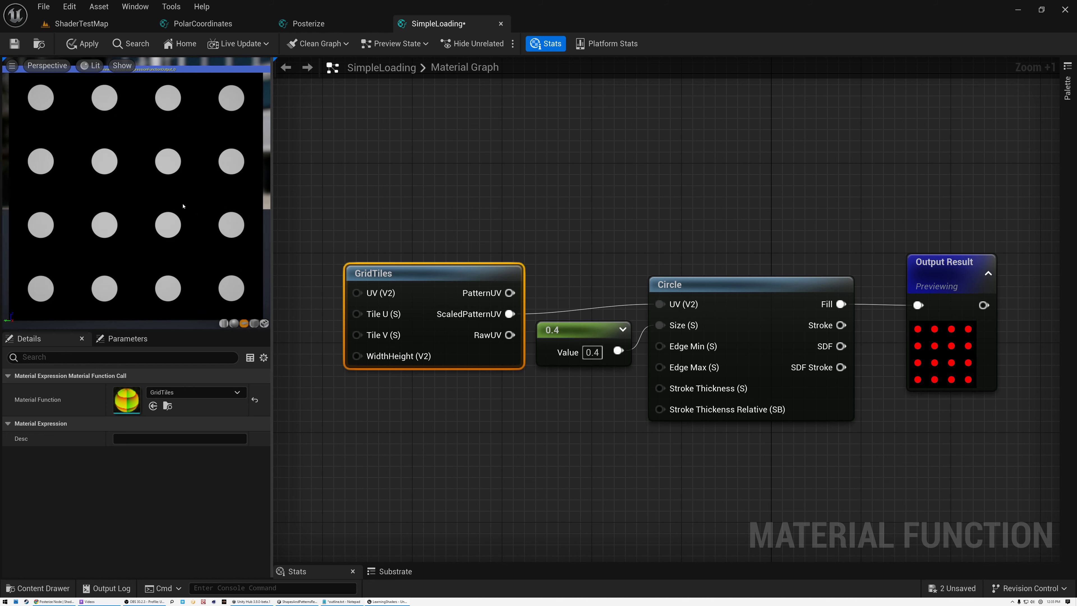
click(91, 65)
click(114, 109)
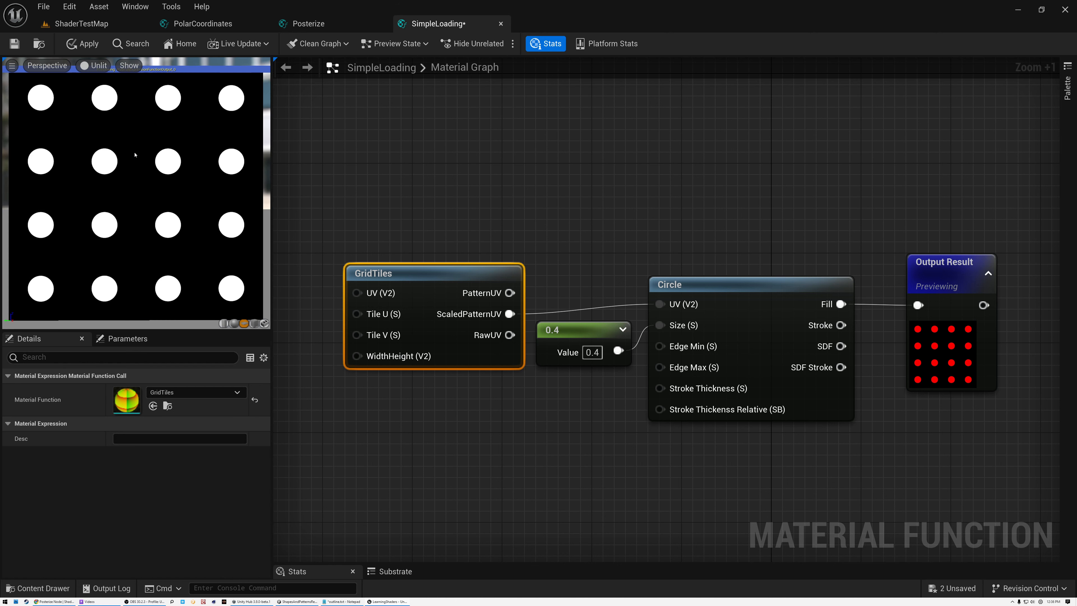
scroll(158, 200, up, 2)
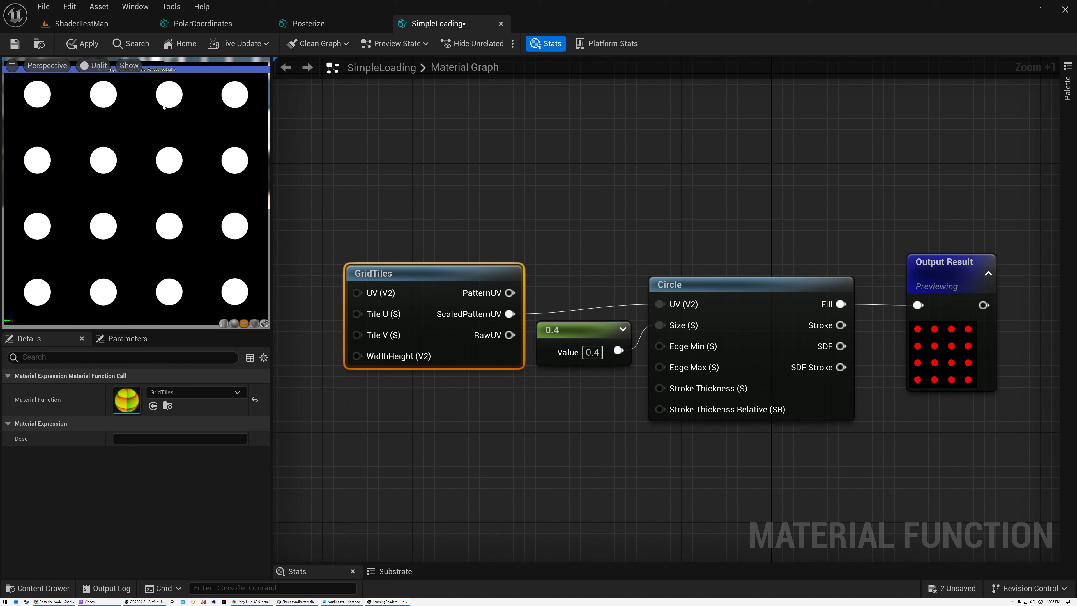
- Add a constant with value 1, connect it to the GridTiles' Tile U input, and align it with that input
right_drag(426, 429, 614, 404)
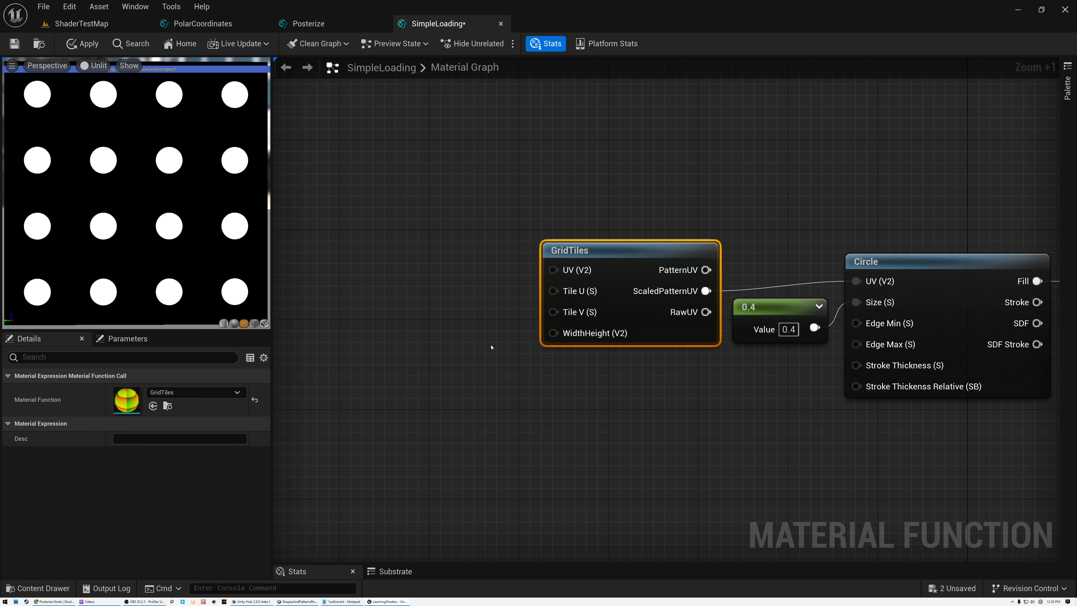
click(418, 255)
click(470, 283)
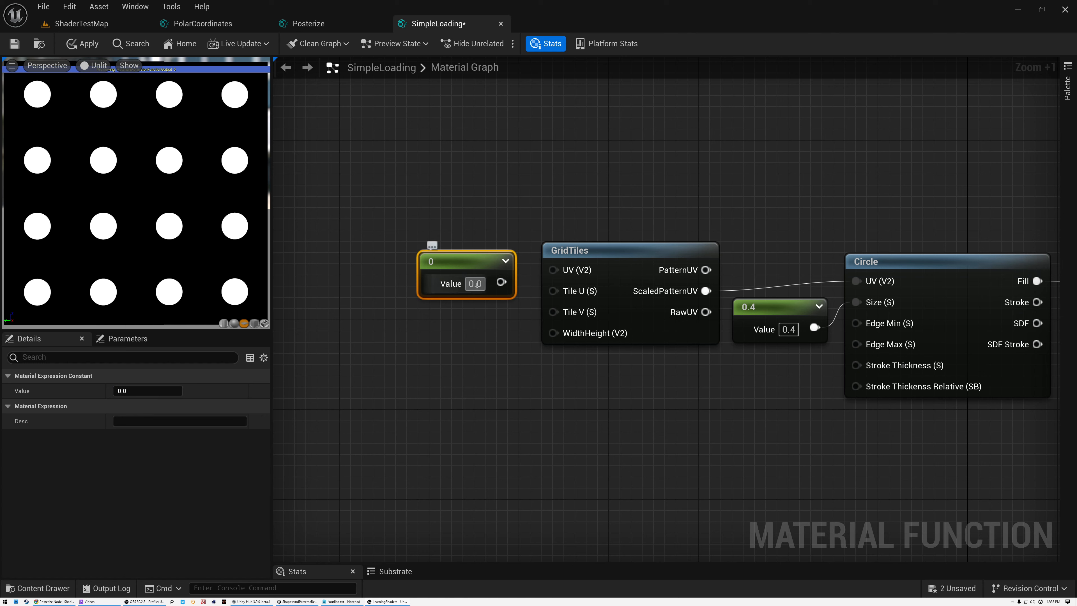
text(1)
key(Return)
drag(501, 281, 556, 293)
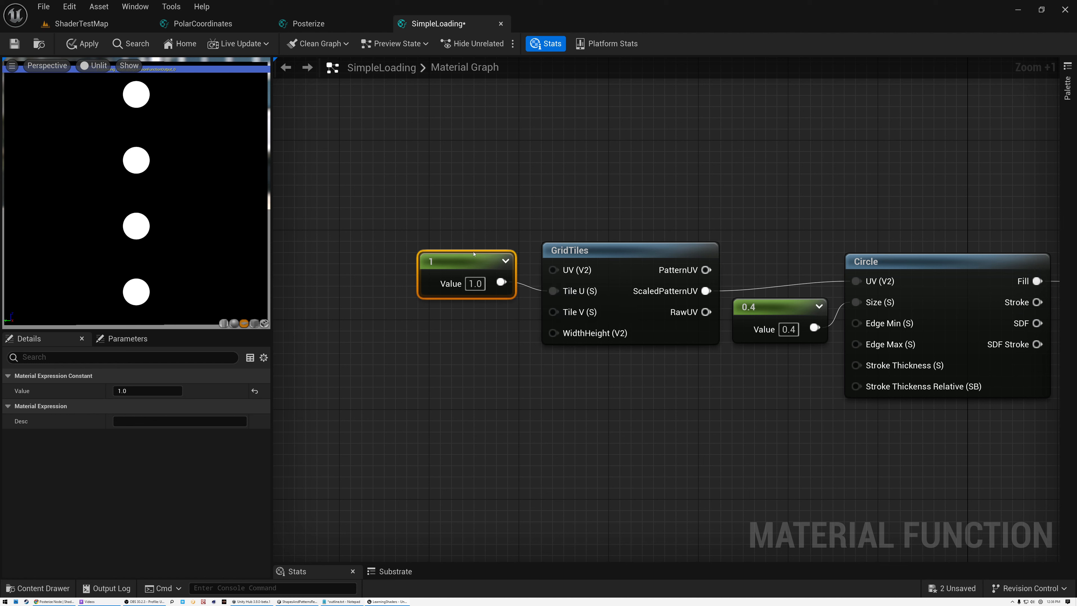
drag(467, 257, 467, 269)
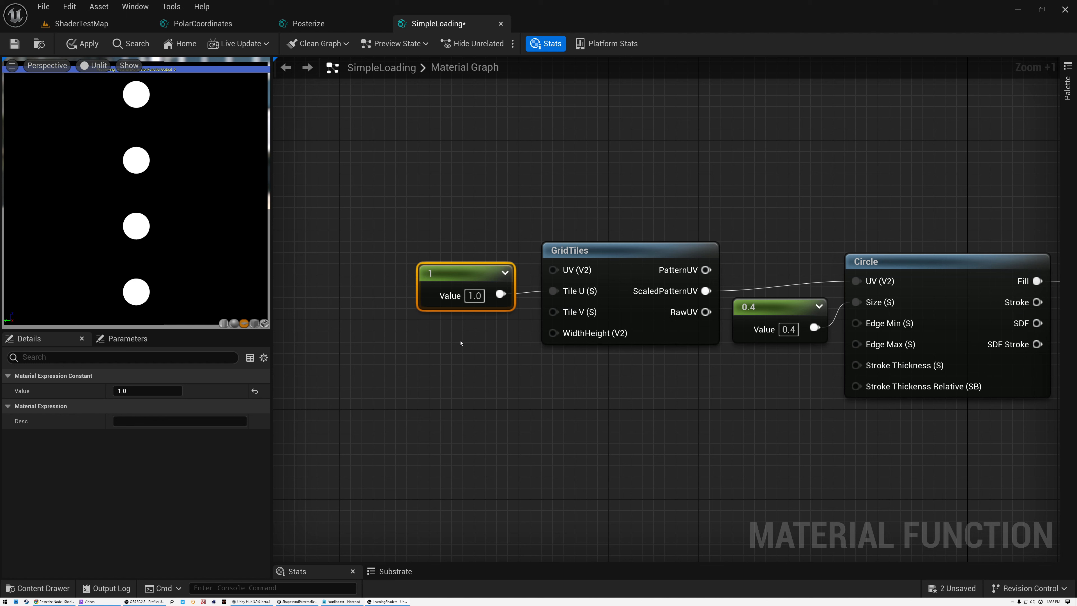
- Add a FunctionInput node of type Function Input Scalar and name it Segements
right_click(409, 360)
text(inpu)
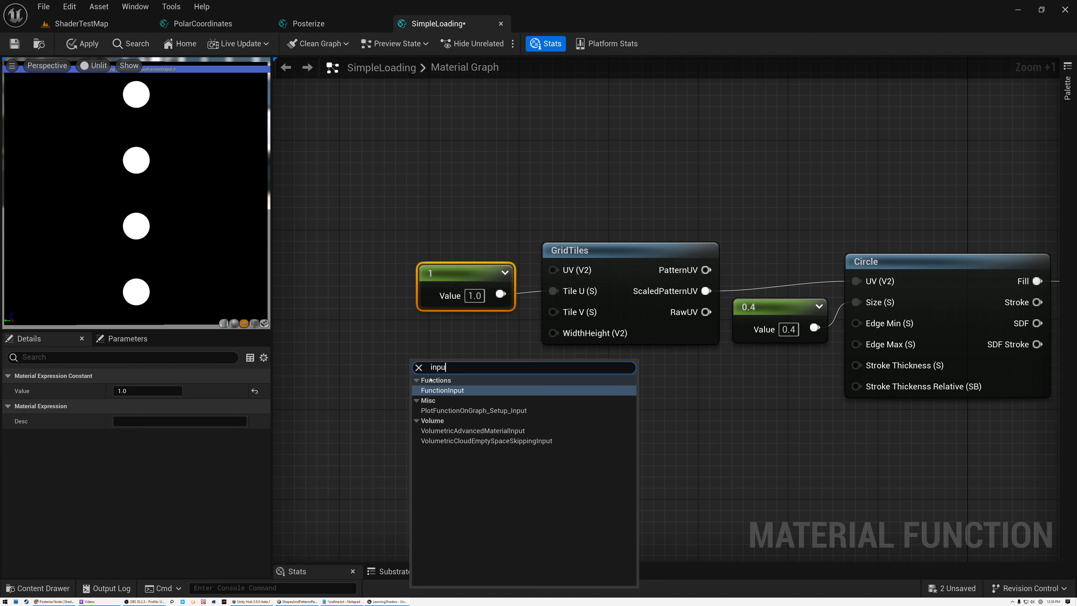
click(443, 390)
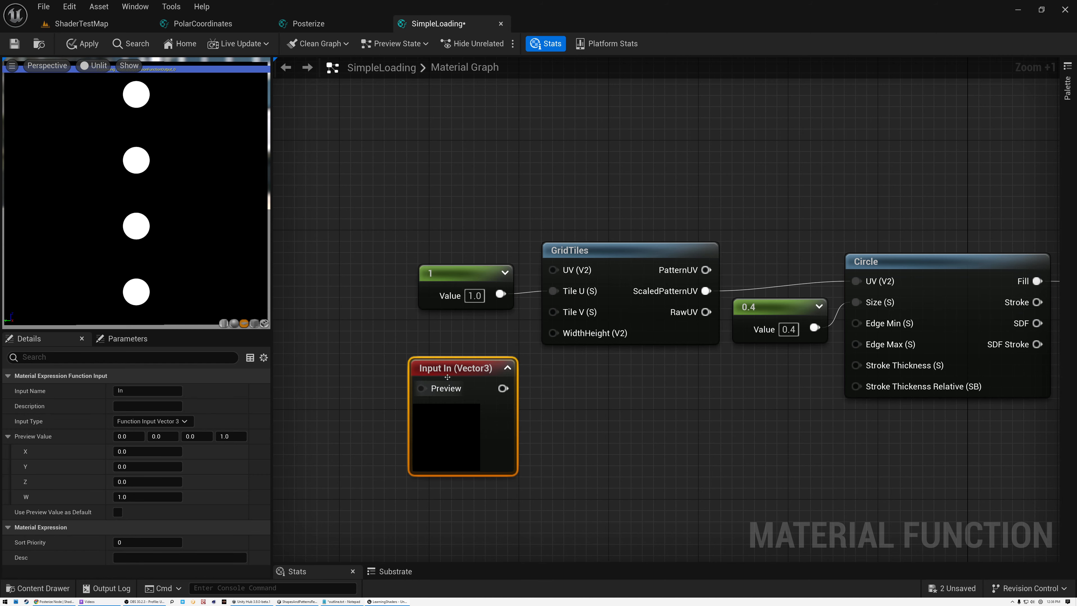
click(151, 421)
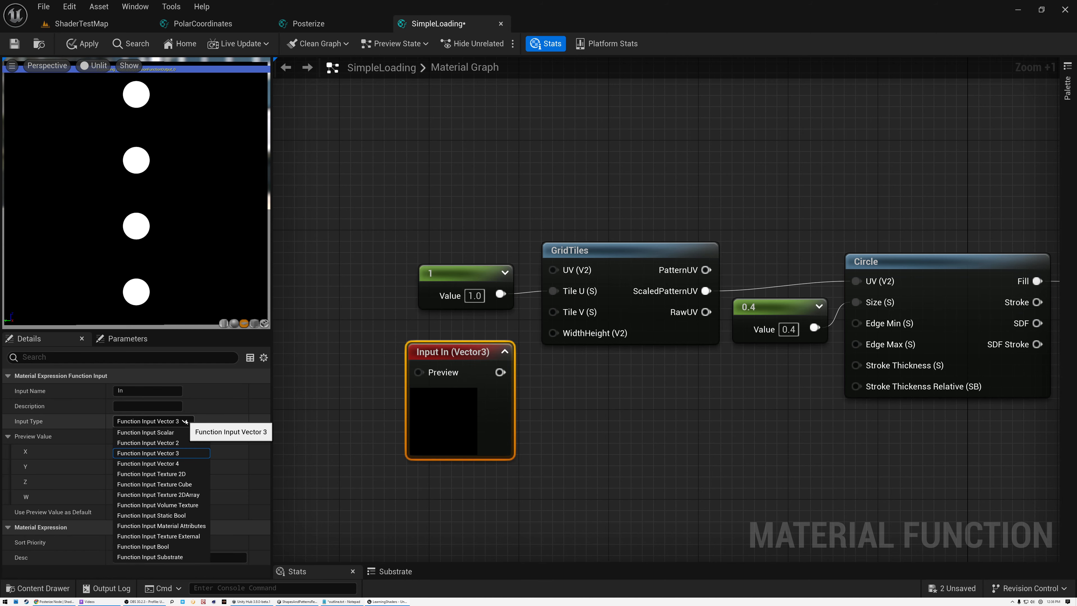
click(140, 433)
click(132, 390)
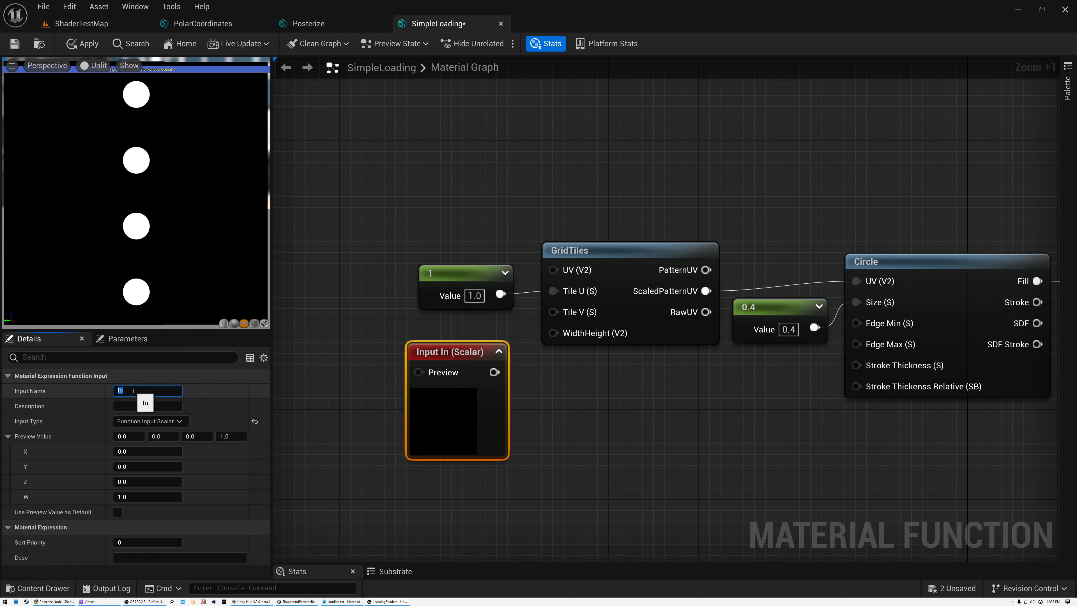
text(Segements)
key(Return)
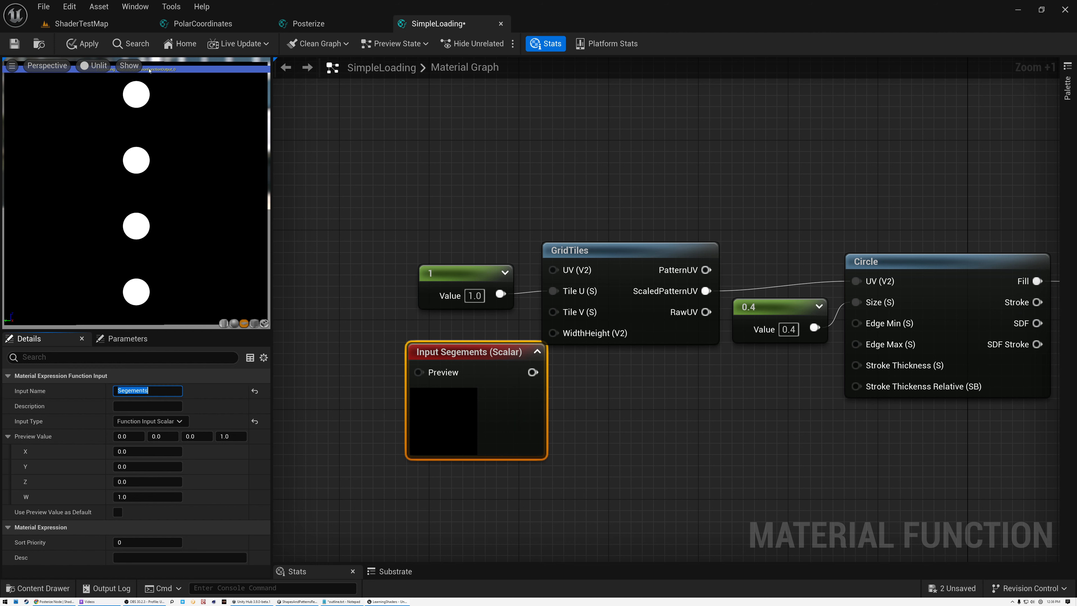
- Give the Segements input a default preview value of 18, connect it to the GridTiles' Tile V, and collapse its node preview
click(133, 436)
text(18)
key(Return)
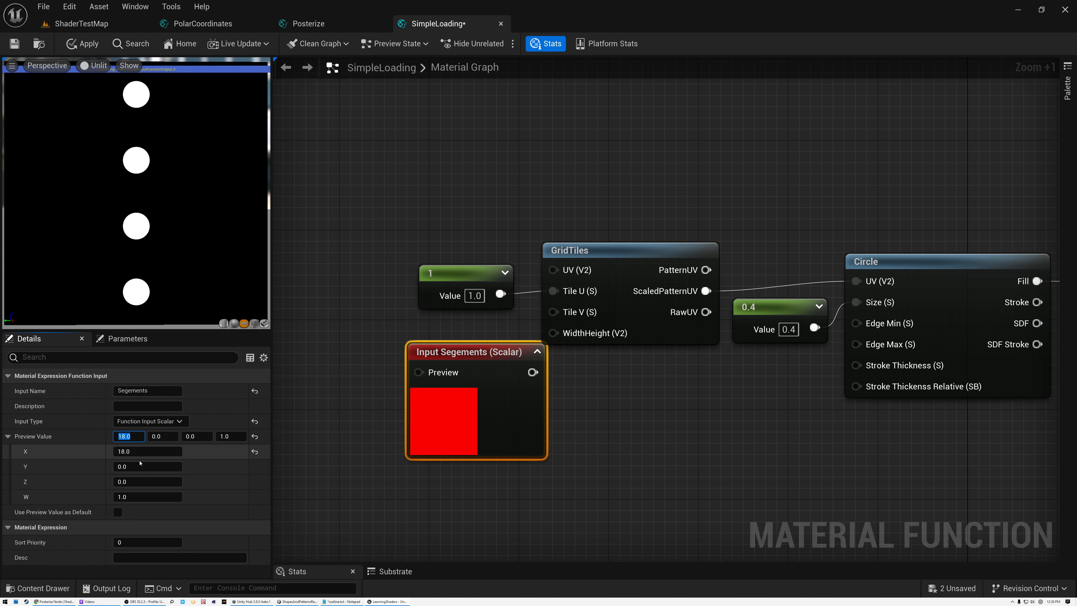
click(117, 512)
drag(492, 373, 553, 312)
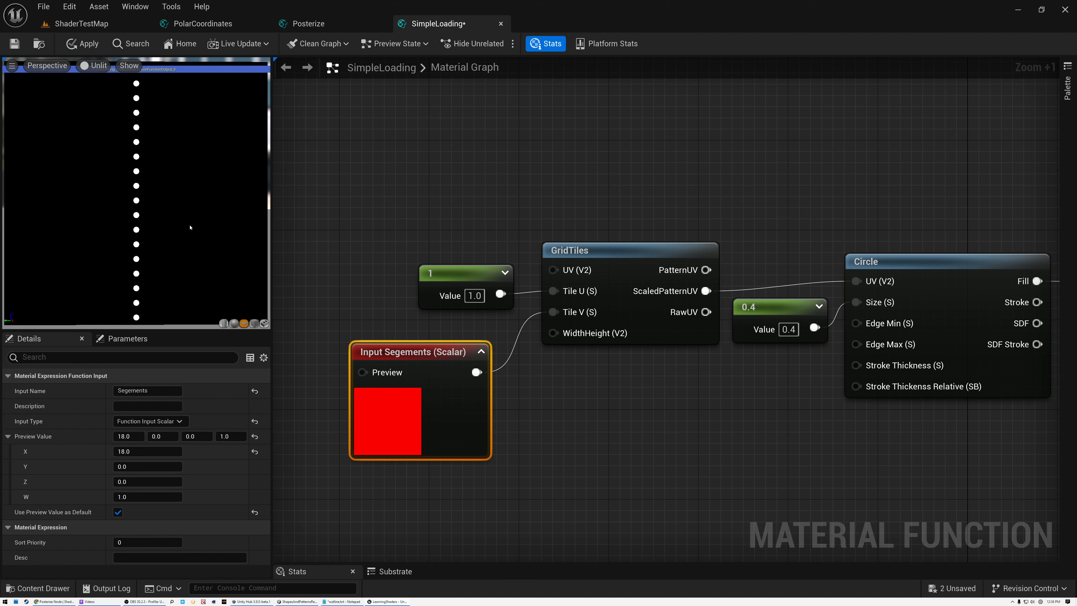
right_drag(191, 227, 191, 222)
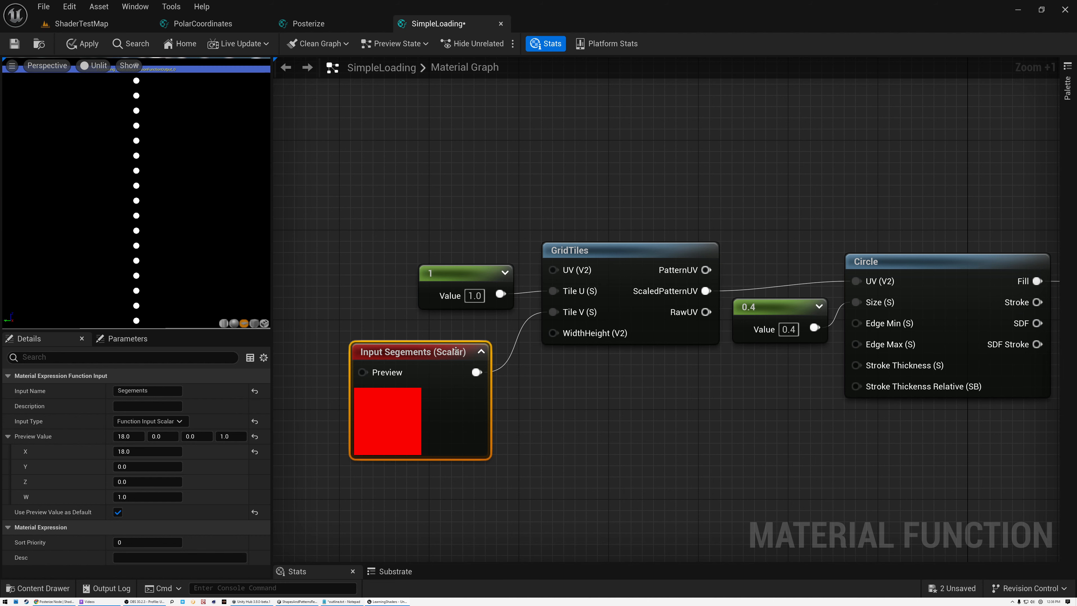
click(481, 351)
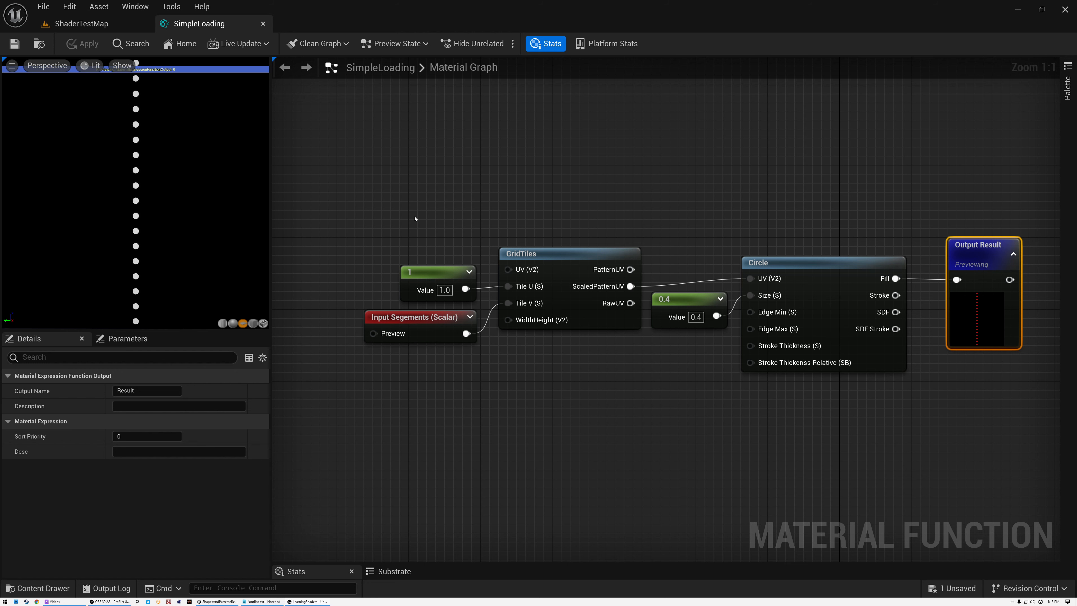
- Add a PolarCoordinates node ahead of the graph and connect its Out to the GridTiles' UV input, checking the preview plane
right_drag(417, 222, 585, 245)
right_click(403, 211)
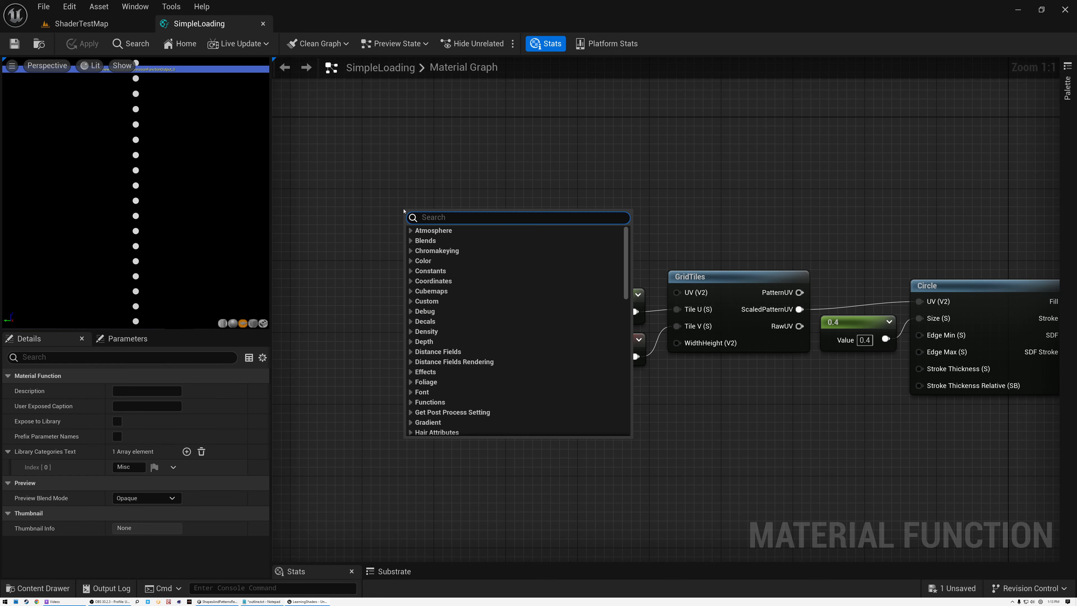
text(polar)
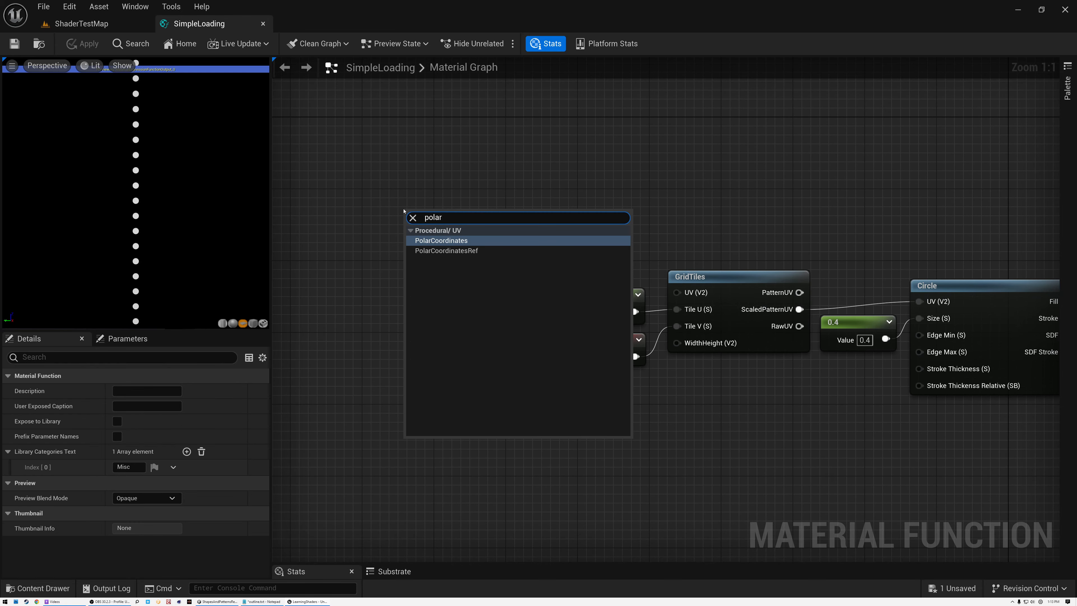
click(441, 241)
drag(441, 244, 445, 284)
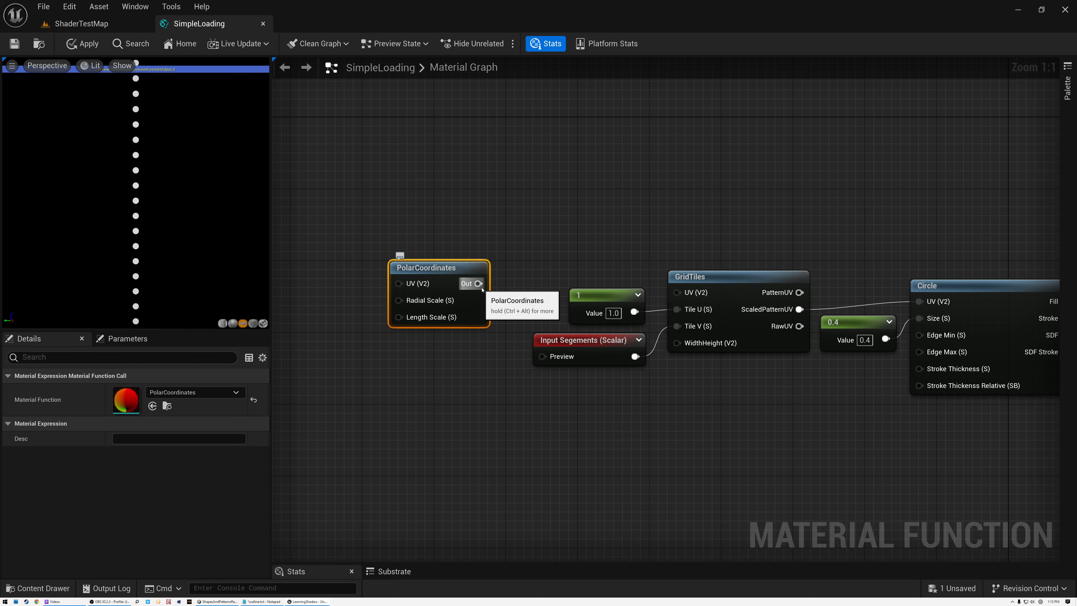
drag(478, 283, 679, 293)
drag(679, 293, 679, 294)
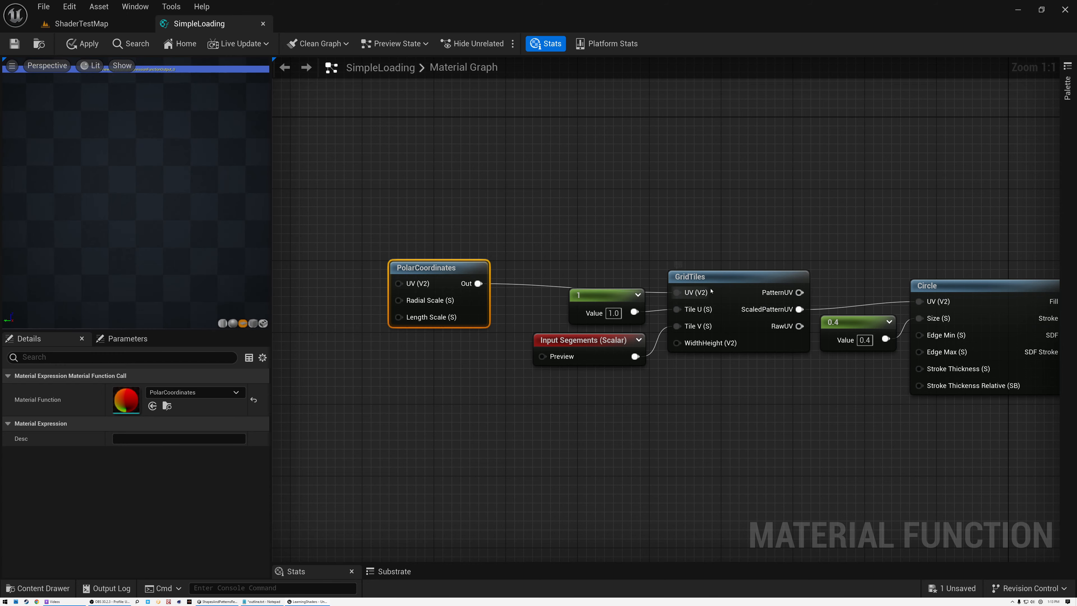
scroll(135, 184, down, 5)
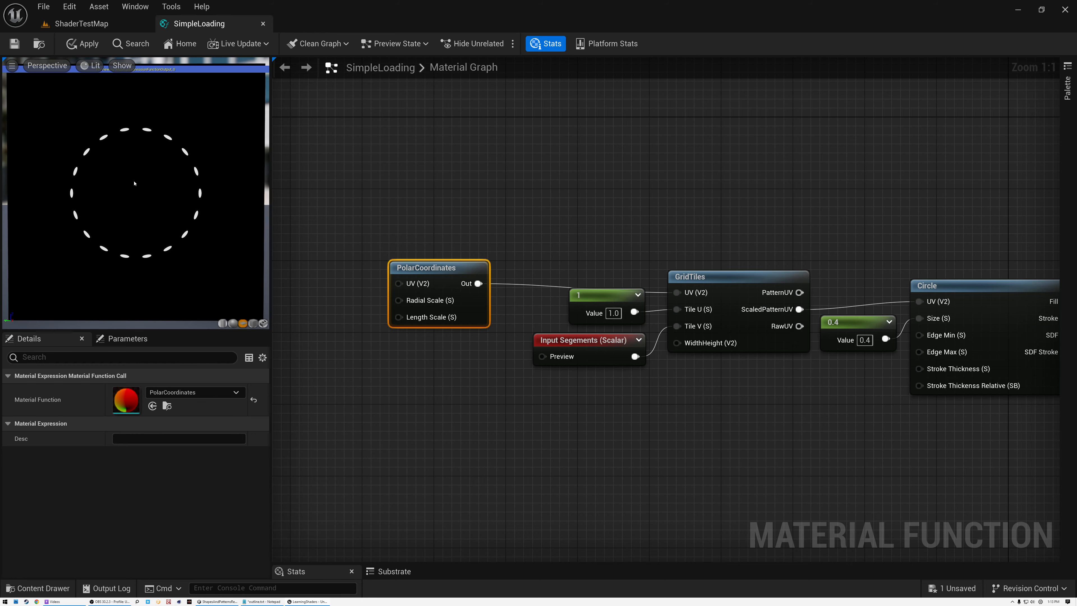
scroll(134, 183, up, 4)
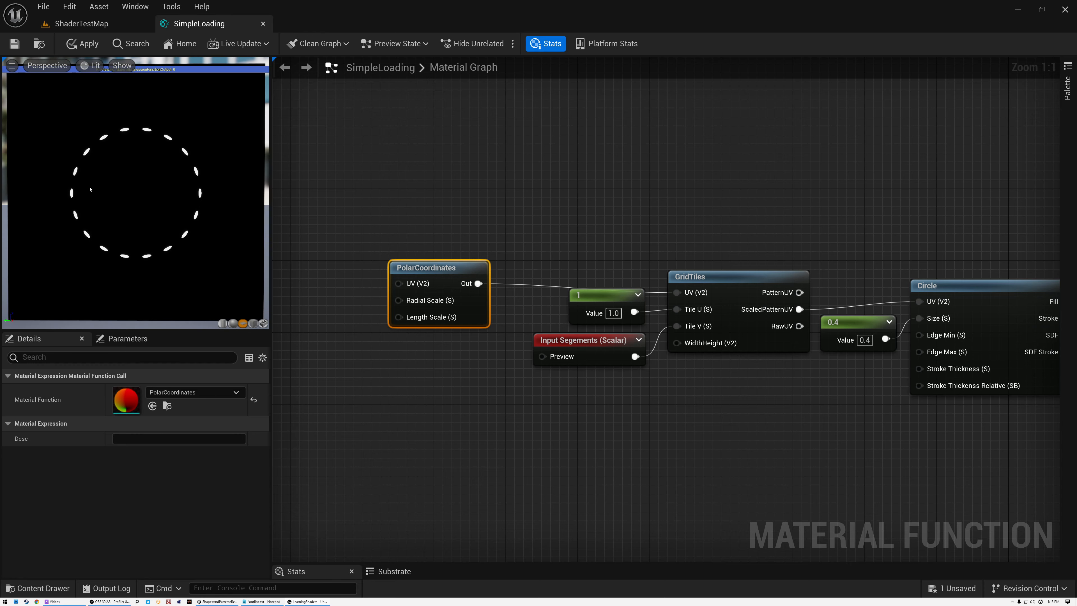
scroll(125, 186, up, 3)
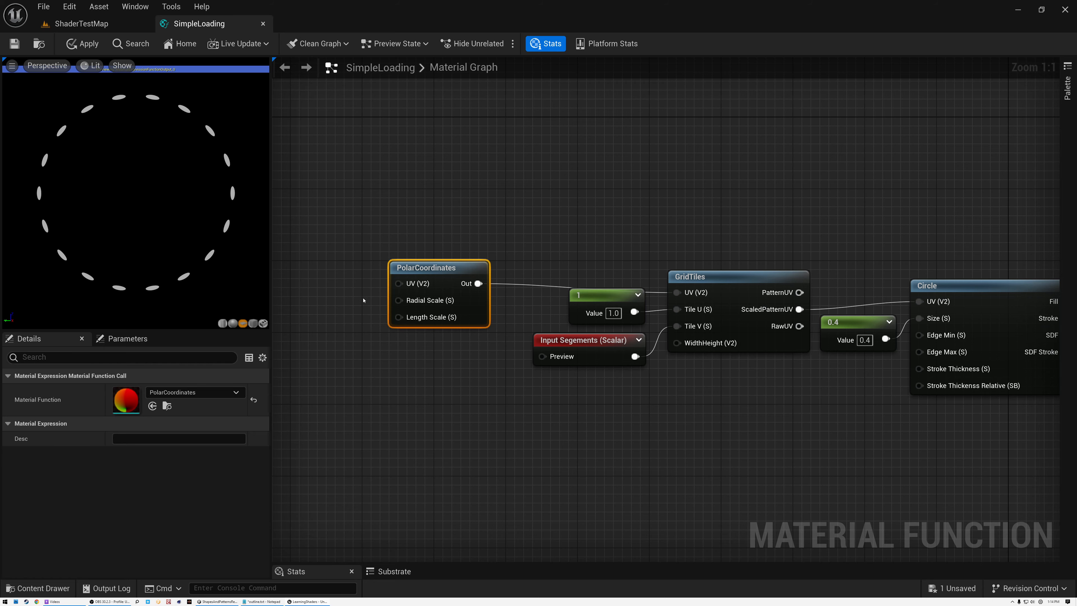
- Add a constant ahead of PolarCoordinates, connect it to the Radial Scale input, and set its value to 0.65
right_drag(364, 301, 520, 306)
key(1)
click(428, 303)
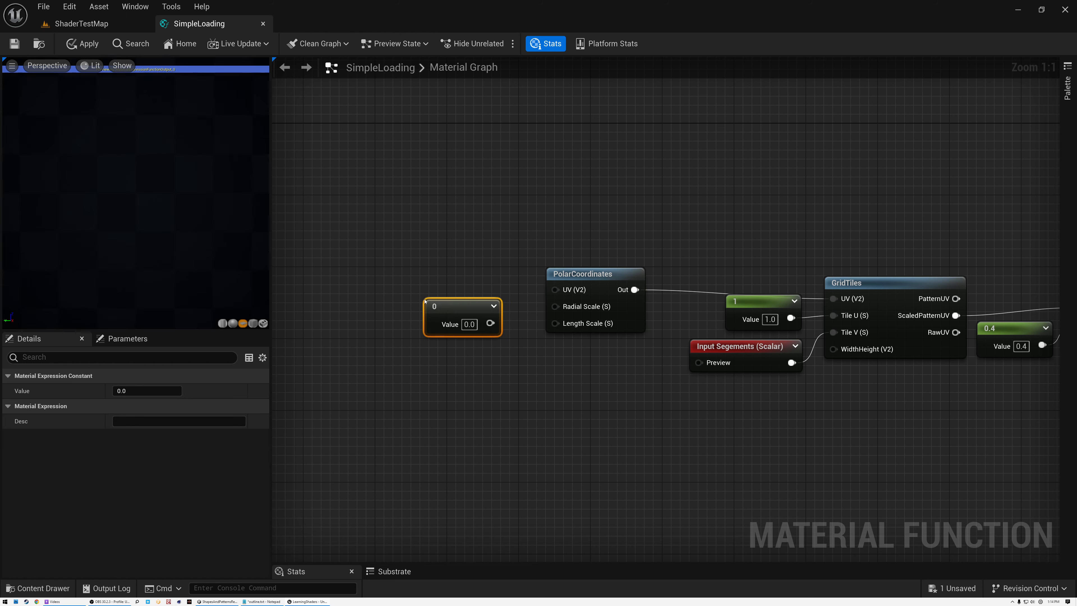
drag(490, 323, 551, 305)
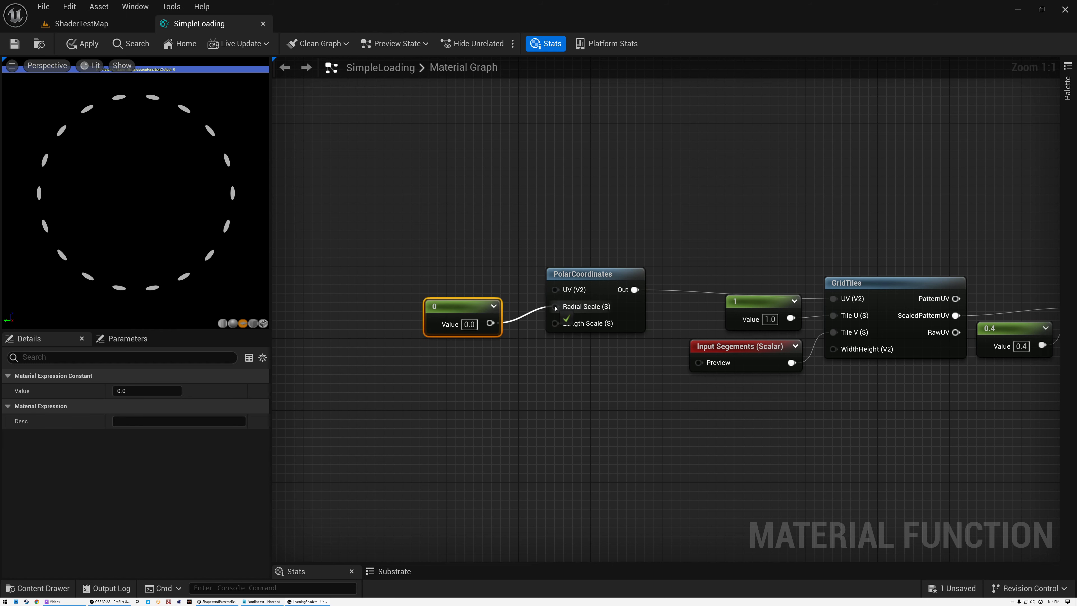
click(467, 324)
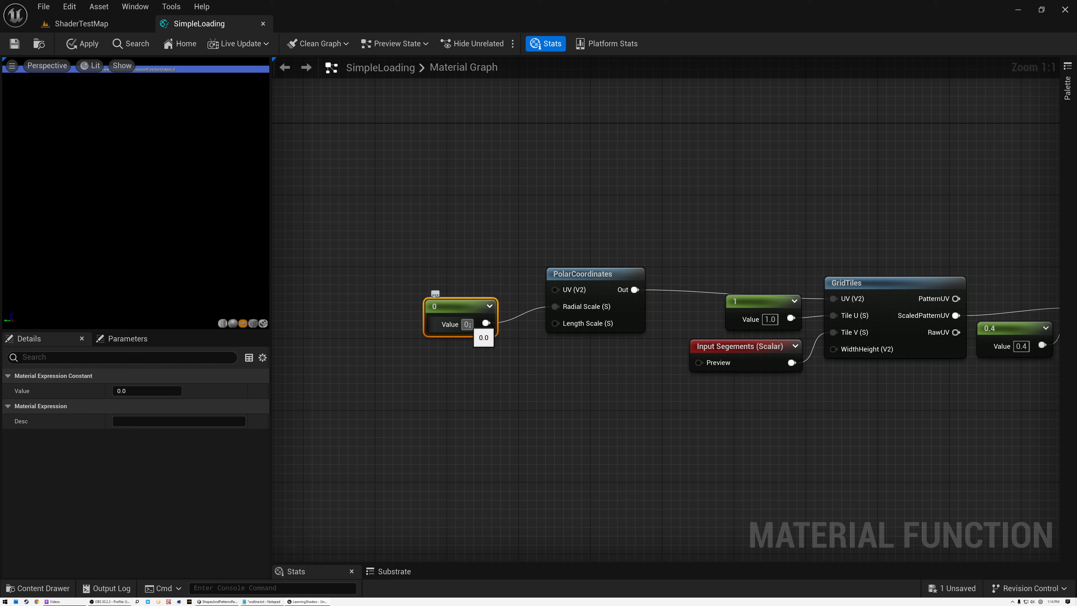
text(65)
key(Return)
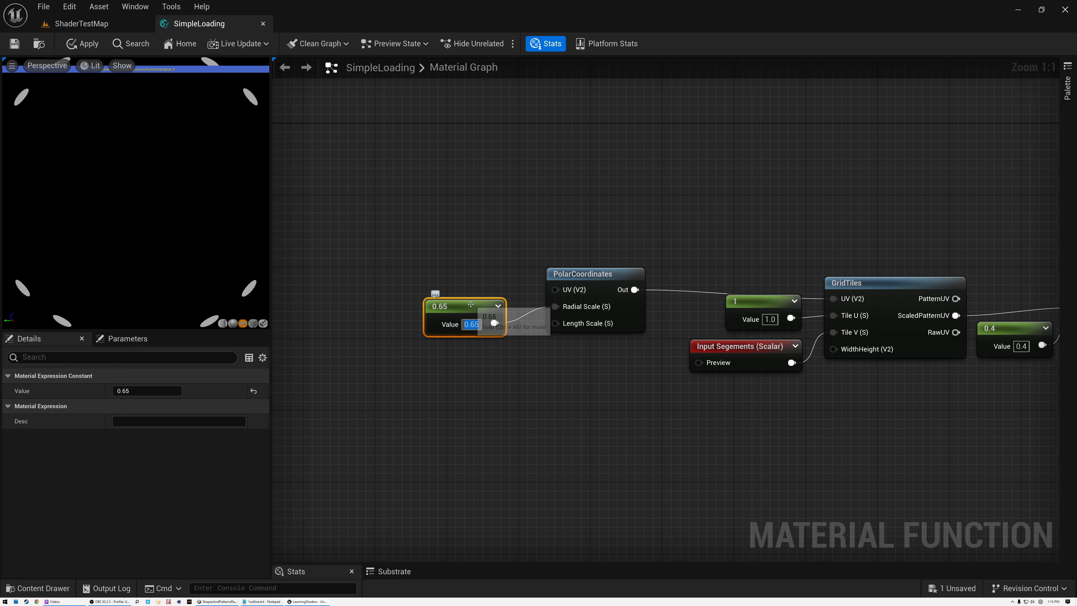
- Shift PolarCoordinates and its constant away from GridTiles, and add a Scale node in the gap with its UV fed by PolarCoordinates' Out
drag(488, 290, 490, 287)
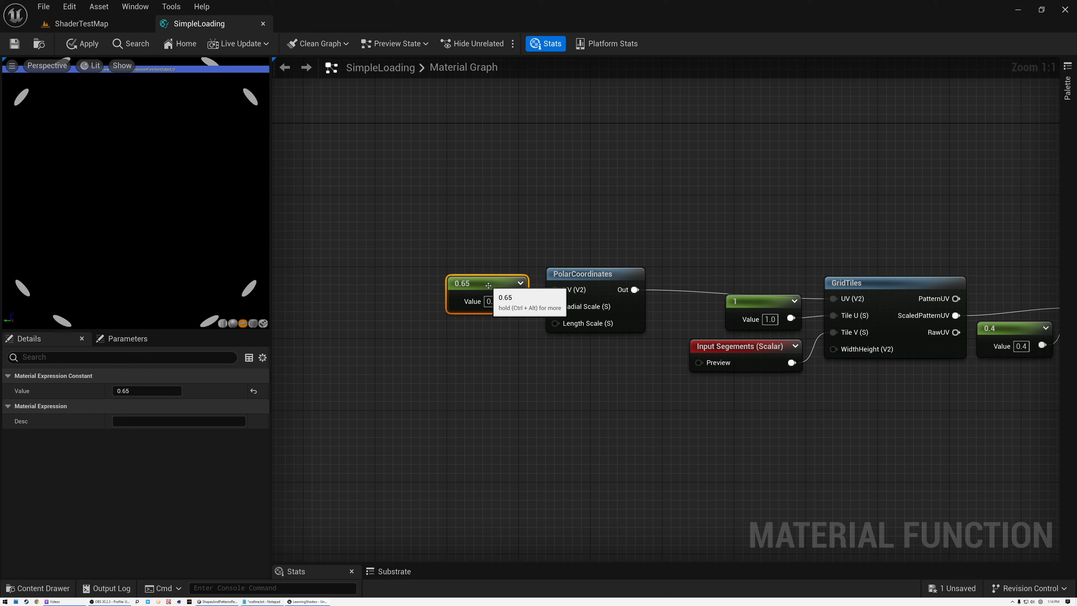
ctrl+click(552, 275)
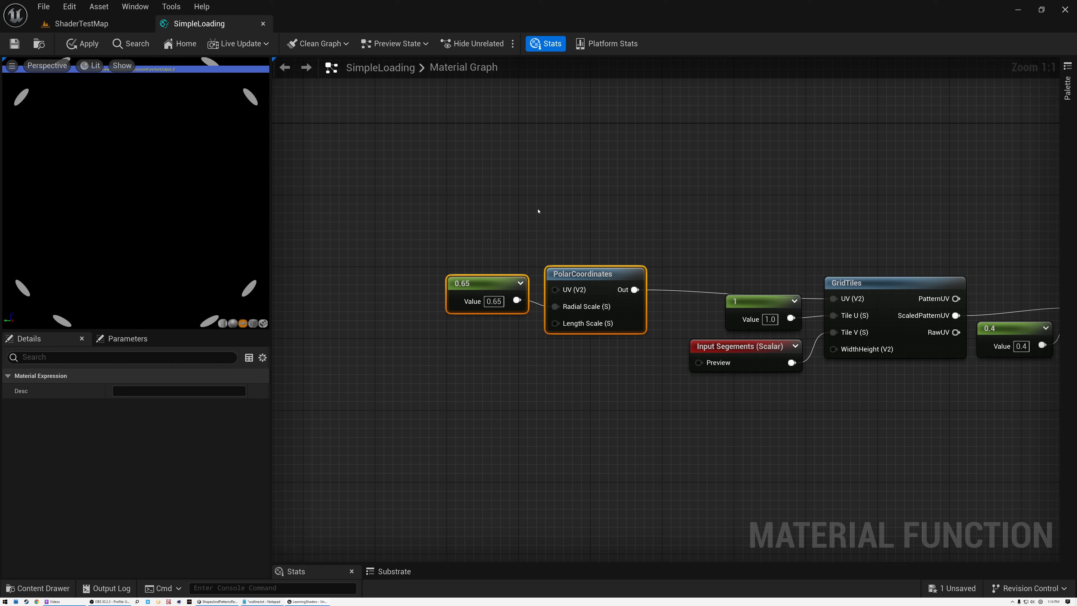
drag(599, 274, 534, 284)
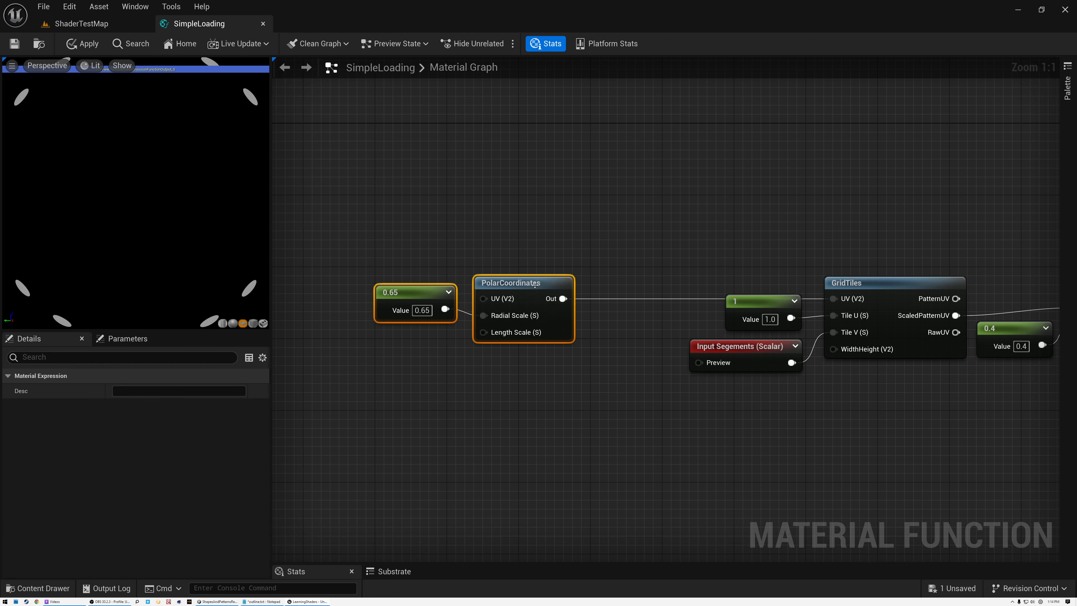
right_click(606, 200)
text(sca)
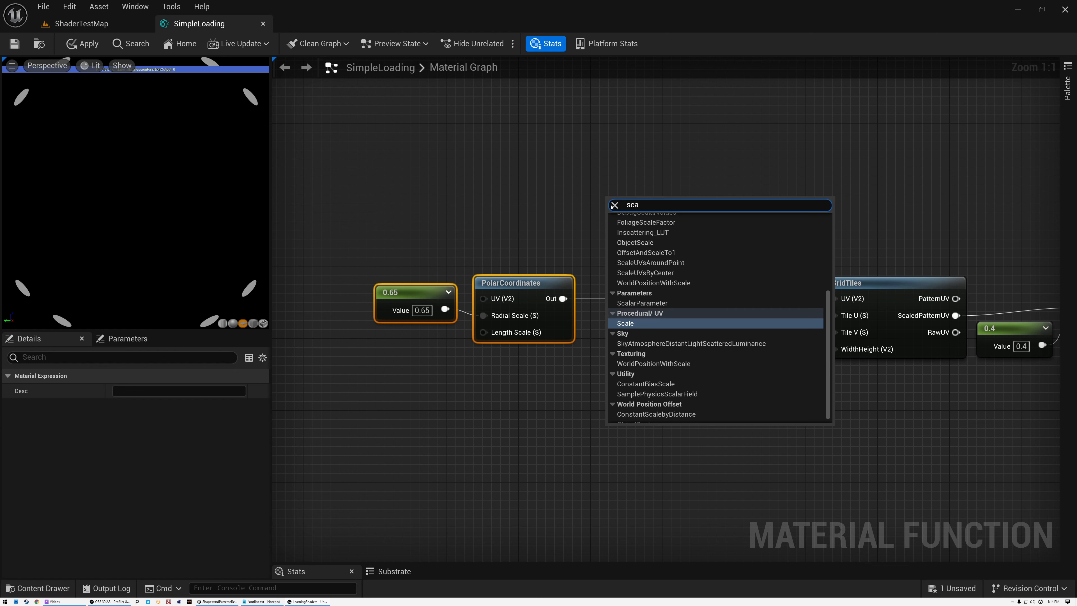
click(632, 324)
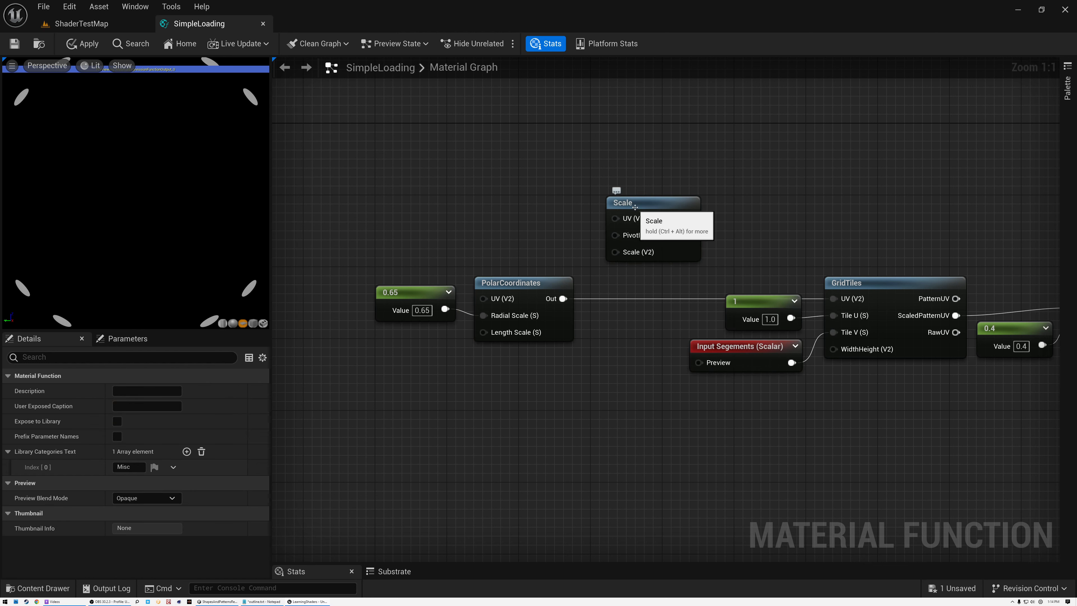
drag(564, 299, 639, 287)
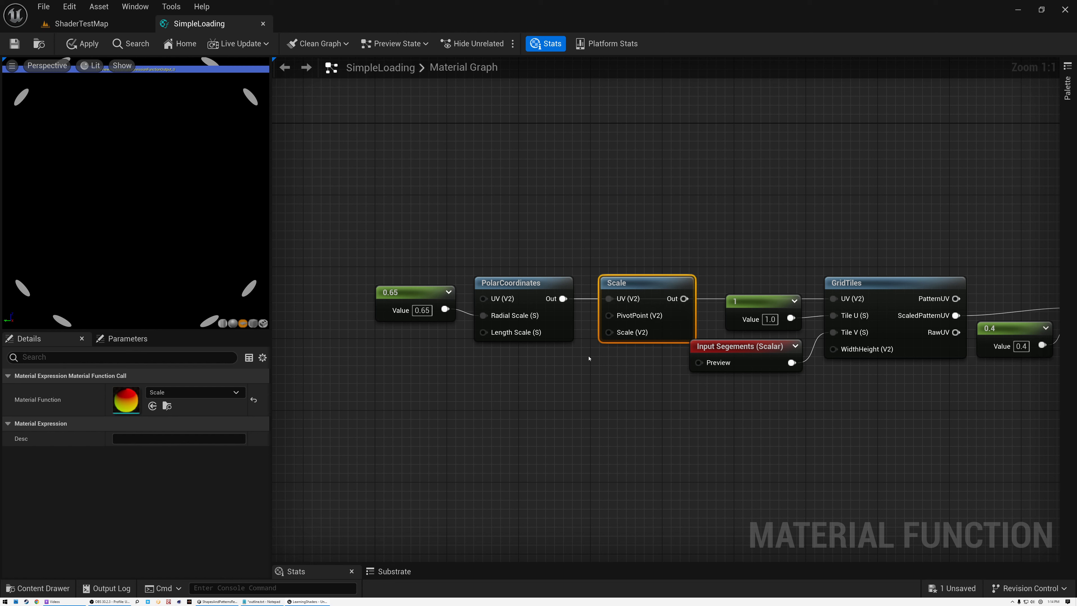
- Add a two-component vector constant with X 3 and Y 1 and connect it to the Scale node's Scale input
key(2)
click(533, 360)
drag(559, 367, 546, 363)
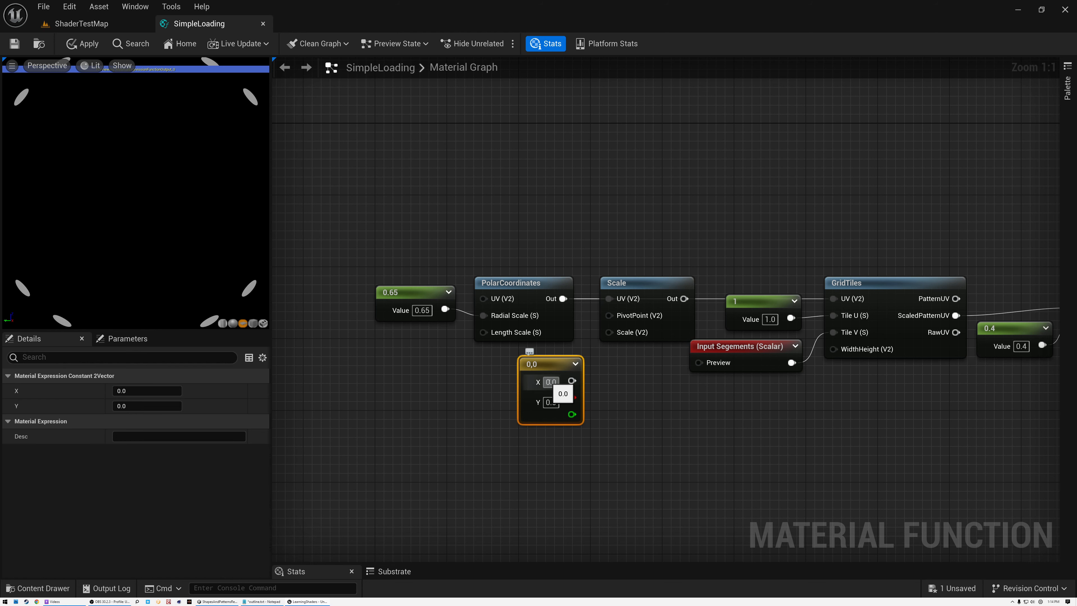
click(550, 382)
text(3)
click(551, 403)
text(1)
key(Return)
drag(573, 380, 603, 342)
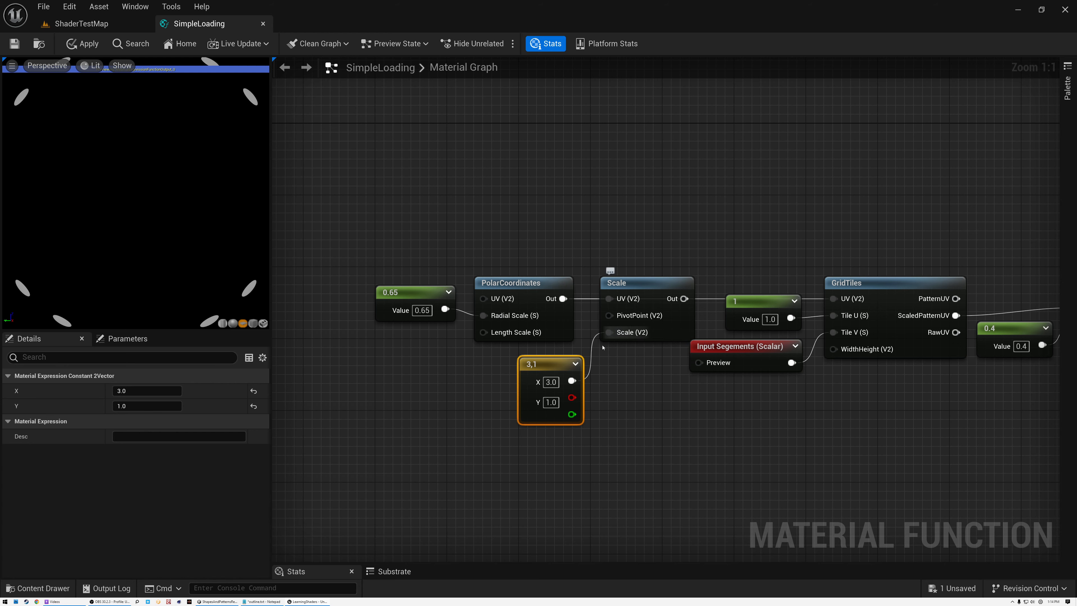
- Connect the Scale node's Out to the GridTiles' UV input
click(602, 345)
click(685, 304)
drag(685, 304, 833, 297)
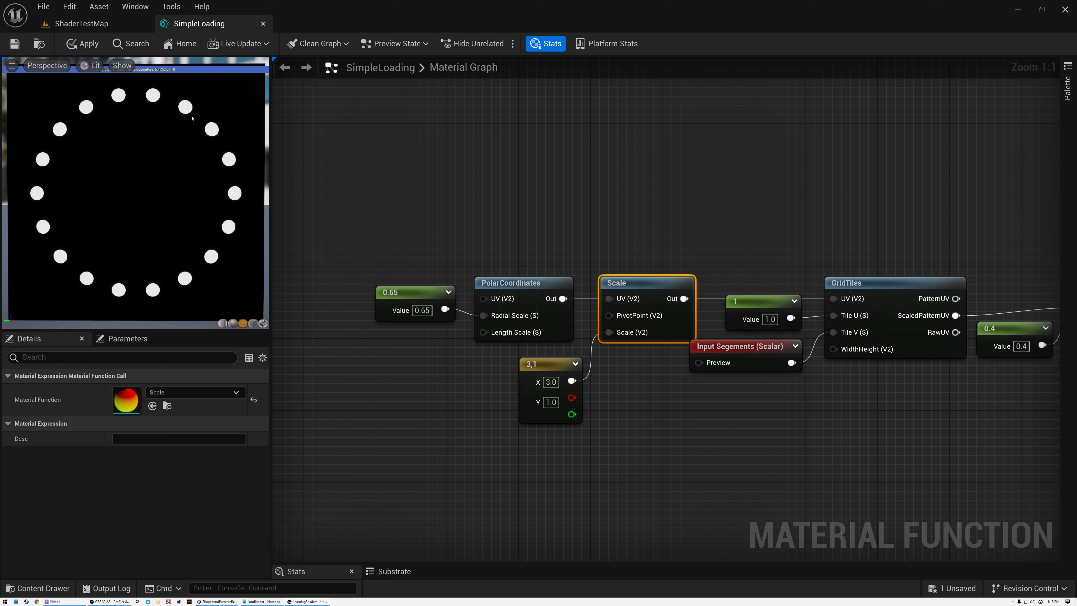
- Branch a ComponentMask node off the Scale node's Out and set it to pass only the G channel
scroll(695, 203, down, 1)
right_drag(755, 211, 683, 142)
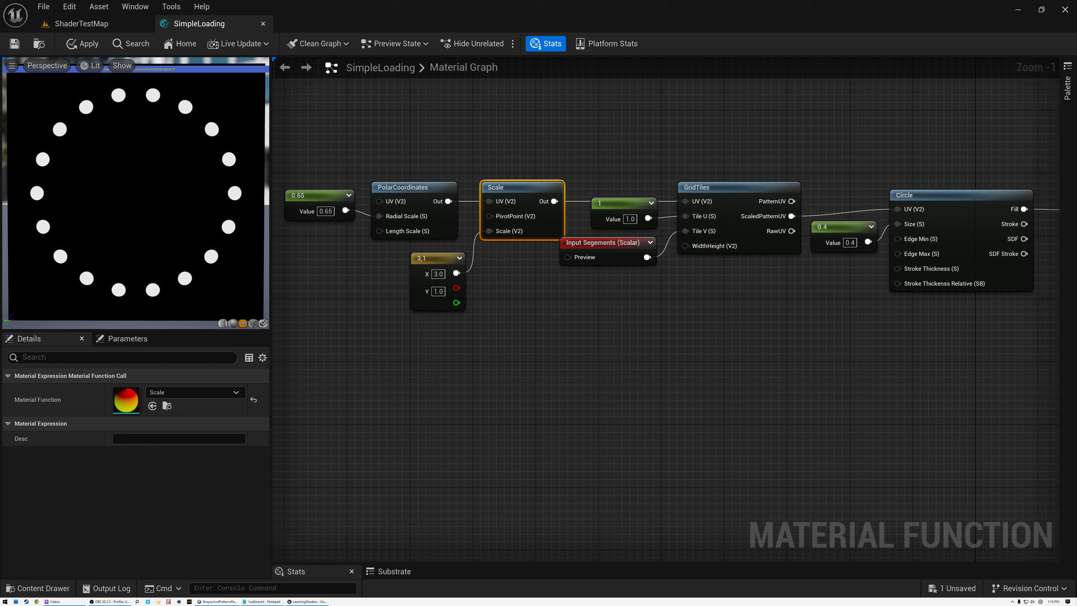
drag(554, 201, 578, 355)
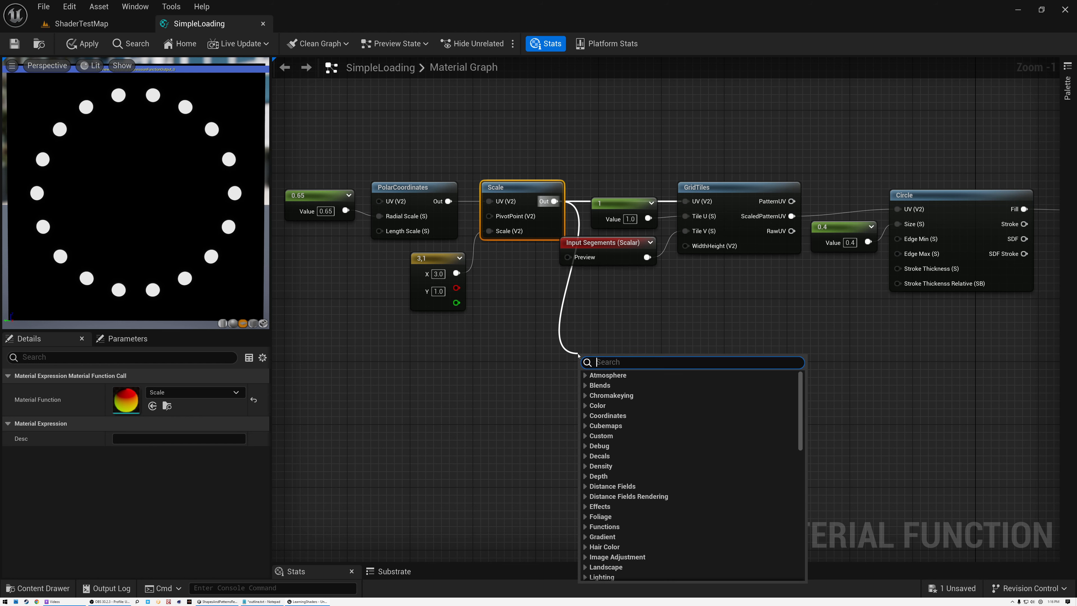
text(mask)
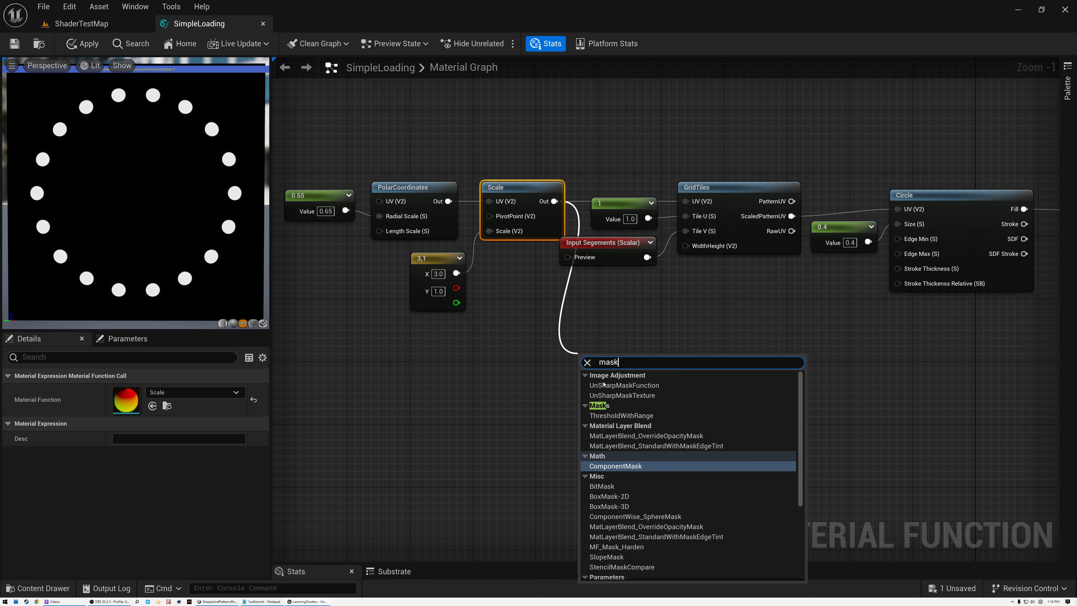
click(619, 466)
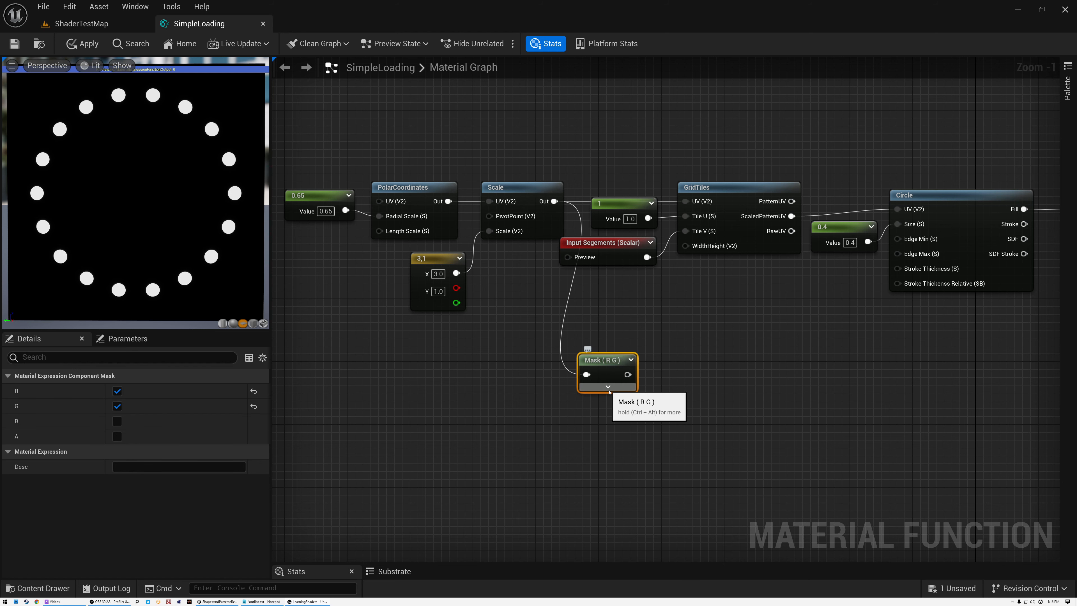
click(604, 391)
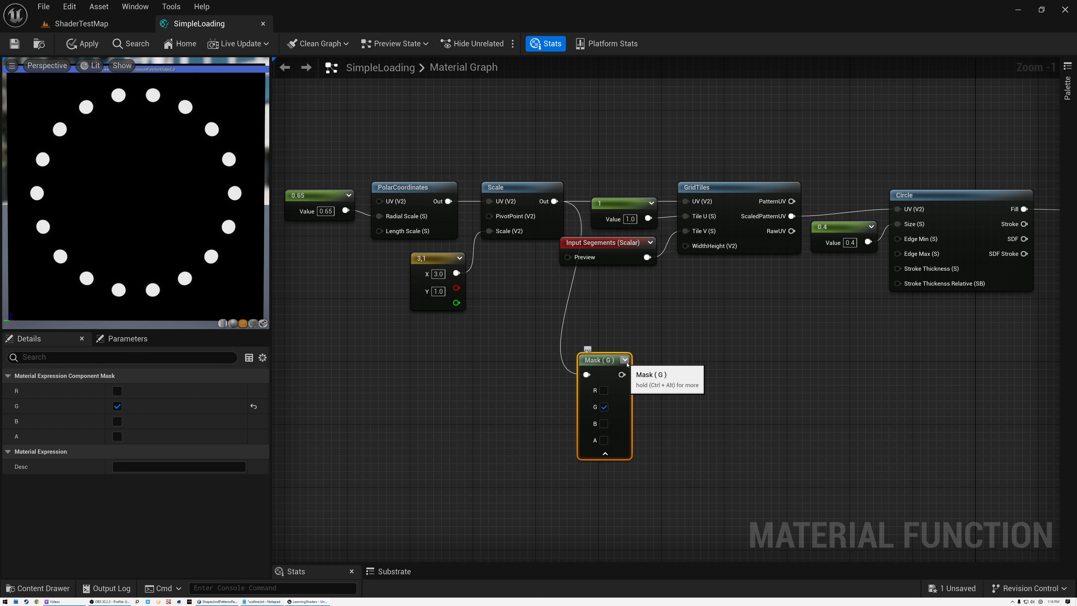
click(608, 452)
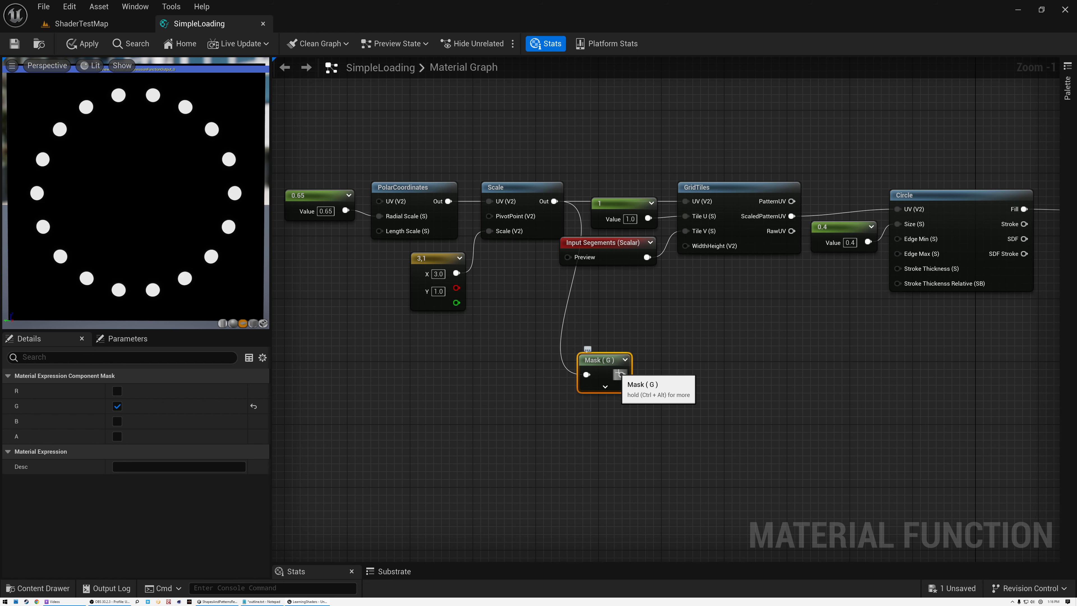
- Expand the G mask's node preview and feed its output into a new Frac node, moving the pair closer to the main graph
click(624, 359)
scroll(620, 422, up, 4)
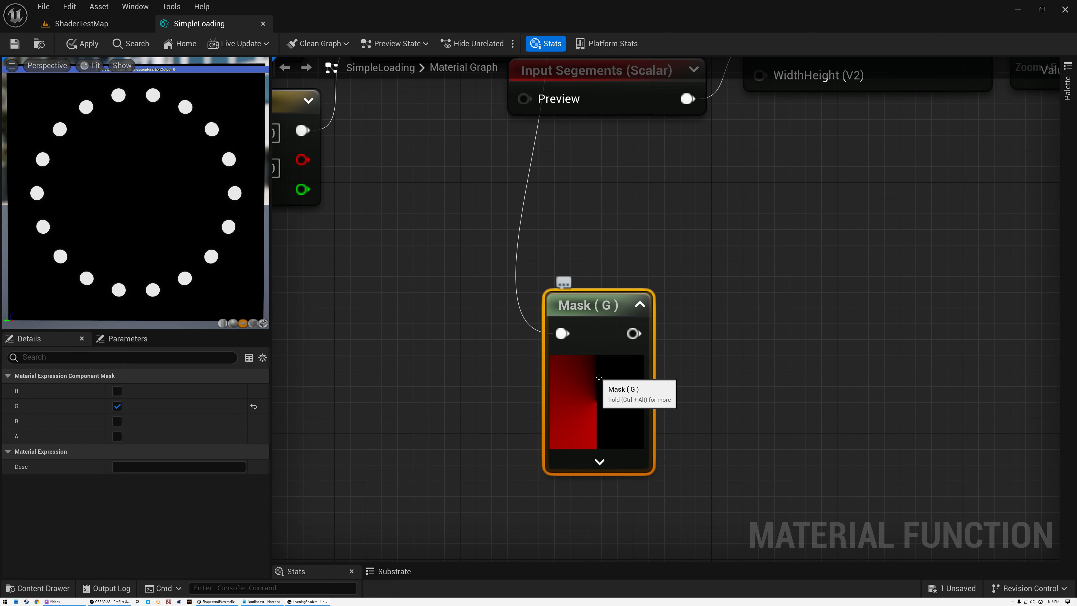
drag(634, 333, 705, 339)
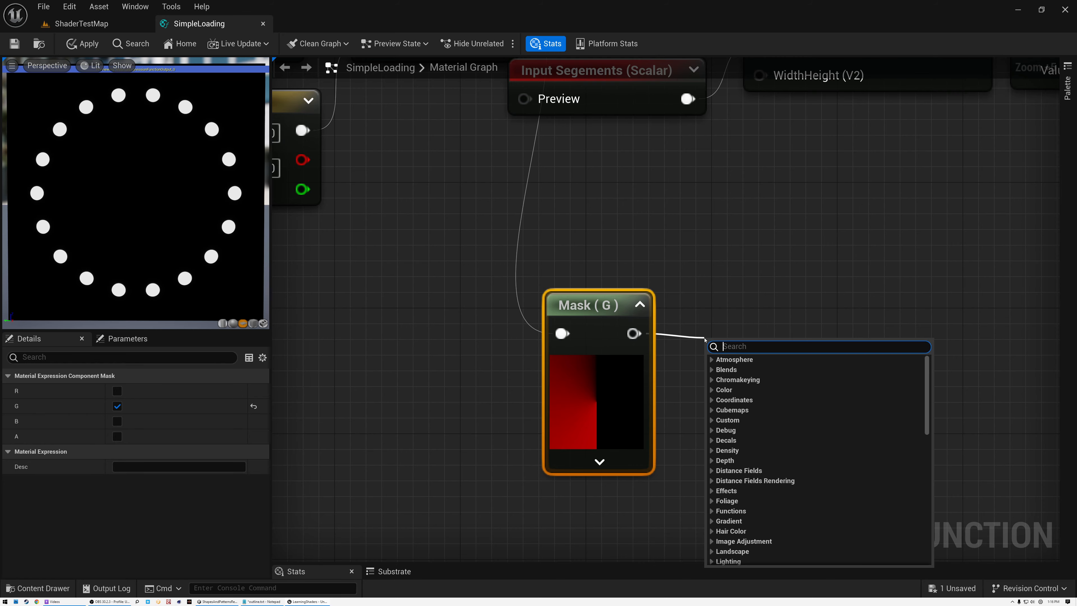
text(frac)
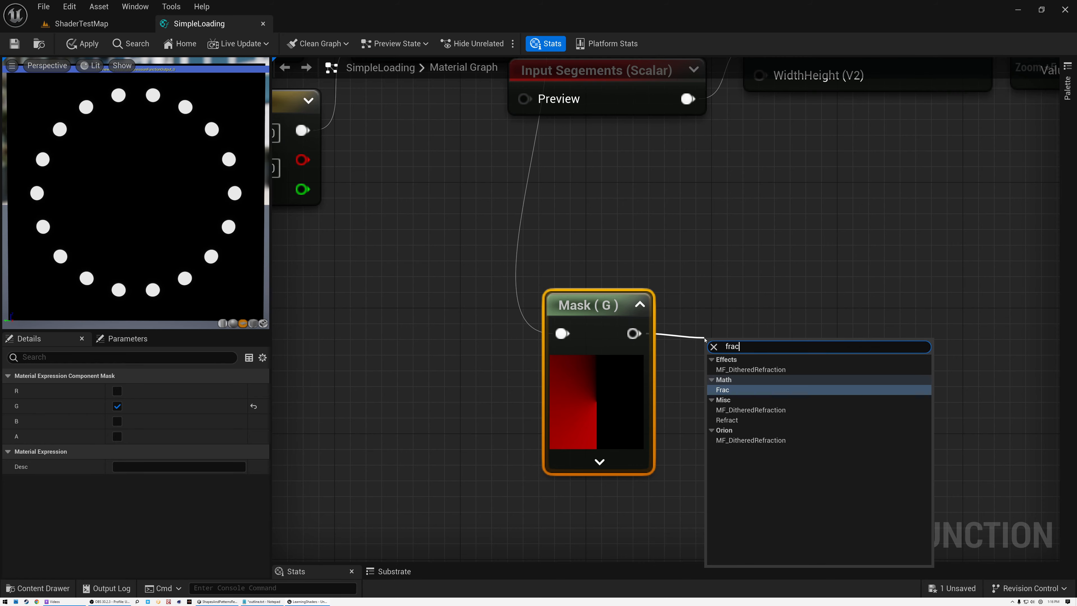
click(729, 393)
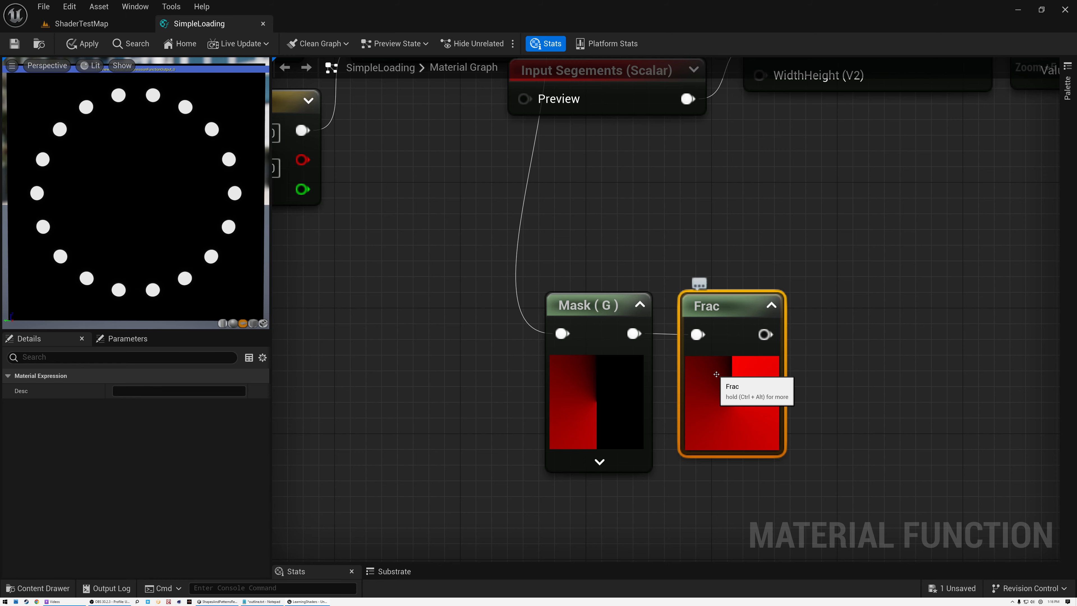
drag(639, 253, 710, 259)
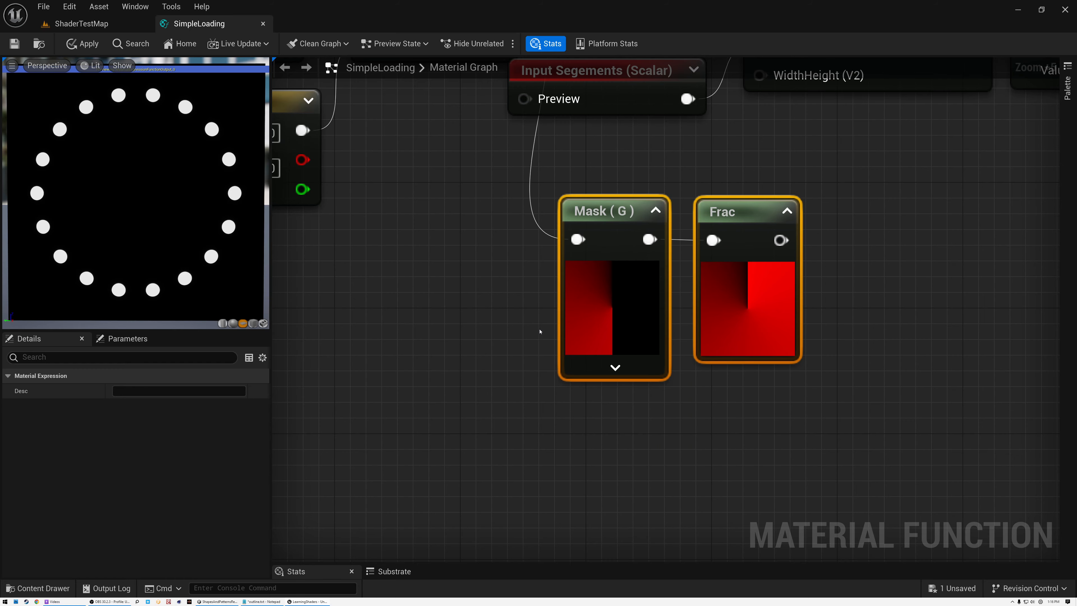
- Add a LinearTime node in the empty area before the mask and Frac nodes
scroll(522, 304, down, 1)
right_drag(517, 298, 648, 348)
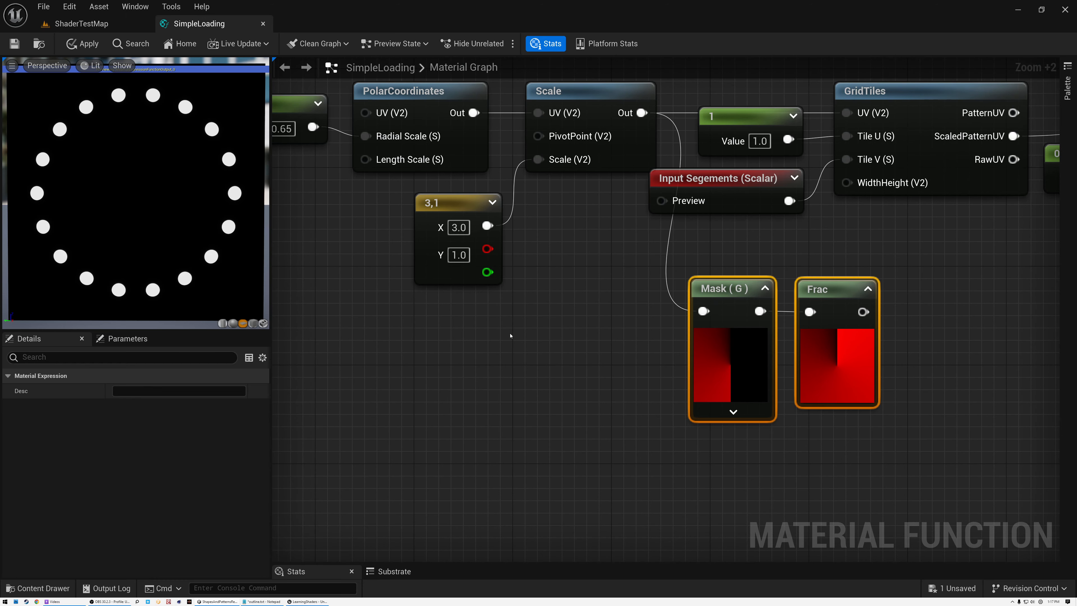
right_click(500, 340)
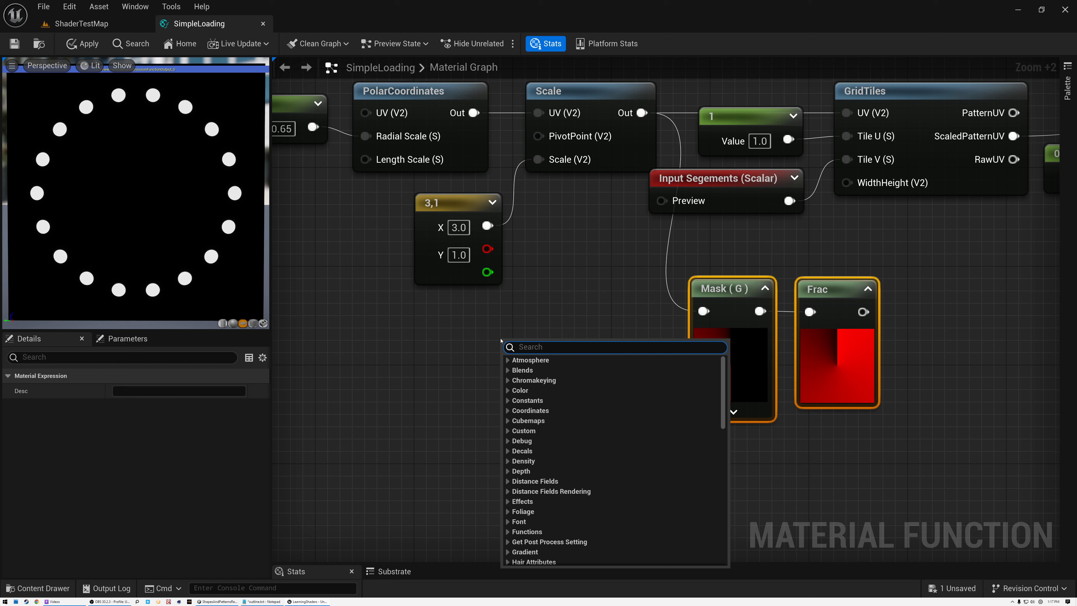
text(lina)
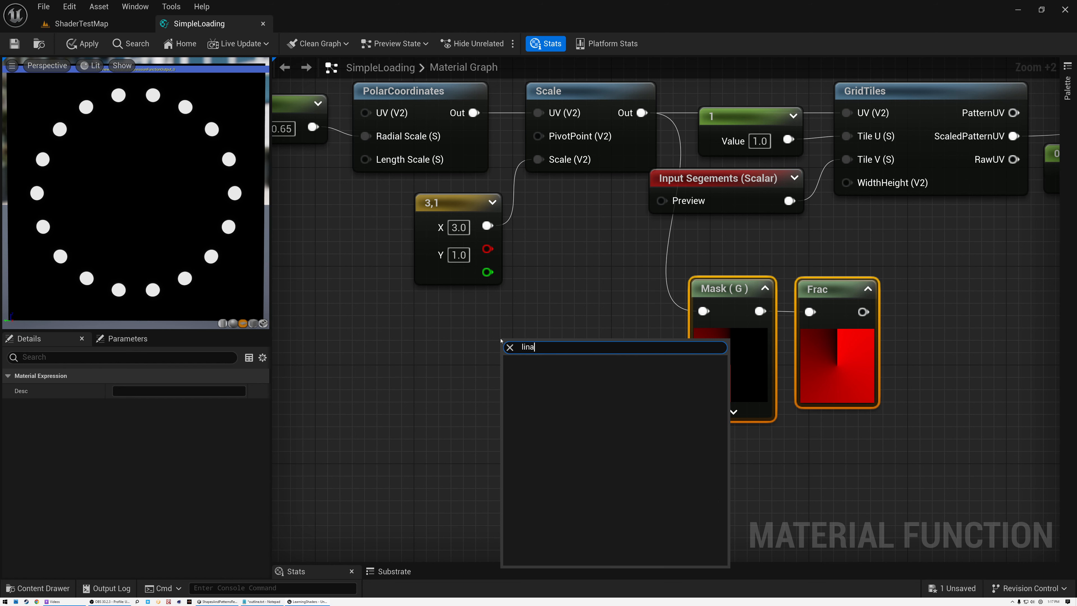
key(BackSpace)
text(ear)
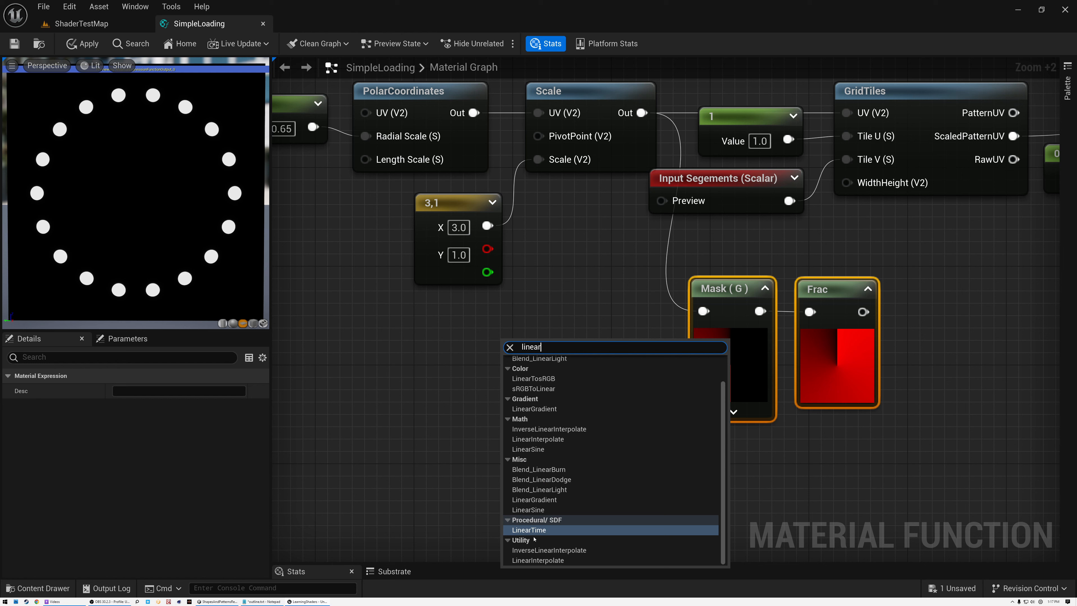
click(543, 529)
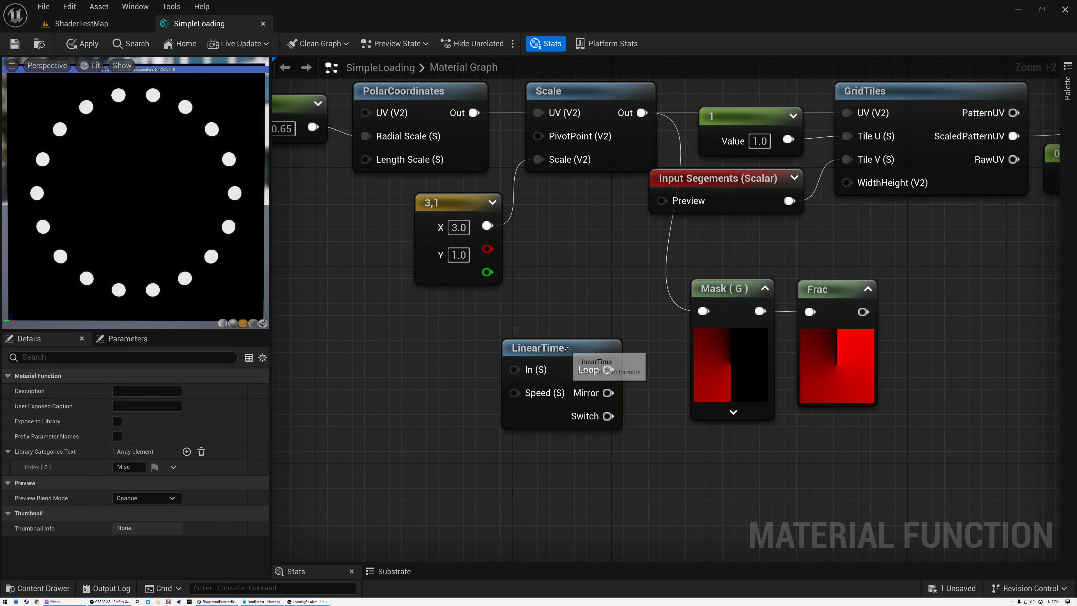
drag(503, 396, 478, 396)
- Add a FunctionInput node ahead of LinearTime and name it Speed
right_drag(464, 334, 497, 334)
right_click(433, 304)
text(inpu)
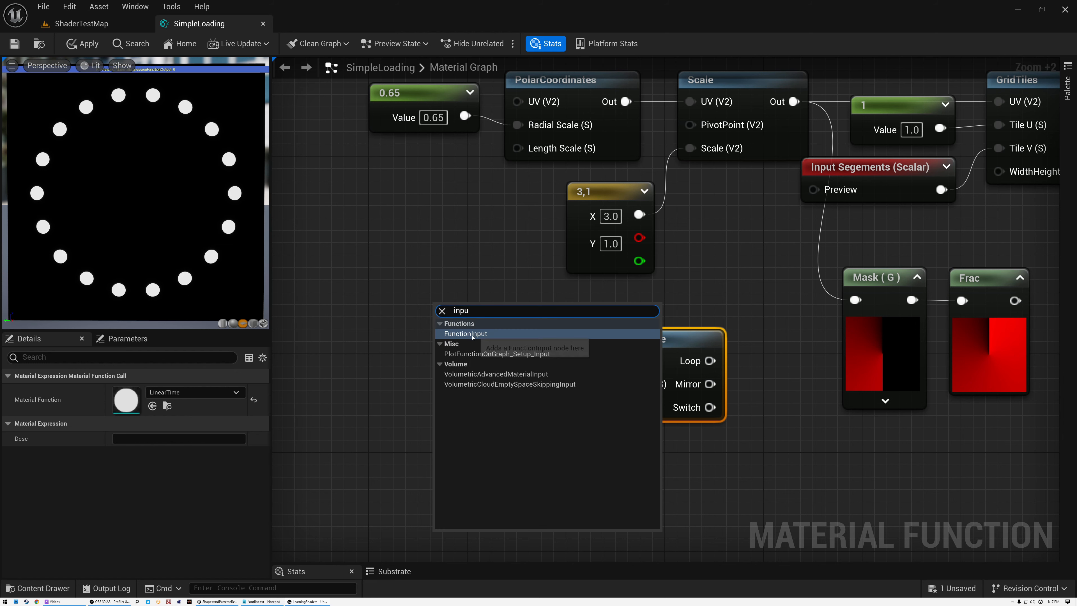
click(473, 338)
click(140, 391)
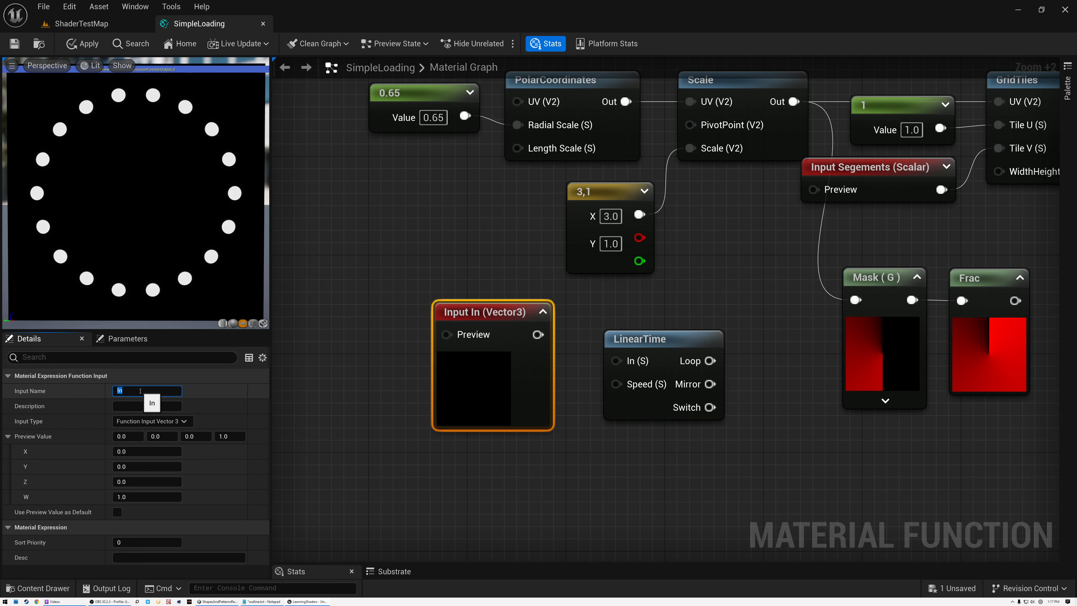
key(Return)
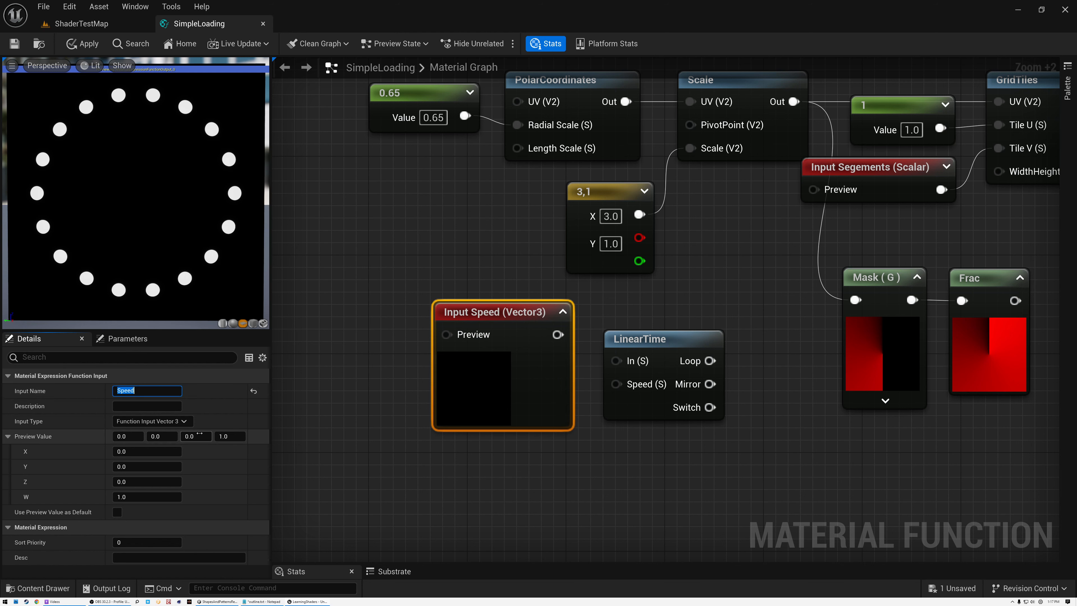
- Change the Speed input's type to Function Input Scalar and set its preview value to 1
click(182, 421)
click(145, 432)
click(128, 436)
text(1)
key(Return)
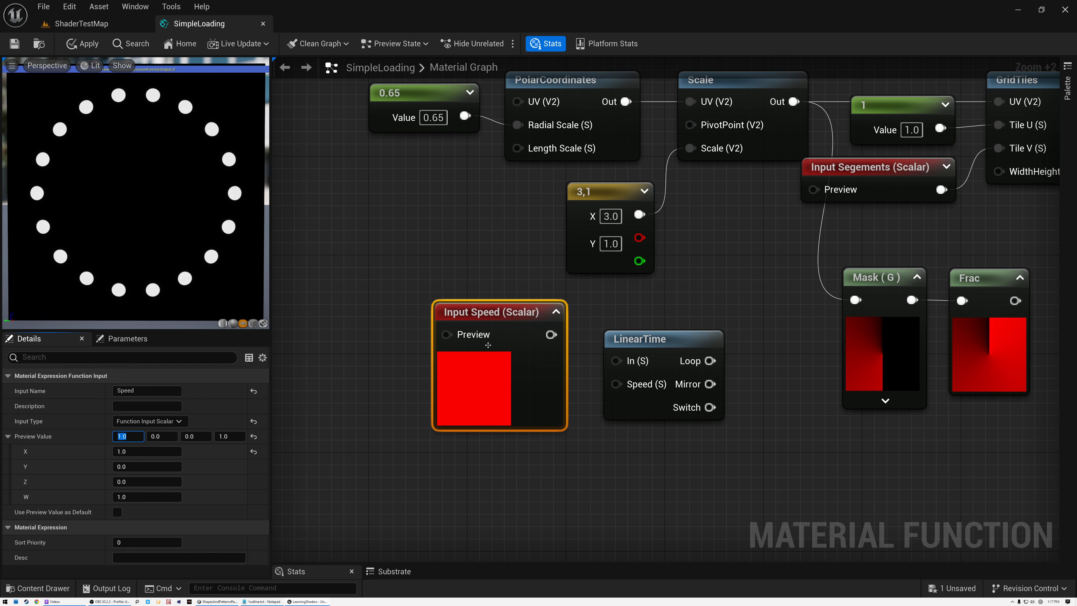
- Connect the Speed input to LinearTime's In, collapse its node preview, and move both nodes farther from the mask
drag(550, 334, 615, 361)
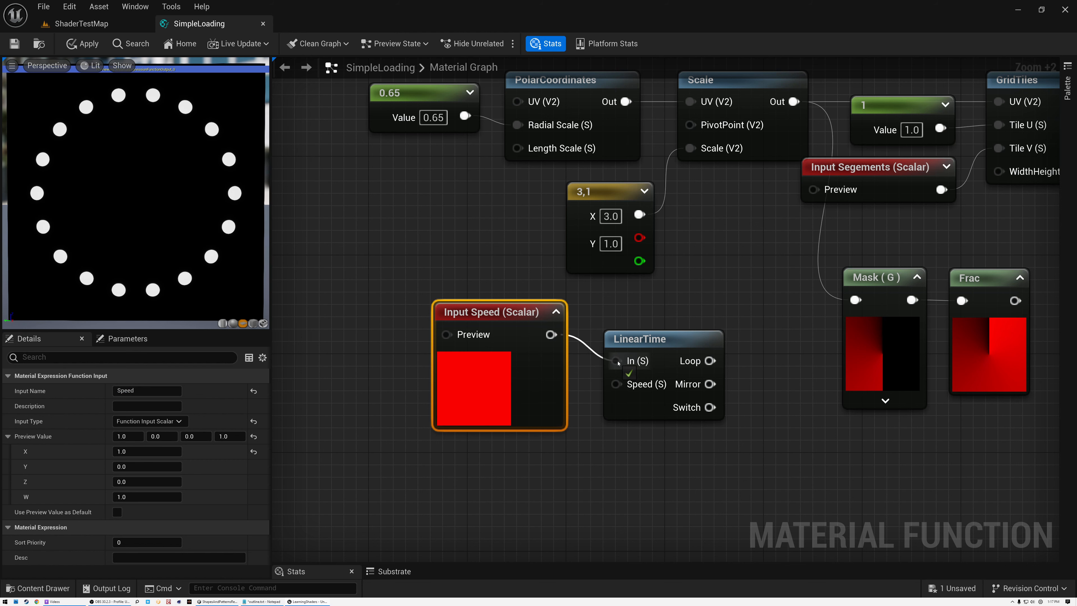
click(556, 312)
drag(490, 312, 645, 381)
drag(668, 353, 507, 335)
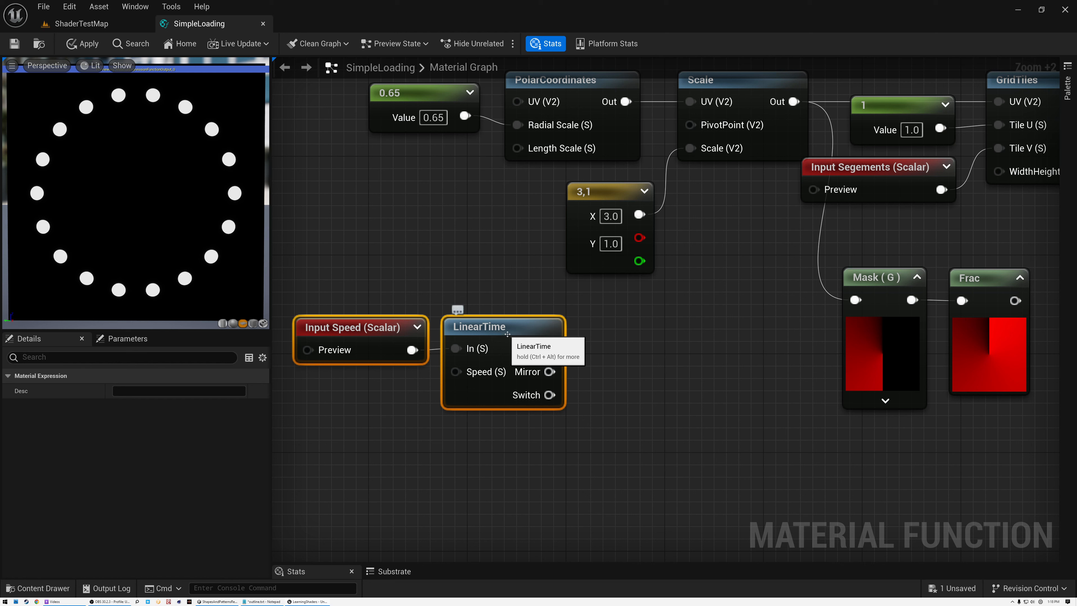
click(605, 352)
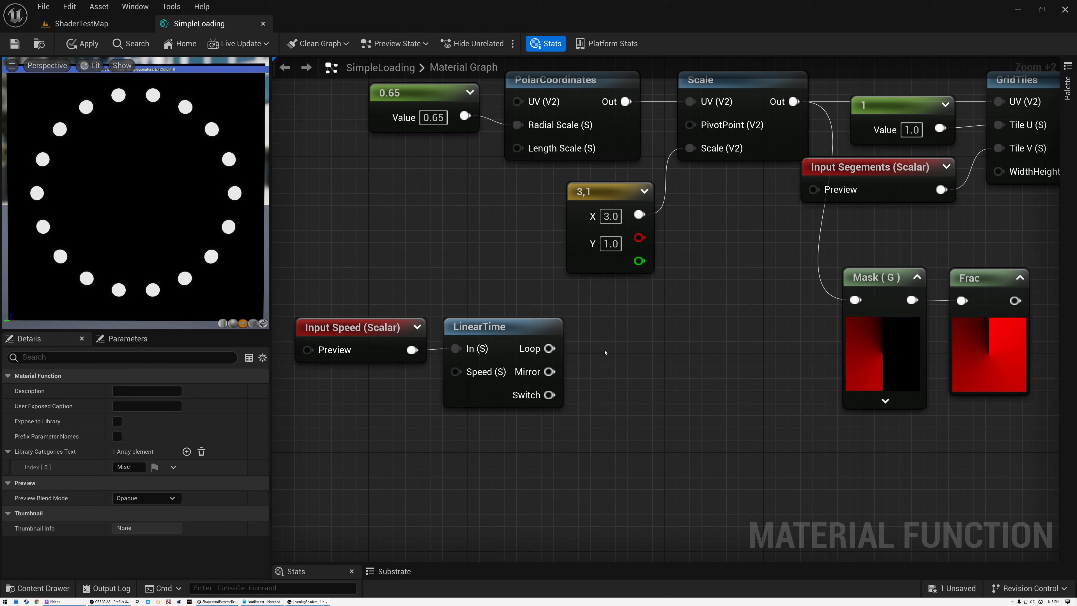
right_click(621, 345)
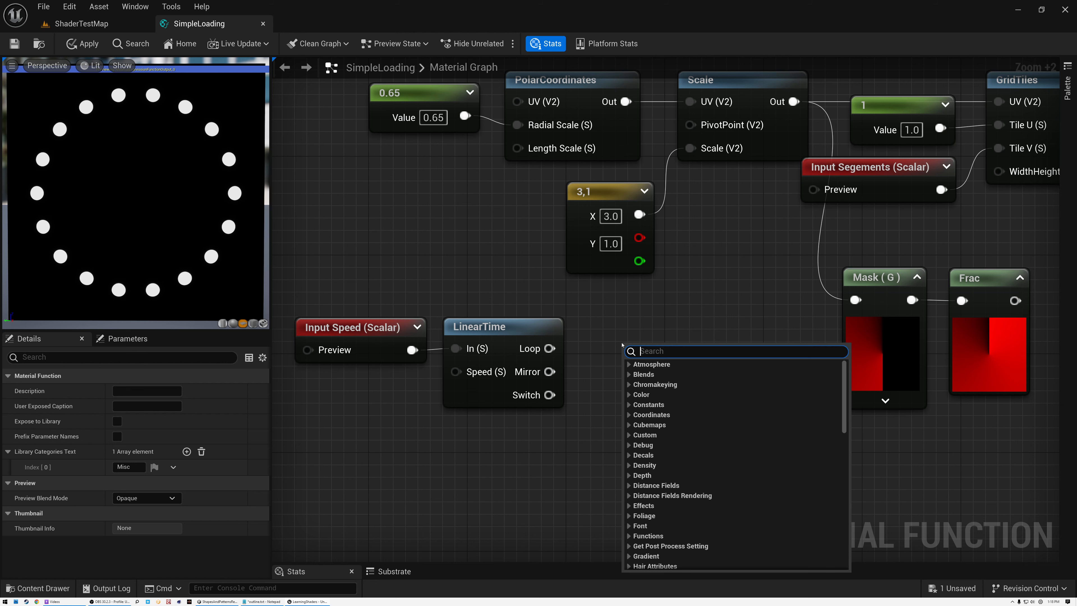
text(post)
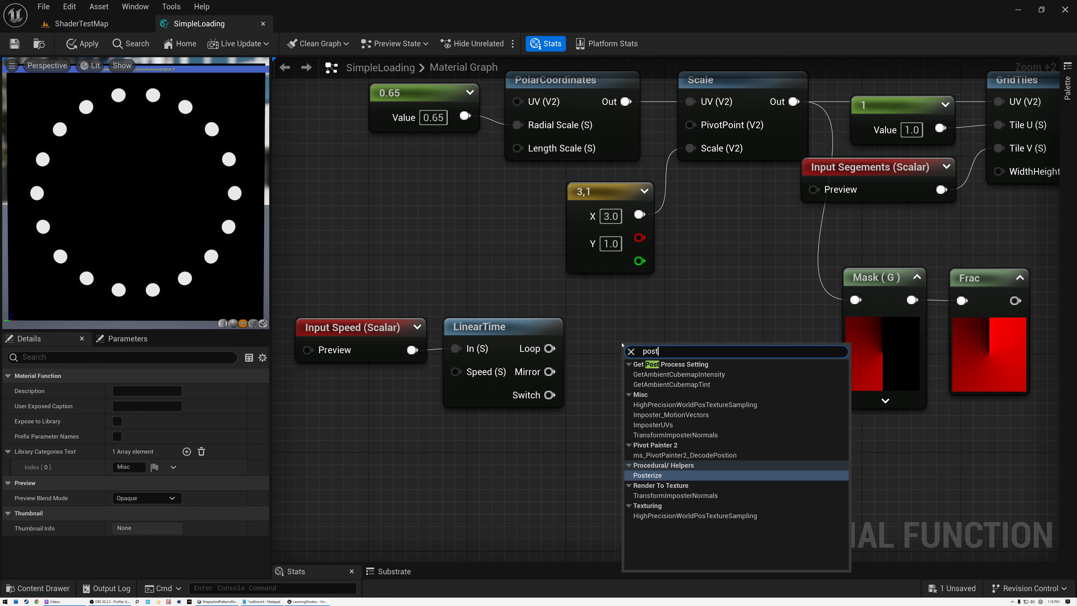
key(Return)
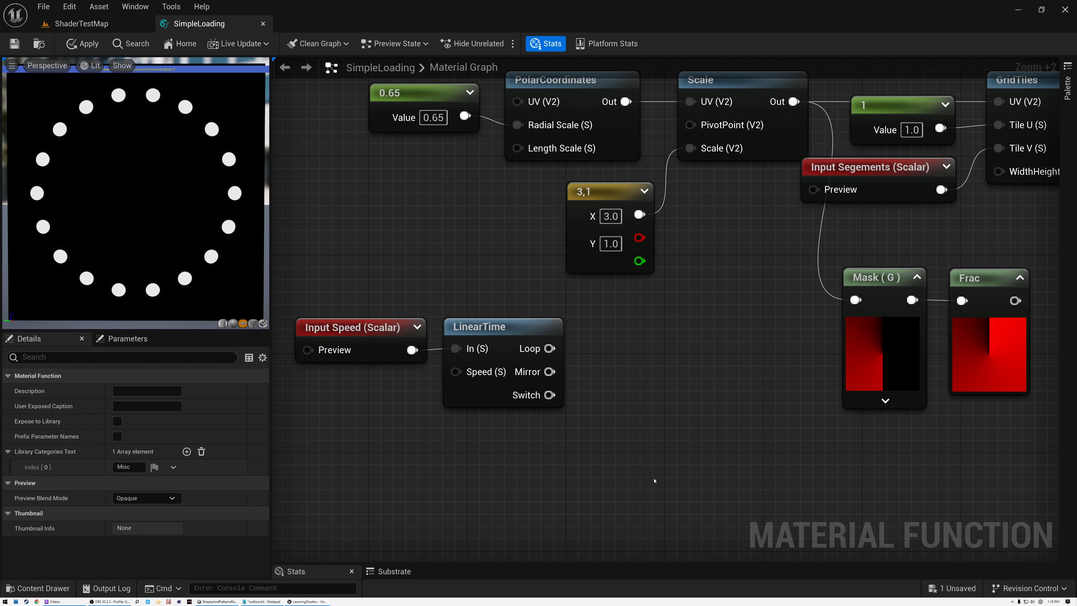
drag(662, 365, 655, 340)
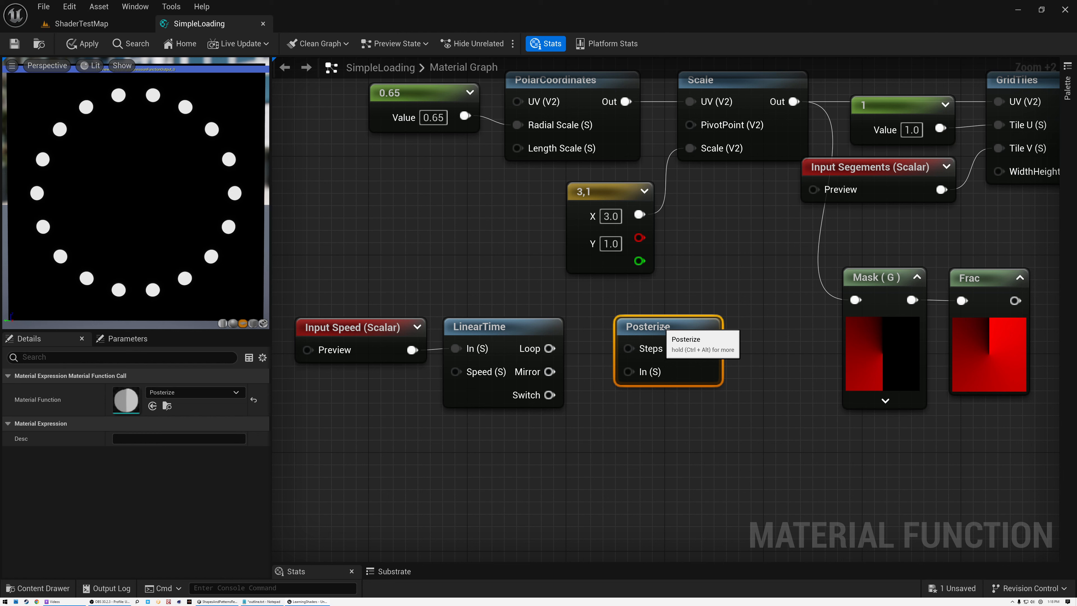
drag(549, 348, 631, 374)
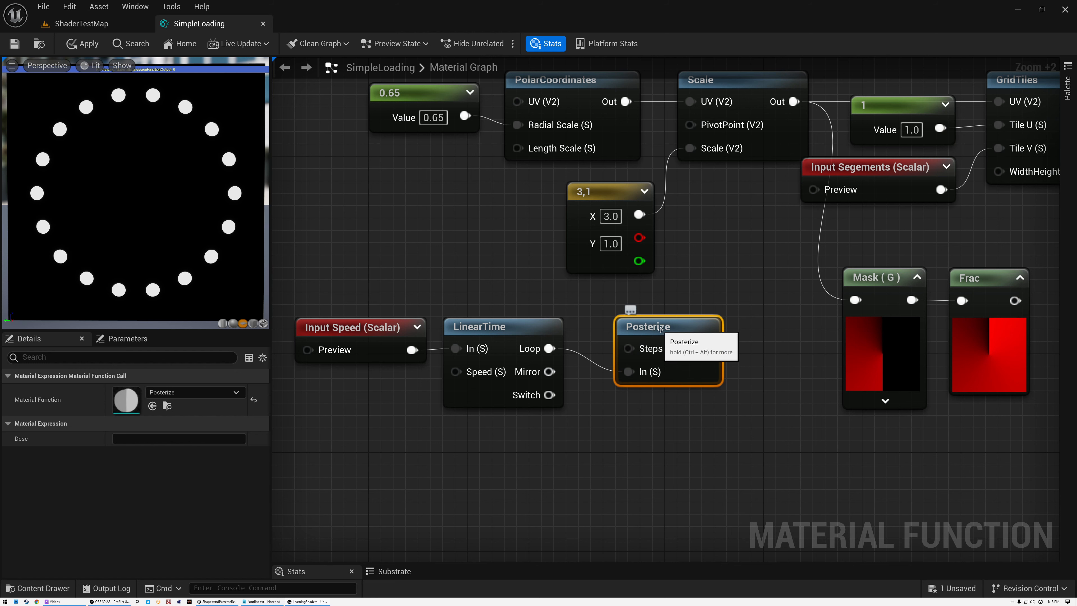
key(Delete)
- Open the Posterize material function from the Helpers folder, set its Steps input's sort priority to 1, and save it
key(ctrl+space)
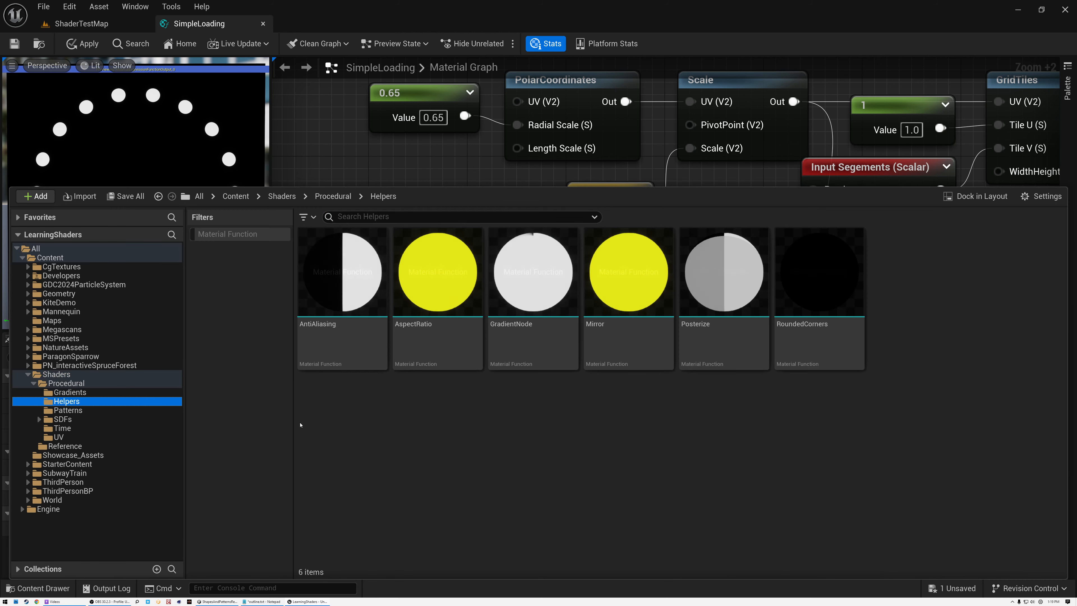
double_click(720, 322)
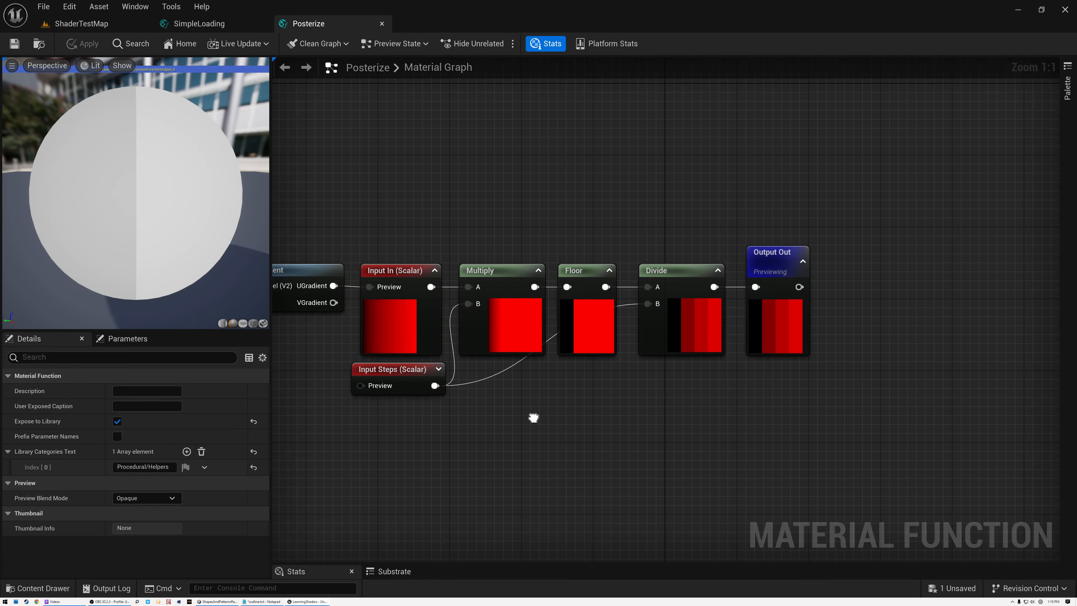
click(592, 272)
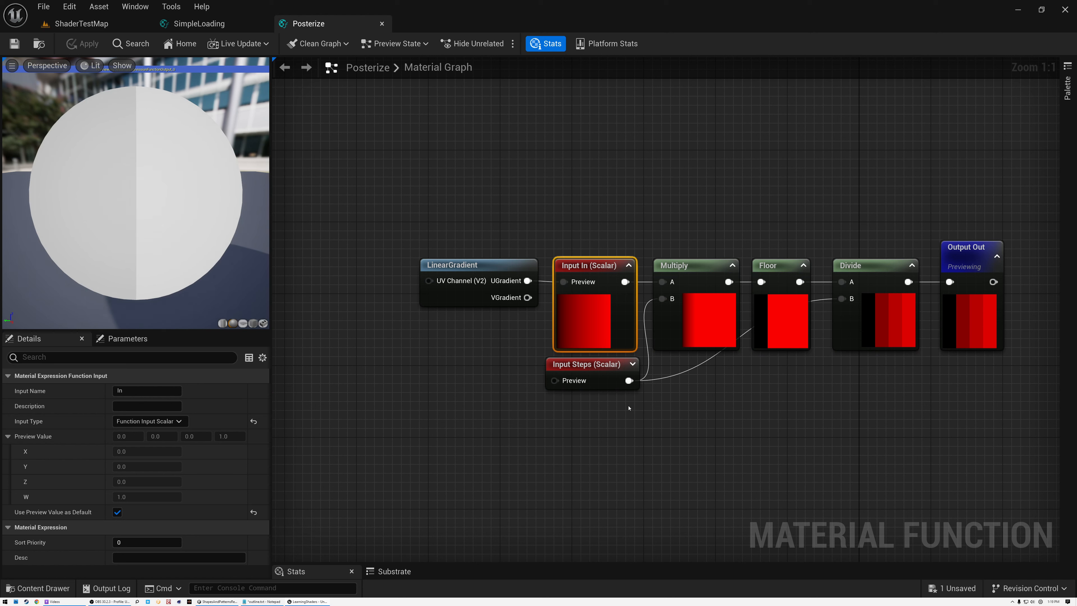
click(593, 369)
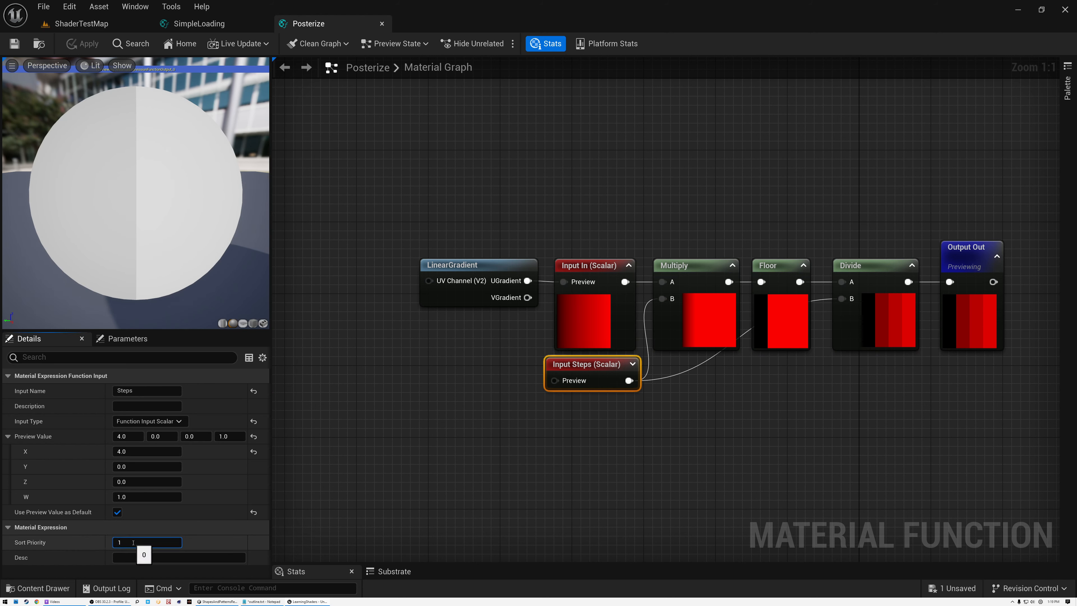
click(435, 429)
click(14, 44)
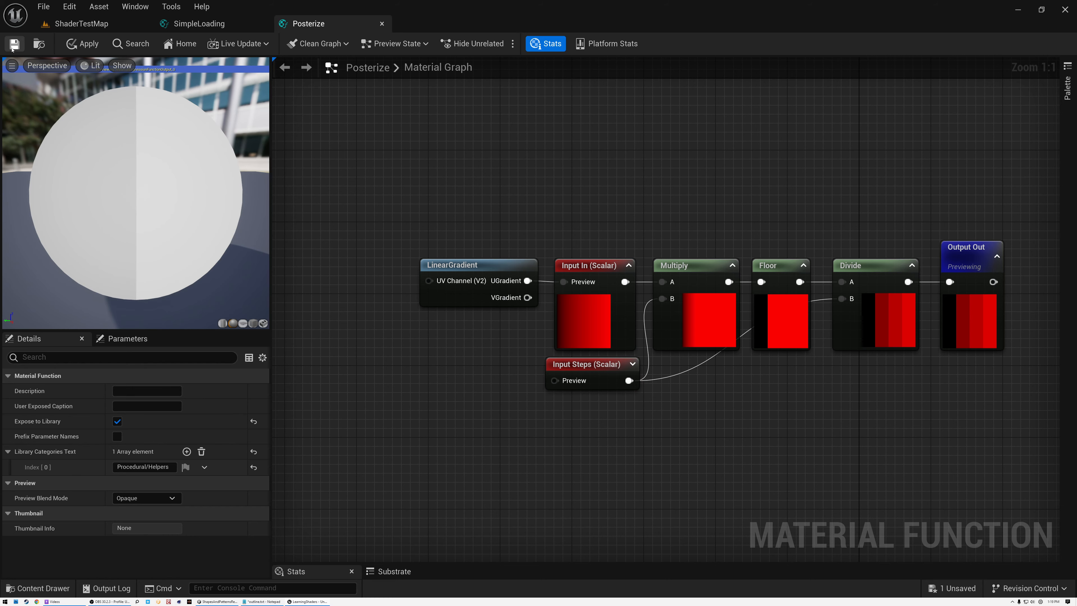
- Back in SimpleLoading, add a Posterize node after LinearTime and connect LinearTime's Loop output to its In
right_click(614, 330)
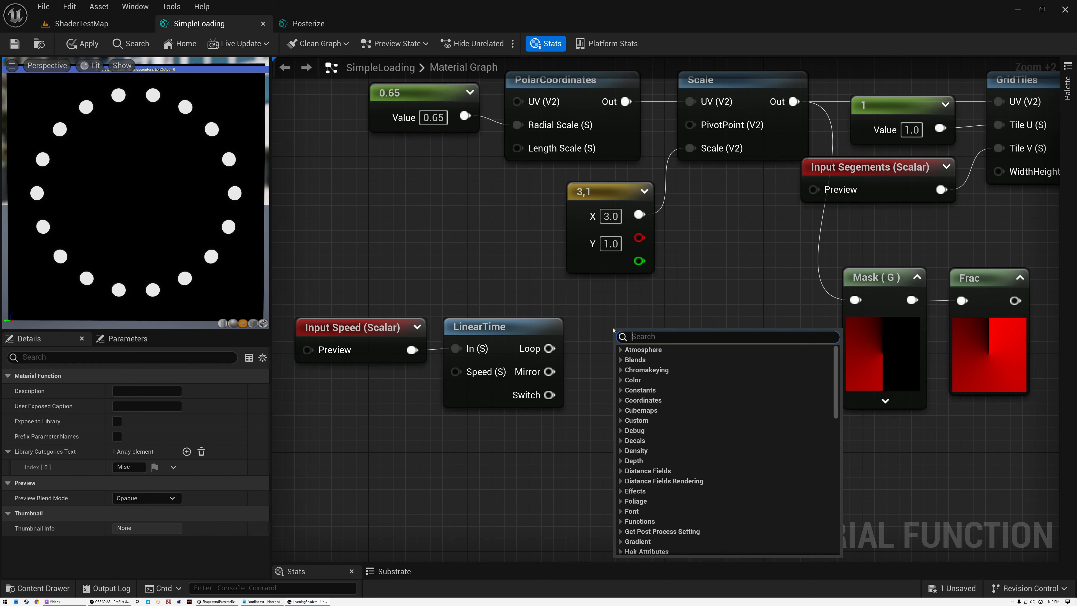
text(post)
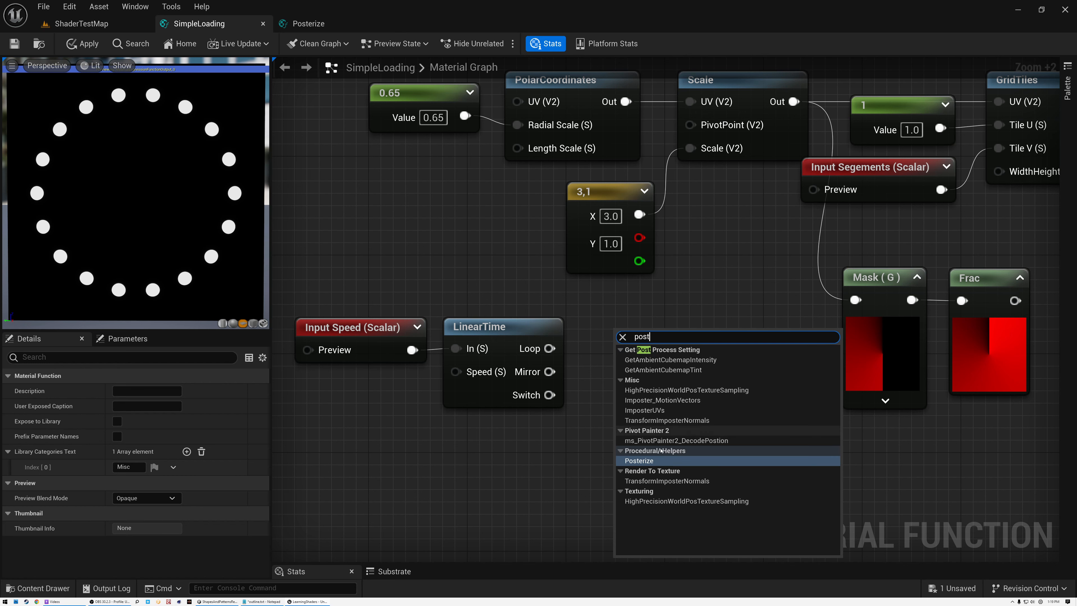
click(639, 461)
drag(549, 349, 632, 349)
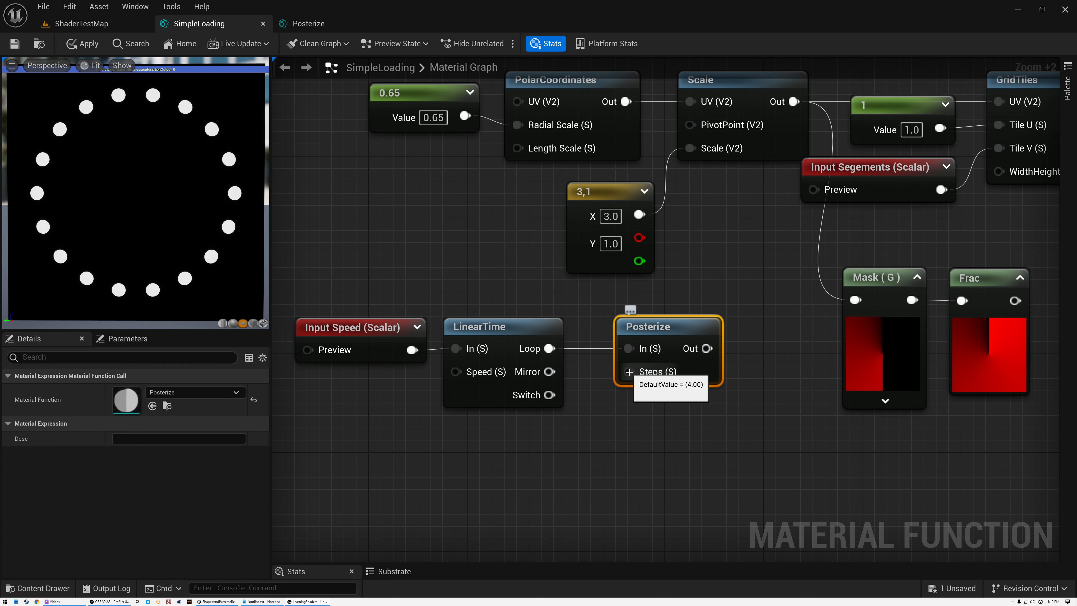
- Move the Segements input above the Speed input, connect it to Posterize's Steps, and bring Posterize closer to LinearTime
scroll(629, 371, down, 2)
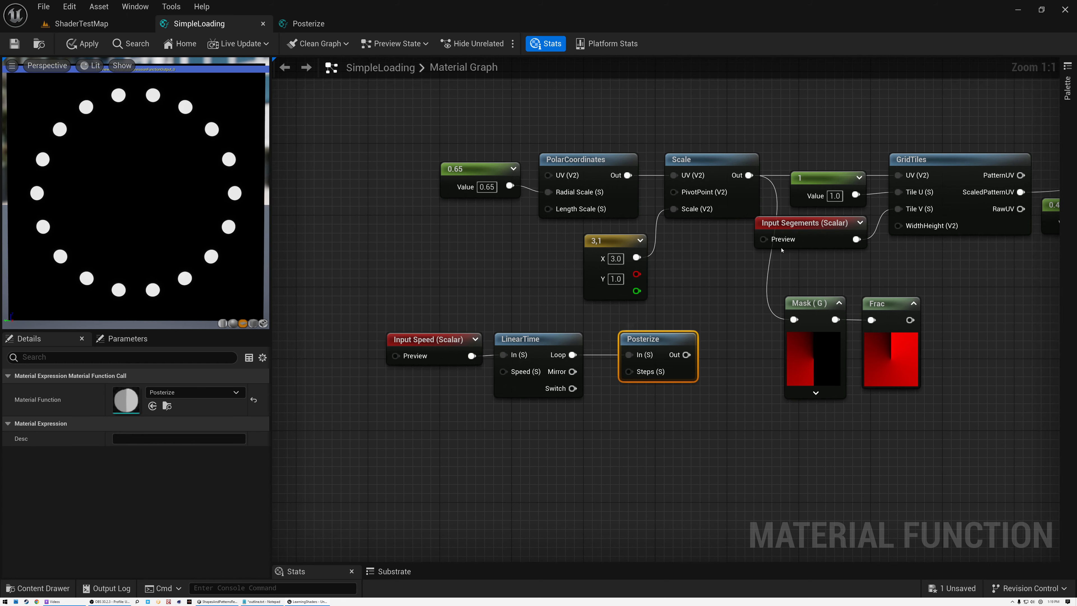
drag(805, 224, 629, 372)
scroll(697, 360, up, 4)
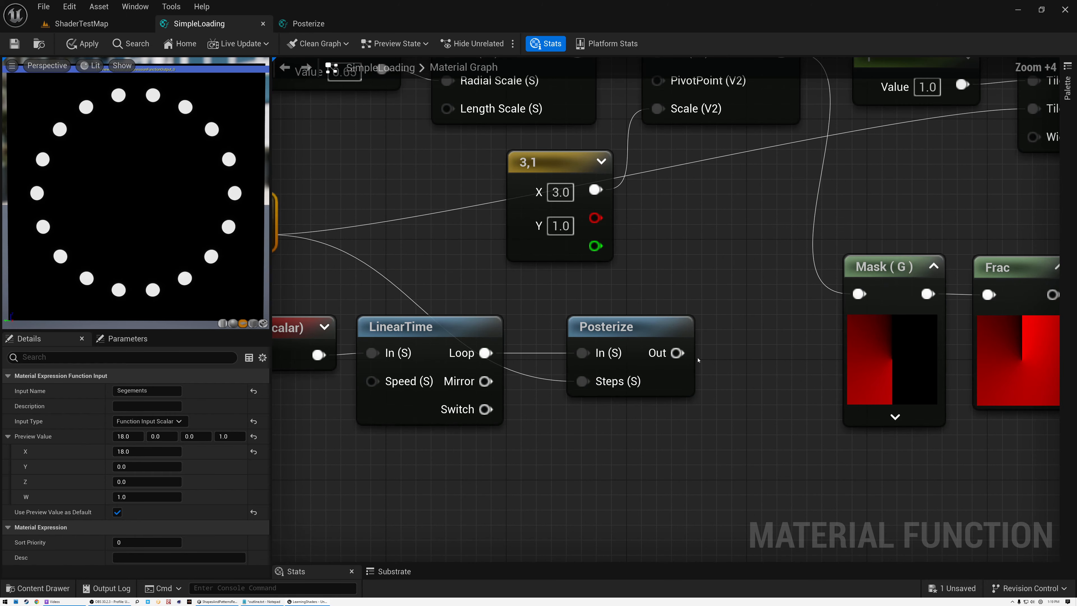
right_drag(562, 328, 679, 327)
click(678, 328)
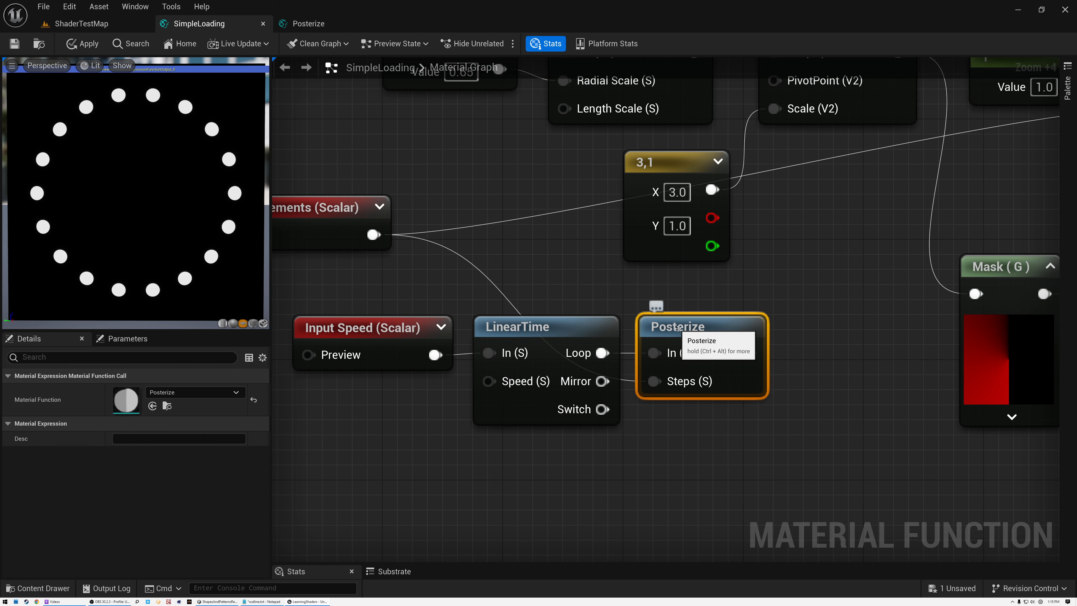
scroll(679, 327, down, 2)
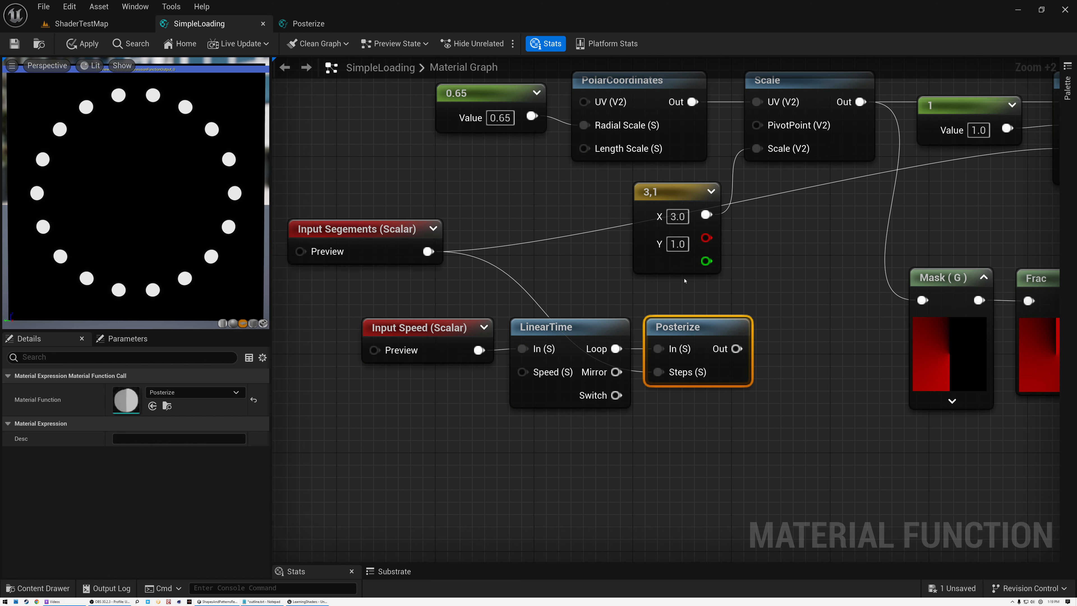
- Move the Mask node away from Frac and arrange the Speed, LinearTime and Posterize nodes in a row beneath it
drag(462, 298, 678, 365)
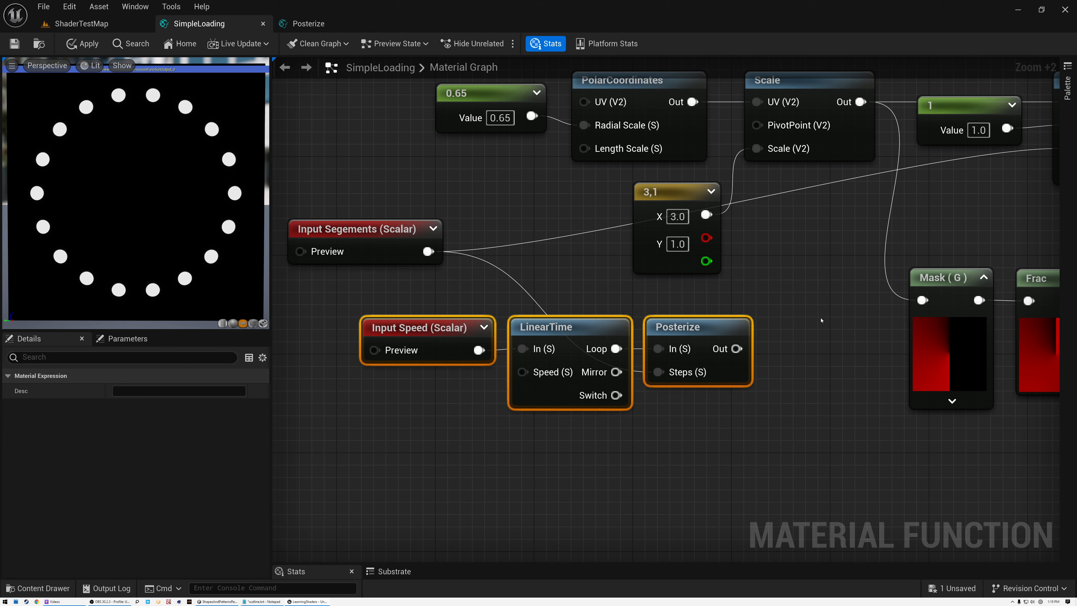
right_drag(810, 320, 668, 284)
drag(511, 289, 786, 404)
right_drag(828, 384, 673, 351)
drag(595, 201, 468, 202)
drag(316, 404, 678, 420)
drag(656, 377, 480, 365)
right_drag(594, 313, 756, 332)
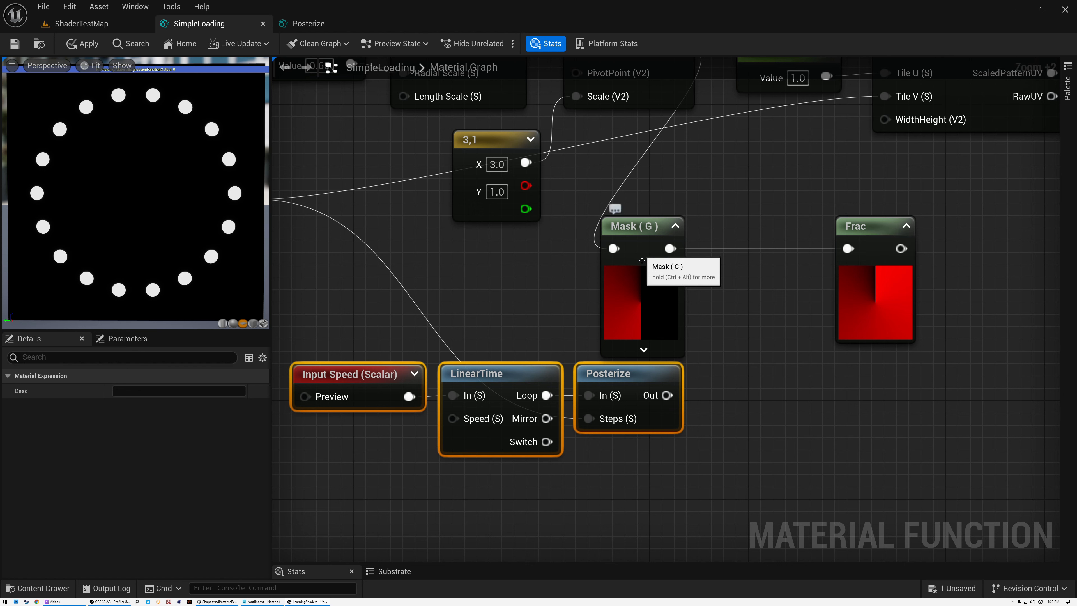
- Insert an Add node combining the Mask and Posterize outputs, feed its result into Frac, and align the nodes closely
drag(670, 249, 745, 317)
text(add)
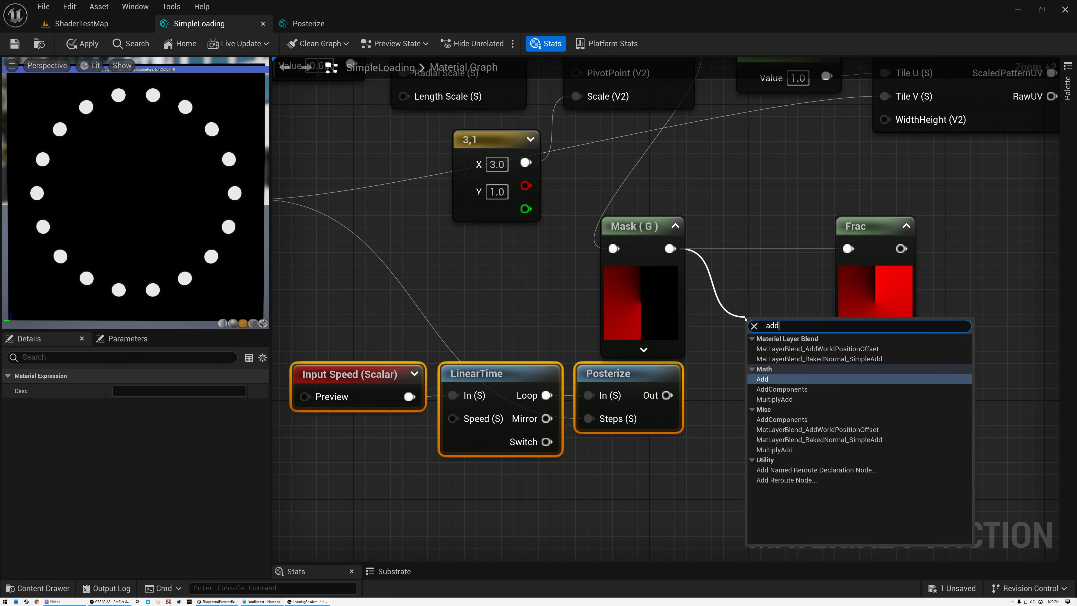
click(768, 381)
drag(768, 382, 735, 343)
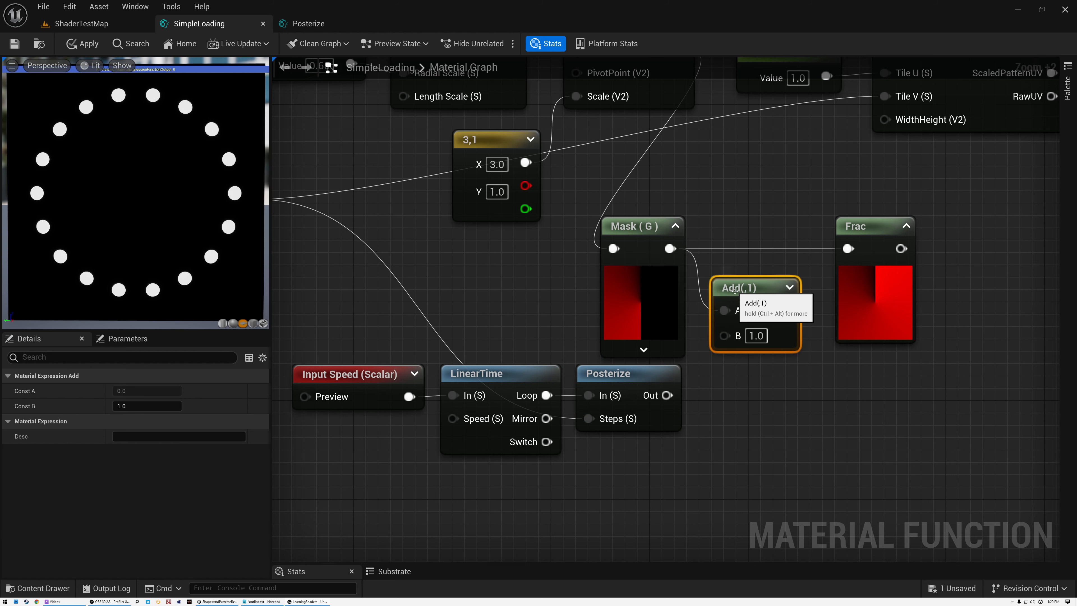
drag(667, 395, 848, 249)
drag(747, 287, 733, 226)
right_drag(782, 325, 594, 362)
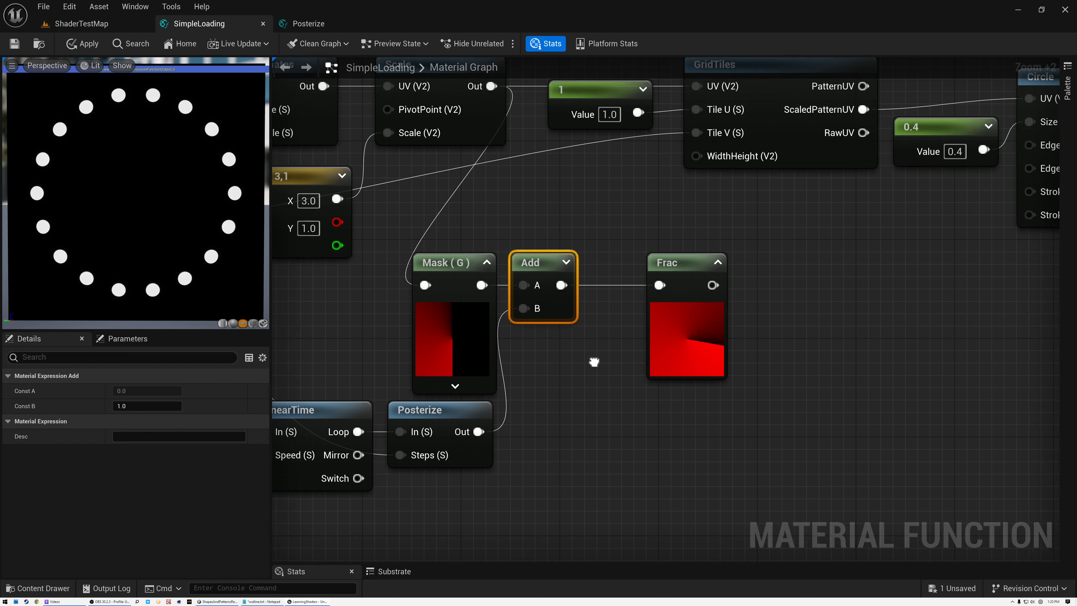
drag(672, 268, 619, 267)
right_drag(572, 230, 726, 218)
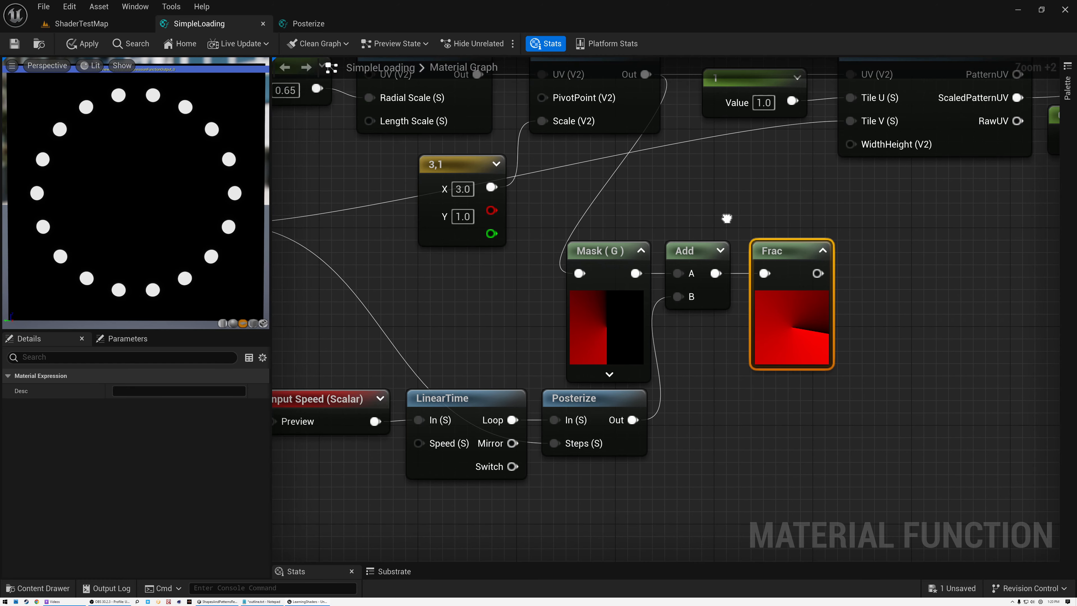
- Check the Live Update options and start previewing the Frac node in the viewport
click(238, 43)
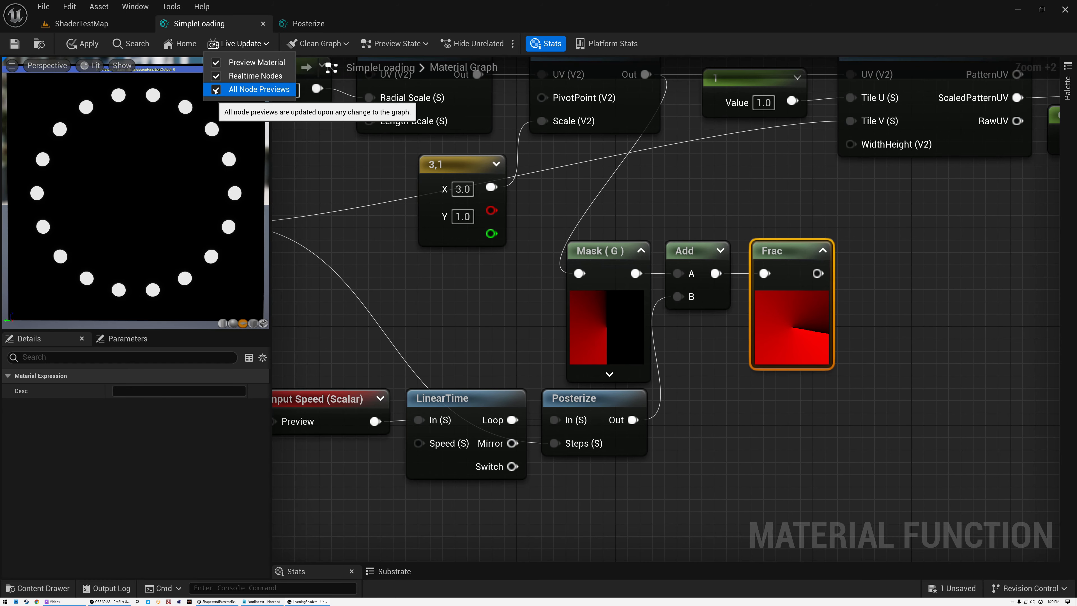
click(551, 333)
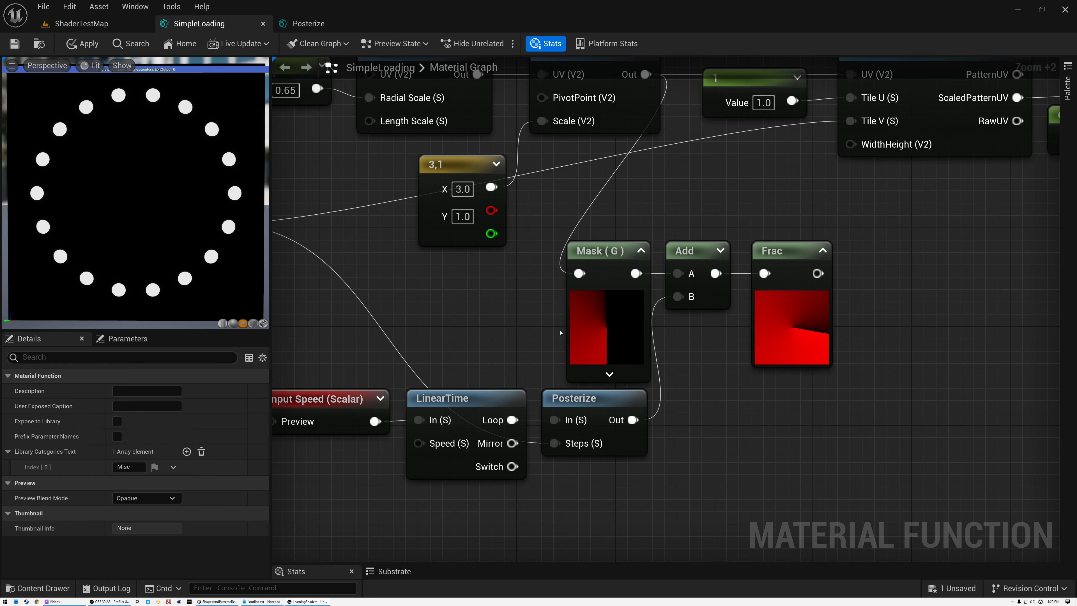
click(810, 286)
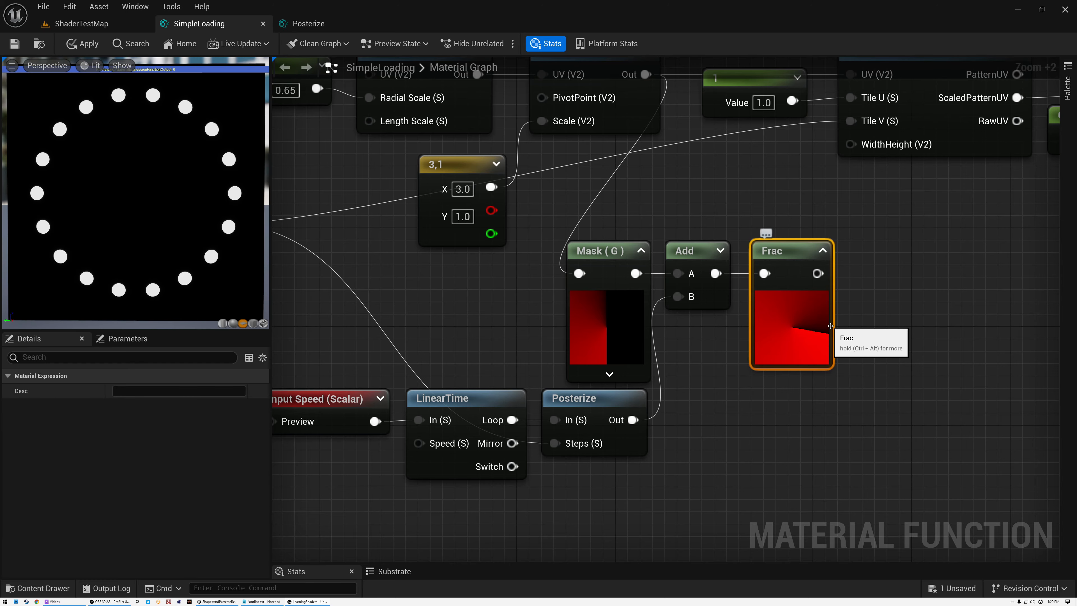
key(space)
- Move the Speed input slightly lower, connect it to LinearTime's Speed, and remove its connection to LinearTime's In
scroll(423, 384, down, 4)
scroll(412, 405, up, 3)
right_drag(448, 382, 659, 245)
scroll(604, 299, up, 2)
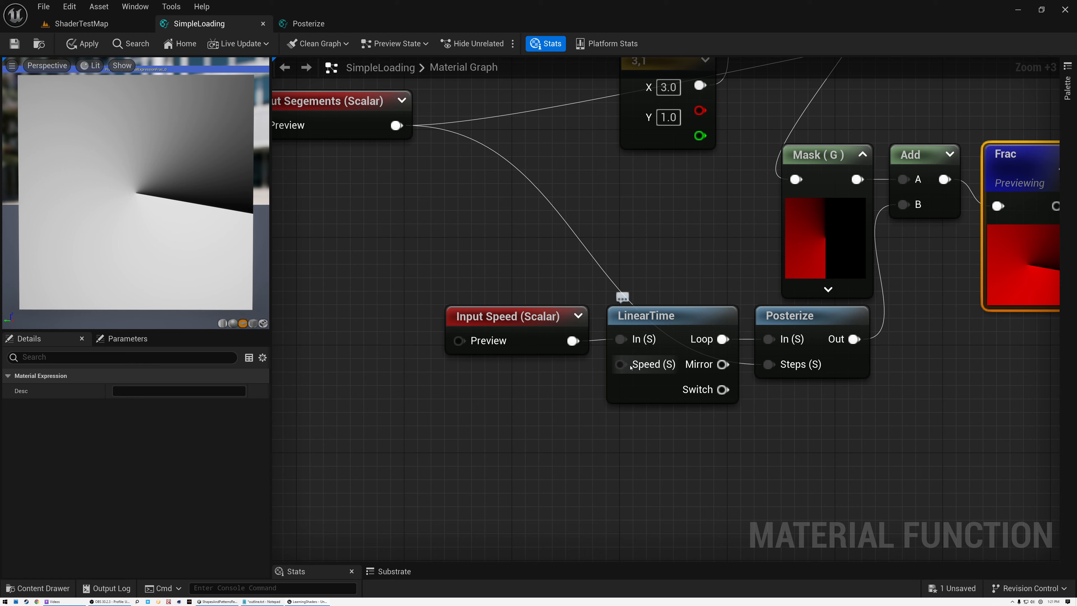
drag(553, 321, 620, 364)
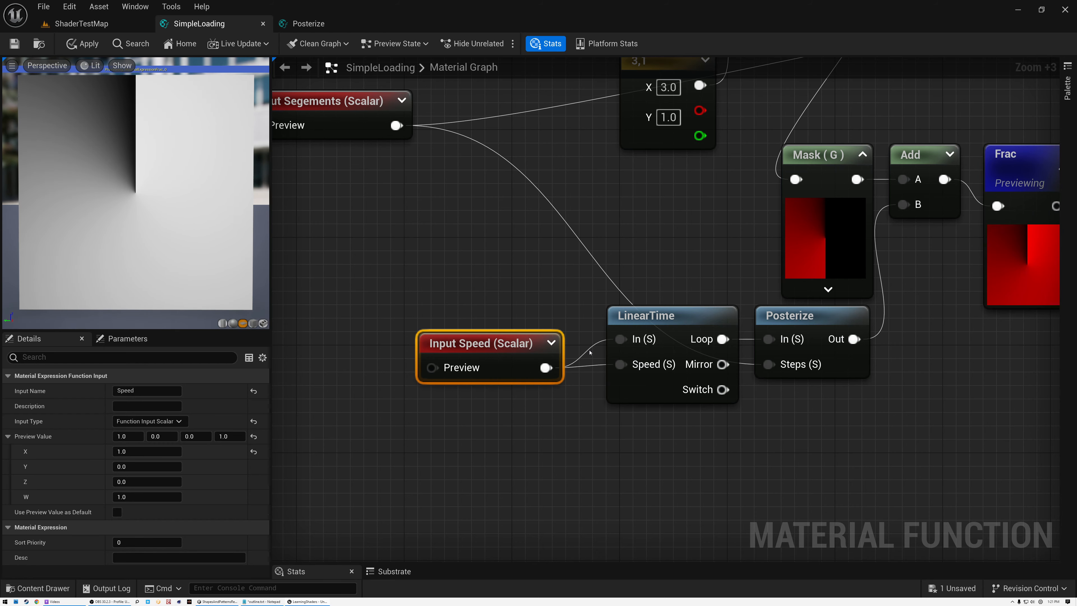
alt+click(588, 354)
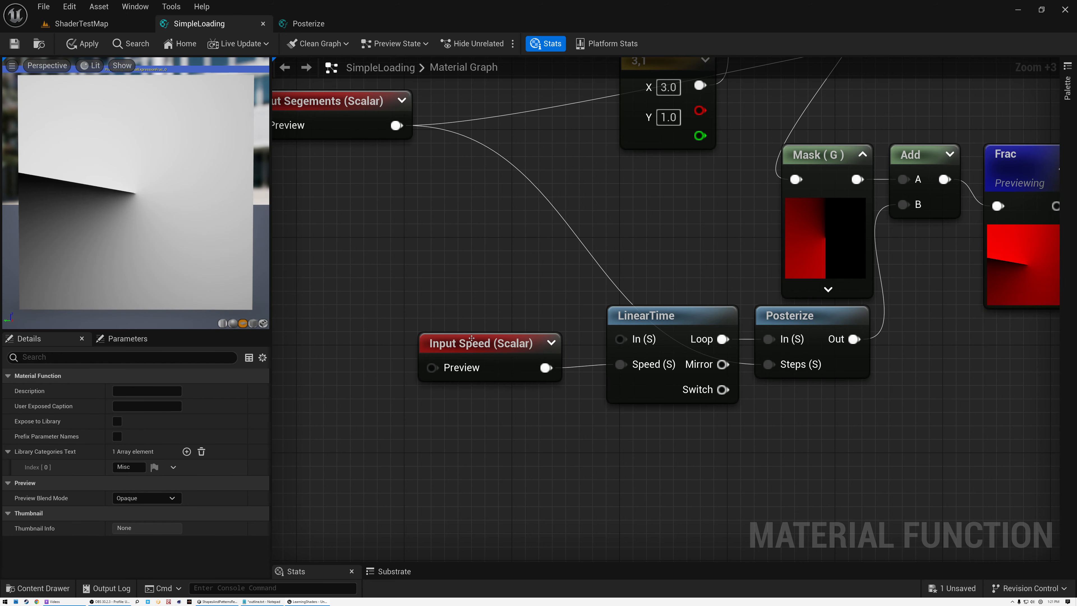
scroll(196, 260, up, 2)
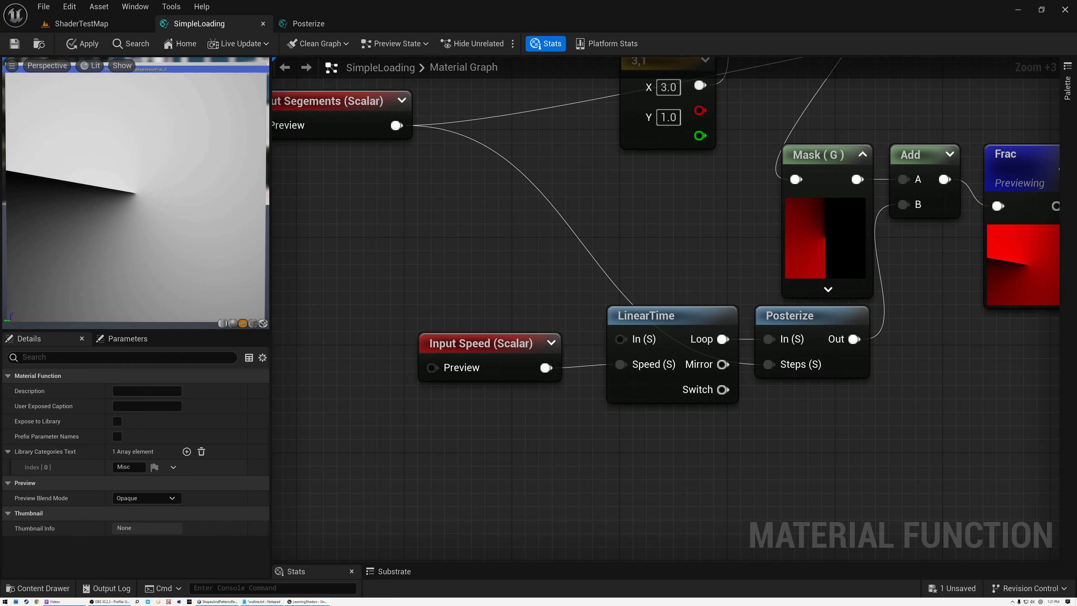
- Add a second Posterize node after Frac and connect Frac's output to its In
scroll(557, 241, down, 1)
scroll(699, 216, down, 2)
right_drag(679, 215, 530, 341)
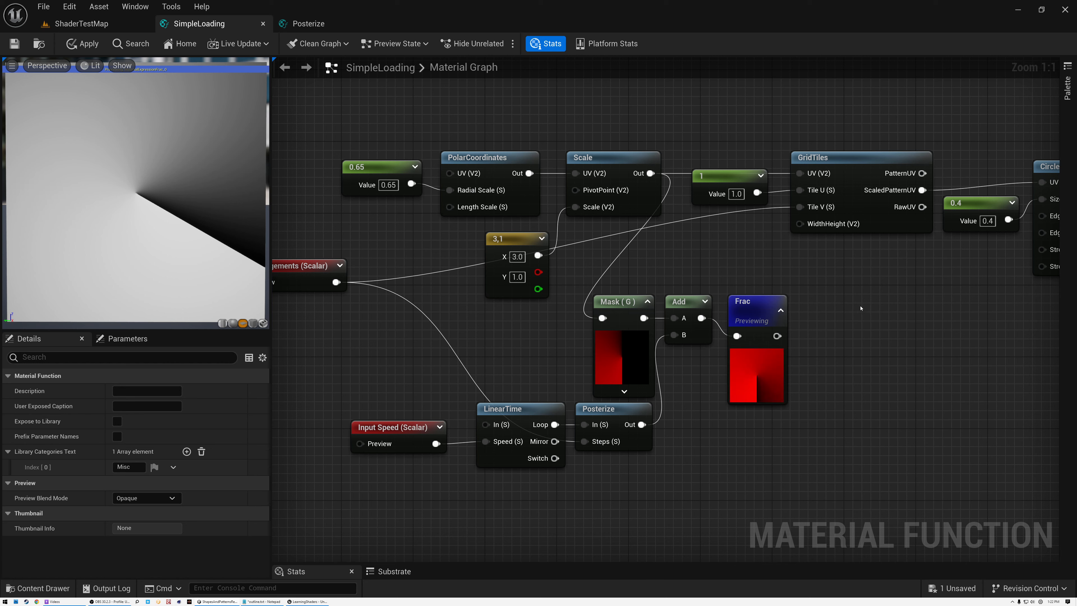
right_drag(759, 308, 606, 329)
right_click(613, 355)
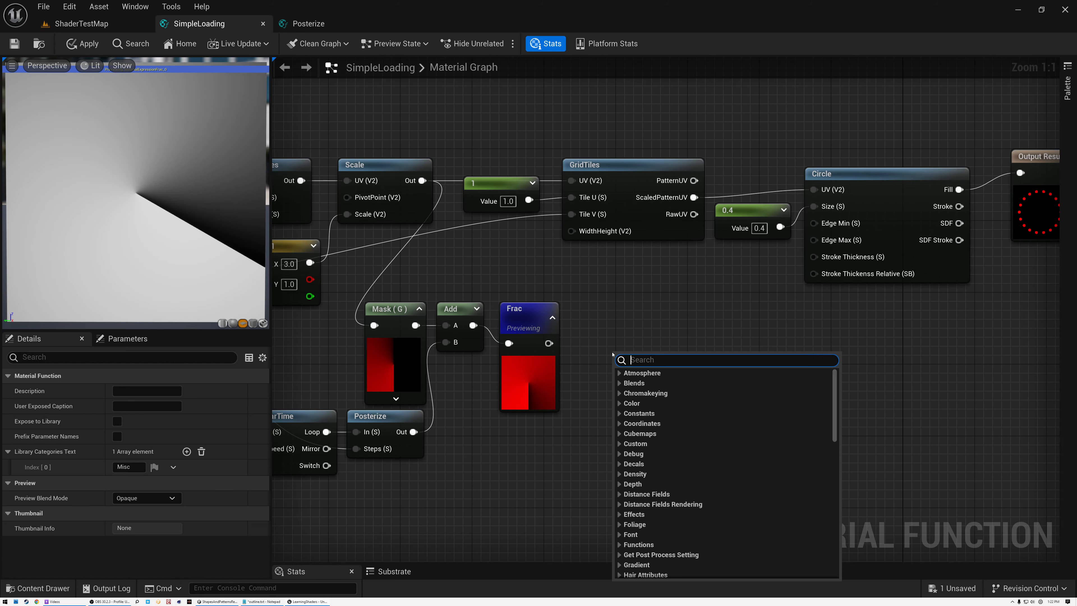
text(pos)
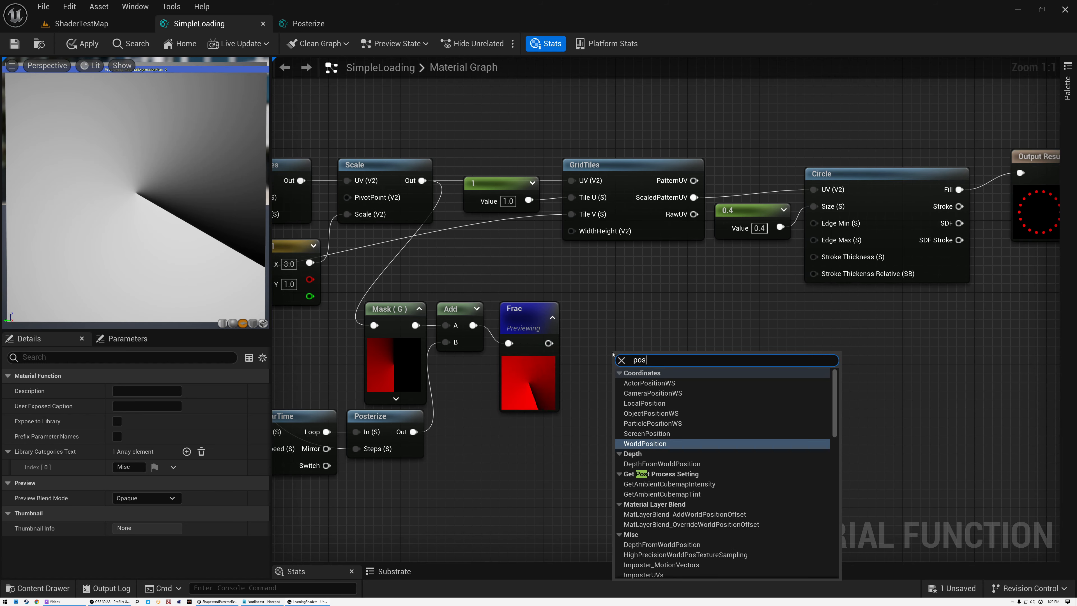
text(ter)
key(Return)
drag(550, 343, 620, 374)
click(636, 357)
right_drag(628, 344, 867, 288)
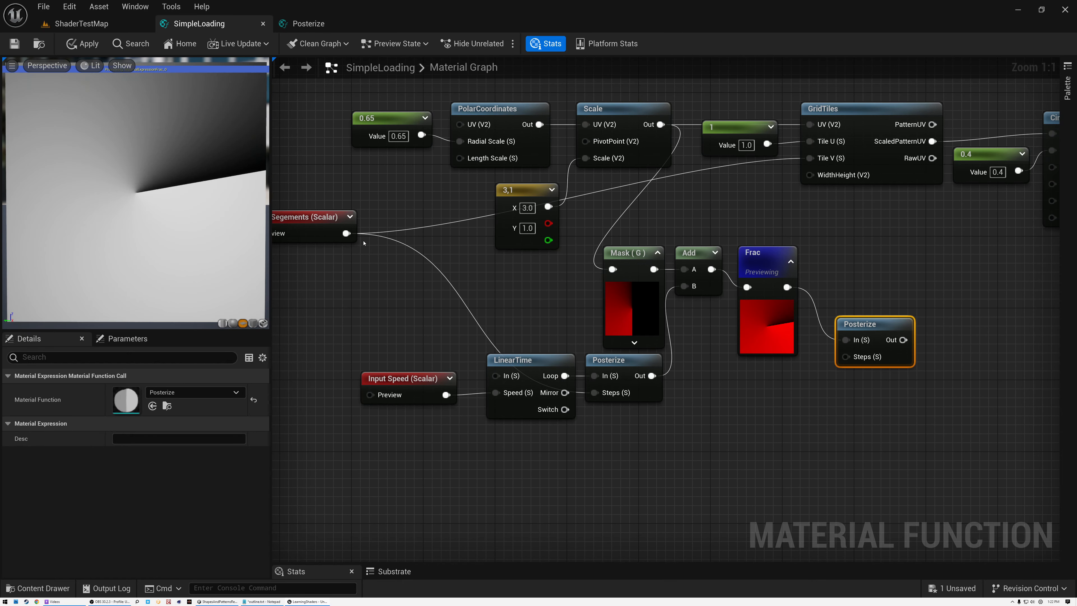
- Connect the Segements input to Steps on the Posterize node after Frac, and start previewing that Posterize node
right_drag(386, 262, 508, 249)
drag(469, 221, 969, 288)
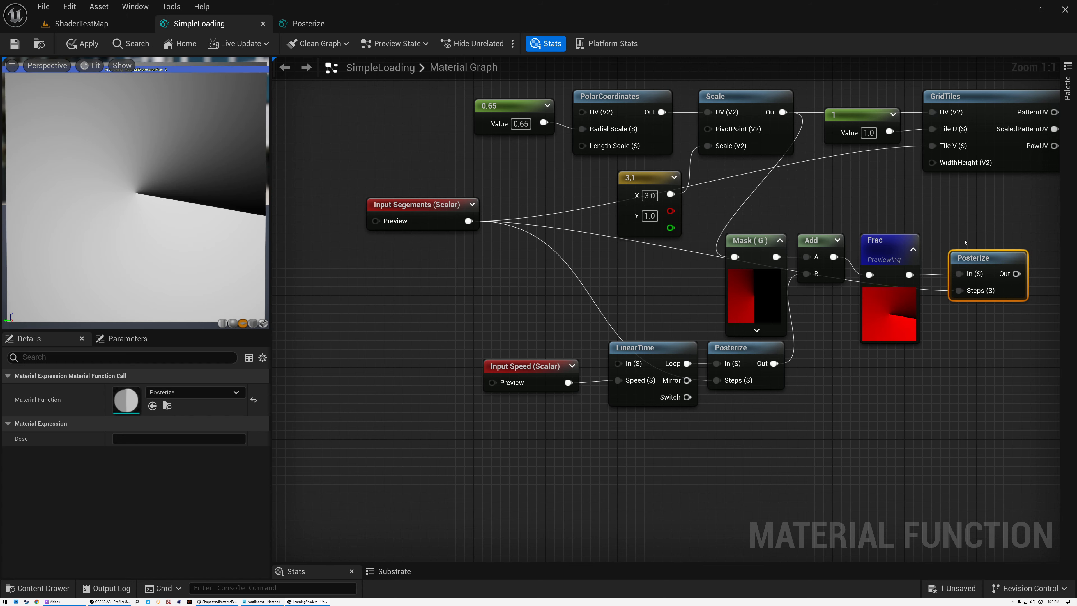
right_drag(961, 241, 647, 254)
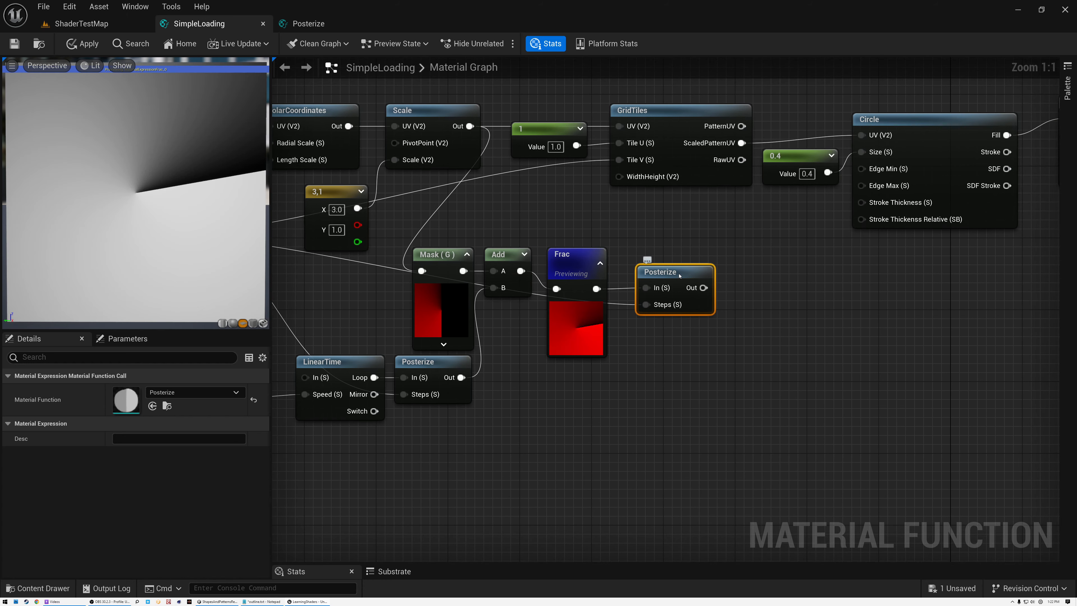
right_click(679, 275)
click(704, 296)
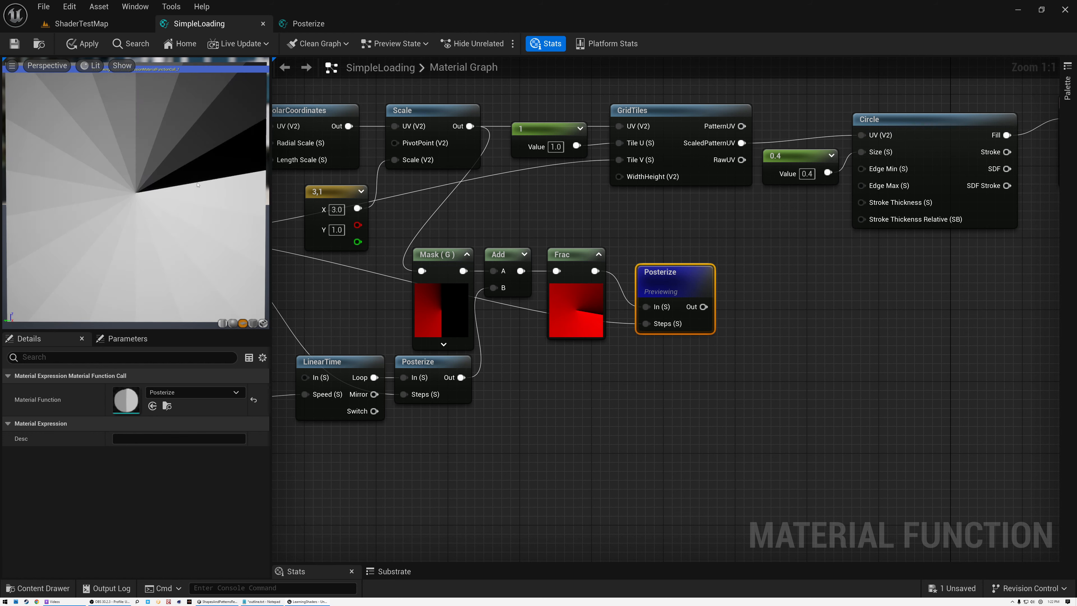
drag(653, 273, 652, 264)
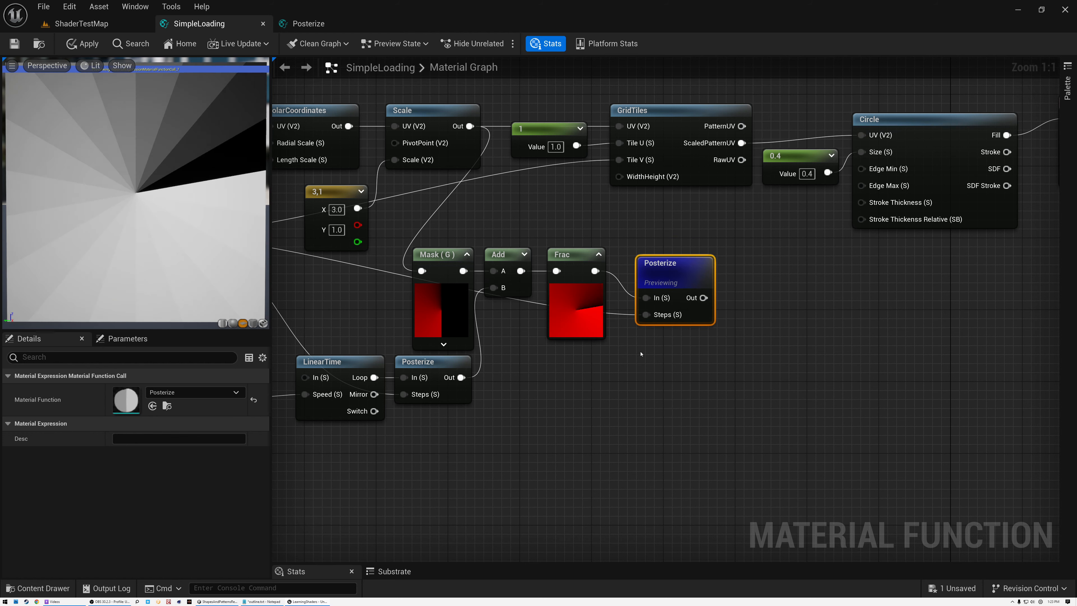
- Move the time-driven gradient node chain beneath the Circle node with its previews collapsed, and place Output Result farther from Circle
key(Home)
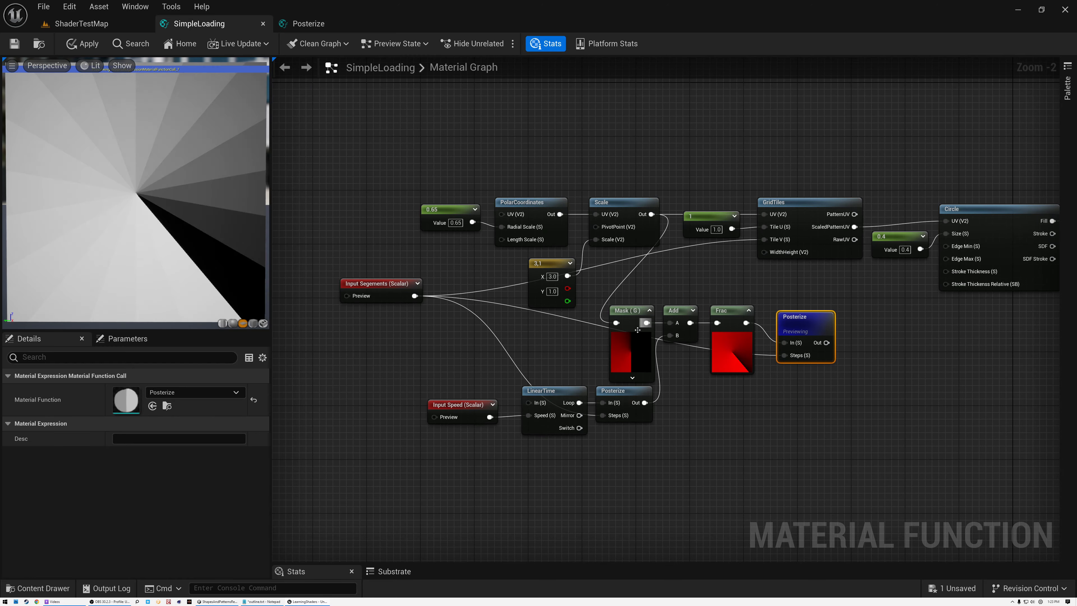
drag(602, 300, 842, 376)
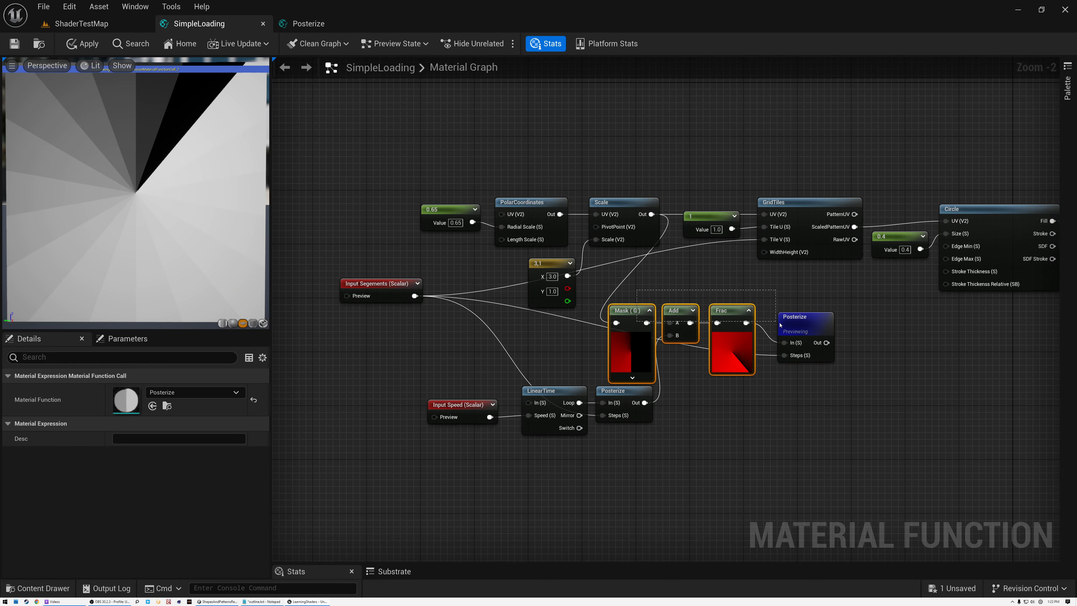
drag(814, 324, 860, 303)
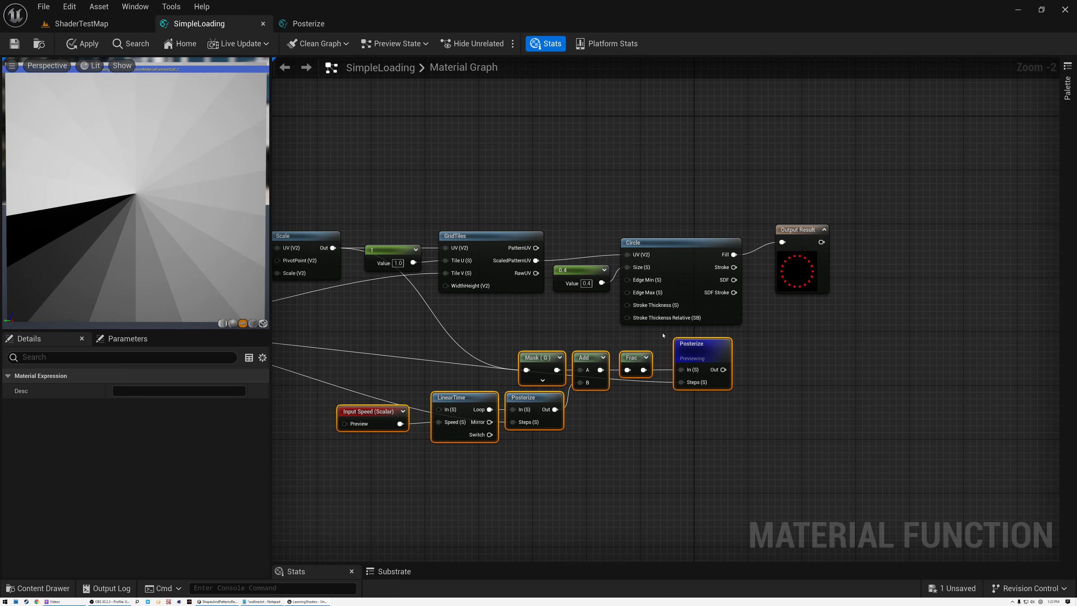
scroll(686, 305, up, 3)
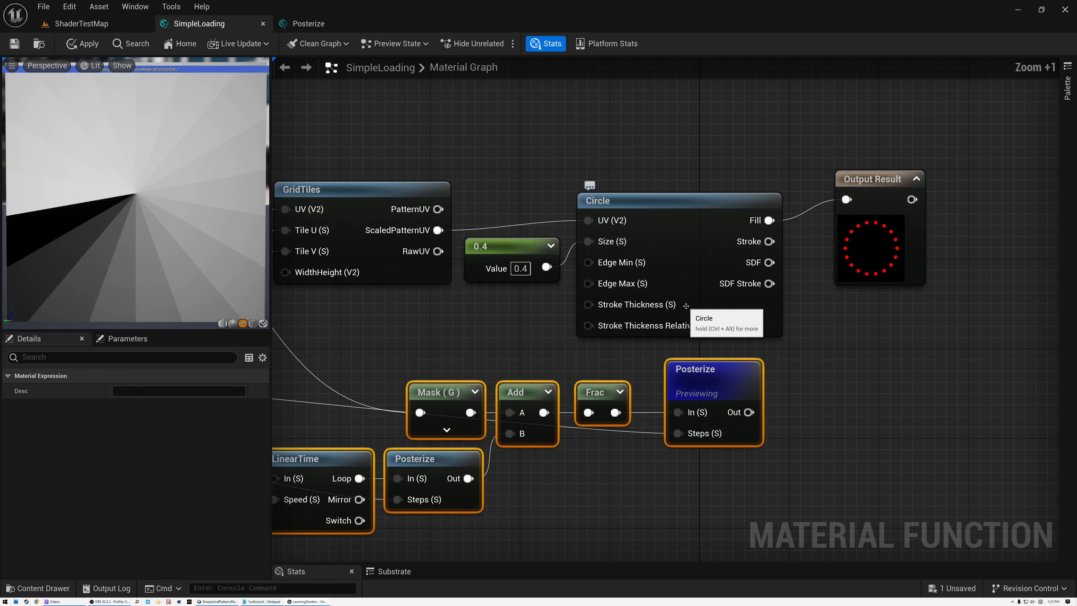
drag(857, 178, 1014, 201)
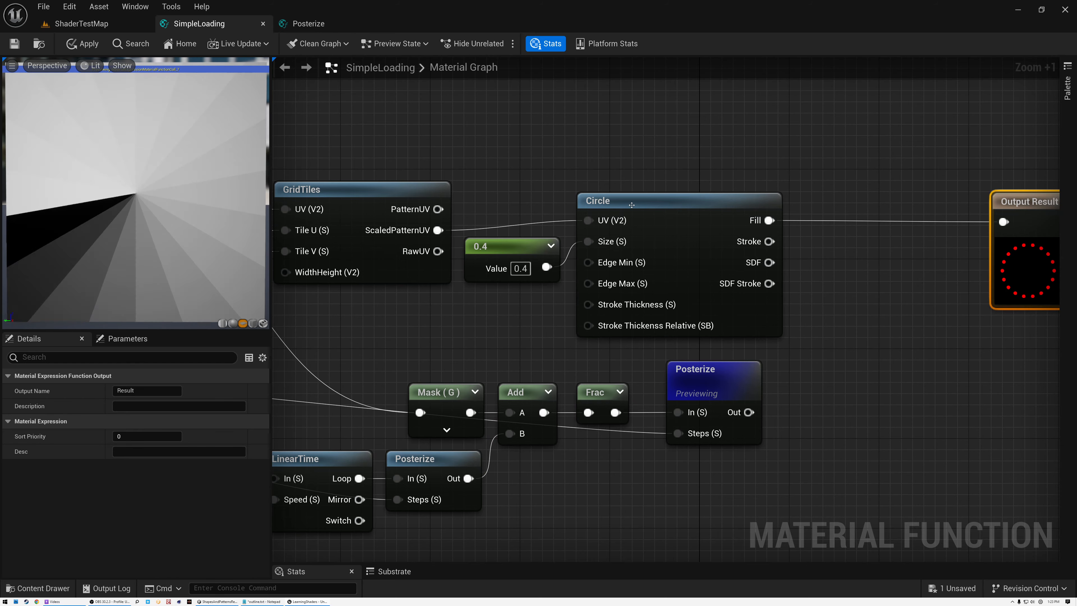
- Add an AntiAliasing node between Circle and Output Result, and connect Circle's SDF output to its Gradient input
click(614, 201)
scroll(638, 204, down, 3)
right_drag(747, 254, 608, 286)
scroll(603, 266, up, 2)
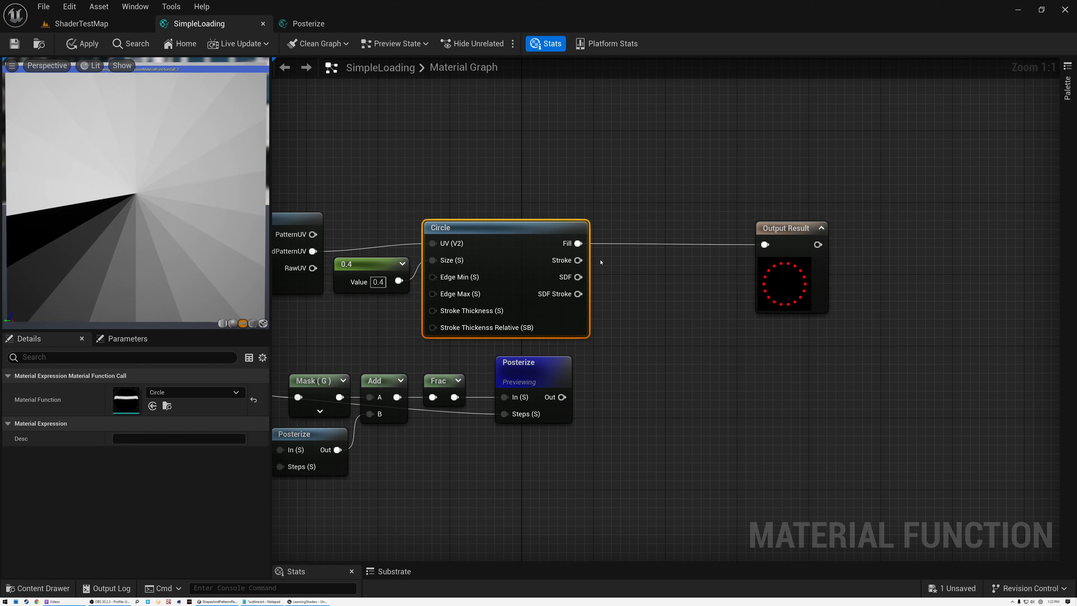
right_click(641, 293)
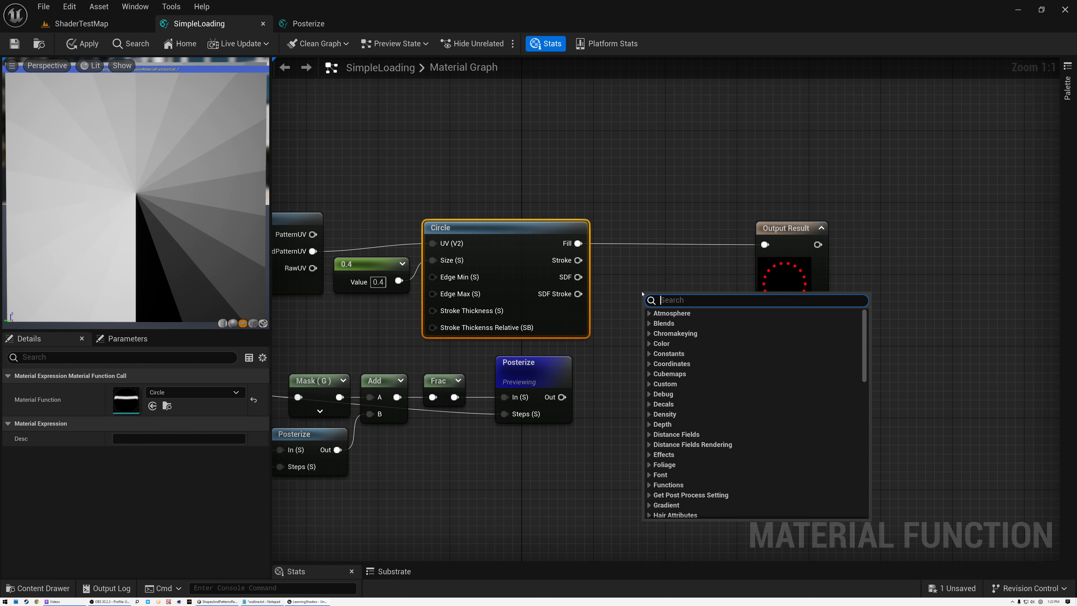
text(anti)
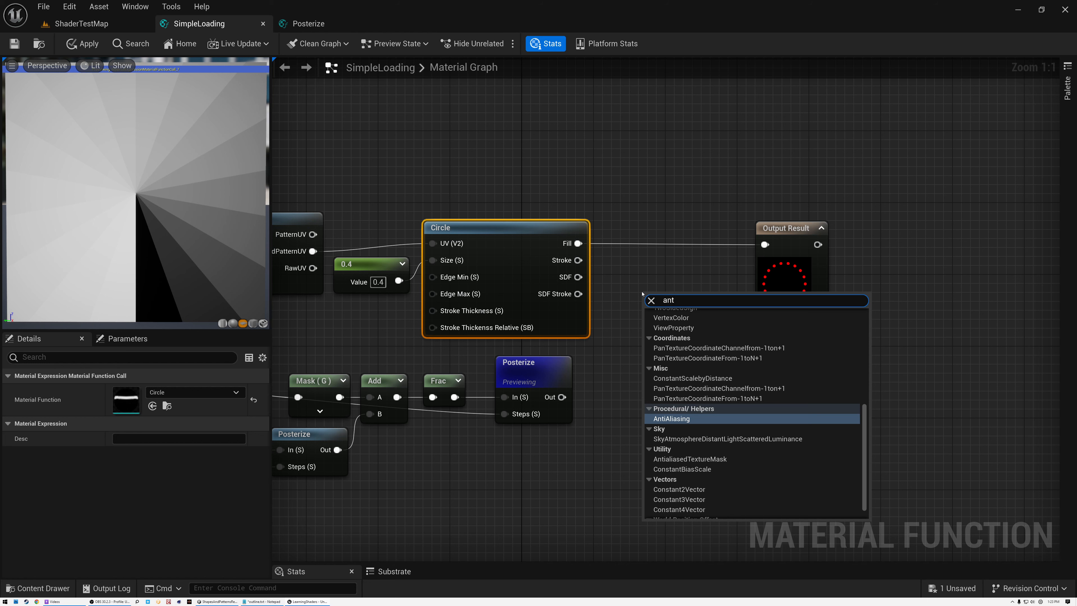
click(671, 324)
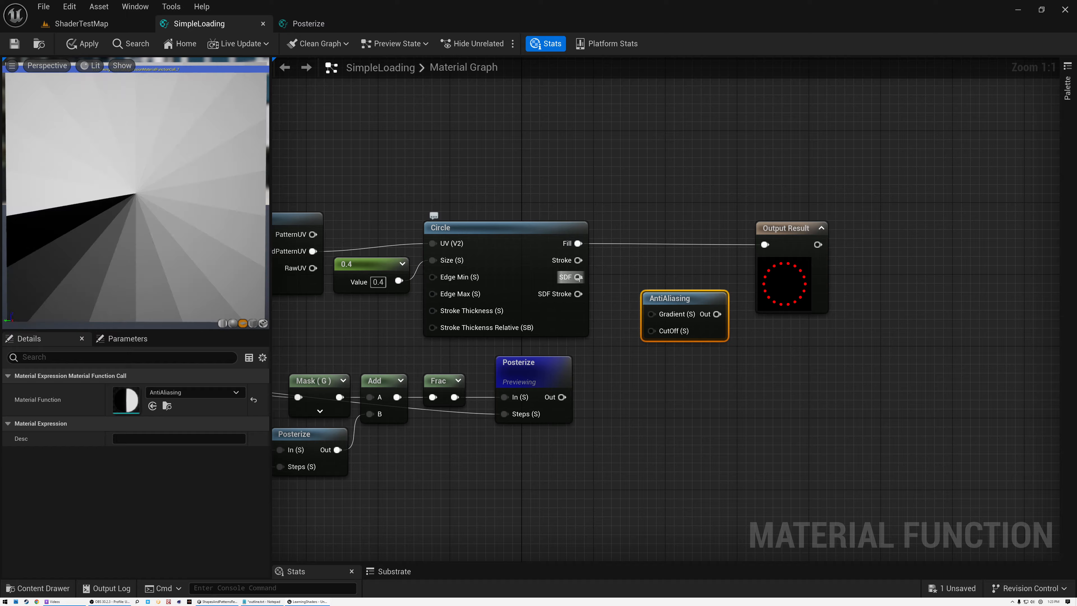
scroll(577, 277, up, 5)
drag(576, 276, 698, 342)
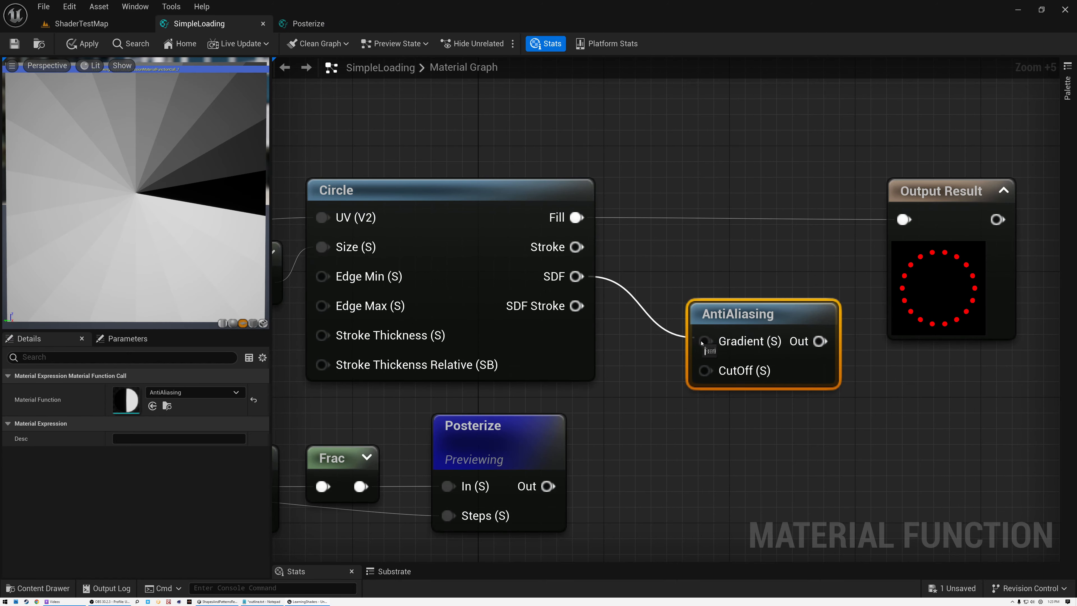
drag(745, 313, 754, 284)
- Add a constant of 0 below the AntiAliasing node and connect it to CutOff
click(646, 356)
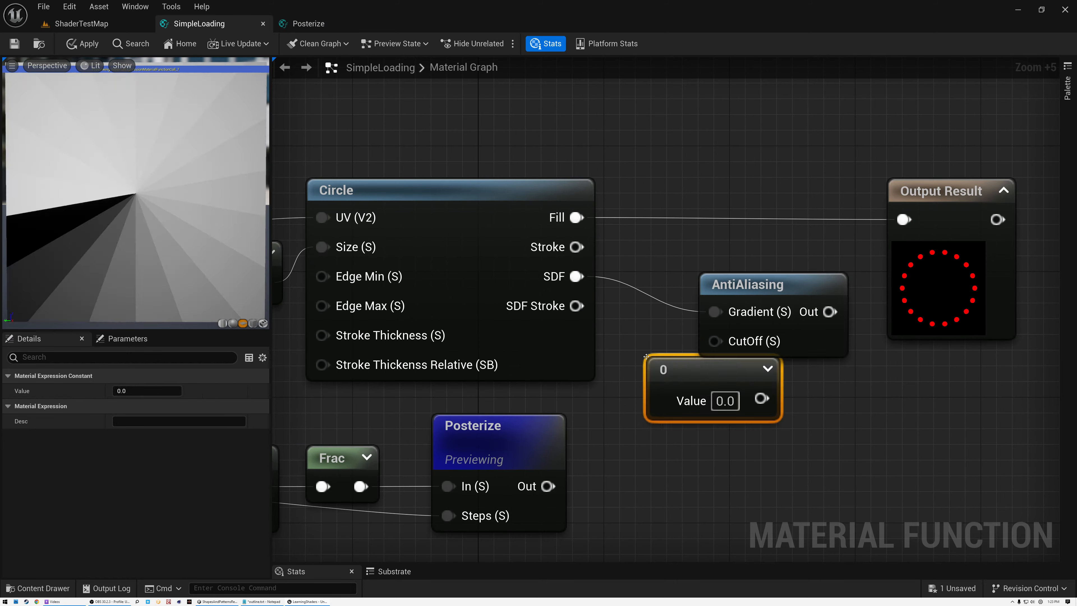
drag(689, 384, 632, 378)
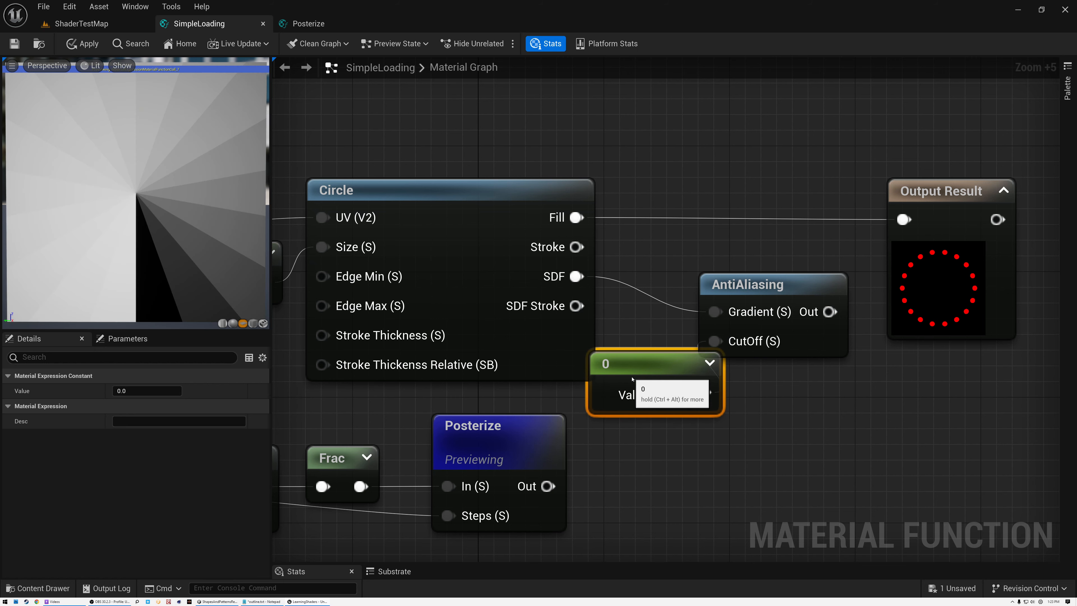
drag(746, 283, 762, 252)
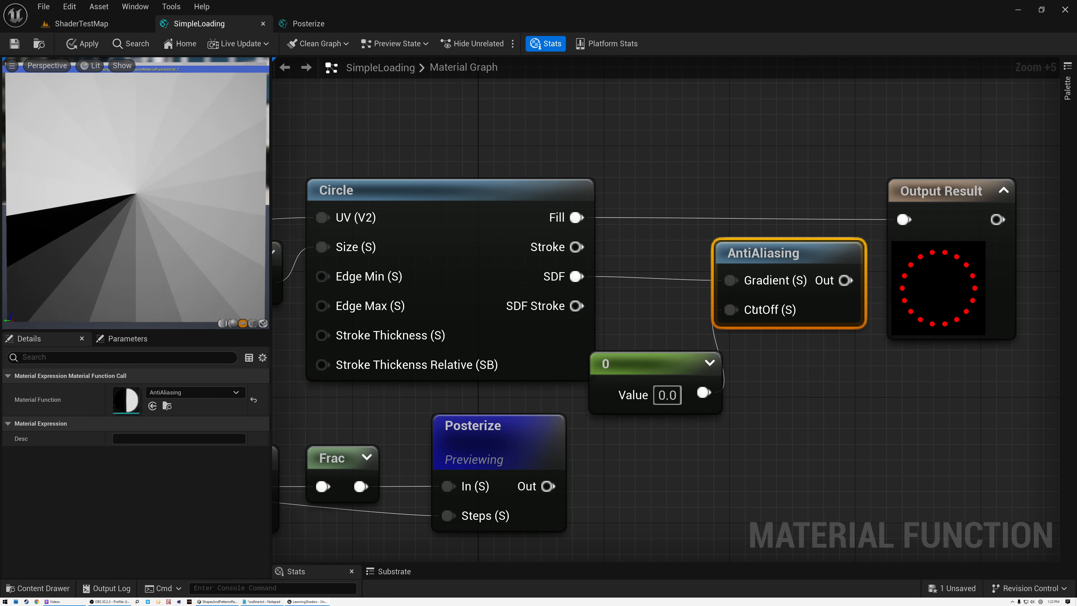
- Start previewing Output Result, frame the whole ring of circles in the viewport, and leave more room beside AntiAliasing for further nodes
scroll(902, 287, up, 2)
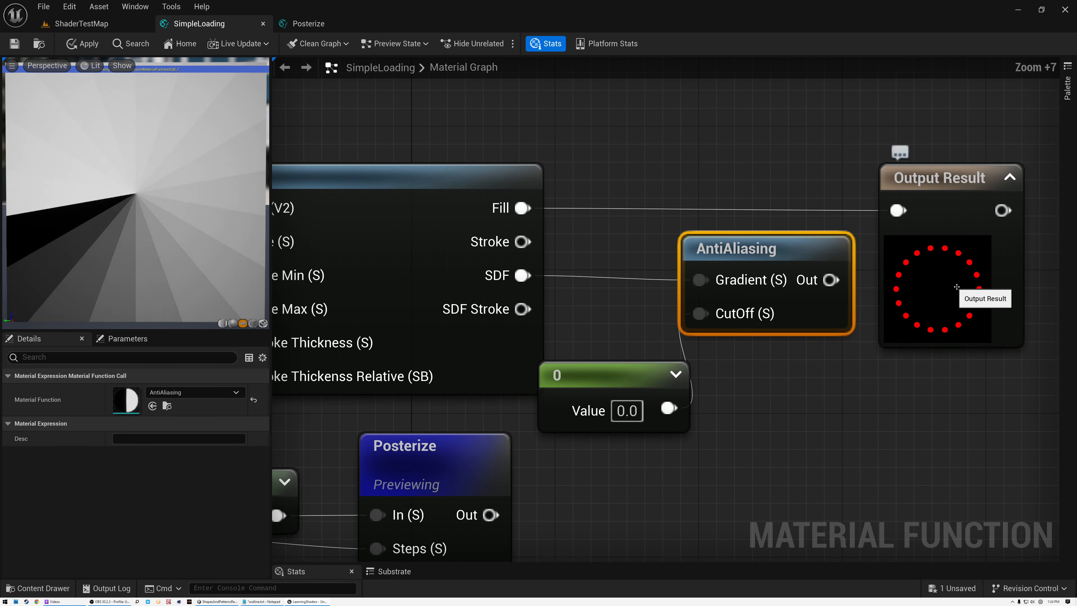
drag(729, 221, 815, 206)
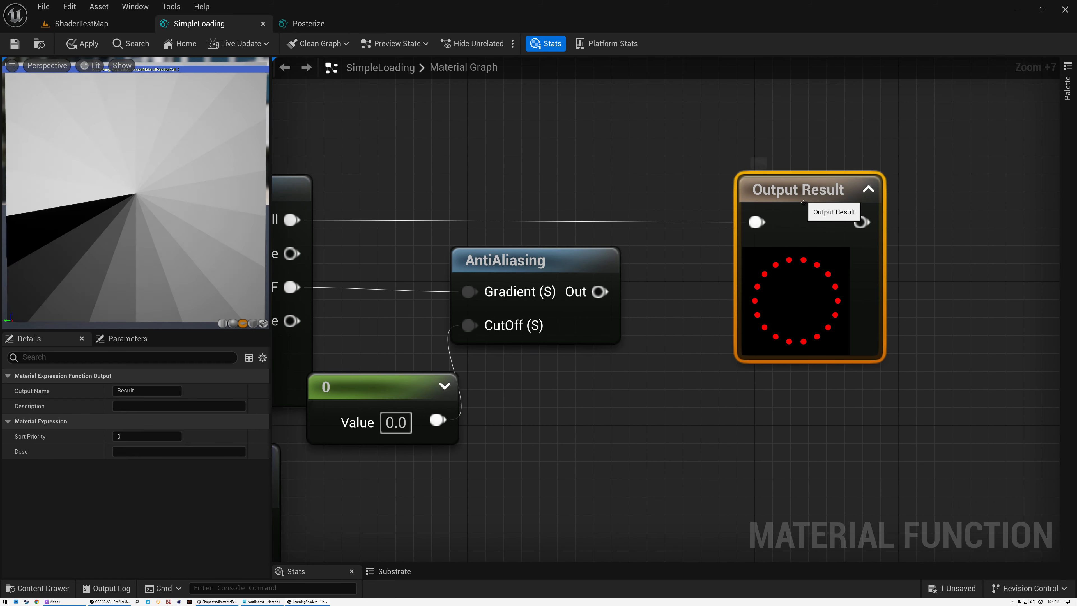
right_click(800, 193)
click(851, 215)
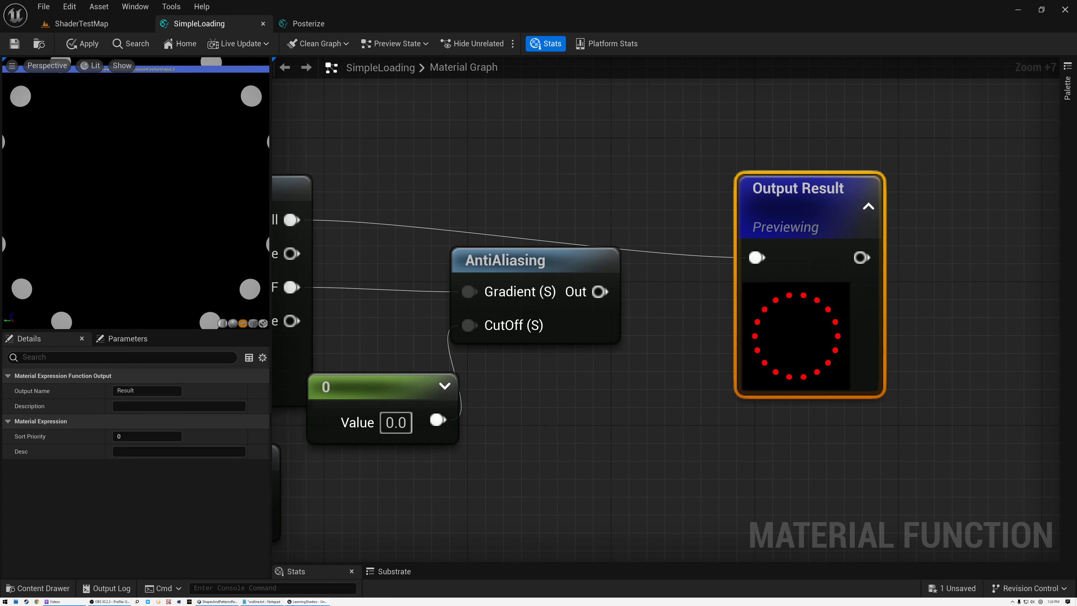
right_drag(237, 166, 237, 187)
drag(237, 162, 156, 173)
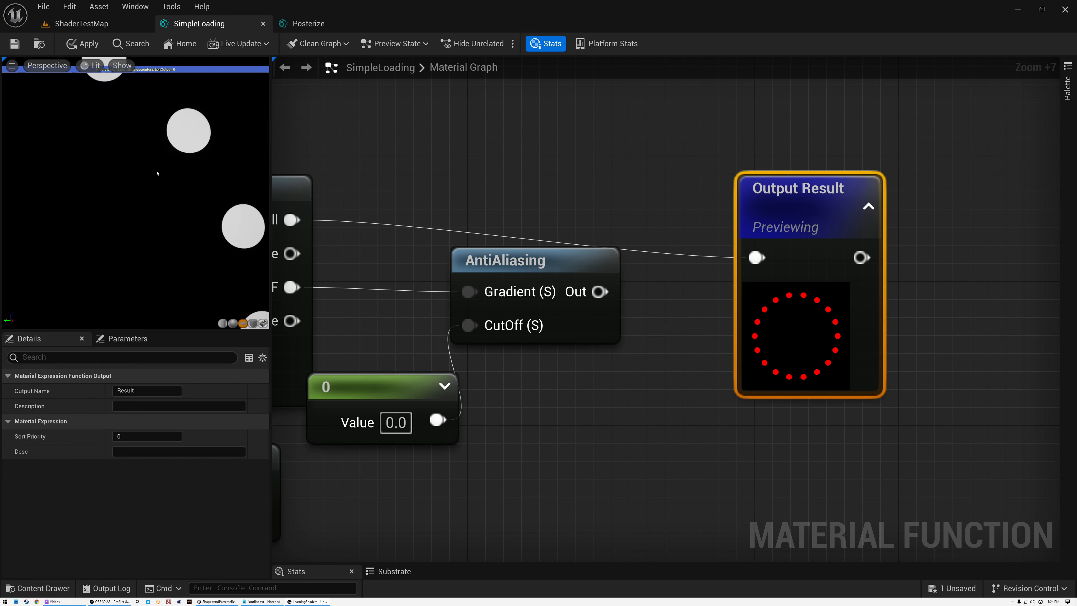
drag(766, 221, 856, 185)
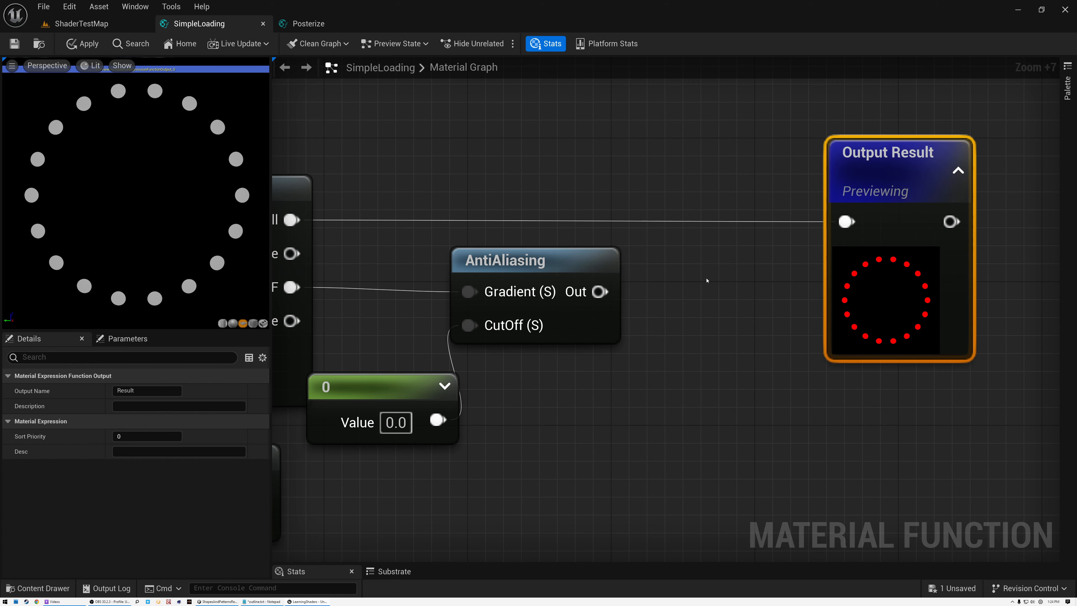
- Add a OneMinus node after AntiAliasing and feed its output into Output Result in place of Circle's Fill
drag(599, 292, 698, 294)
text(one)
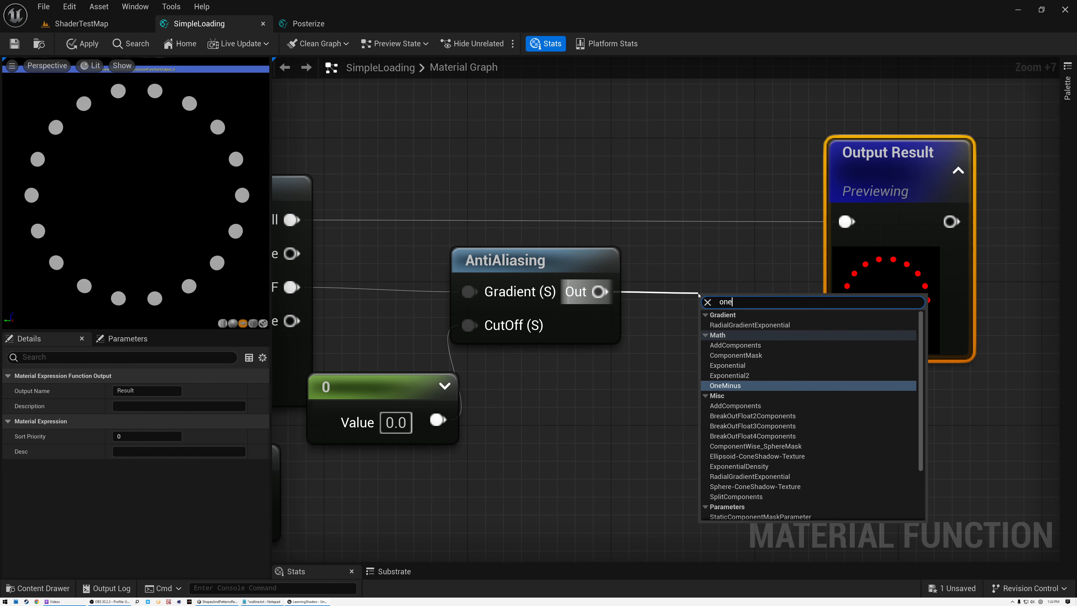
click(725, 385)
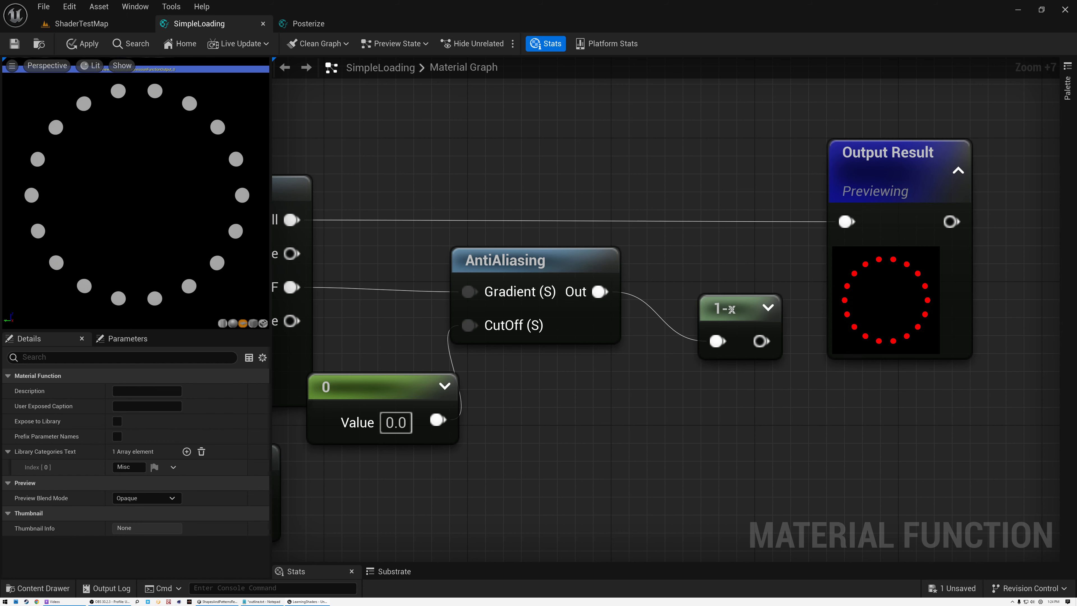
drag(729, 312, 675, 265)
drag(822, 232, 846, 221)
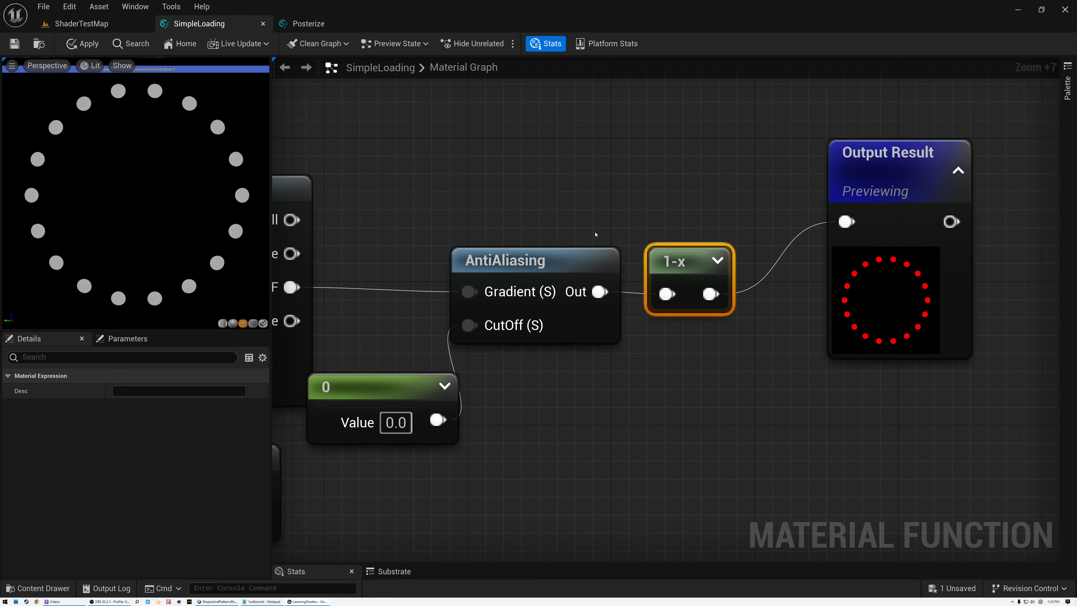
- Multiply the 1-x output by the output of the Posterize after Frac, and feed the product into Output Result
scroll(595, 234, down, 6)
right_drag(568, 213, 639, 240)
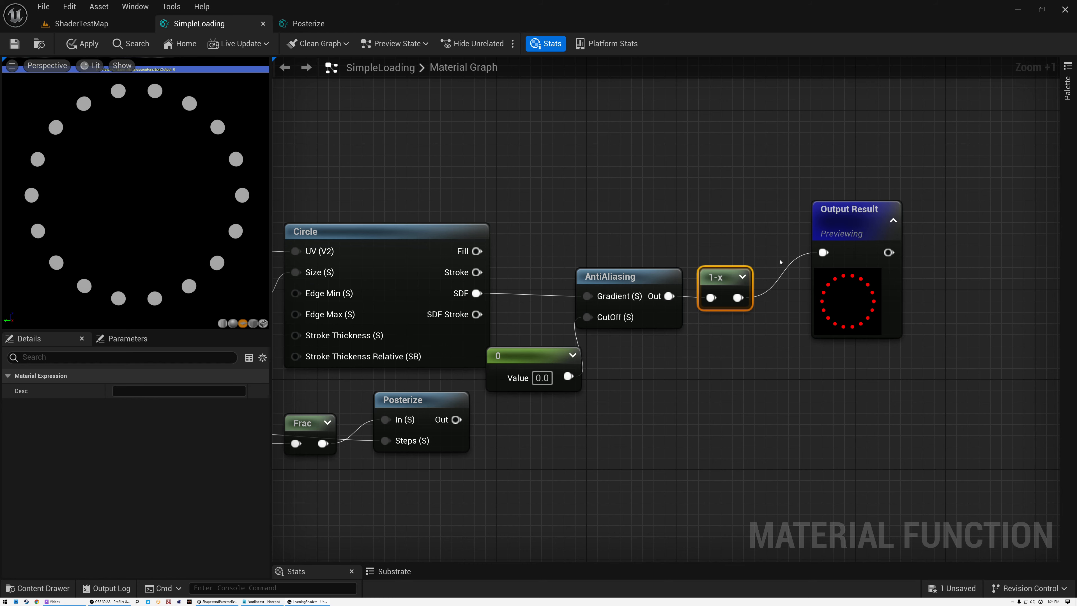
drag(834, 221, 902, 255)
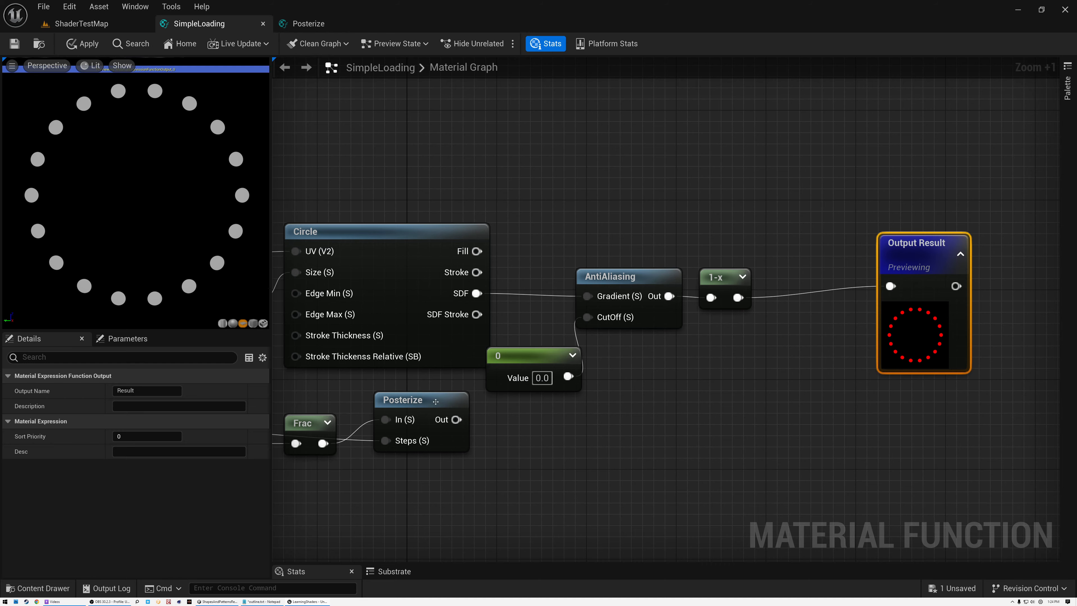
right_drag(485, 416, 473, 359)
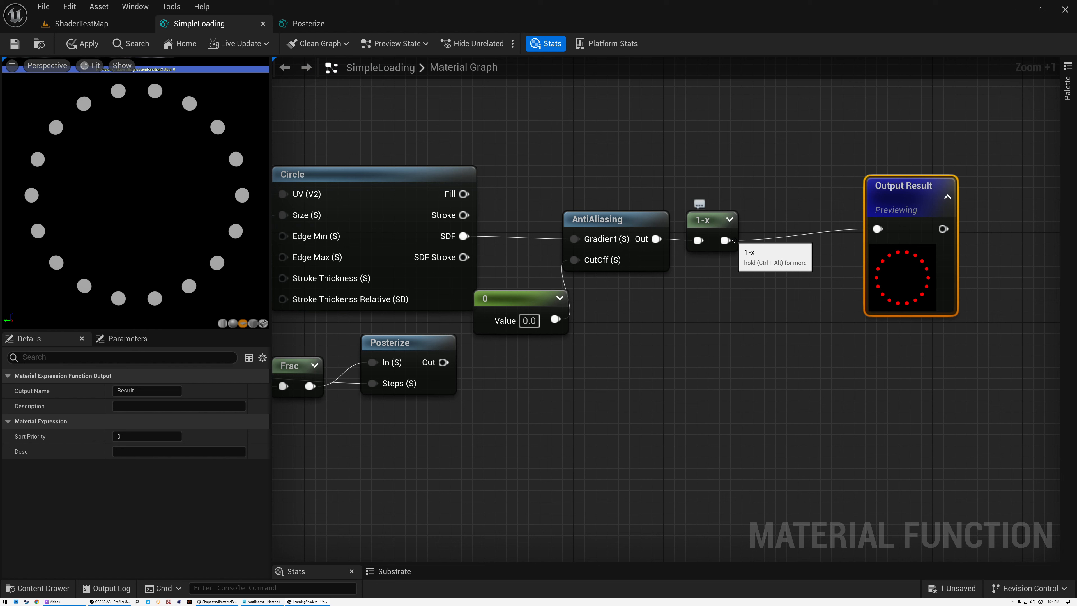
drag(890, 258, 946, 280)
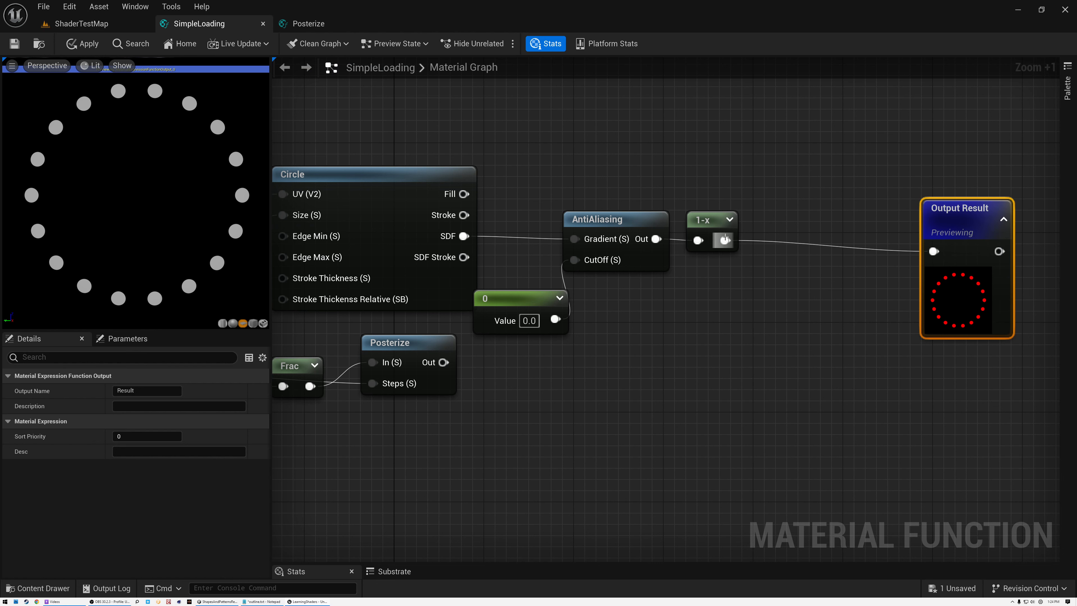
drag(725, 241, 785, 302)
text(mul)
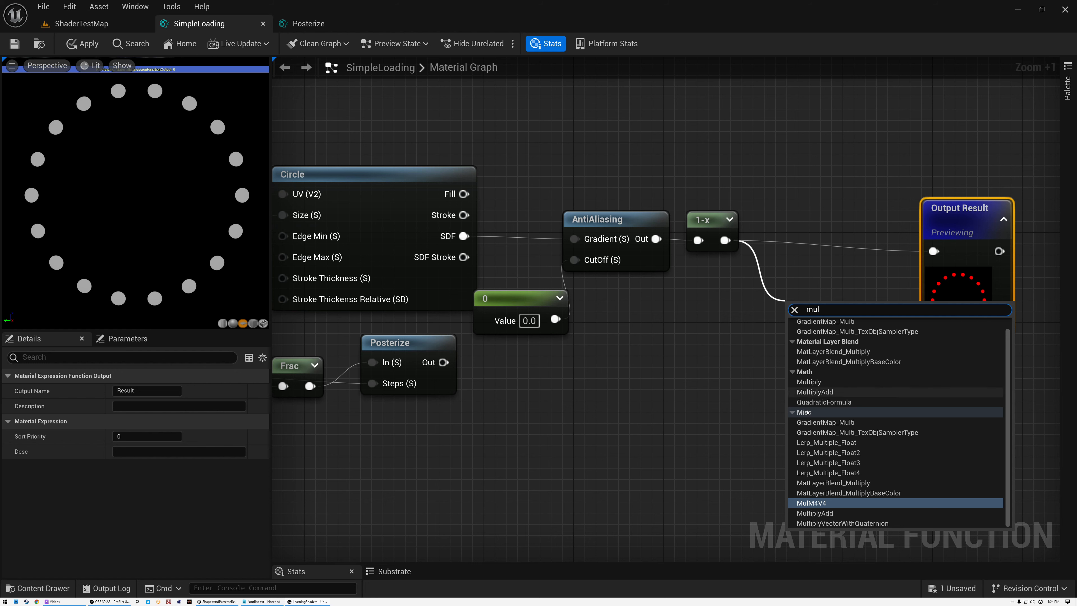
click(817, 384)
drag(443, 362, 962, 199)
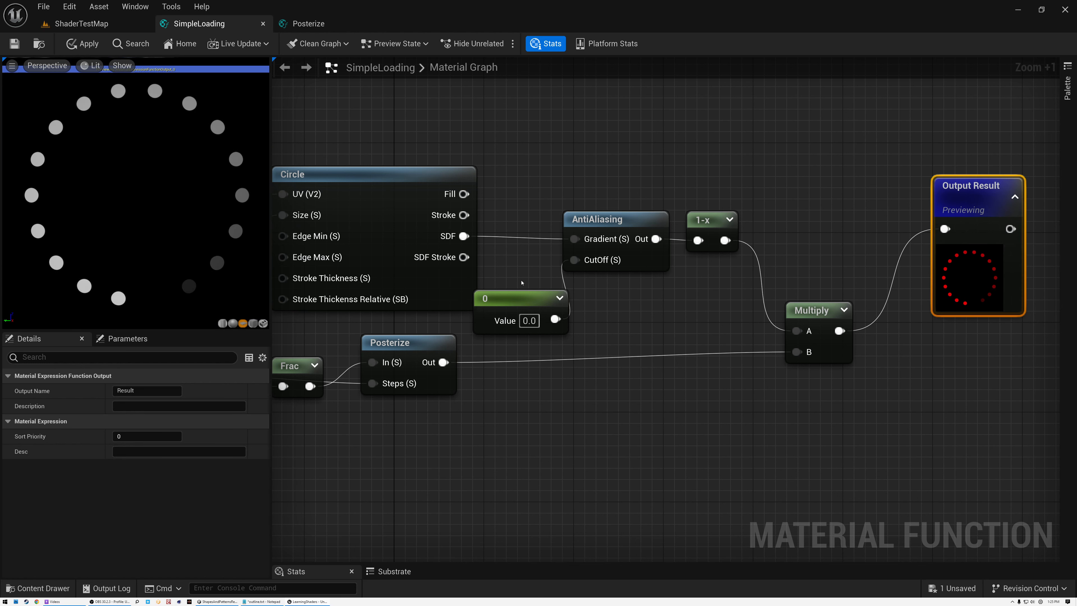
- Inspect the animated ring in the viewport and move Output Result farther out, level with the Multiply node's output
right_drag(135, 195, 136, 208)
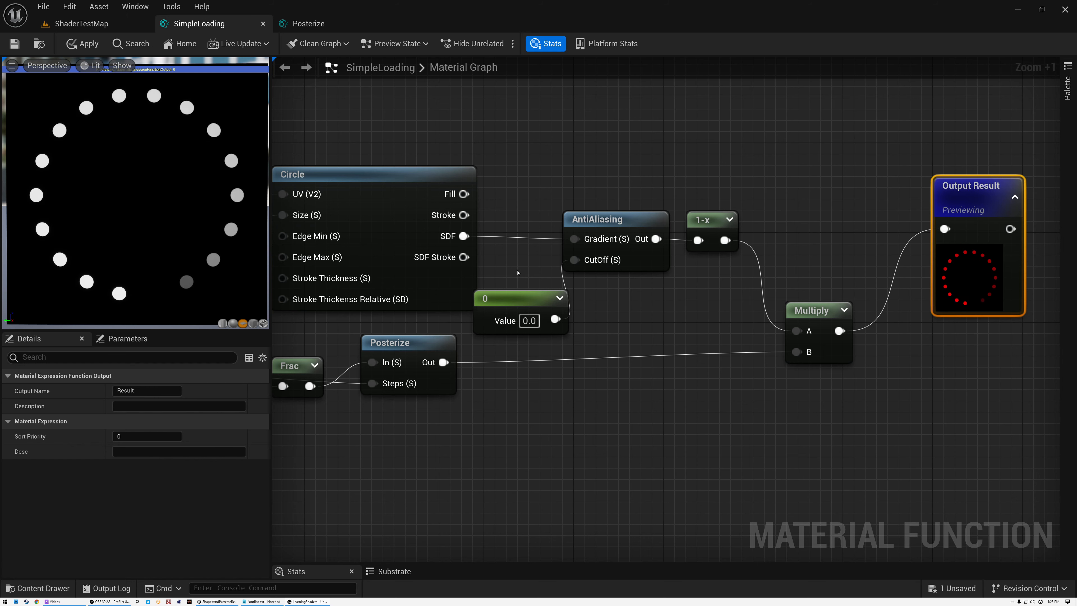
scroll(515, 274, down, 3)
right_drag(515, 274, 703, 269)
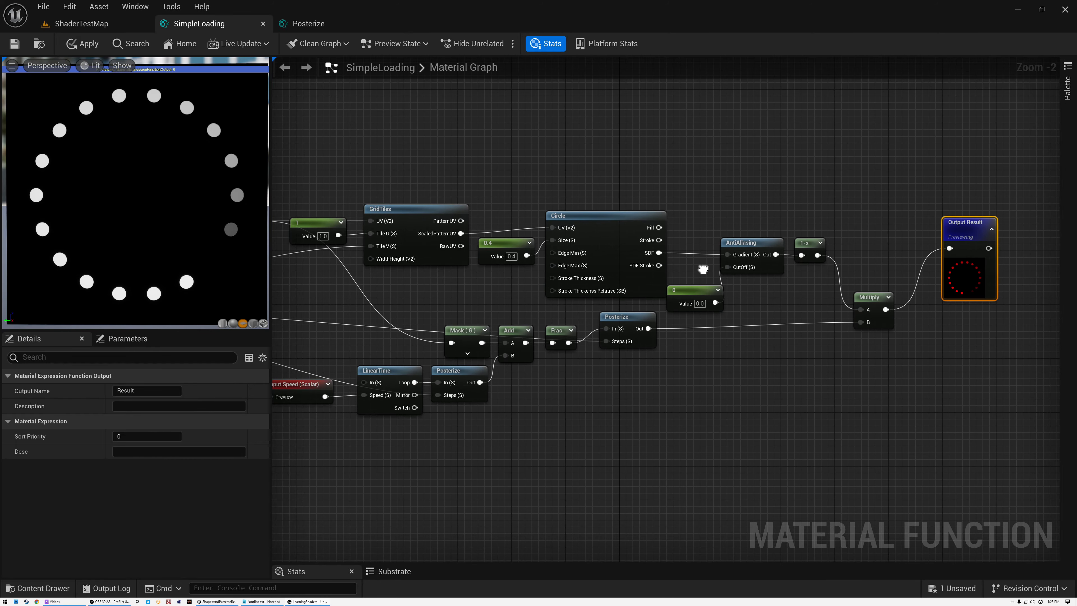
right_drag(683, 312, 511, 314)
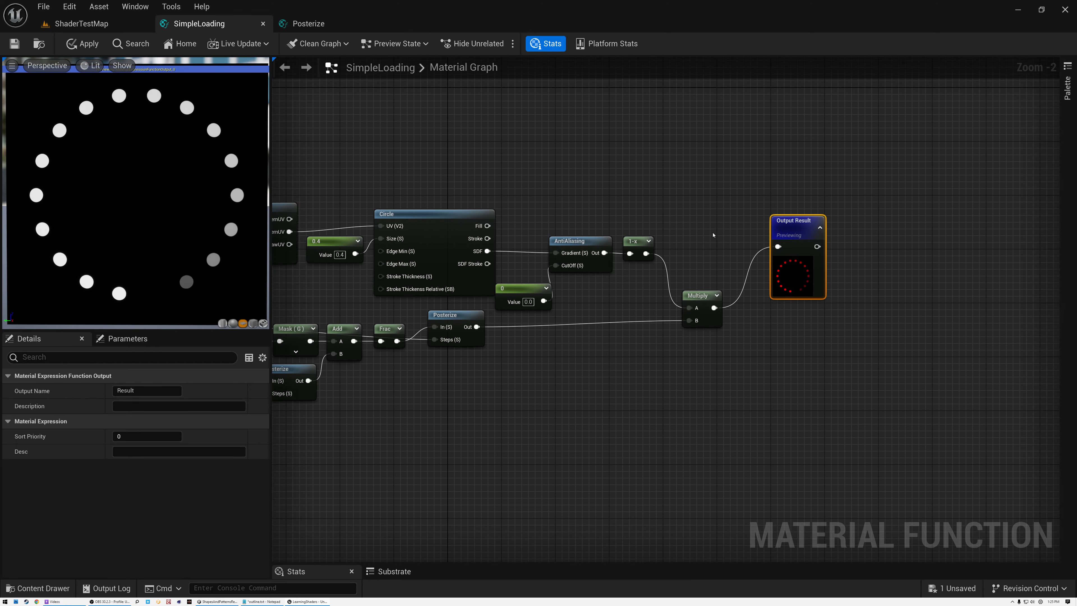
drag(786, 222, 868, 283)
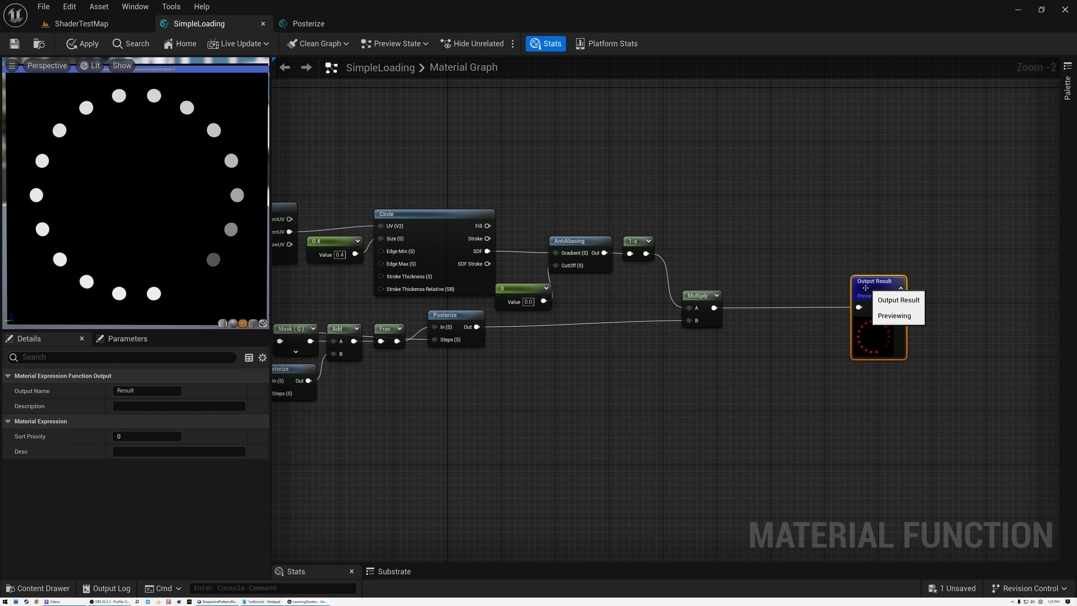
- Add a LinearInterpolate node between Multiply and Output Result, feed Multiply's output into its Alpha, and move it above the Multiply wire
right_drag(741, 268, 664, 266)
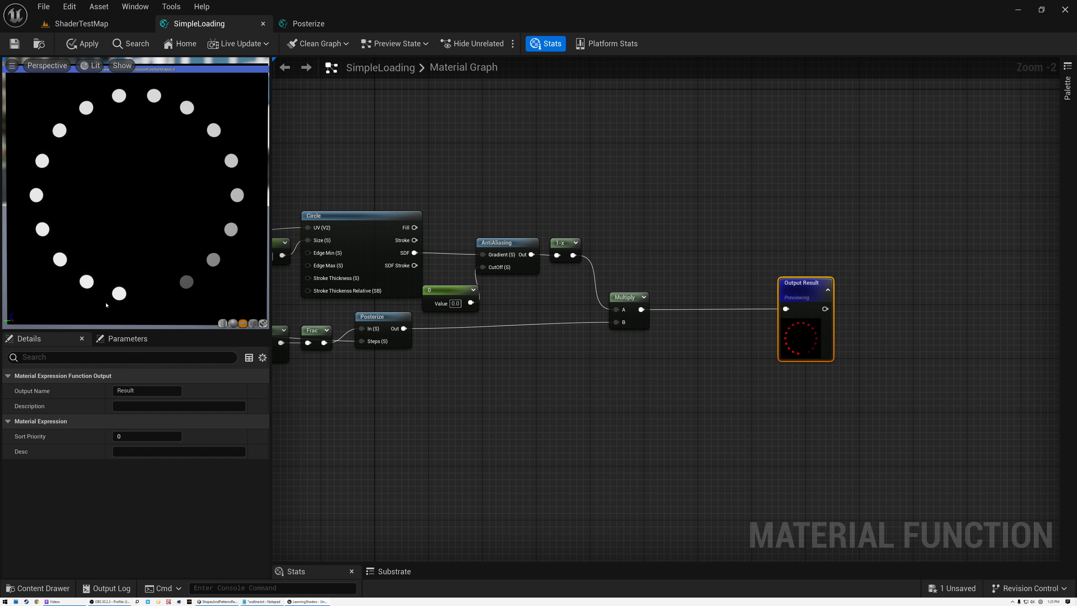
right_click(684, 351)
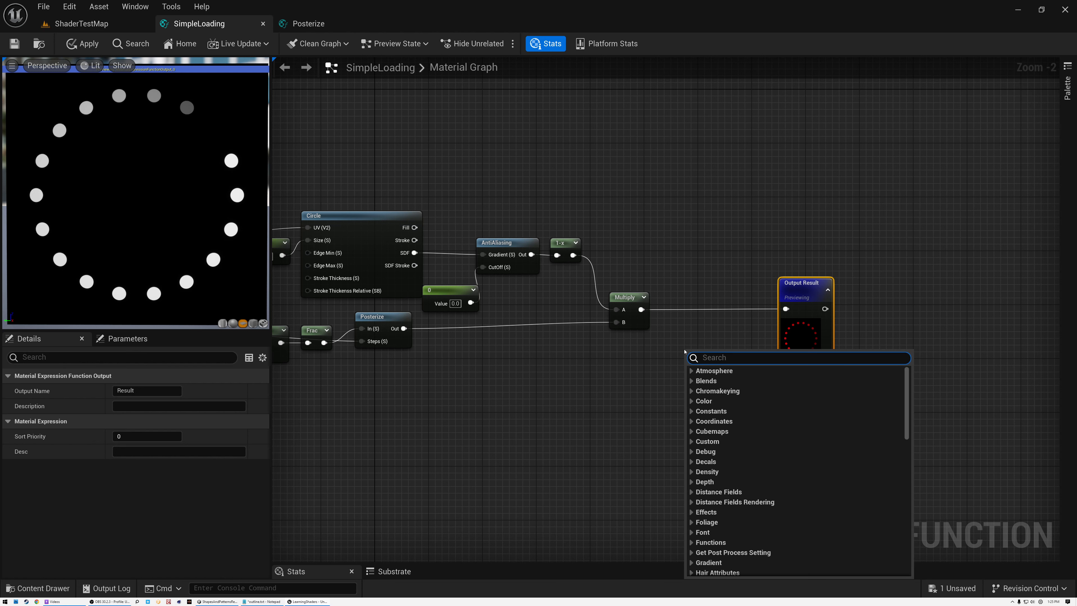
text(lerp)
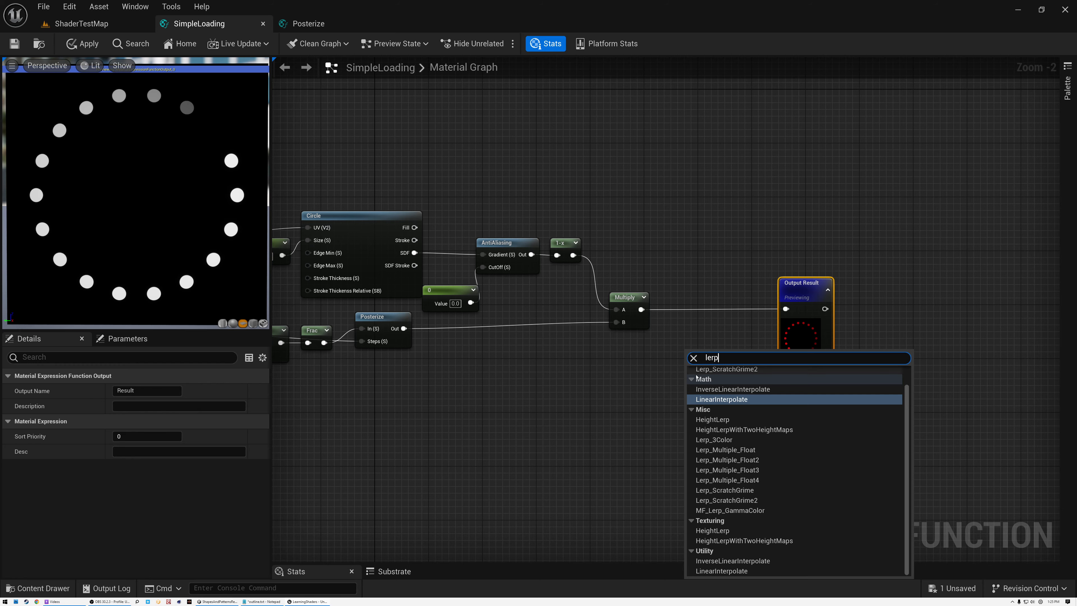
click(723, 399)
scroll(704, 349, up, 5)
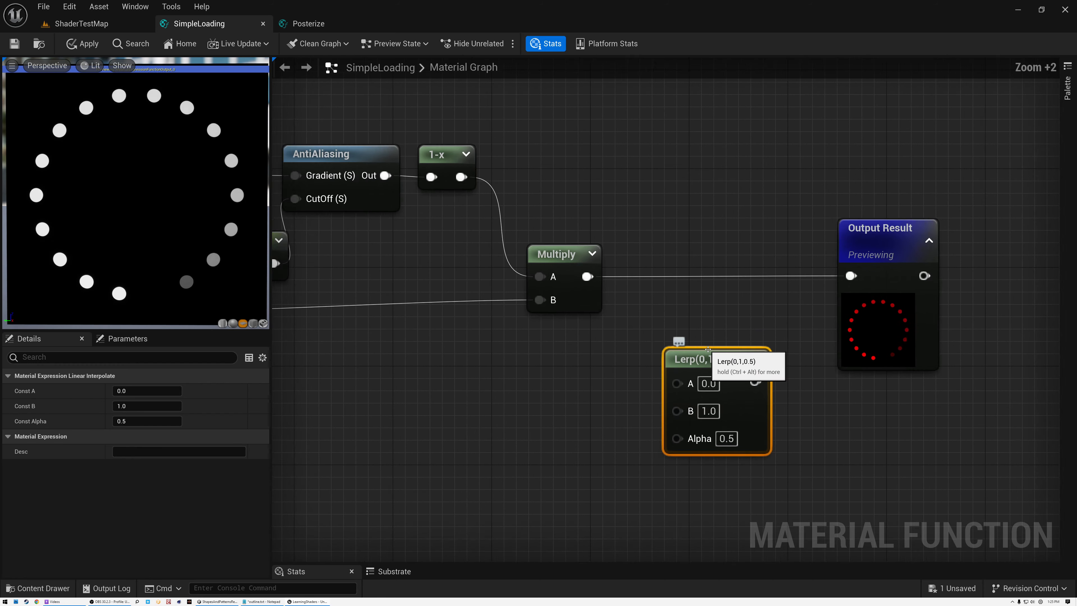
drag(576, 269, 674, 445)
drag(698, 363, 699, 154)
- Add a Vector3 FunctionInput above the Multiply node and name it Color
right_drag(604, 173, 596, 345)
right_click(523, 221)
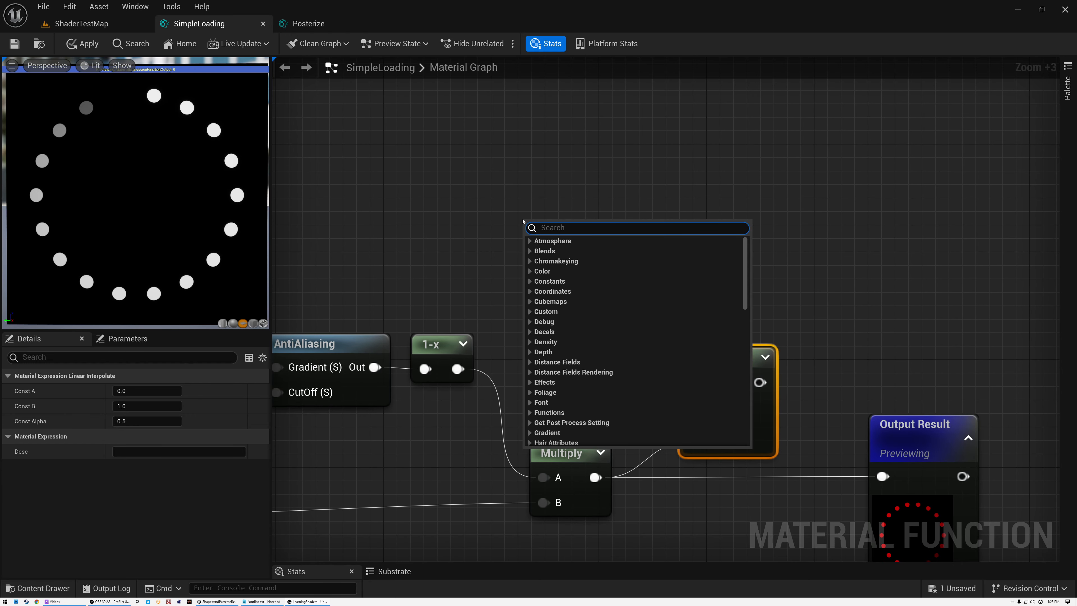
text(inp)
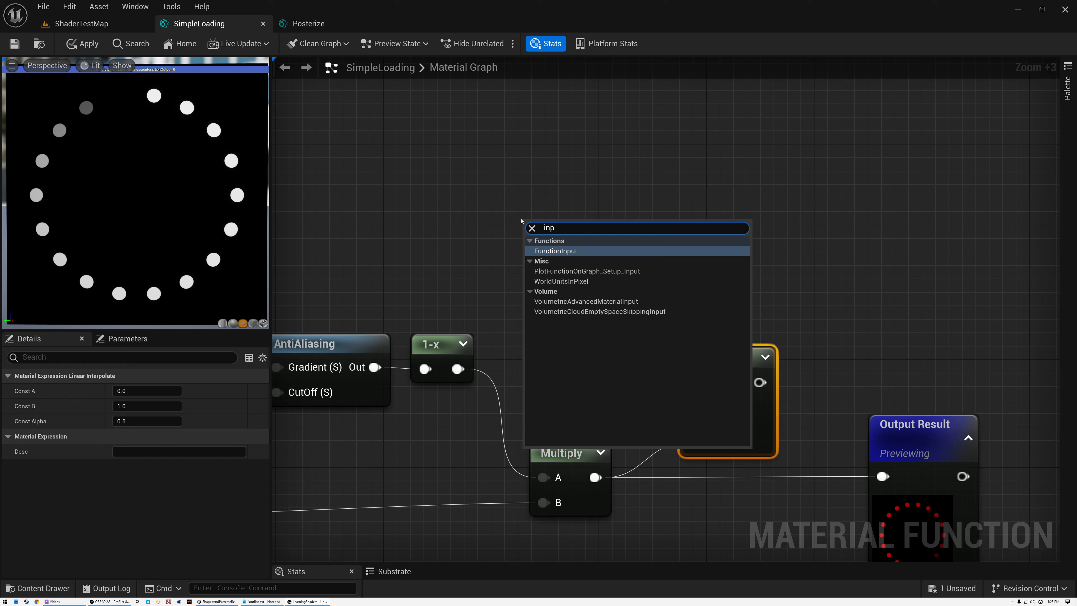
click(551, 251)
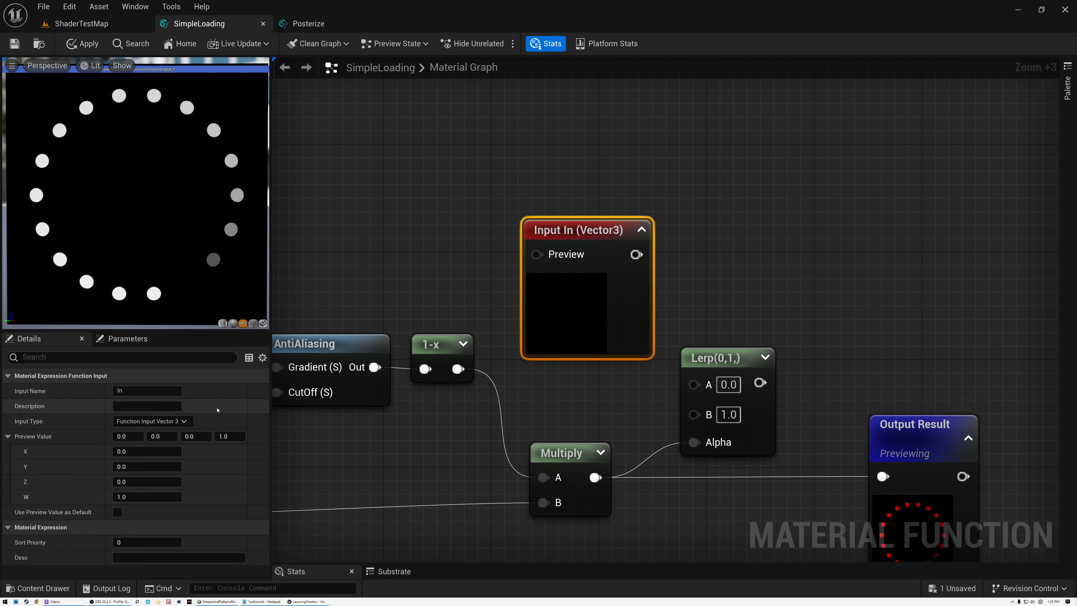
click(135, 390)
text(Col;o)
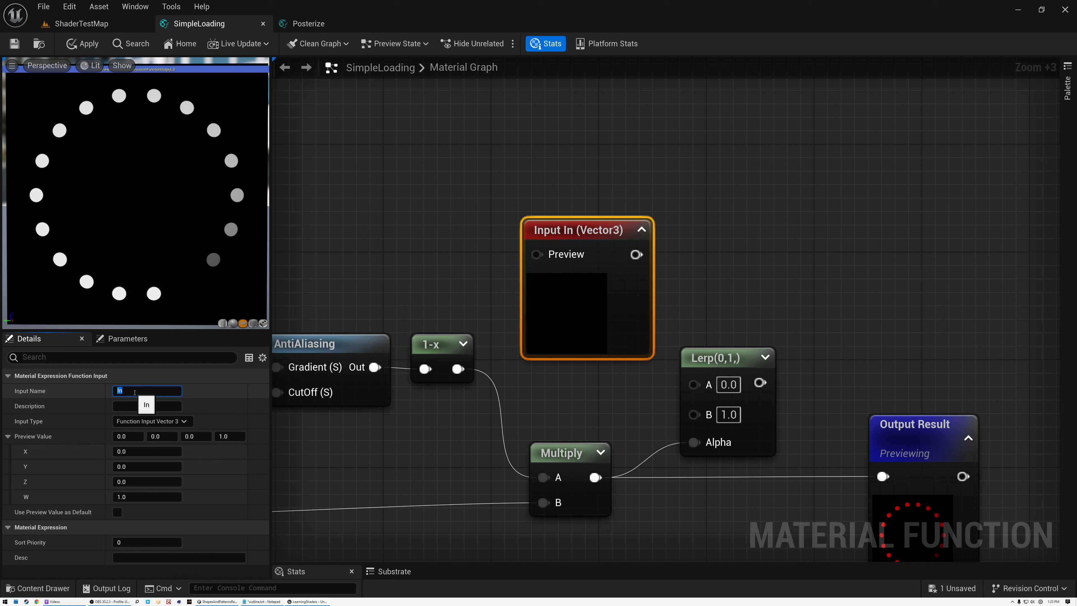
key(BackSpace)
key(BackSpace)
text(or)
key(Return)
- Connect the Color input to the Lerp's B and the Lerp's output to Output Result, aligning the output node with the Lerp
drag(652, 255, 689, 414)
drag(616, 244, 599, 200)
drag(759, 383, 882, 477)
drag(895, 435, 895, 341)
- Rename the function output from Result to Out
click(148, 391)
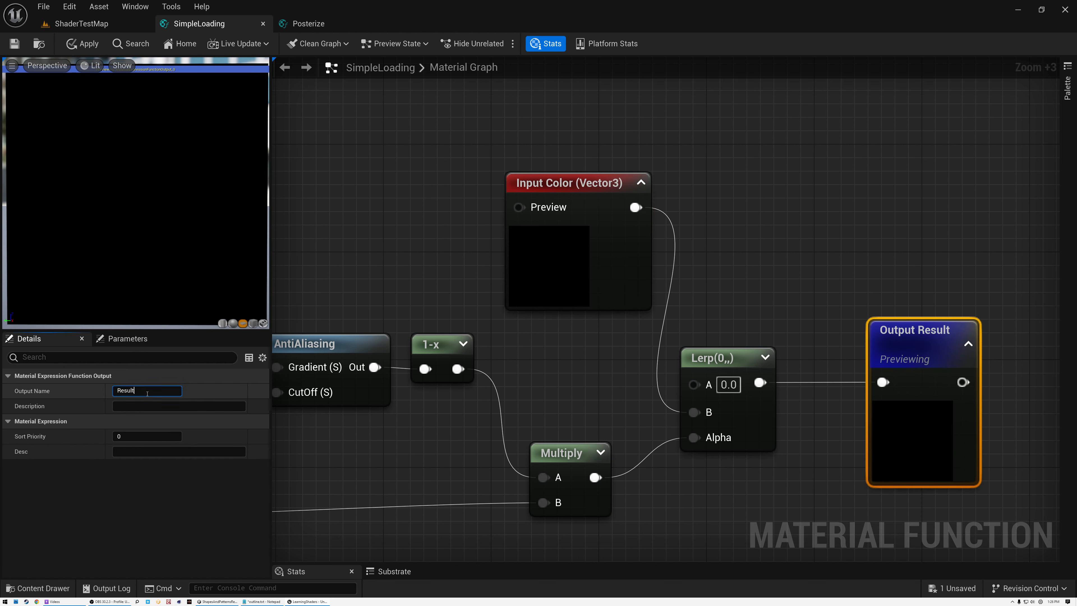
double_click(147, 394)
key(Return)
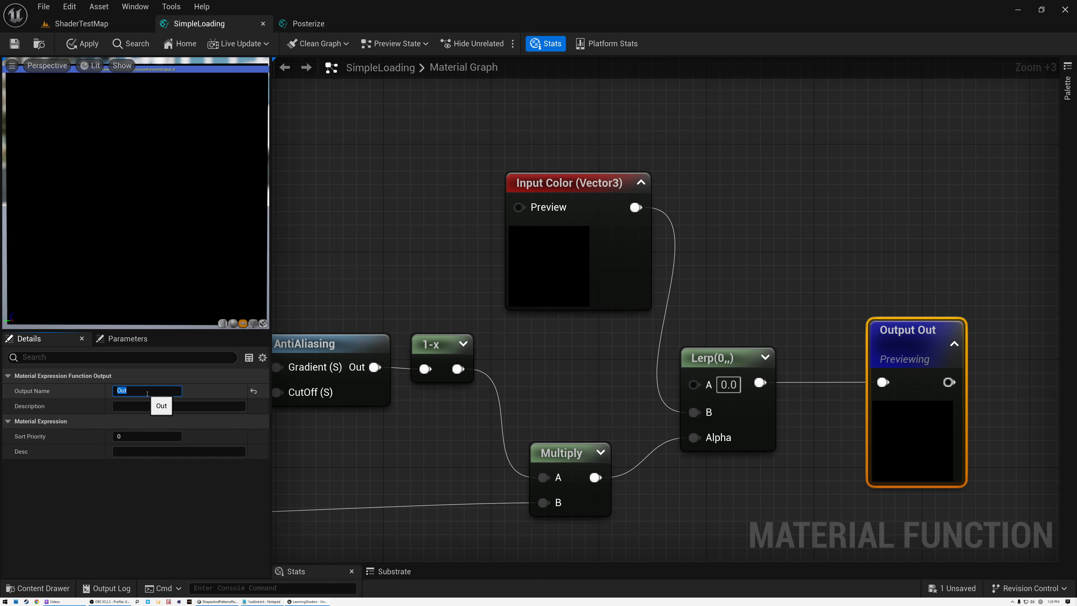
- Add a Constant3Vector node beside the Color input and set it to a blue of 0, 0.164002, 1
scroll(509, 297, down, 4)
right_drag(435, 293, 585, 281)
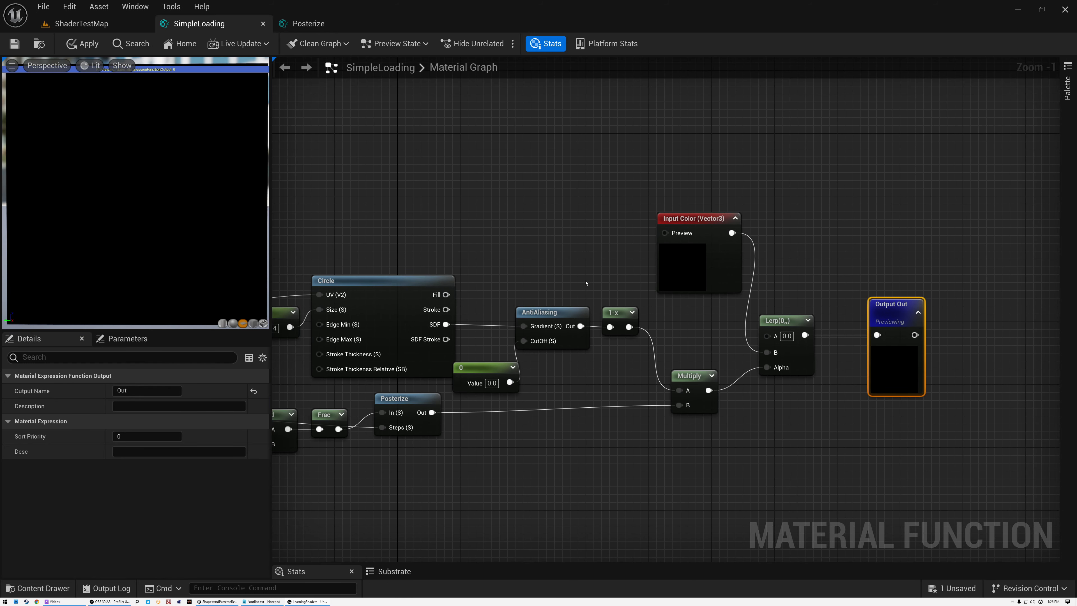
click(703, 219)
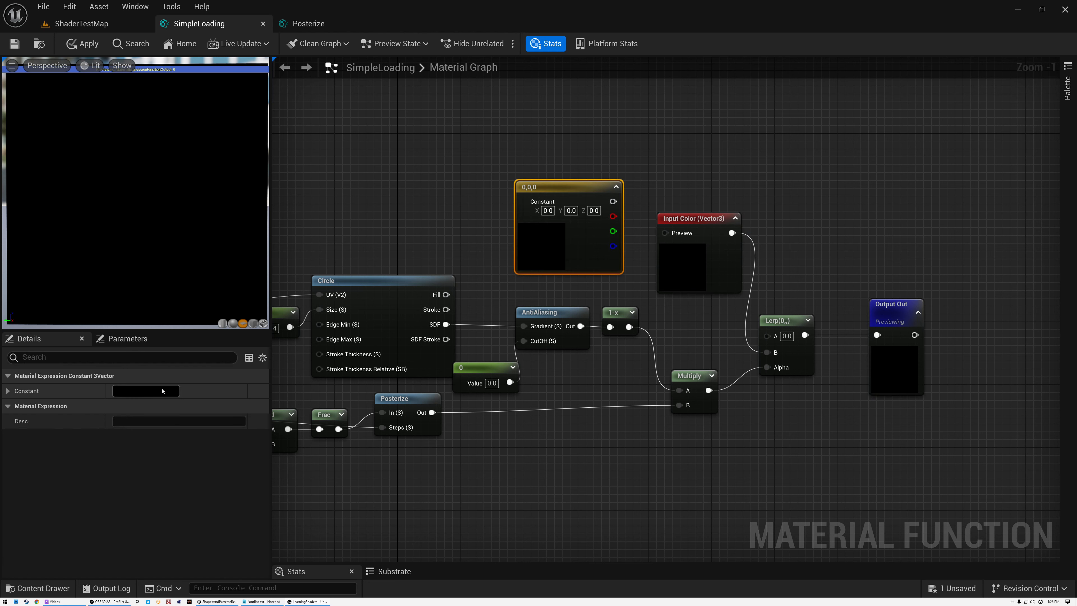
click(163, 391)
drag(221, 485, 186, 450)
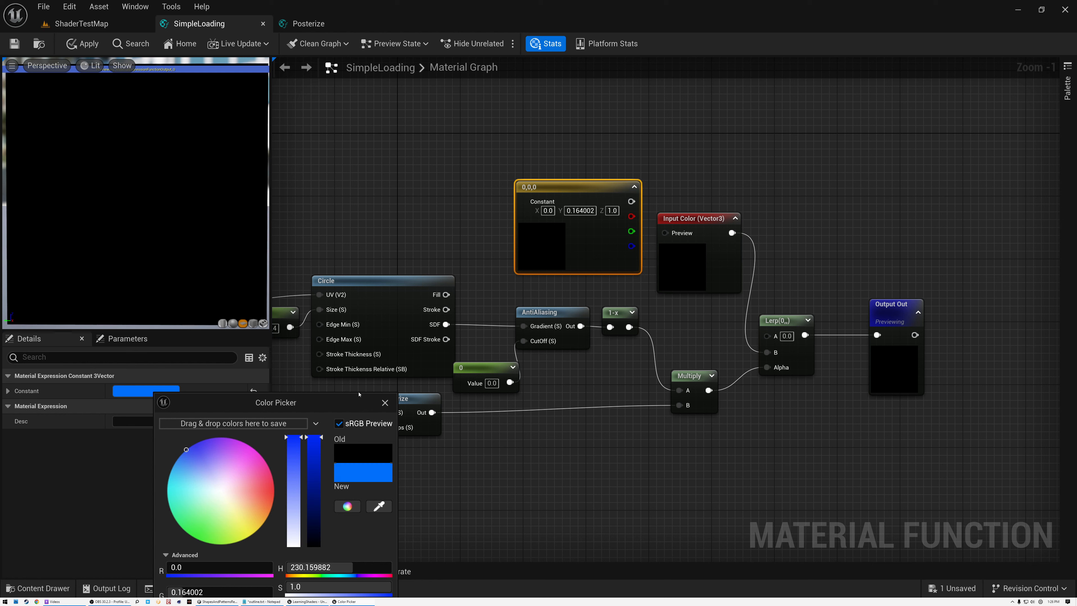
click(385, 402)
- Feed the blue constant into Color's Preview, place the collapsed constant beside it, and use the preview value as Color's default
drag(631, 201, 667, 234)
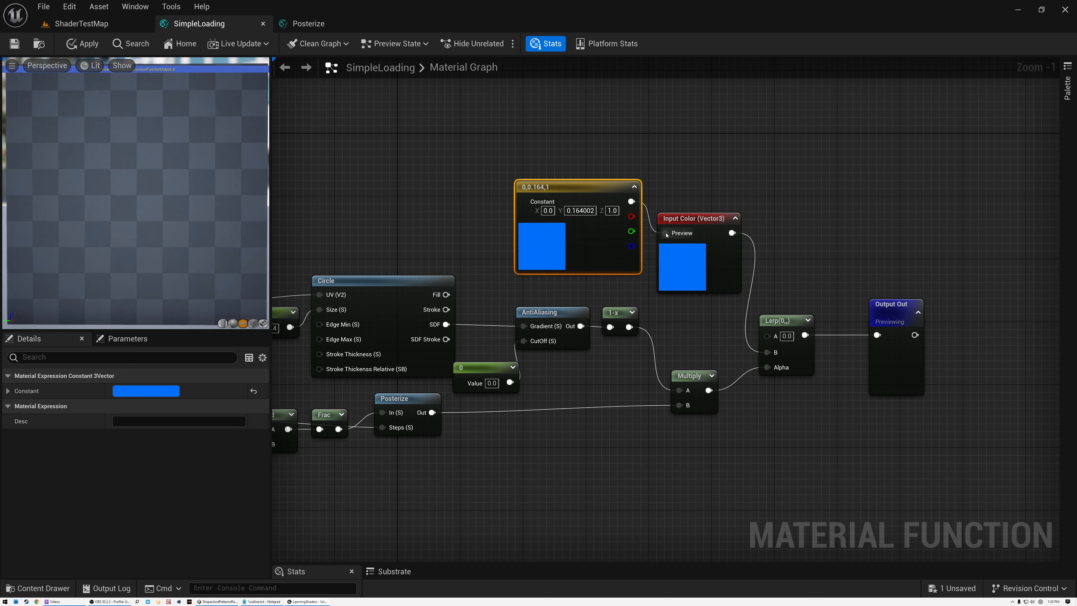
click(634, 187)
drag(587, 193, 596, 225)
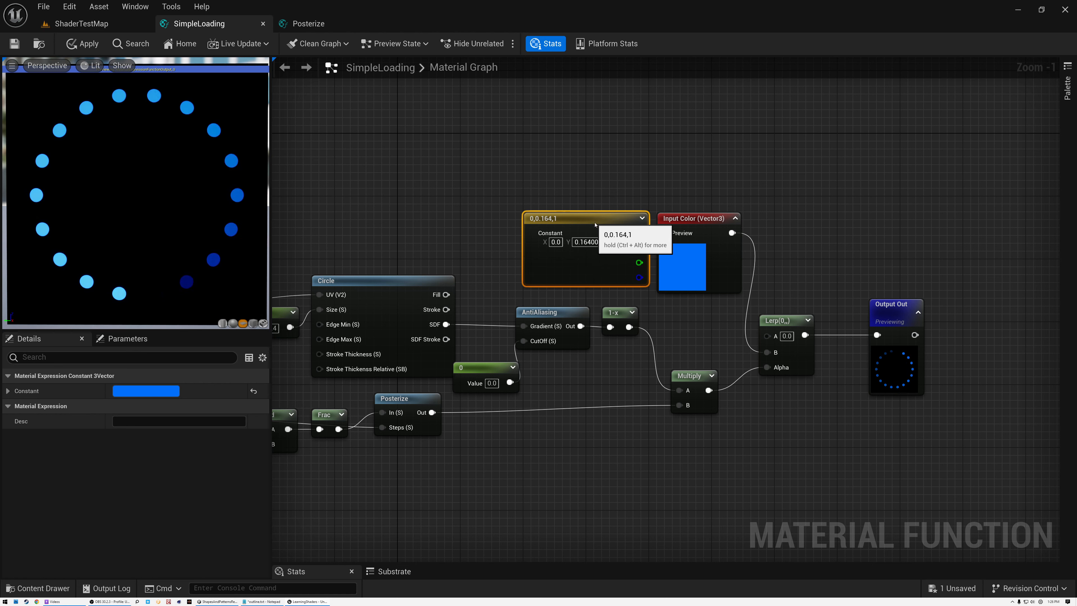
click(698, 219)
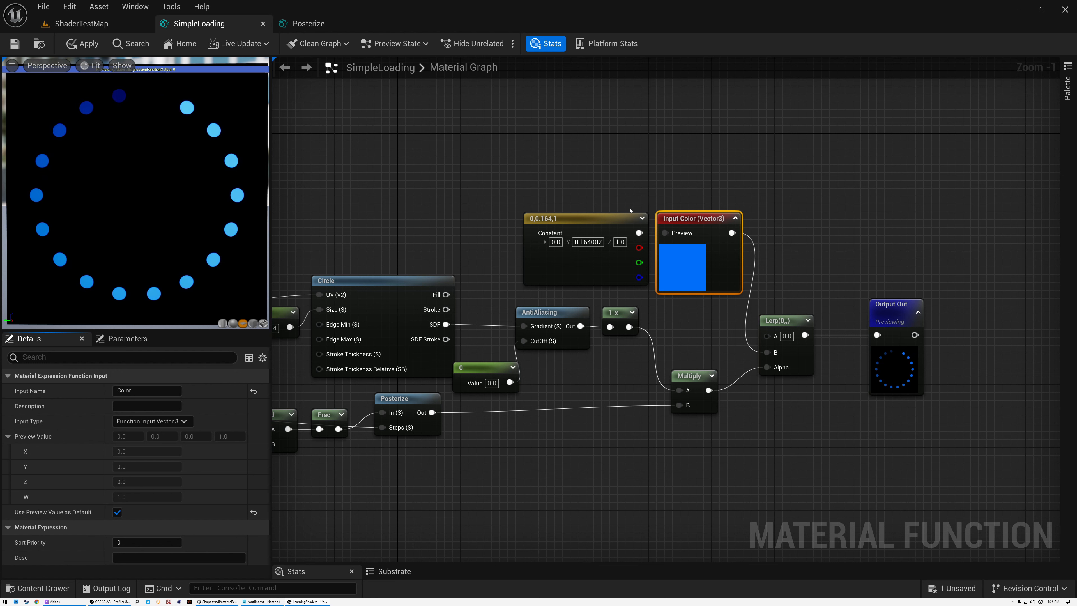
- Set the sort priority of the Segements input to 1 and of the Speed input to 2
right_click(426, 214)
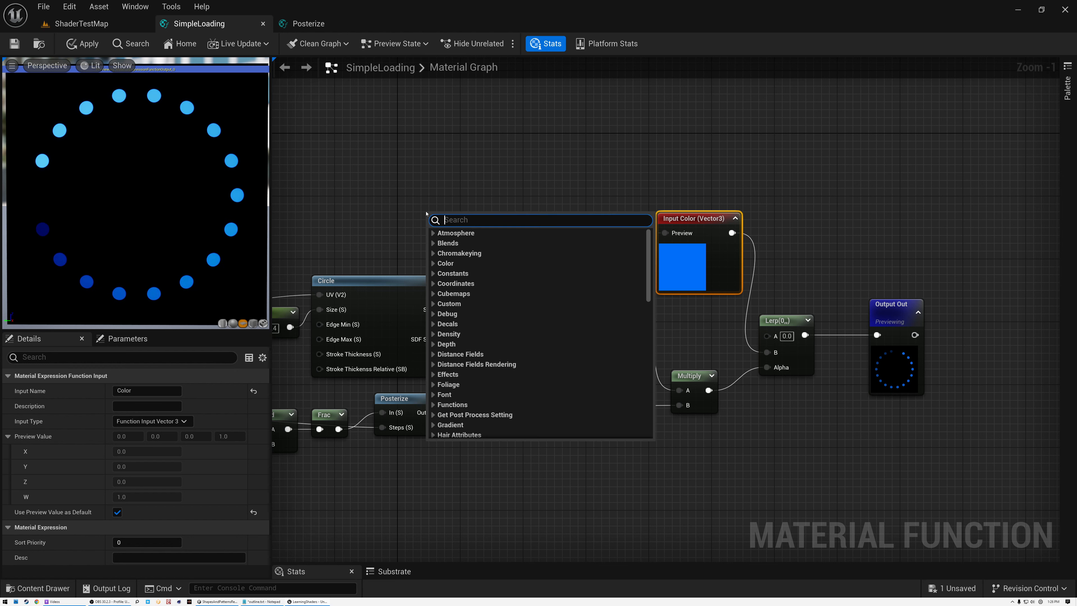
click(387, 183)
right_drag(405, 203, 543, 180)
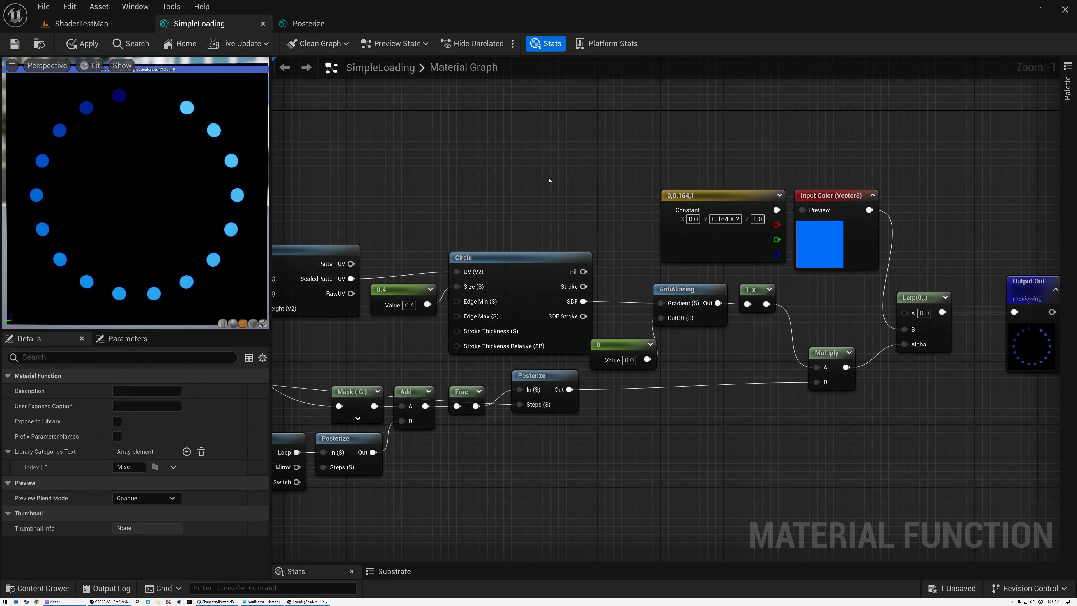
click(838, 196)
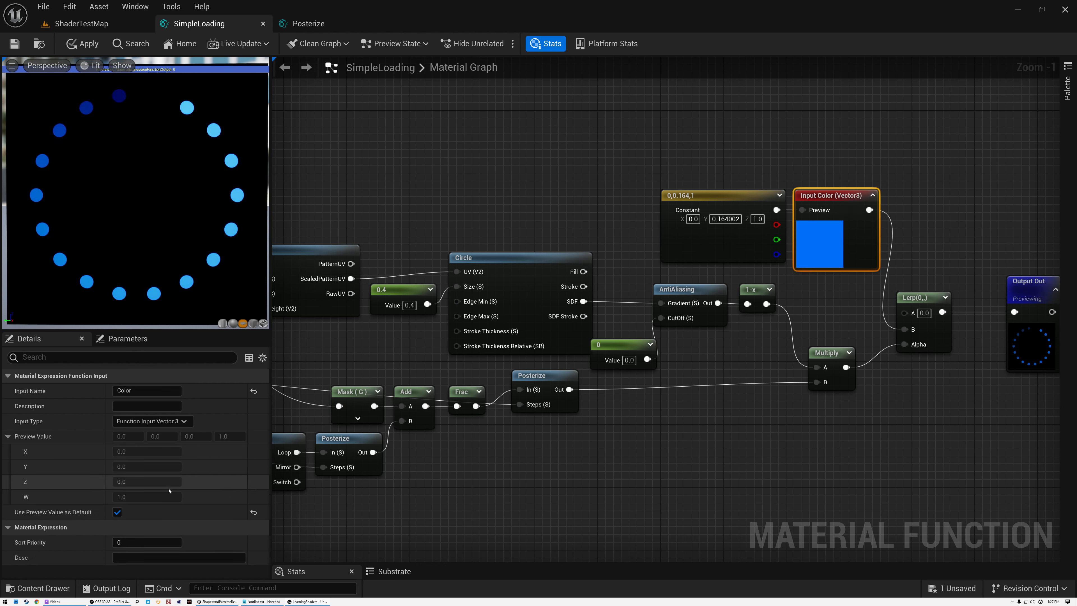
right_drag(478, 197, 1025, 139)
click(346, 287)
click(131, 542)
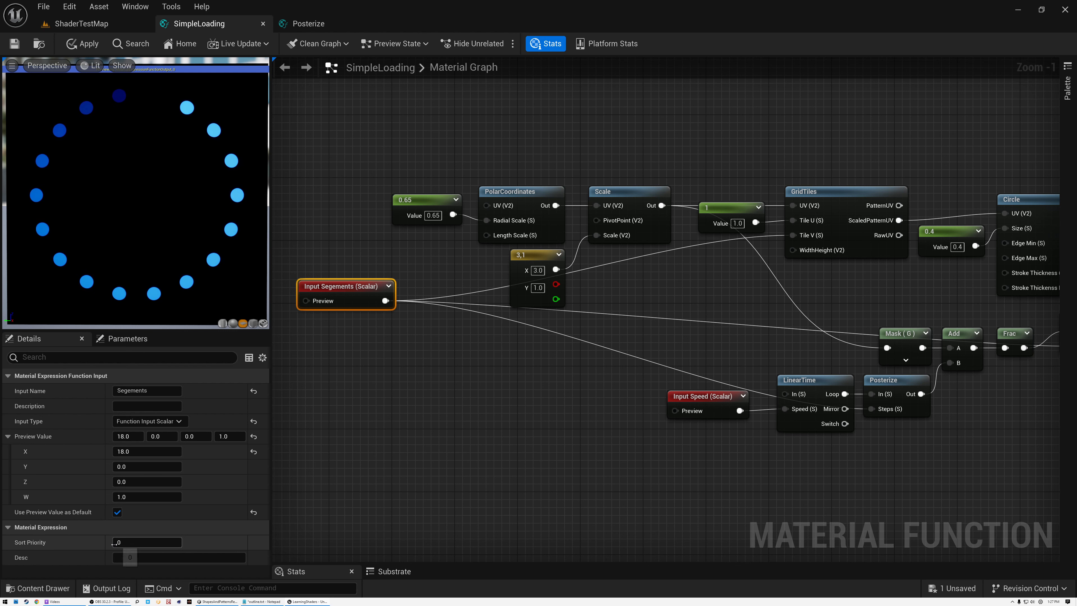
text(1)
click(699, 397)
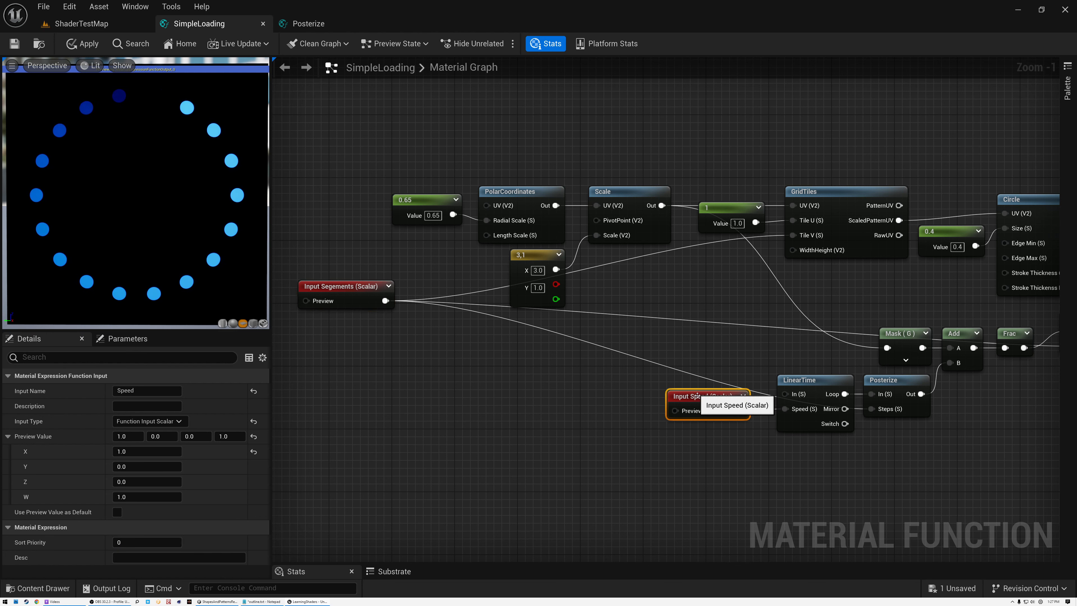
click(130, 542)
text(2)
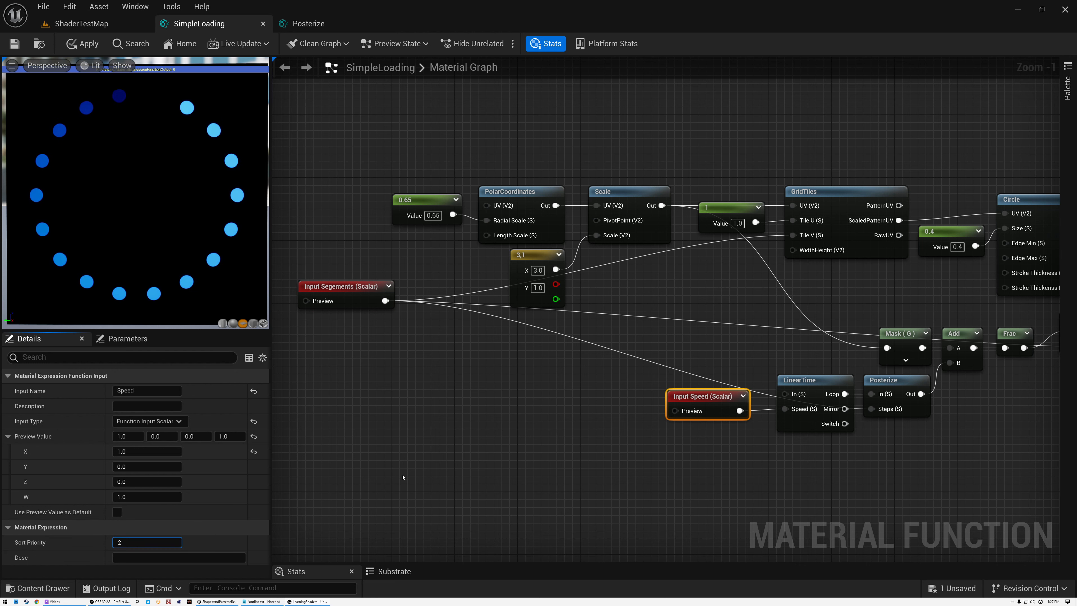
- Expose the material function to the library under the category Procedural/Examples and save it
right_drag(647, 373, 408, 380)
scroll(569, 296, down, 2)
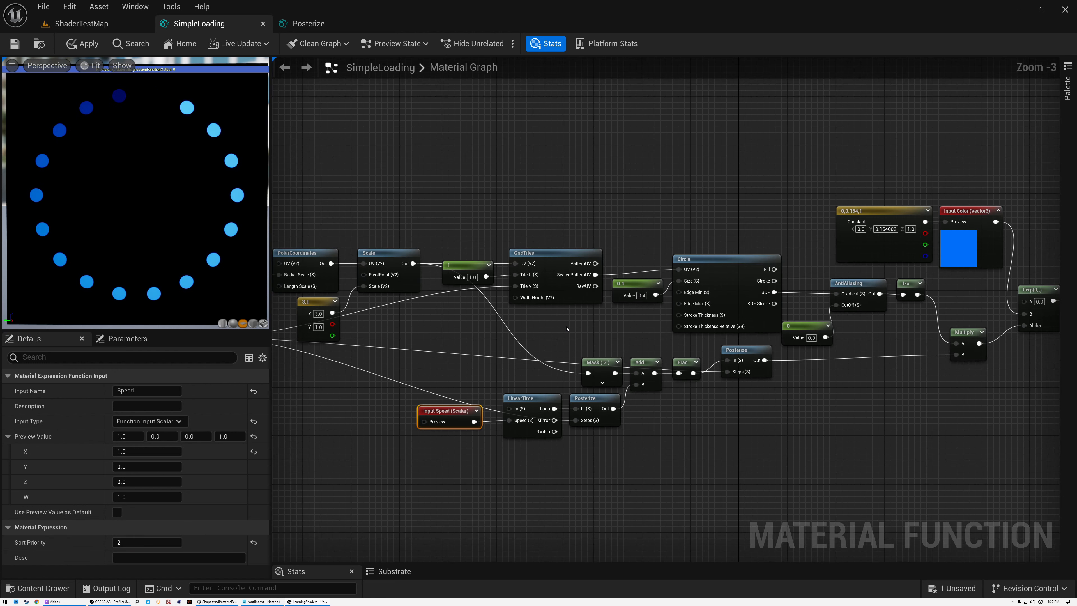
click(591, 171)
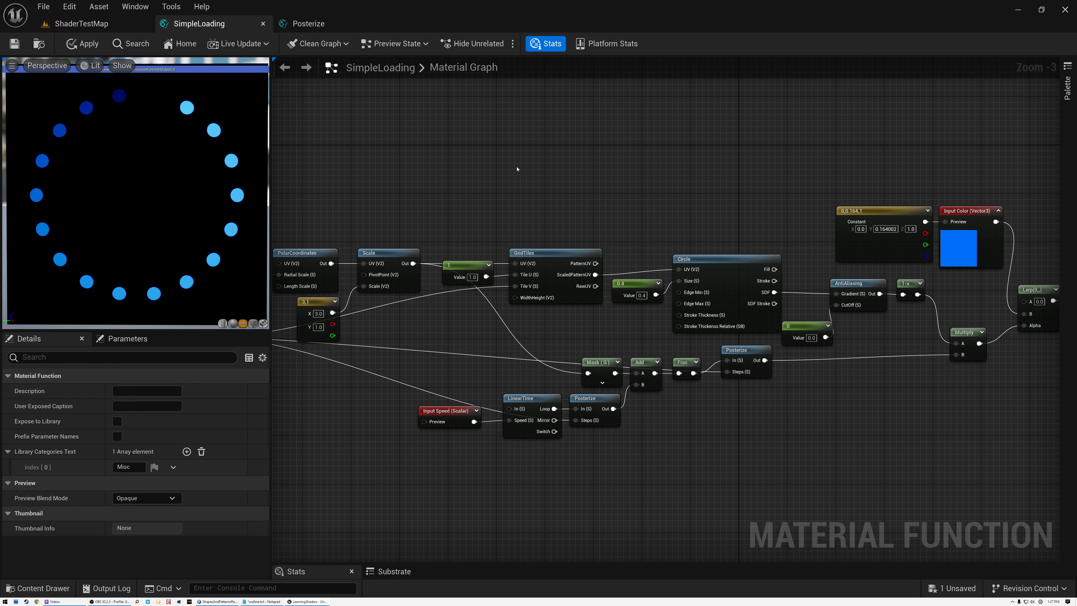
click(117, 421)
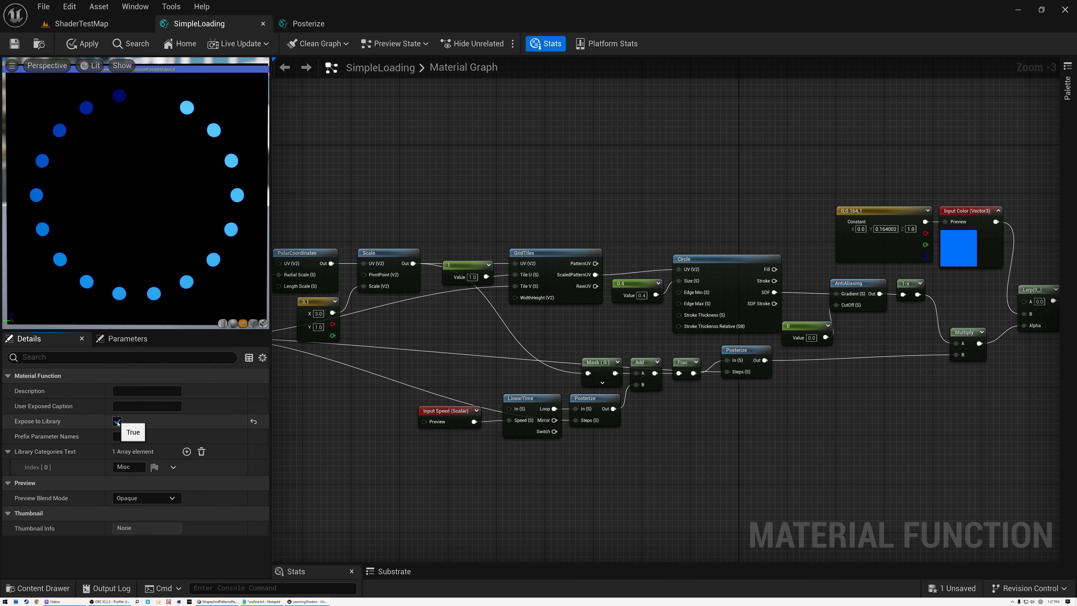
click(138, 466)
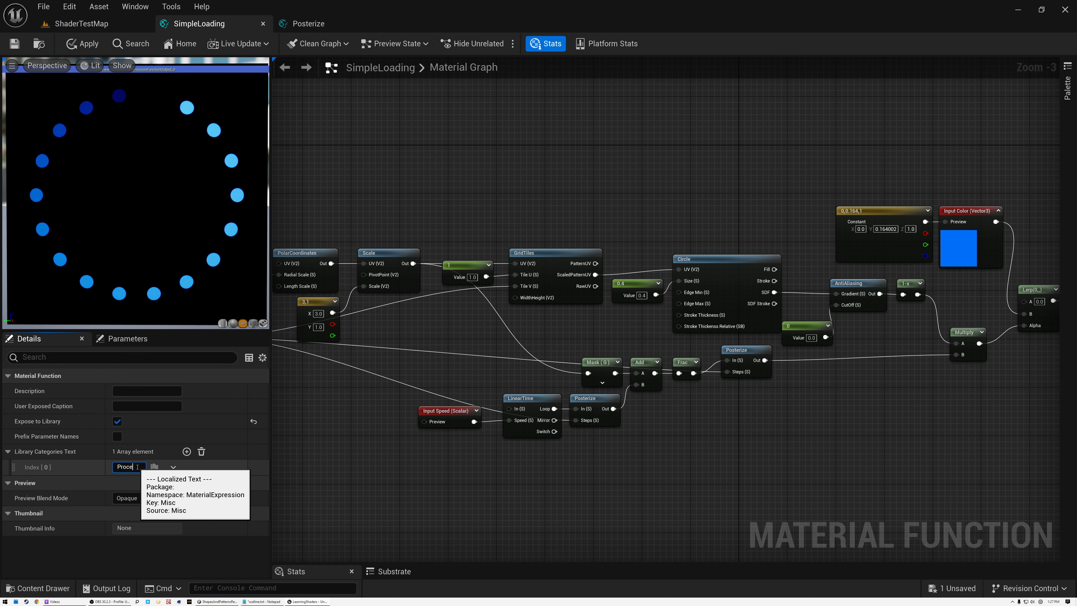
text(Procedural/Examples)
key(Return)
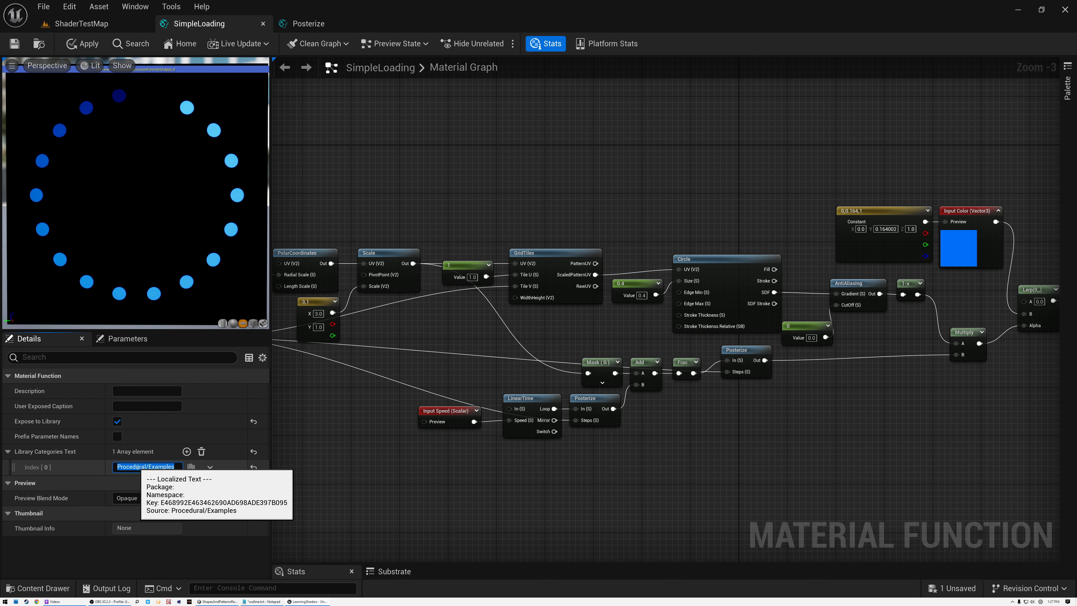
click(15, 44)
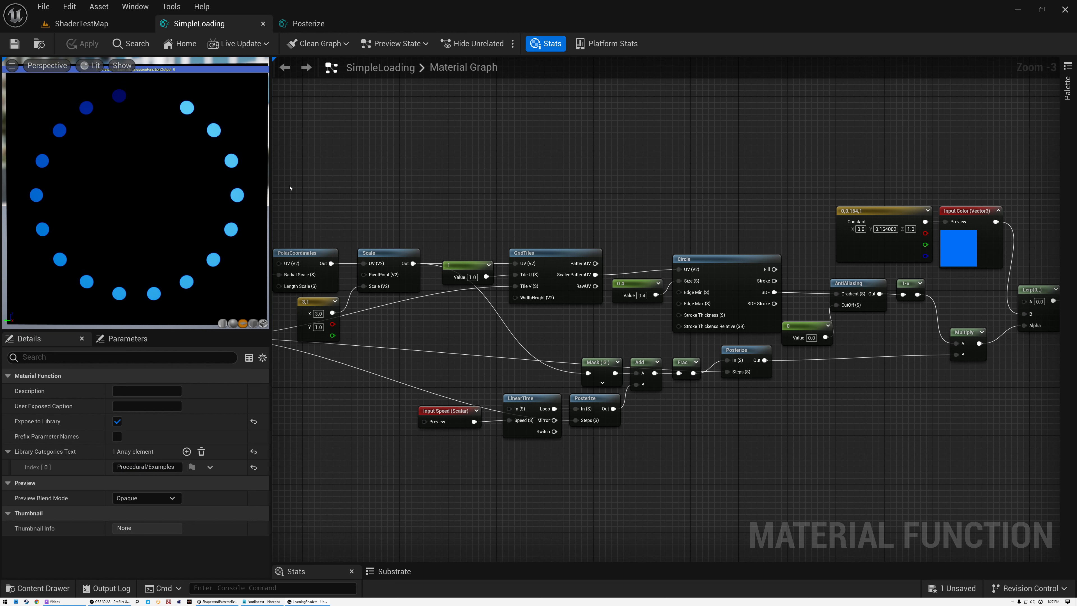
- Enlarge the preview viewport in width and height until the whole ring of blue circles is shown
drag(271, 202, 470, 202)
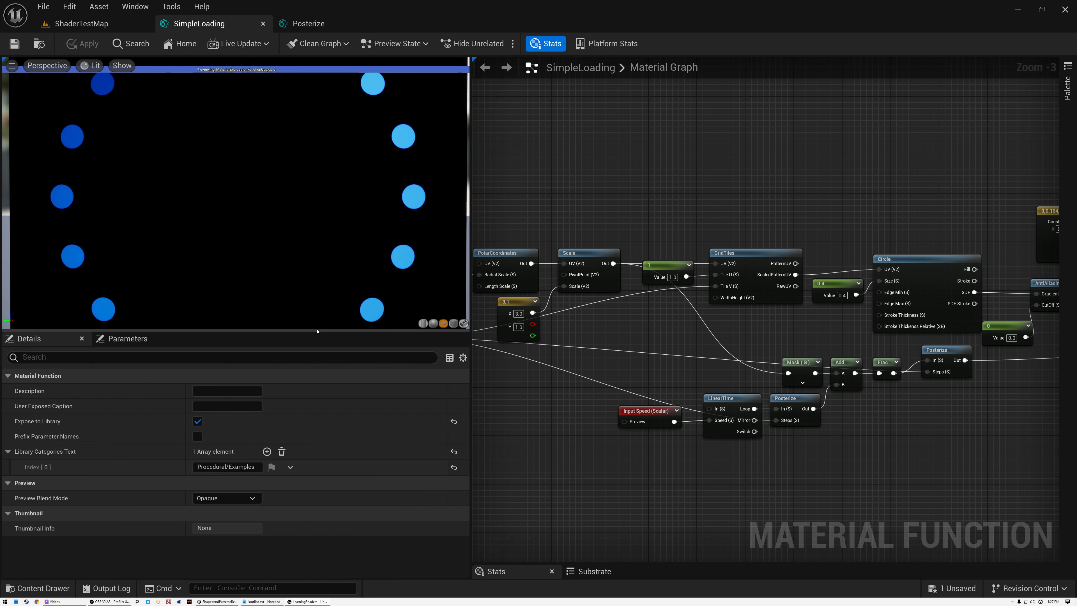
drag(319, 330, 318, 509)
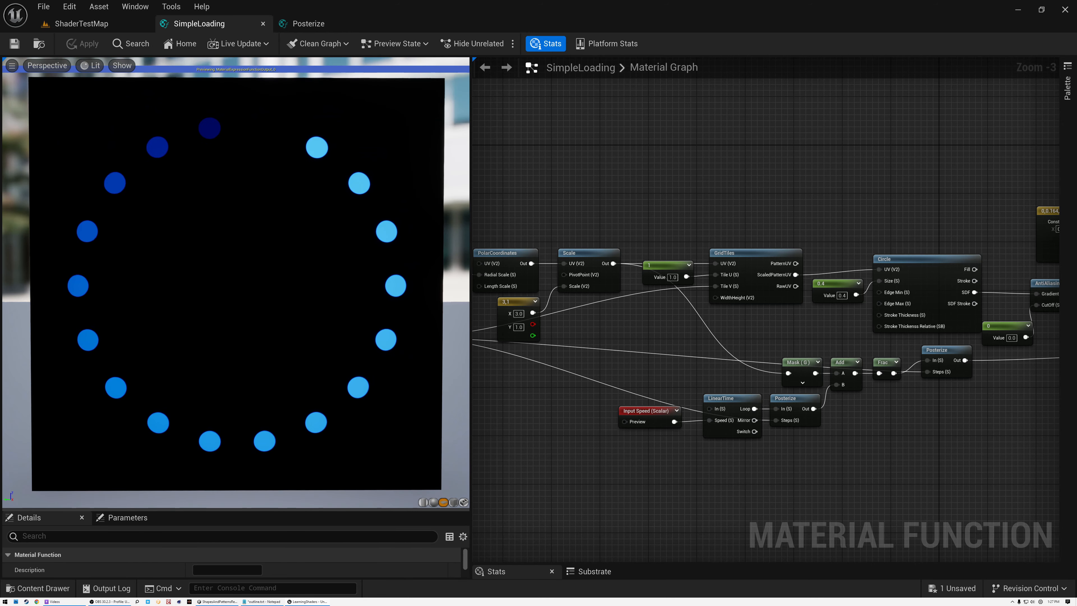
scroll(680, 215, down, 2)
right_drag(680, 214, 723, 227)
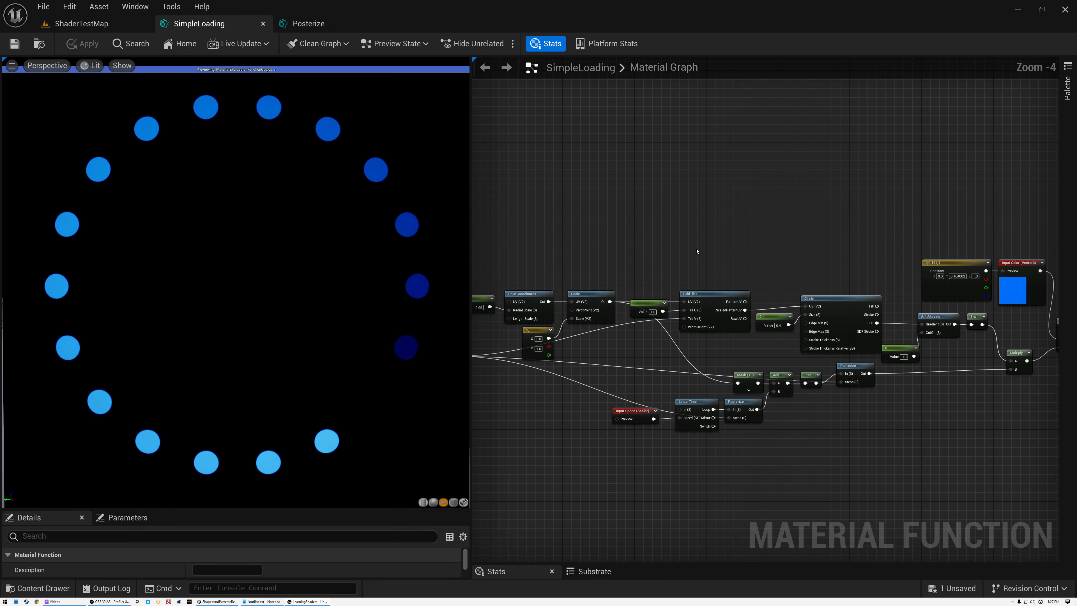
- Review the finished graph from PolarCoordinates through Scale and GridTiles to Circle
scroll(723, 227, up, 1)
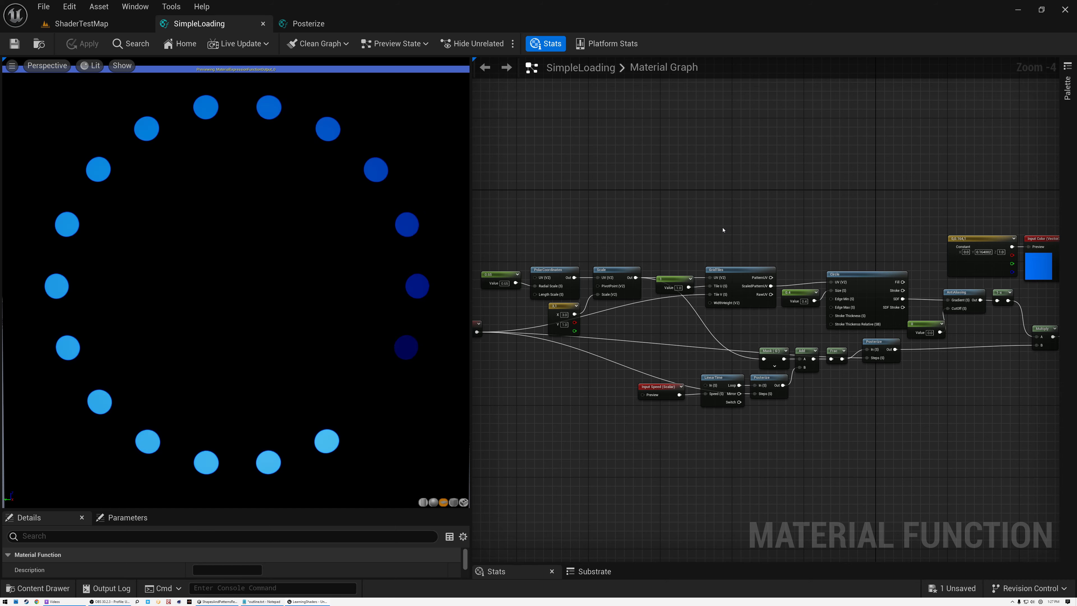
scroll(604, 269, up, 4)
click(564, 262)
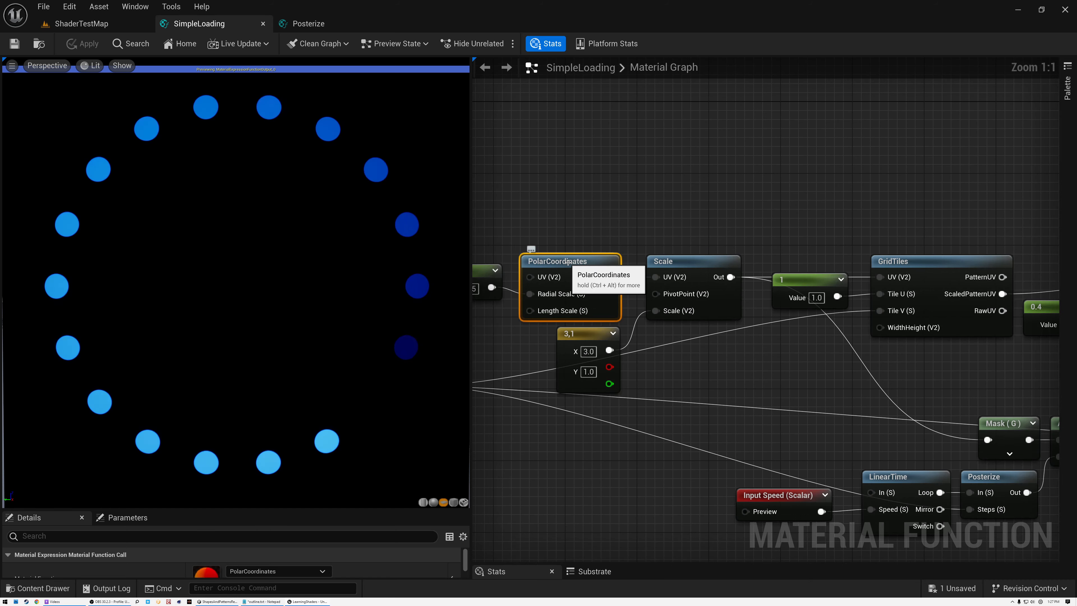
click(678, 261)
right_drag(823, 231, 624, 223)
click(697, 252)
right_drag(800, 244, 516, 208)
click(647, 227)
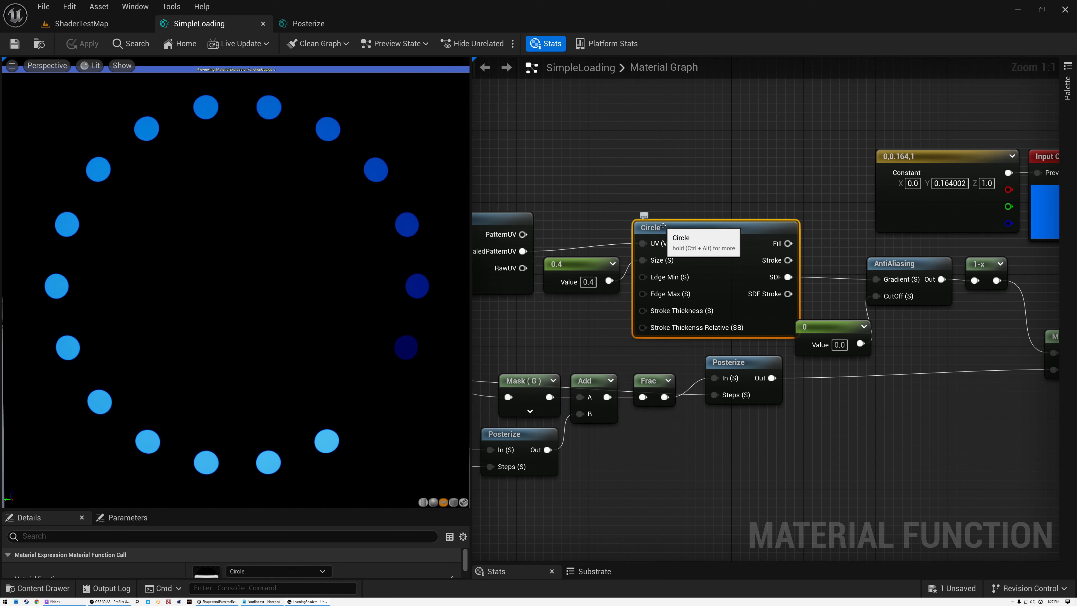
scroll(642, 217, down, 3)
right_drag(610, 192, 760, 212)
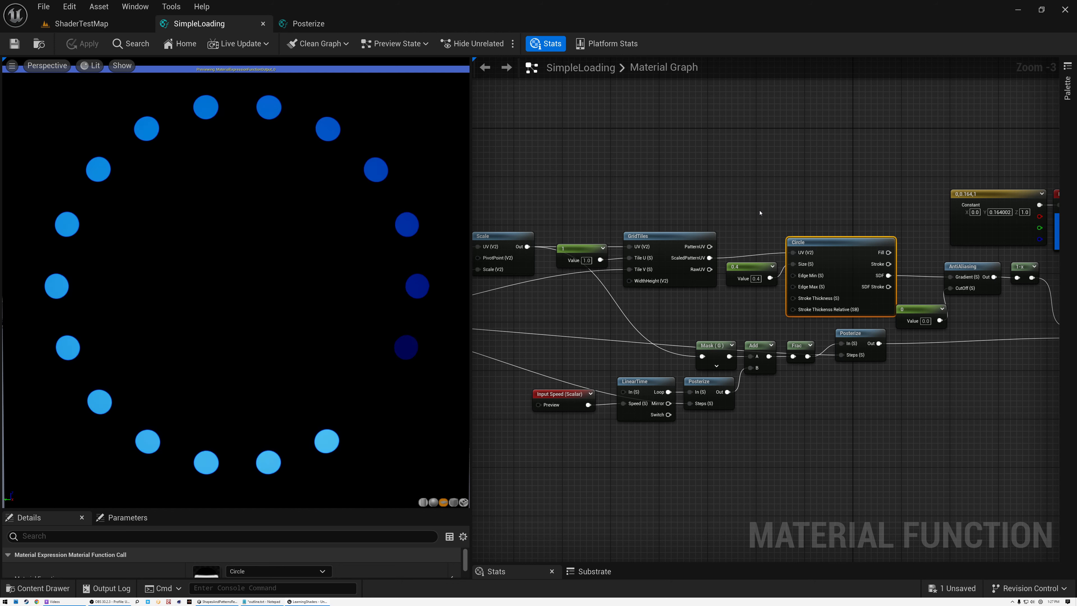
- Examine the animated gradient branch from LinearTime through both Posterize nodes, together with the Circle node
scroll(734, 200, down, 2)
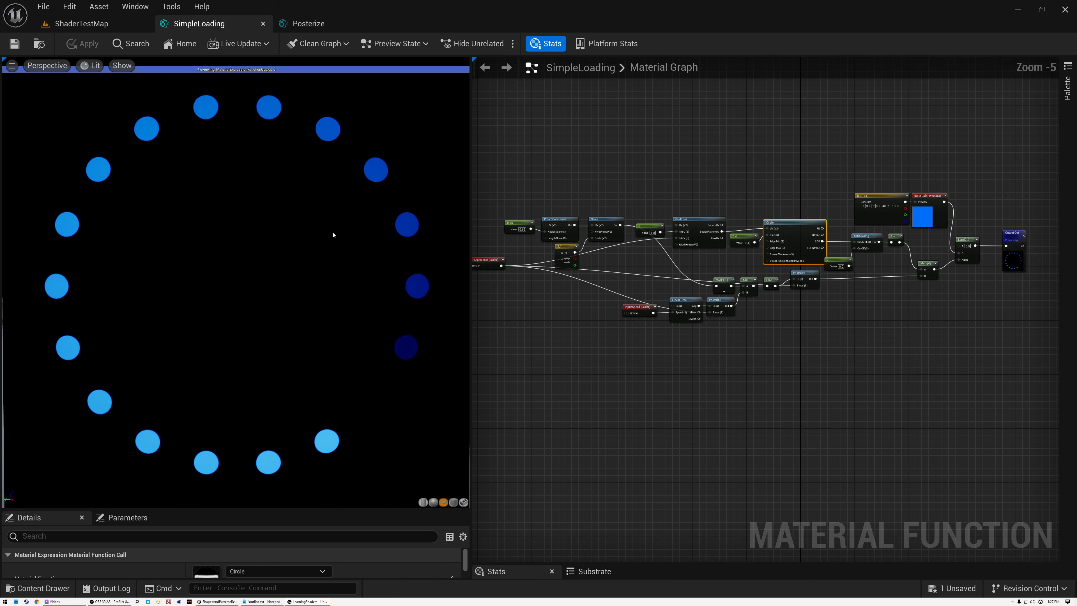
right_drag(735, 187, 770, 220)
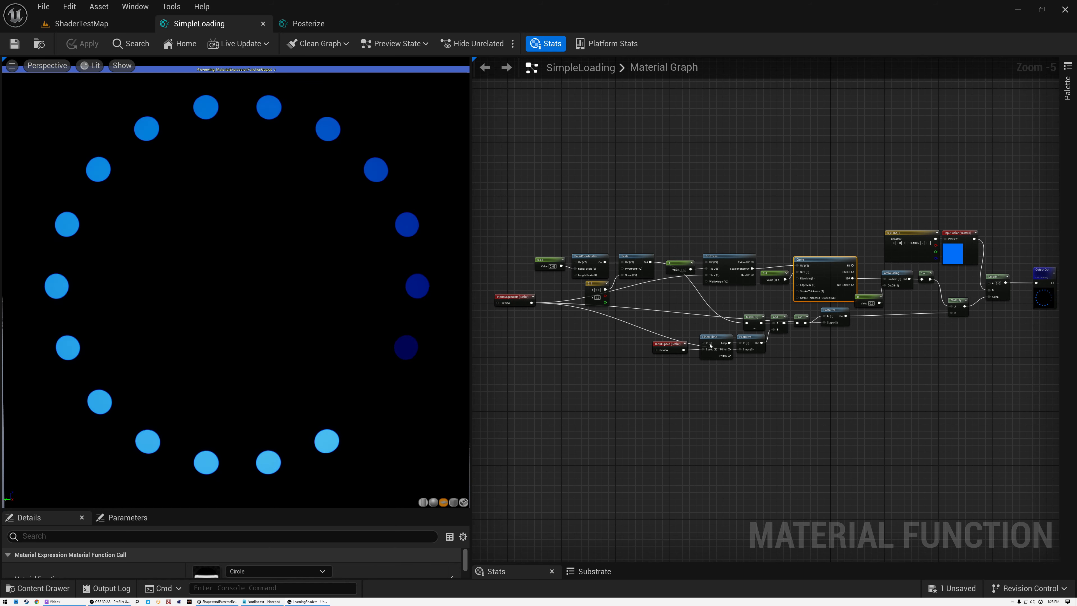
scroll(709, 340, up, 6)
click(721, 319)
click(814, 323)
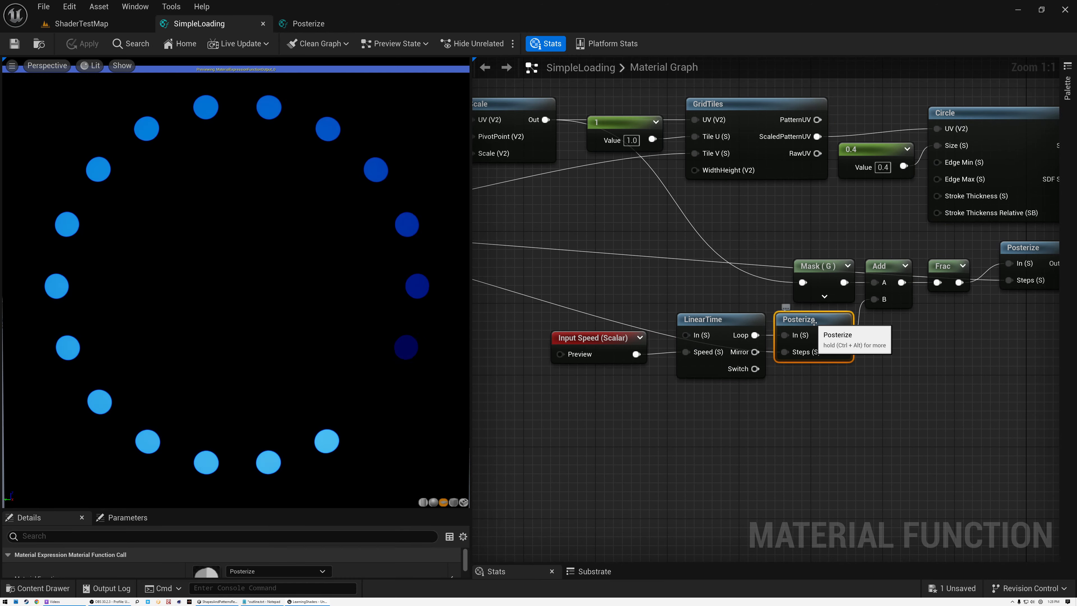
right_drag(919, 227, 688, 289)
click(814, 312)
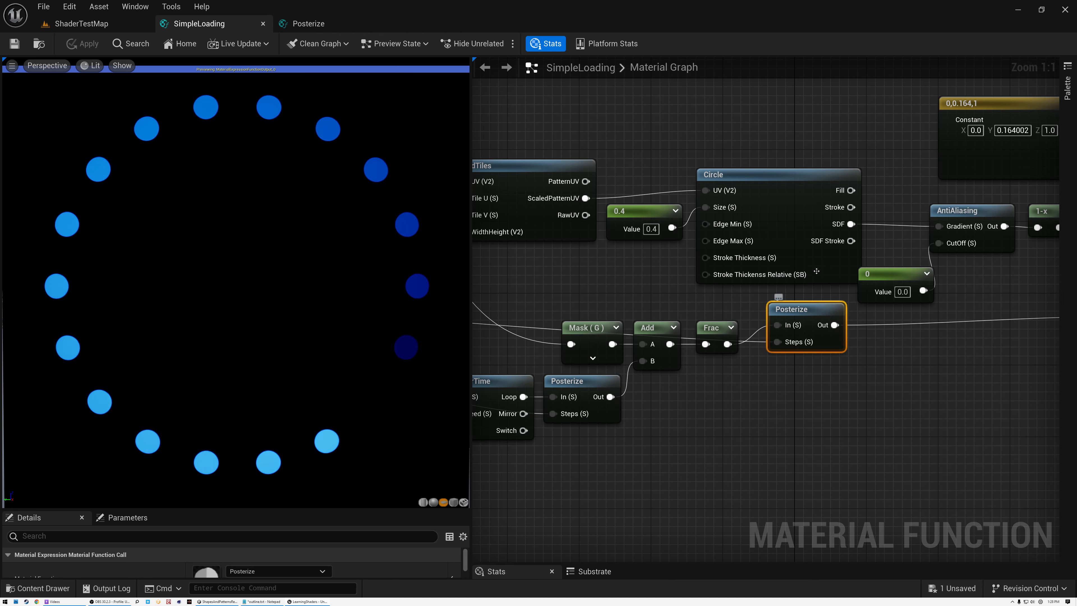
ctrl+click(789, 178)
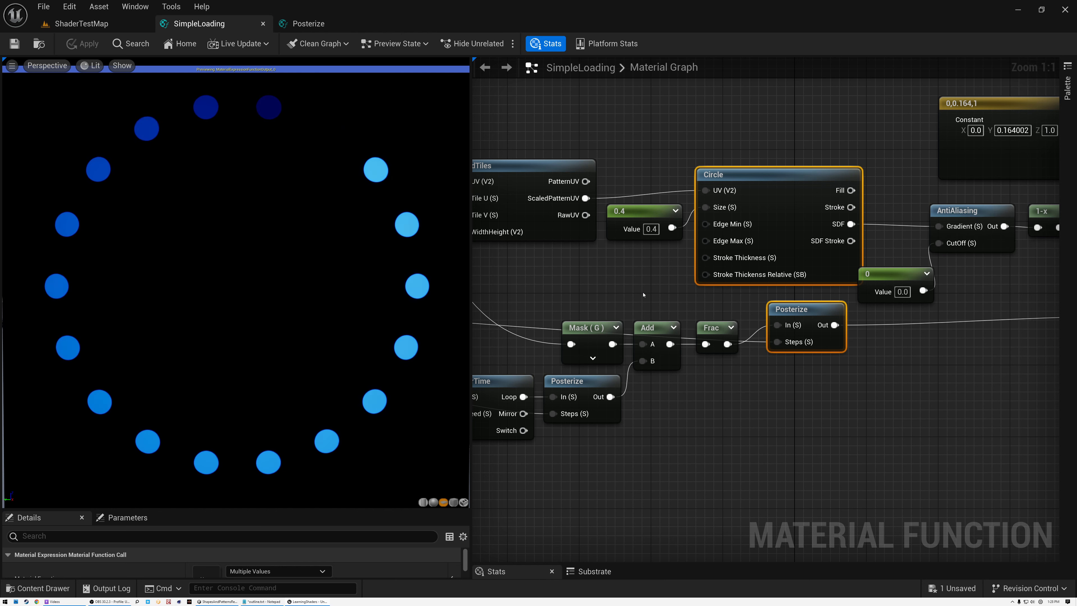
- Reduce the preview viewport's width and height, keeping the whole ring of circles in view and enlarging the node details area
drag(470, 281, 392, 282)
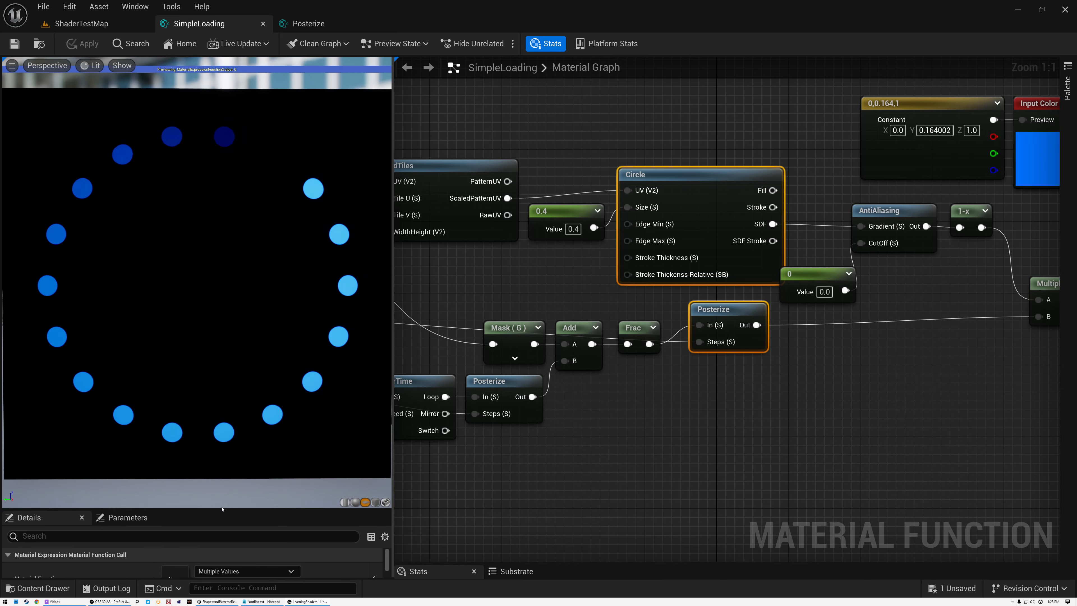
drag(222, 507, 227, 443)
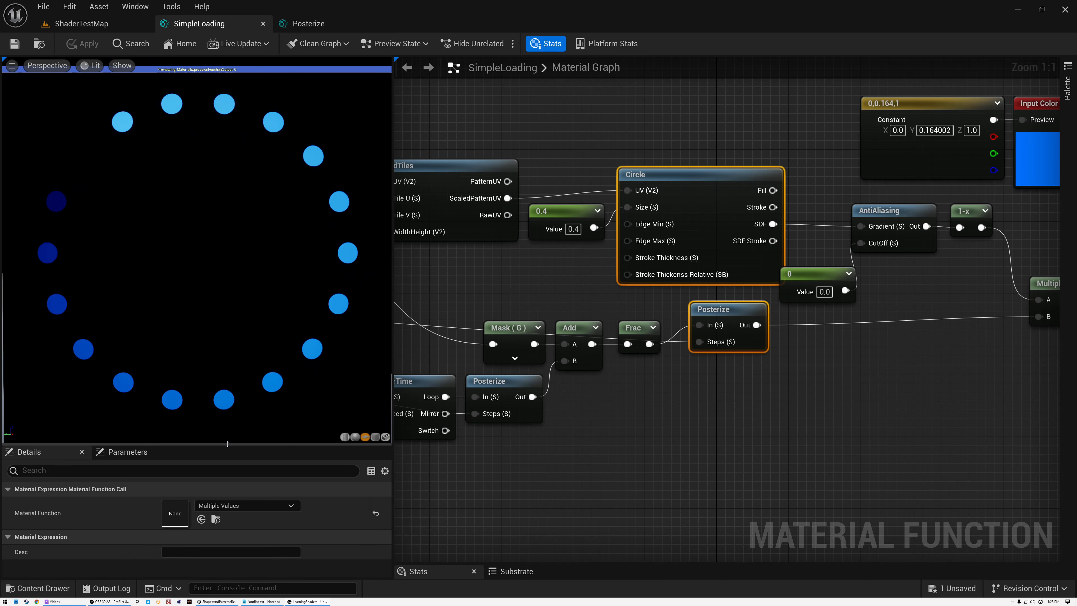
- Review how the Speed input, LinearTime and Posterize feed the Mask, Add and Frac nodes within the whole graph
scroll(632, 293, down, 2)
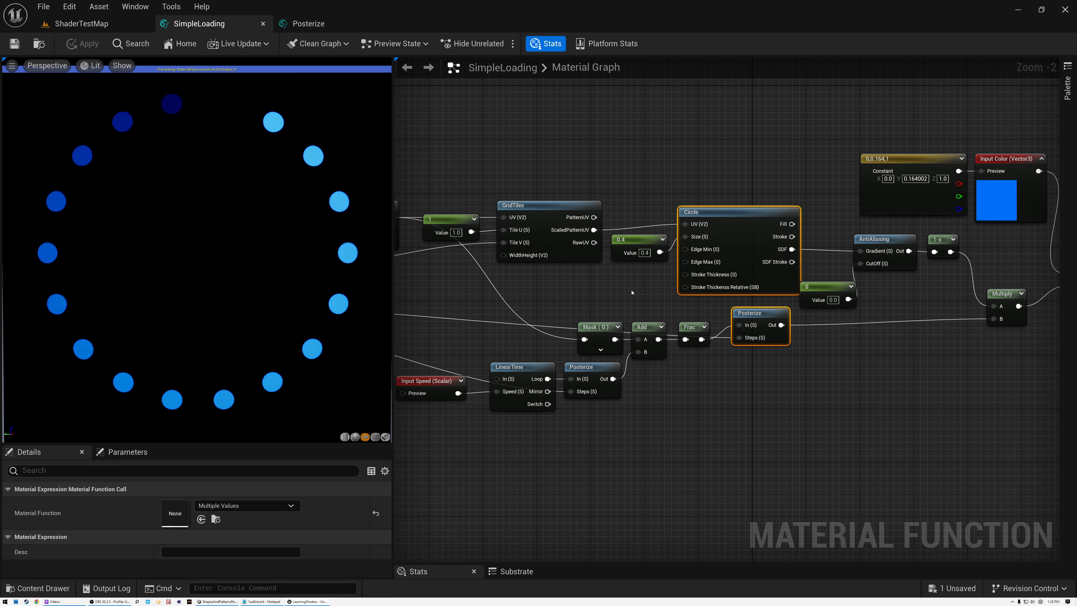
scroll(632, 292, down, 2)
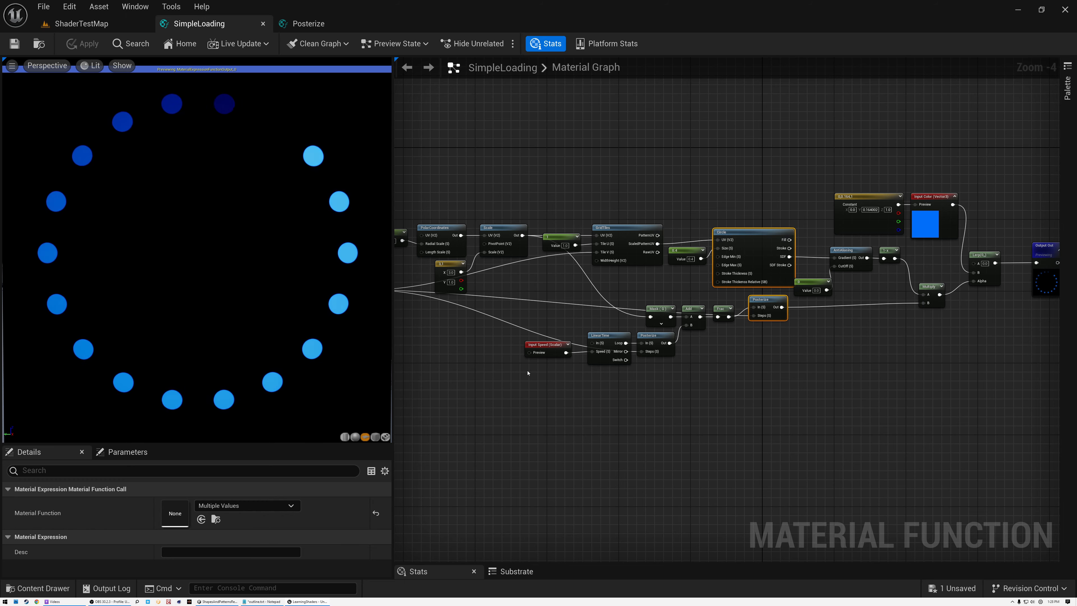
scroll(595, 346, up, 6)
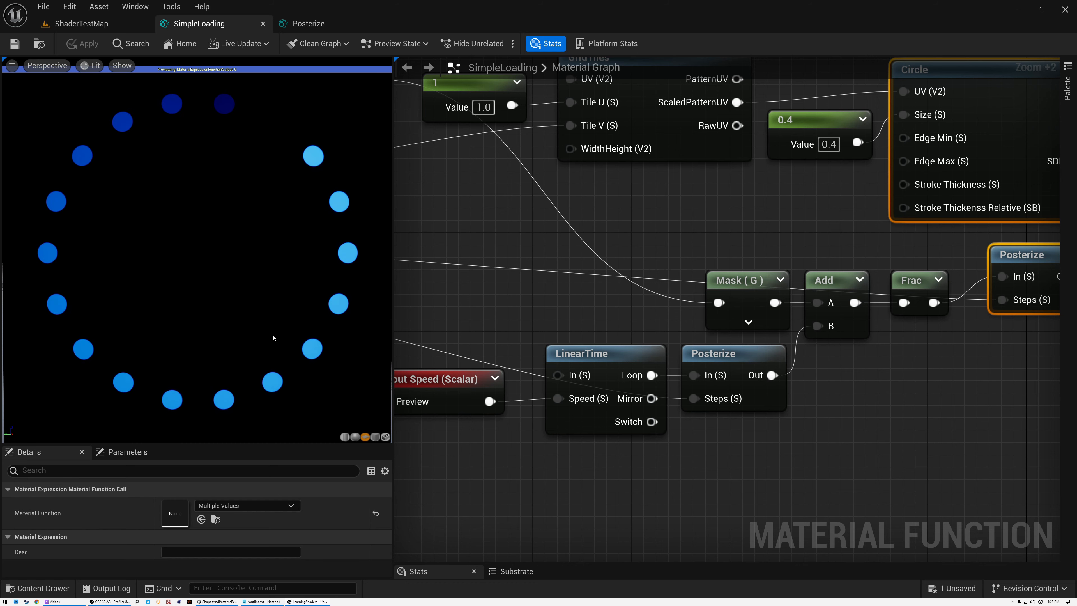
scroll(573, 272, down, 4)
right_drag(606, 254, 664, 311)
scroll(618, 312, down, 1)
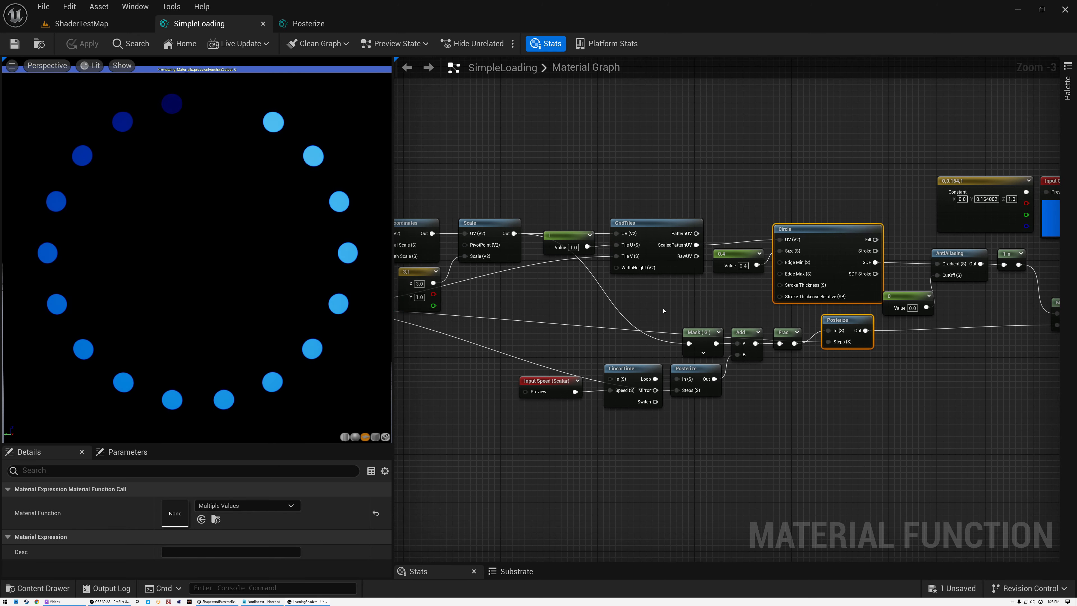